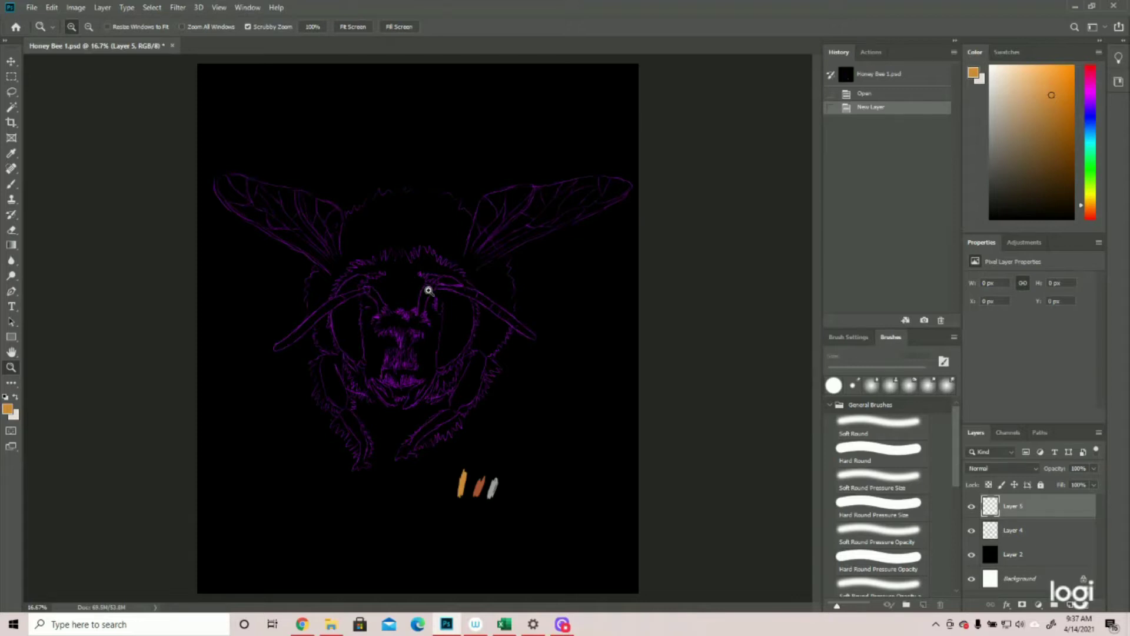
# Step: Paint short orange hairs on Layer 5 across the patch between the lower antenna bases, using the 15 px Hard Round Pressure Size brush
pyautogui.click(393, 335)
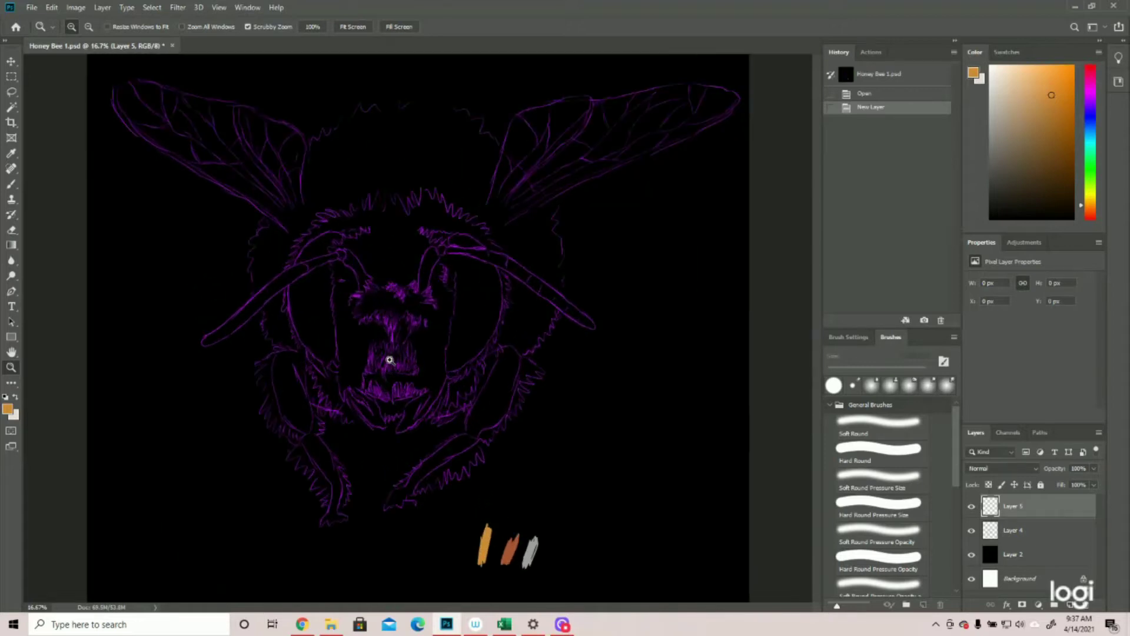
pyautogui.click(352, 275)
pyautogui.click(11, 184)
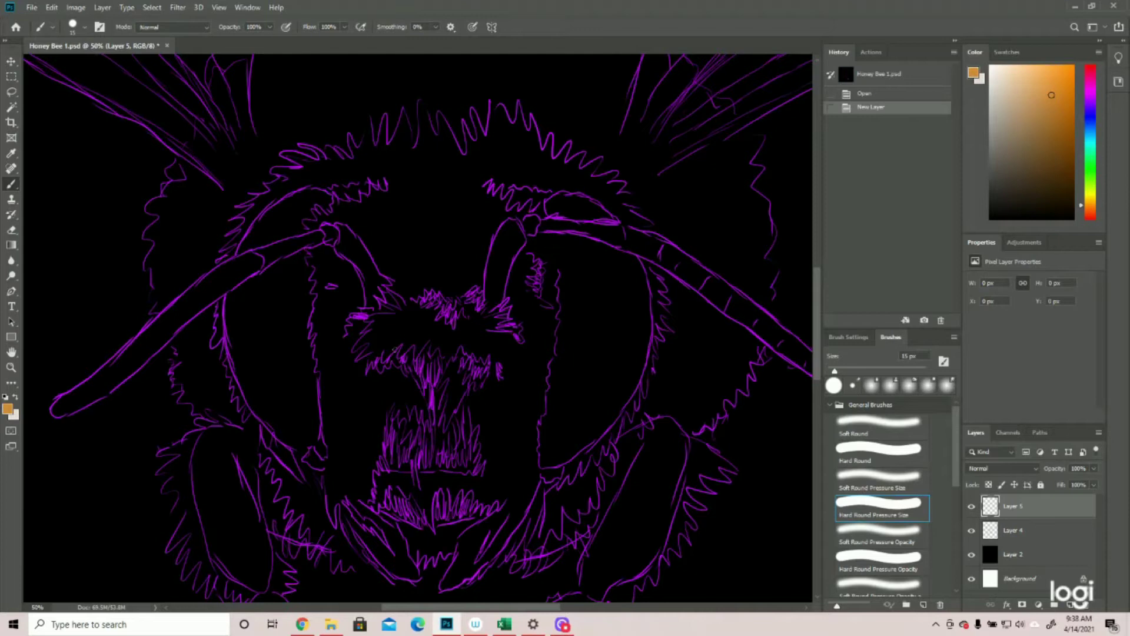
pyautogui.moveTo(422, 336)
pyautogui.mouseDown()
pyautogui.moveTo(448, 361)
pyautogui.moveTo(436, 338)
pyautogui.moveTo(430, 354)
pyautogui.moveTo(442, 323)
pyautogui.moveTo(427, 331)
pyautogui.moveTo(424, 306)
pyautogui.moveTo(402, 356)
pyautogui.mouseUp()
pyautogui.moveTo(408, 295); pyautogui.dragTo(387, 338)
pyautogui.moveTo(390, 334)
pyautogui.mouseDown()
pyautogui.moveTo(366, 351)
pyautogui.moveTo(382, 358)
pyautogui.moveTo(366, 373)
pyautogui.moveTo(369, 356)
pyautogui.mouseUp()
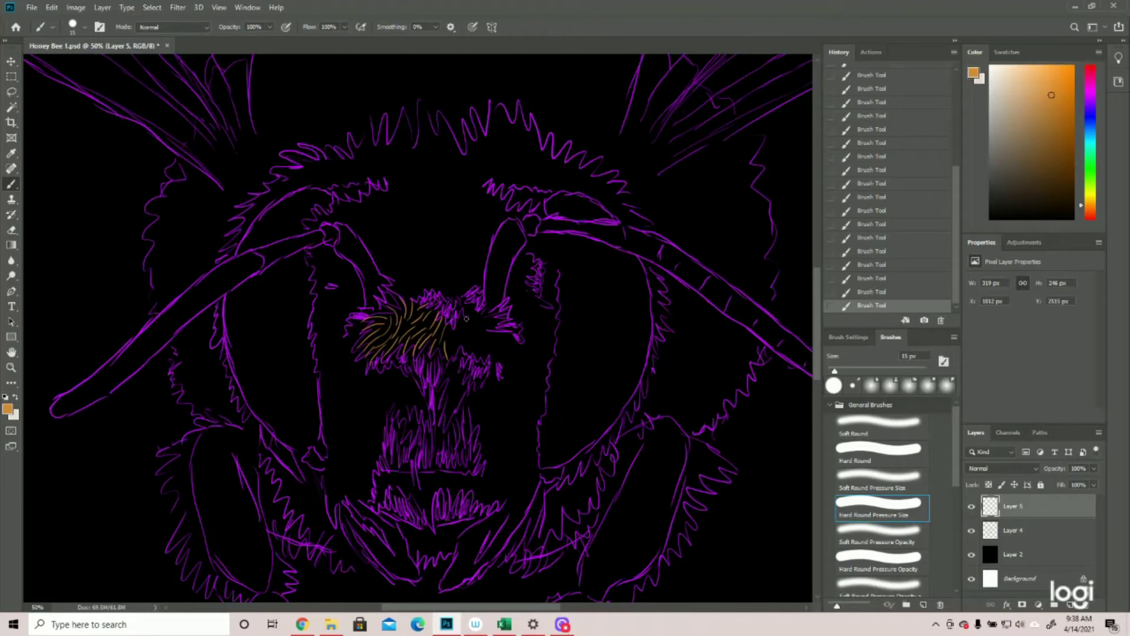
pyautogui.moveTo(458, 318); pyautogui.dragTo(448, 356)
pyautogui.moveTo(464, 310); pyautogui.dragTo(467, 356)
pyautogui.moveTo(472, 299)
pyautogui.mouseDown()
pyautogui.moveTo(489, 318)
pyautogui.moveTo(473, 321)
pyautogui.moveTo(498, 317)
pyautogui.moveTo(470, 327)
pyautogui.moveTo(494, 348)
pyautogui.moveTo(470, 334)
pyautogui.moveTo(481, 353)
pyautogui.moveTo(481, 335)
pyautogui.moveTo(491, 359)
pyautogui.mouseUp()
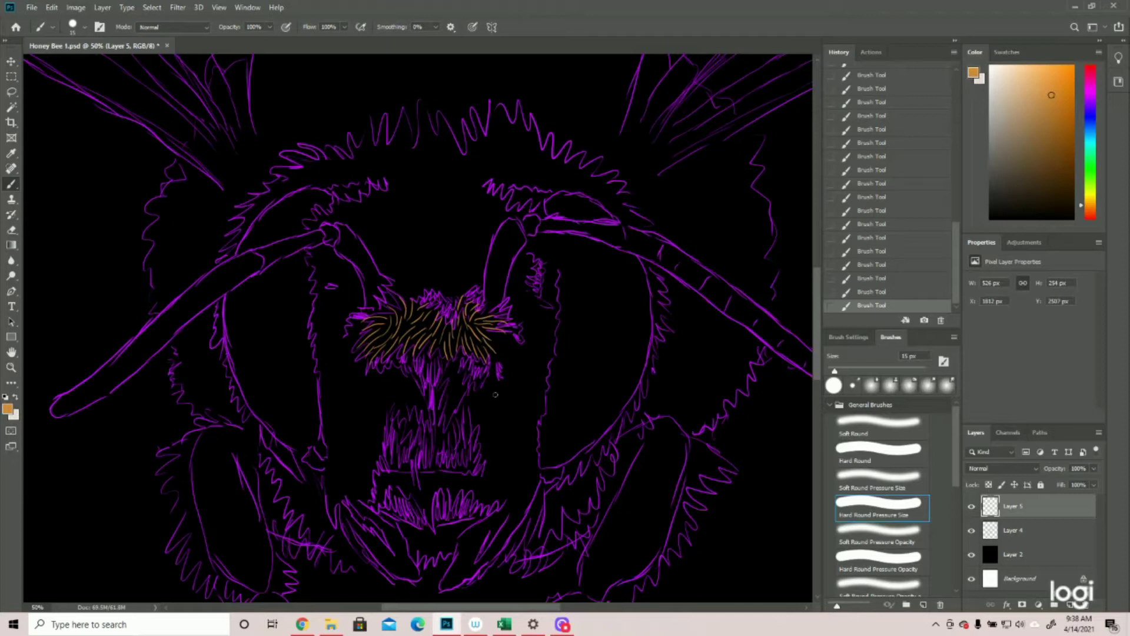
# Step: Check the fur without the Layer 4 sketch, and paint orange hairs fanning upward from the patch between the antenna bases
pyautogui.click(972, 530)
pyautogui.click(972, 530)
pyautogui.moveTo(409, 304); pyautogui.dragTo(391, 284)
pyautogui.click(877, 293)
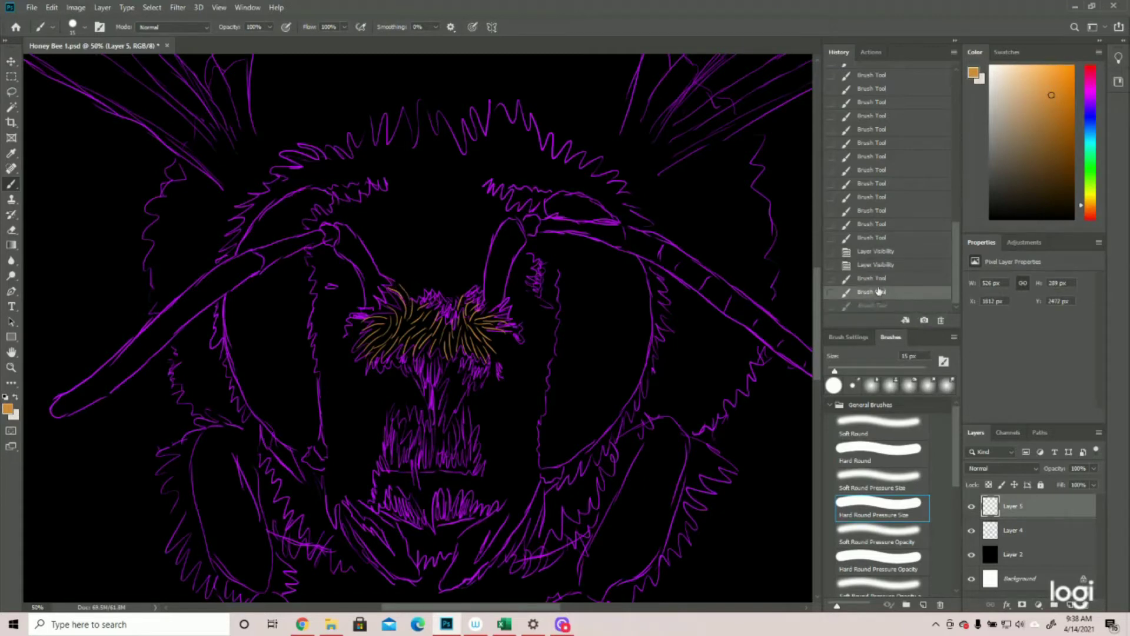
pyautogui.moveTo(398, 288)
pyautogui.mouseDown()
pyautogui.moveTo(422, 289)
pyautogui.moveTo(417, 300)
pyautogui.moveTo(398, 259)
pyautogui.moveTo(401, 281)
pyautogui.moveTo(386, 252)
pyautogui.mouseUp()
pyautogui.moveTo(424, 296)
pyautogui.mouseDown()
pyautogui.moveTo(430, 259)
pyautogui.moveTo(451, 300)
pyautogui.moveTo(445, 268)
pyautogui.moveTo(457, 296)
pyautogui.moveTo(446, 253)
pyautogui.mouseUp()
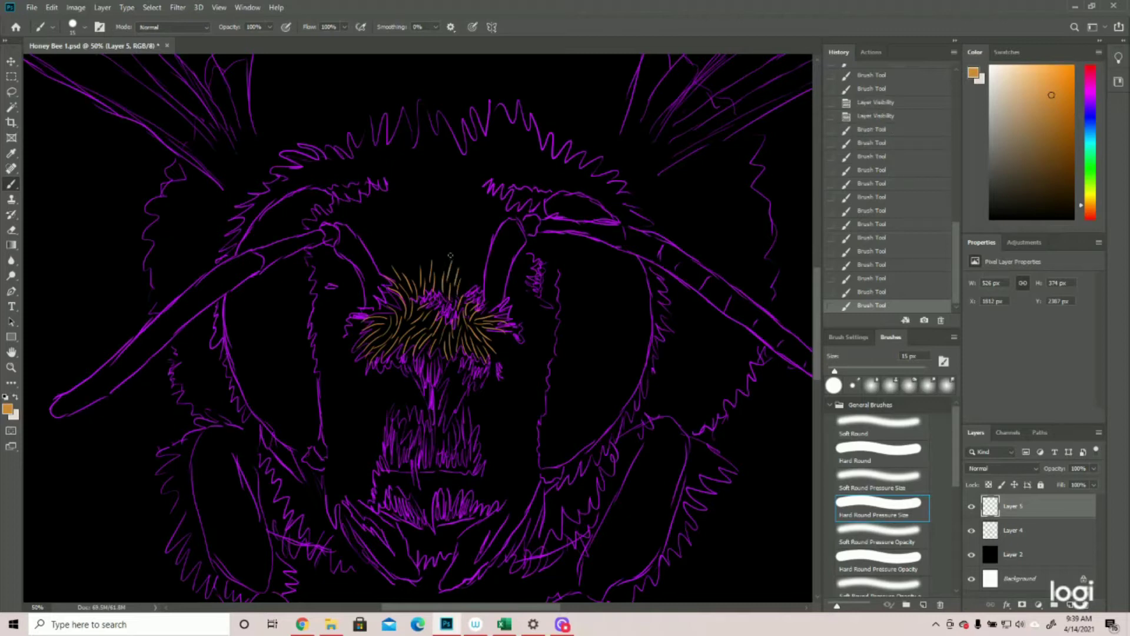
pyautogui.moveTo(461, 296)
pyautogui.mouseDown()
pyautogui.moveTo(487, 283)
pyautogui.moveTo(477, 286)
pyautogui.moveTo(480, 244)
pyautogui.mouseUp()
pyautogui.moveTo(391, 274)
pyautogui.mouseDown()
pyautogui.moveTo(376, 257)
pyautogui.moveTo(384, 272)
pyautogui.moveTo(401, 258)
pyautogui.moveTo(416, 281)
pyautogui.moveTo(406, 252)
pyautogui.moveTo(405, 272)
pyautogui.moveTo(366, 233)
pyautogui.moveTo(380, 266)
pyautogui.moveTo(361, 239)
pyautogui.mouseUp()
pyautogui.moveTo(426, 268); pyautogui.dragTo(406, 220)
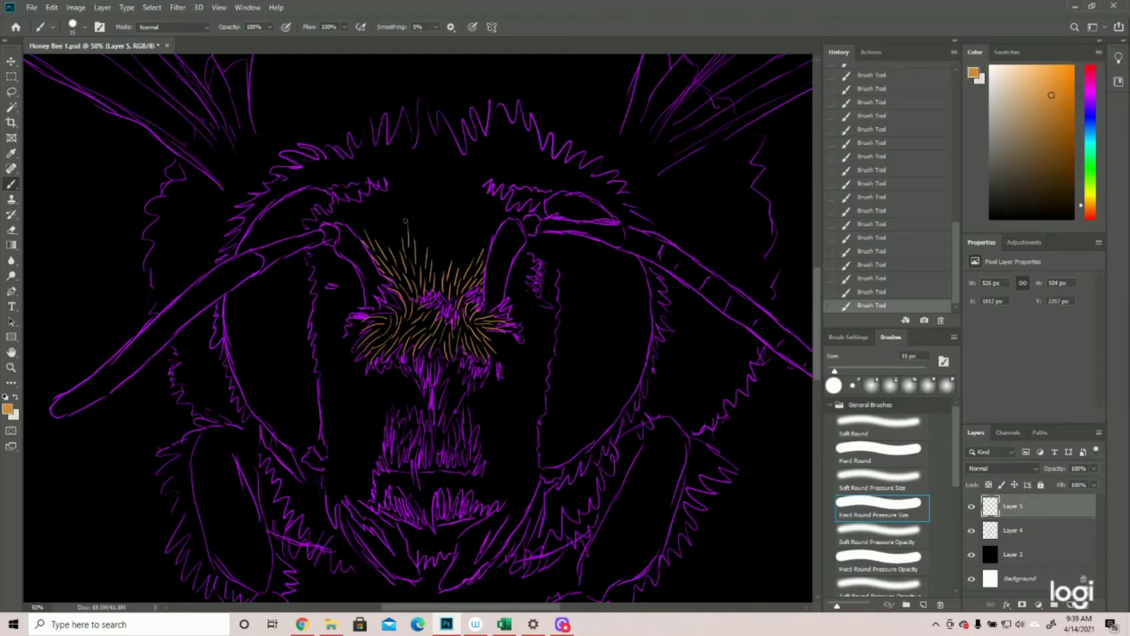
# Step: Extend the orange hairs up the forehead along the right antenna and through the middle to the top of the head
pyautogui.moveTo(442, 274); pyautogui.dragTo(436, 234)
pyautogui.moveTo(457, 270)
pyautogui.mouseDown()
pyautogui.moveTo(464, 247)
pyautogui.moveTo(449, 253)
pyautogui.moveTo(474, 240)
pyautogui.moveTo(468, 258)
pyautogui.moveTo(466, 227)
pyautogui.moveTo(492, 236)
pyautogui.mouseUp()
pyautogui.moveTo(471, 234)
pyautogui.mouseDown()
pyautogui.moveTo(485, 212)
pyautogui.moveTo(481, 232)
pyautogui.moveTo(499, 211)
pyautogui.moveTo(490, 210)
pyautogui.moveTo(501, 205)
pyautogui.moveTo(491, 230)
pyautogui.moveTo(515, 208)
pyautogui.moveTo(495, 212)
pyautogui.moveTo(510, 191)
pyautogui.mouseUp()
pyautogui.moveTo(447, 236)
pyautogui.mouseDown()
pyautogui.moveTo(454, 206)
pyautogui.moveTo(462, 227)
pyautogui.moveTo(460, 208)
pyautogui.moveTo(480, 183)
pyautogui.moveTo(473, 217)
pyautogui.moveTo(478, 187)
pyautogui.moveTo(472, 196)
pyautogui.moveTo(484, 210)
pyautogui.moveTo(487, 185)
pyautogui.mouseUp()
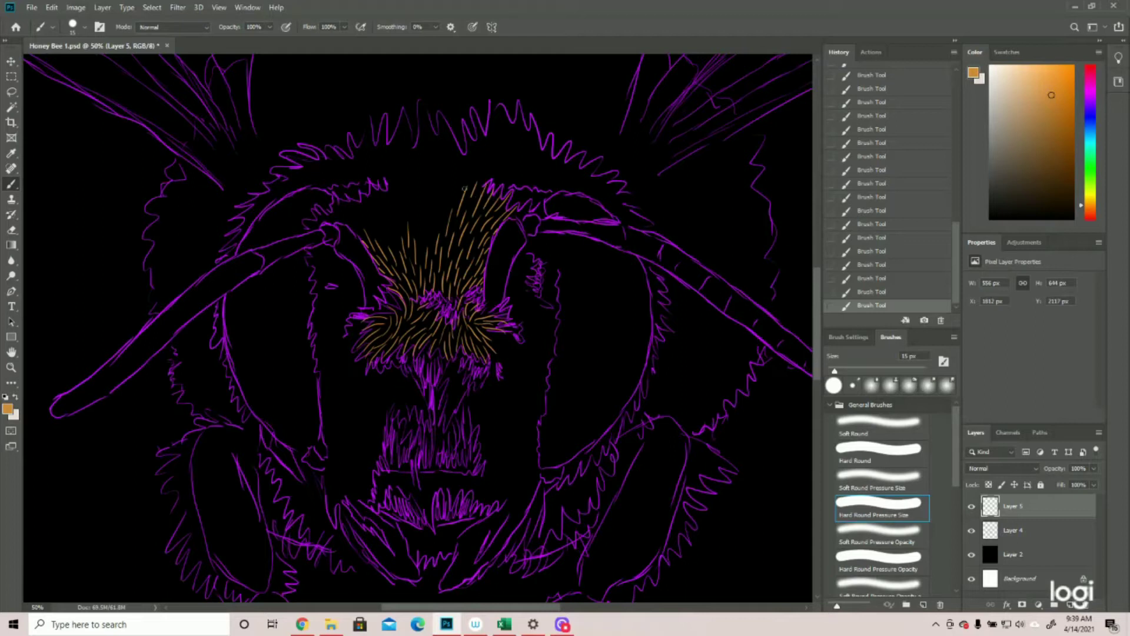
pyautogui.moveTo(428, 241)
pyautogui.mouseDown()
pyautogui.moveTo(430, 210)
pyautogui.moveTo(420, 216)
pyautogui.moveTo(439, 190)
pyautogui.moveTo(426, 183)
pyautogui.moveTo(432, 160)
pyautogui.mouseUp()
pyautogui.moveTo(446, 204)
pyautogui.mouseDown()
pyautogui.moveTo(440, 142)
pyautogui.moveTo(458, 174)
pyautogui.moveTo(457, 147)
pyautogui.moveTo(439, 124)
pyautogui.mouseUp()
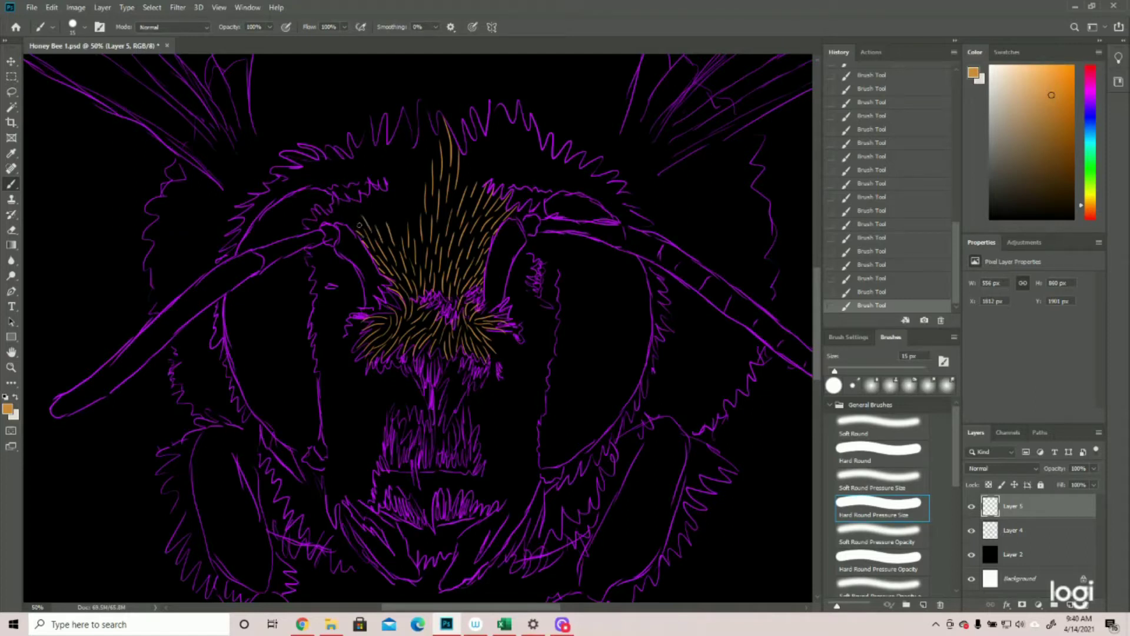
# Step: Paint orange hairs over both upper antenna joints and fill the gaps in the middle of the forehead
pyautogui.moveTo(361, 224); pyautogui.dragTo(327, 205)
pyautogui.moveTo(327, 221)
pyautogui.mouseDown()
pyautogui.moveTo(305, 216)
pyautogui.moveTo(303, 225)
pyautogui.mouseUp()
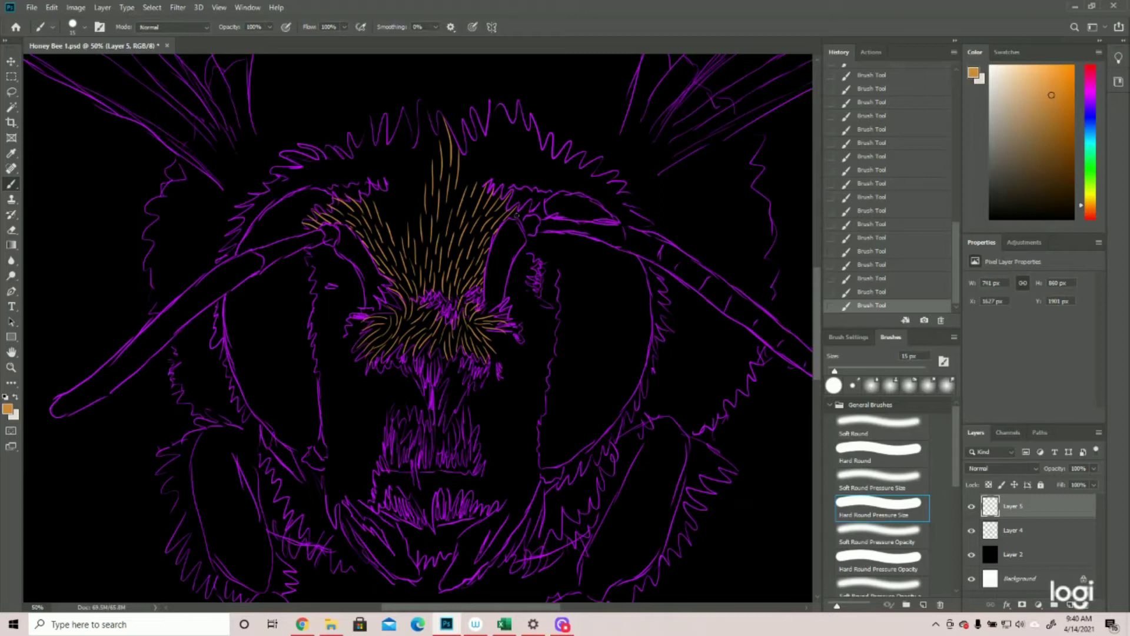
pyautogui.moveTo(522, 216)
pyautogui.mouseDown()
pyautogui.moveTo(563, 189)
pyautogui.moveTo(546, 212)
pyautogui.mouseUp()
pyautogui.moveTo(415, 217)
pyautogui.mouseDown()
pyautogui.moveTo(414, 152)
pyautogui.moveTo(424, 129)
pyautogui.moveTo(434, 151)
pyautogui.moveTo(432, 112)
pyautogui.mouseUp()
pyautogui.moveTo(400, 229); pyautogui.dragTo(373, 190)
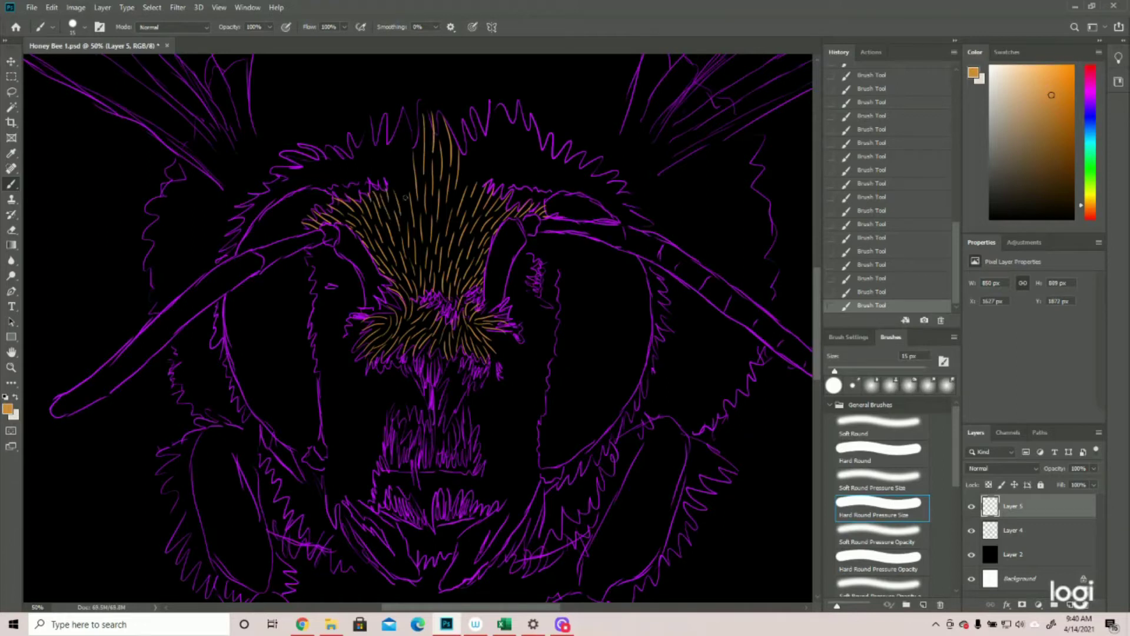
# Step: Paint long upward hairs along the top of the head, from the centre outward to the left
pyautogui.moveTo(406, 179); pyautogui.dragTo(403, 117)
pyautogui.moveTo(395, 177); pyautogui.dragTo(386, 115)
pyautogui.moveTo(377, 180); pyautogui.dragTo(371, 119)
pyautogui.moveTo(366, 180); pyautogui.dragTo(360, 137)
pyautogui.moveTo(346, 179); pyautogui.dragTo(322, 147)
# Step: Paint the fur fringe from the top centre of the head along the right brow arch to the antenna
pyautogui.moveTo(475, 177); pyautogui.dragTo(473, 115)
pyautogui.moveTo(485, 180); pyautogui.dragTo(496, 112)
pyautogui.moveTo(495, 179); pyautogui.dragTo(507, 147)
pyautogui.moveTo(504, 187)
pyautogui.mouseDown()
pyautogui.moveTo(510, 99)
pyautogui.moveTo(505, 140)
pyautogui.moveTo(501, 106)
pyautogui.mouseUp()
pyautogui.moveTo(520, 184)
pyautogui.mouseDown()
pyautogui.moveTo(533, 132)
pyautogui.moveTo(519, 105)
pyautogui.mouseUp()
pyautogui.moveTo(529, 187); pyautogui.dragTo(546, 134)
pyautogui.moveTo(536, 189)
pyautogui.mouseDown()
pyautogui.moveTo(562, 148)
pyautogui.moveTo(565, 169)
pyautogui.moveTo(583, 158)
pyautogui.moveTo(563, 141)
pyautogui.mouseUp()
pyautogui.moveTo(556, 192); pyautogui.dragTo(605, 157)
pyautogui.moveTo(573, 196)
pyautogui.mouseDown()
pyautogui.moveTo(621, 173)
pyautogui.moveTo(606, 174)
pyautogui.moveTo(638, 192)
pyautogui.moveTo(635, 224)
pyautogui.moveTo(655, 227)
pyautogui.mouseUp()
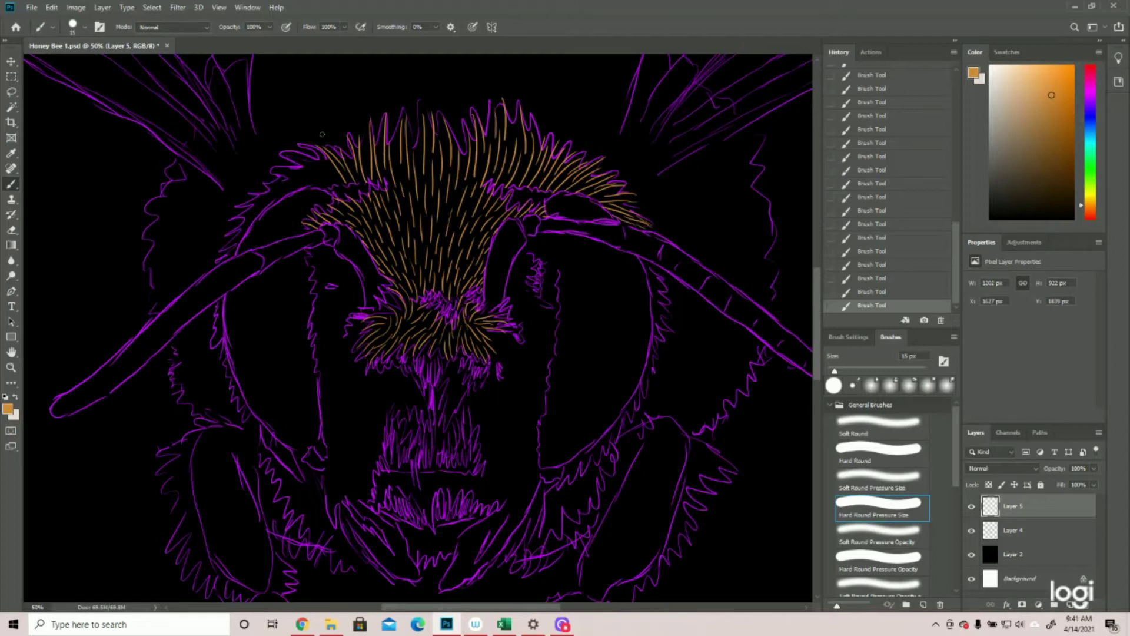
# Step: Paint the fur fringe along the left brow arch down to the left antenna
pyautogui.moveTo(335, 186)
pyautogui.mouseDown()
pyautogui.moveTo(292, 157)
pyautogui.moveTo(306, 149)
pyautogui.mouseUp()
pyautogui.moveTo(327, 191)
pyautogui.mouseDown()
pyautogui.moveTo(283, 168)
pyautogui.moveTo(278, 152)
pyautogui.moveTo(287, 162)
pyautogui.moveTo(272, 181)
pyautogui.moveTo(285, 170)
pyautogui.moveTo(241, 205)
pyautogui.moveTo(257, 192)
pyautogui.mouseUp()
pyautogui.moveTo(268, 188)
pyautogui.mouseDown()
pyautogui.moveTo(232, 215)
pyautogui.moveTo(226, 262)
pyautogui.mouseUp()
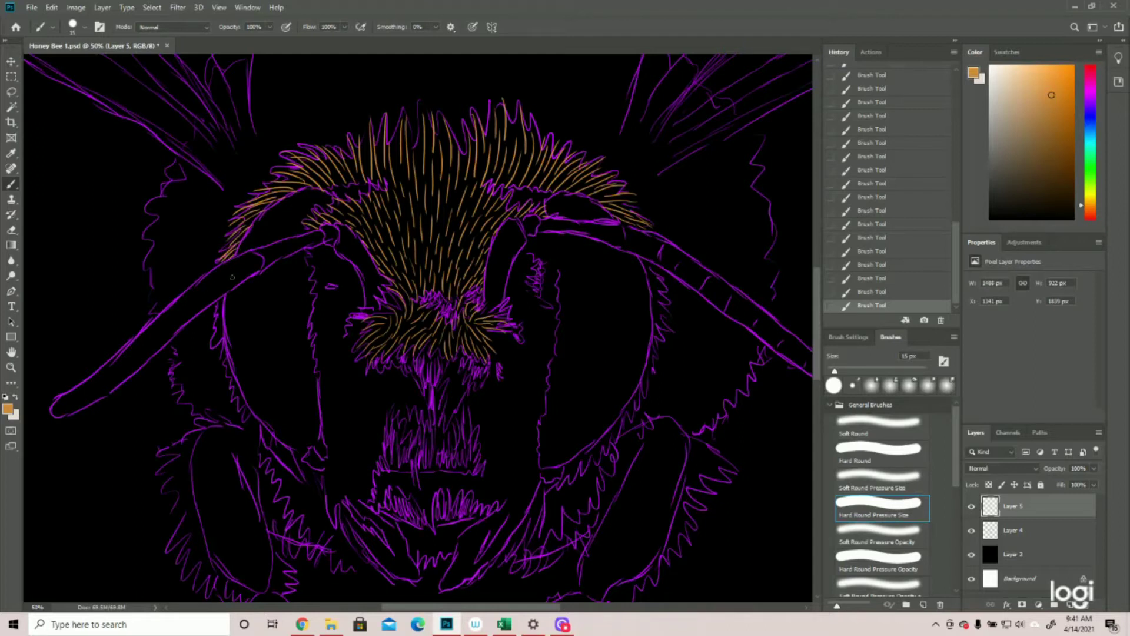
# Step: Fill the strip between the right antenna and the right eye with short orange hairs
pyautogui.click(971, 534)
pyautogui.moveTo(494, 335); pyautogui.dragTo(516, 356)
pyautogui.moveTo(502, 332); pyautogui.dragTo(524, 351)
pyautogui.moveTo(529, 238); pyautogui.dragTo(564, 251)
pyautogui.moveTo(515, 263); pyautogui.dragTo(533, 260)
pyautogui.moveTo(541, 264); pyautogui.dragTo(562, 269)
pyautogui.moveTo(542, 280)
pyautogui.mouseDown()
pyautogui.moveTo(559, 290)
pyautogui.moveTo(521, 287)
pyautogui.moveTo(532, 281)
pyautogui.moveTo(521, 295)
pyautogui.moveTo(561, 309)
pyautogui.moveTo(539, 328)
pyautogui.moveTo(560, 328)
pyautogui.moveTo(538, 342)
pyautogui.moveTo(560, 342)
pyautogui.mouseUp()
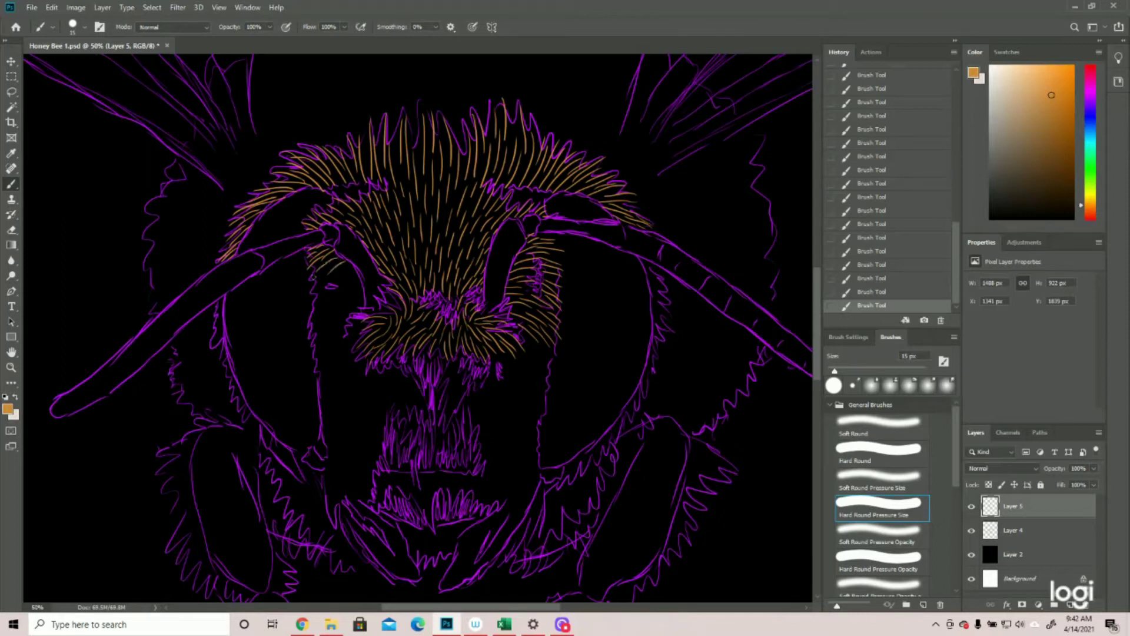
# Step: Fill the strip beside the left eye with orange hairs and add the first hairs below the central patch
pyautogui.moveTo(360, 280); pyautogui.dragTo(313, 287)
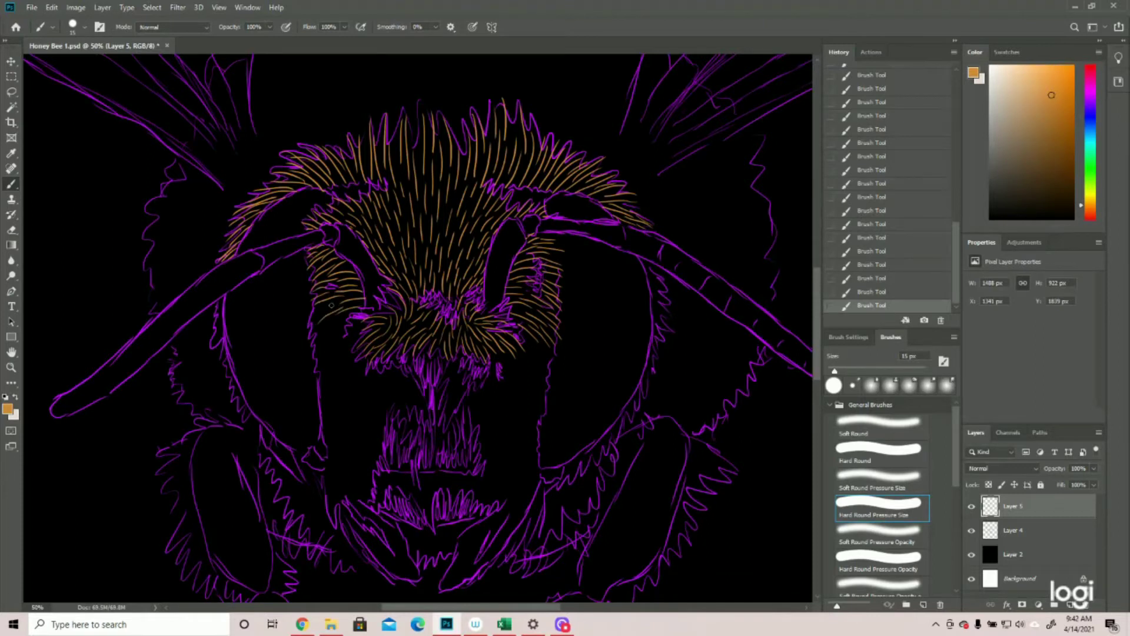
pyautogui.moveTo(349, 322)
pyautogui.mouseDown()
pyautogui.moveTo(326, 349)
pyautogui.moveTo(308, 337)
pyautogui.moveTo(346, 355)
pyautogui.moveTo(342, 364)
pyautogui.moveTo(332, 344)
pyautogui.moveTo(314, 366)
pyautogui.moveTo(336, 394)
pyautogui.mouseUp()
pyautogui.moveTo(389, 369); pyautogui.dragTo(380, 395)
pyautogui.moveTo(499, 353); pyautogui.dragTo(492, 393)
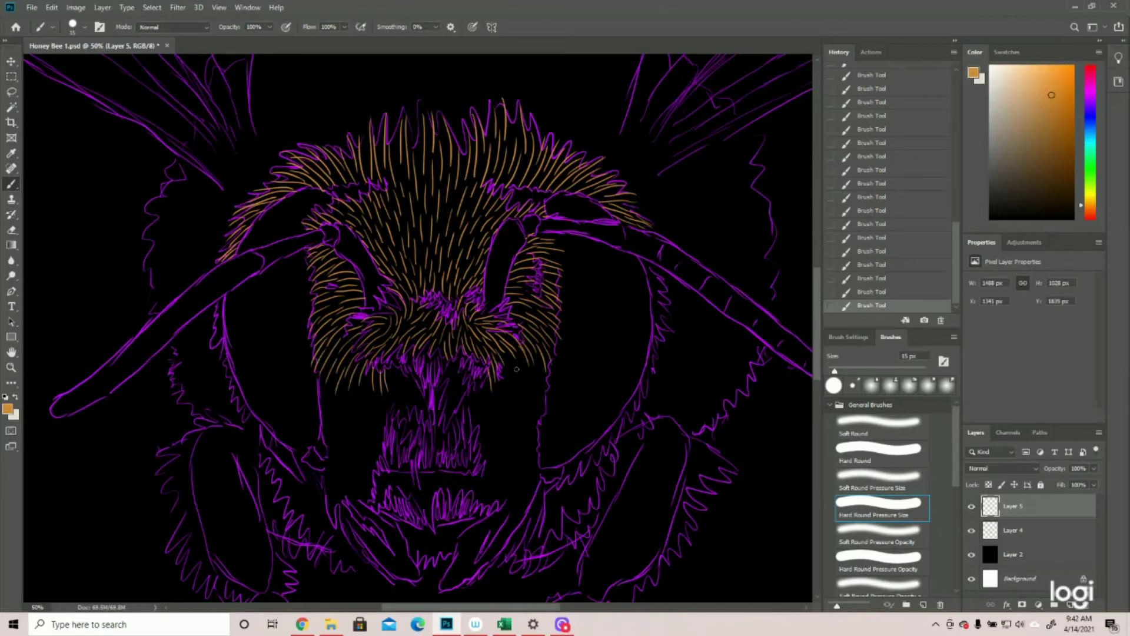
# Step: Paint downward orange hairs over the right cheek and the middle of the face below the central patch
pyautogui.moveTo(512, 353)
pyautogui.mouseDown()
pyautogui.moveTo(505, 380)
pyautogui.moveTo(524, 404)
pyautogui.mouseUp()
pyautogui.moveTo(529, 360)
pyautogui.mouseDown()
pyautogui.moveTo(535, 392)
pyautogui.moveTo(546, 389)
pyautogui.moveTo(533, 400)
pyautogui.moveTo(537, 445)
pyautogui.mouseUp()
pyautogui.moveTo(510, 378); pyautogui.dragTo(517, 424)
pyautogui.moveTo(456, 359); pyautogui.dragTo(446, 417)
pyautogui.moveTo(406, 366); pyautogui.dragTo(419, 417)
pyautogui.moveTo(476, 386); pyautogui.dragTo(484, 457)
pyautogui.moveTo(392, 386); pyautogui.dragTo(406, 436)
pyautogui.moveTo(365, 381)
pyautogui.mouseDown()
pyautogui.moveTo(373, 406)
pyautogui.moveTo(375, 388)
pyautogui.moveTo(374, 432)
pyautogui.mouseUp()
pyautogui.moveTo(383, 390); pyautogui.dragTo(386, 444)
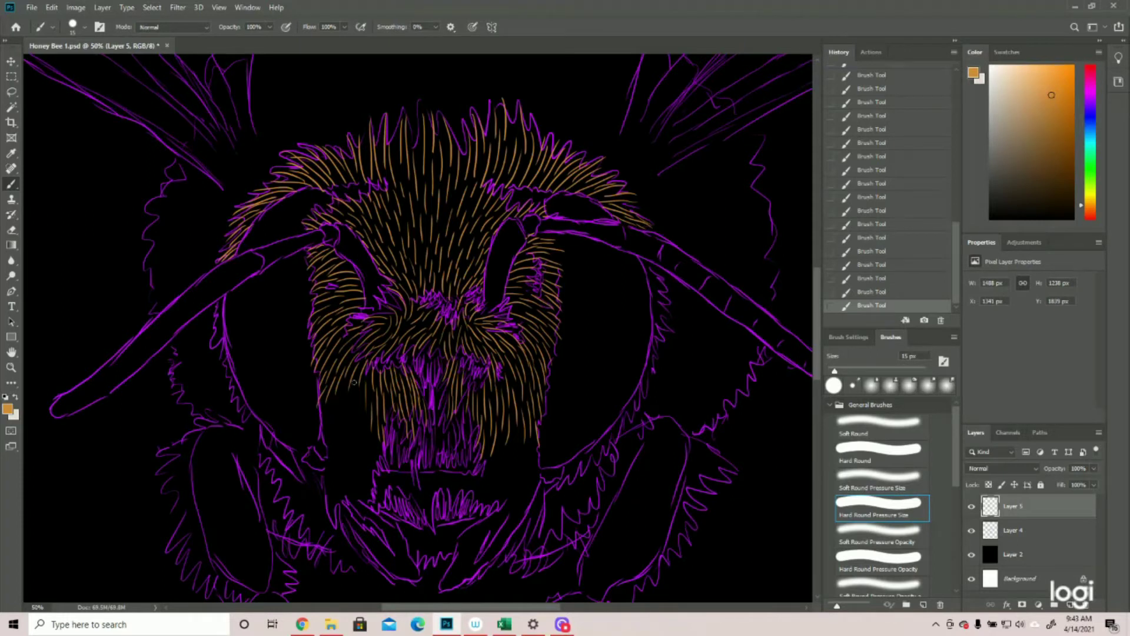
# Step: Cover the left cheek, lower right cheek and the band above the mouth with downward orange hairs
pyautogui.moveTo(355, 381); pyautogui.dragTo(341, 427)
pyautogui.moveTo(334, 400); pyautogui.dragTo(321, 432)
pyautogui.moveTo(363, 391)
pyautogui.mouseDown()
pyautogui.moveTo(358, 440)
pyautogui.moveTo(348, 439)
pyautogui.moveTo(373, 469)
pyautogui.moveTo(382, 463)
pyautogui.mouseUp()
pyautogui.moveTo(335, 414)
pyautogui.mouseDown()
pyautogui.moveTo(329, 439)
pyautogui.moveTo(357, 490)
pyautogui.mouseUp()
pyautogui.moveTo(333, 430); pyautogui.dragTo(328, 487)
pyautogui.moveTo(329, 468); pyautogui.dragTo(336, 522)
pyautogui.moveTo(501, 432); pyautogui.dragTo(497, 476)
pyautogui.moveTo(524, 438)
pyautogui.mouseDown()
pyautogui.moveTo(513, 496)
pyautogui.moveTo(465, 503)
pyautogui.mouseUp()
pyautogui.moveTo(428, 471); pyautogui.dragTo(434, 533)
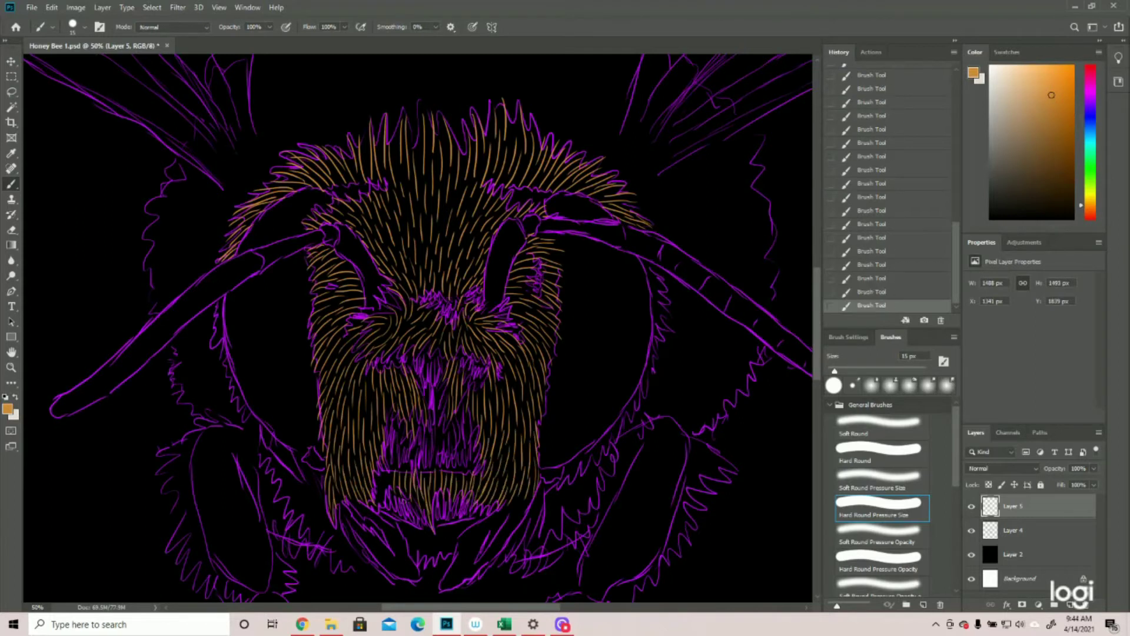
# Step: Paint orange hairs along both mandibles and in the small gap between them
pyautogui.scroll(-2, 539, 427)
pyautogui.moveTo(542, 426)
pyautogui.mouseDown()
pyautogui.moveTo(507, 498)
pyautogui.moveTo(464, 527)
pyautogui.mouseUp()
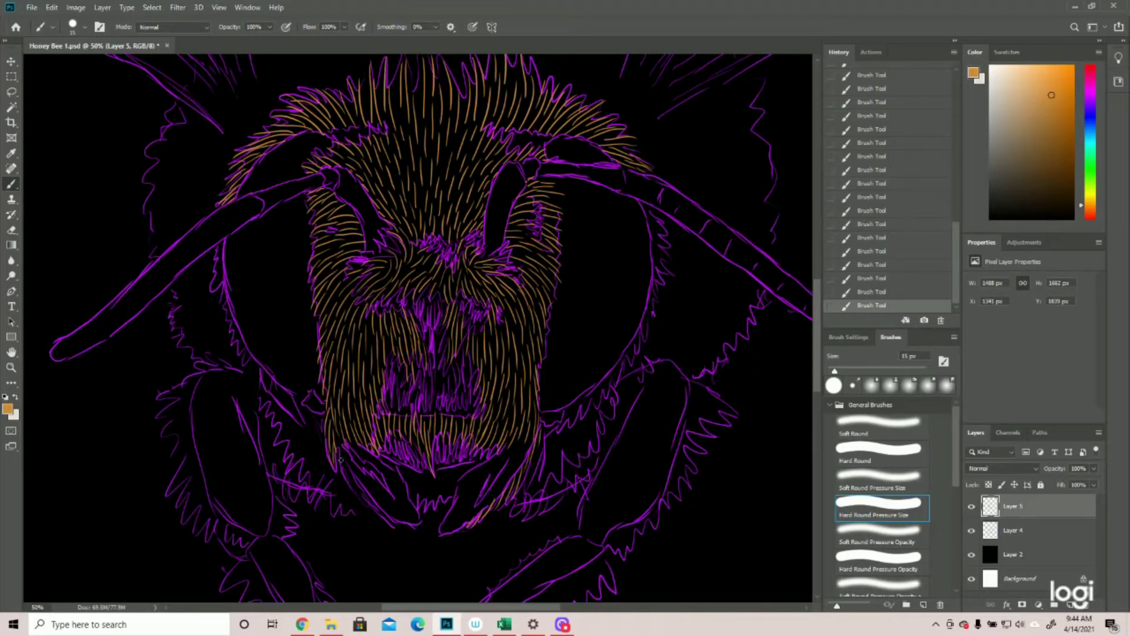
pyautogui.moveTo(338, 447)
pyautogui.mouseDown()
pyautogui.moveTo(353, 492)
pyautogui.moveTo(400, 530)
pyautogui.moveTo(358, 468)
pyautogui.moveTo(388, 493)
pyautogui.mouseUp()
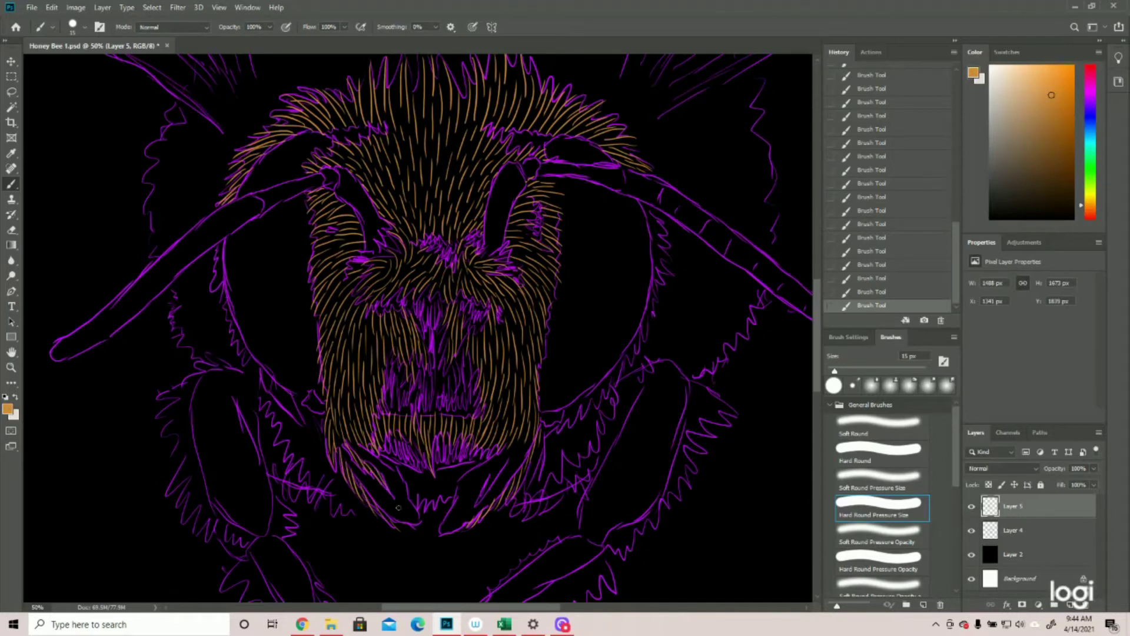
pyautogui.moveTo(509, 460); pyautogui.dragTo(471, 506)
pyautogui.moveTo(408, 479); pyautogui.dragTo(421, 503)
pyautogui.moveTo(472, 466); pyautogui.dragTo(446, 501)
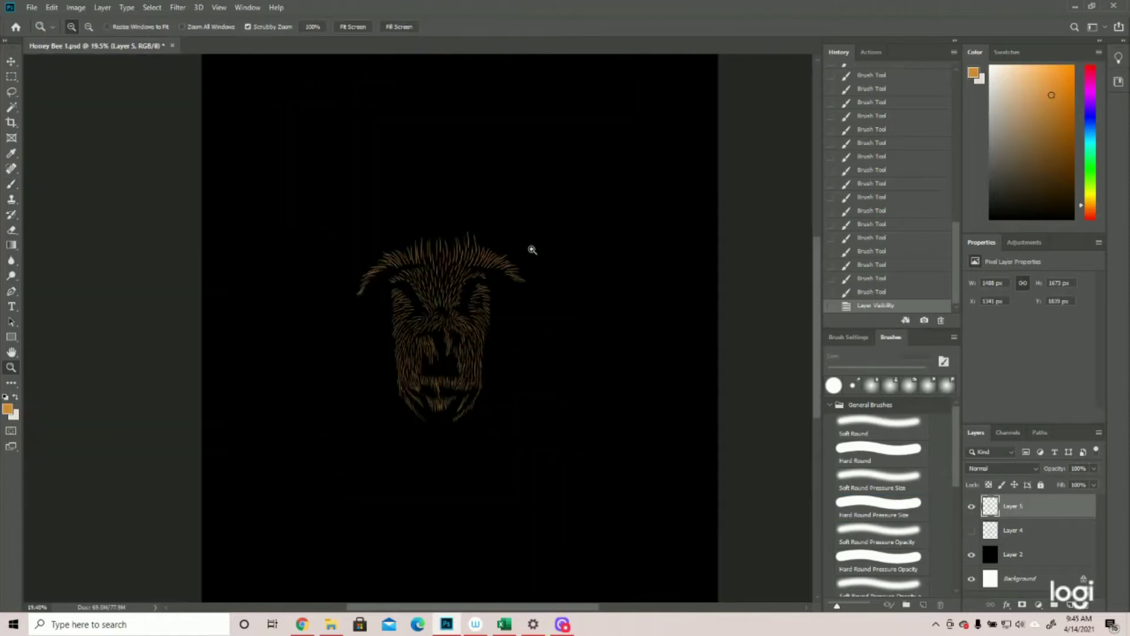
# Step: Show the Layer 4 sketch again and paint short orange hairs along the outer edge of the left eye
pyautogui.click(532, 249)
pyautogui.click(971, 530)
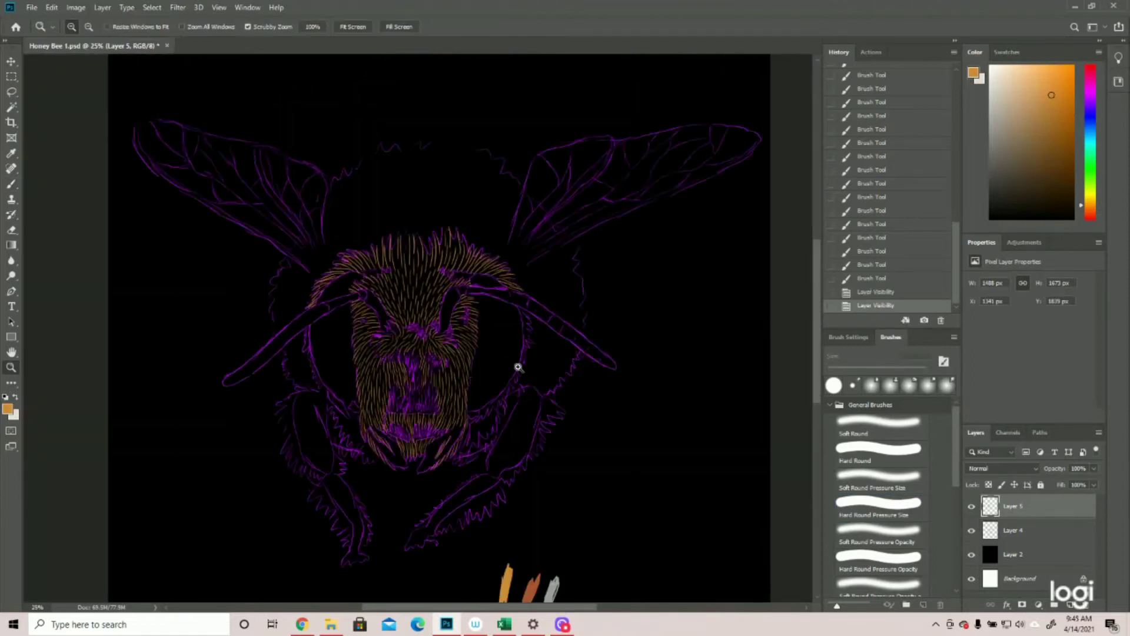
pyautogui.click(423, 382)
pyautogui.press('j')
pyautogui.click(12, 185)
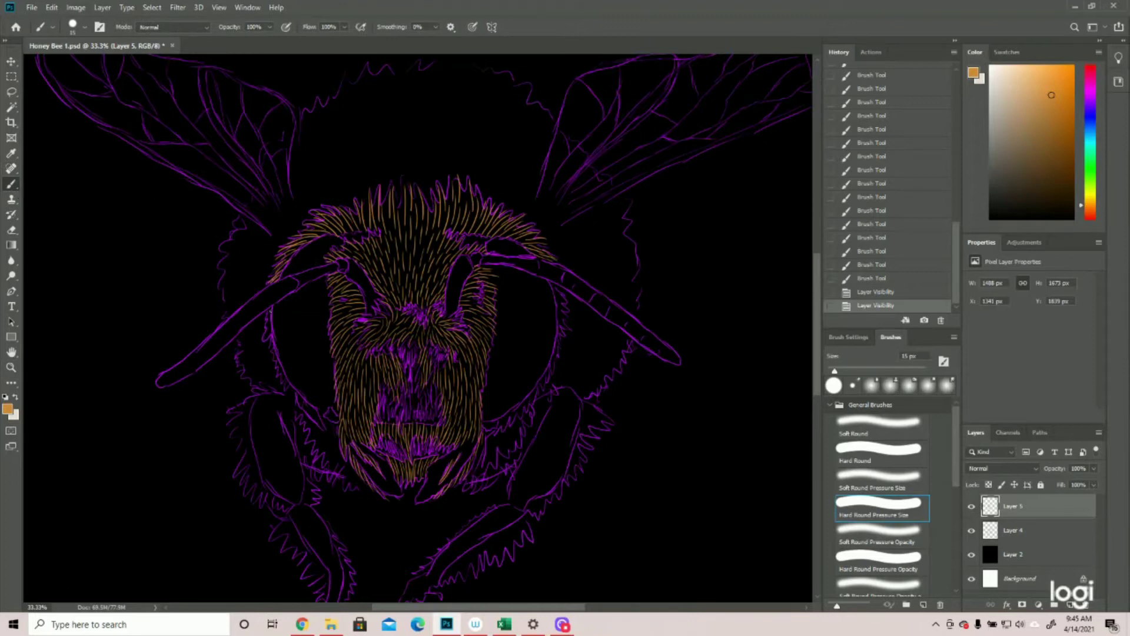
pyautogui.moveTo(272, 308); pyautogui.dragTo(267, 326)
pyautogui.moveTo(270, 322); pyautogui.dragTo(266, 325)
pyautogui.moveTo(267, 319); pyautogui.dragTo(265, 328)
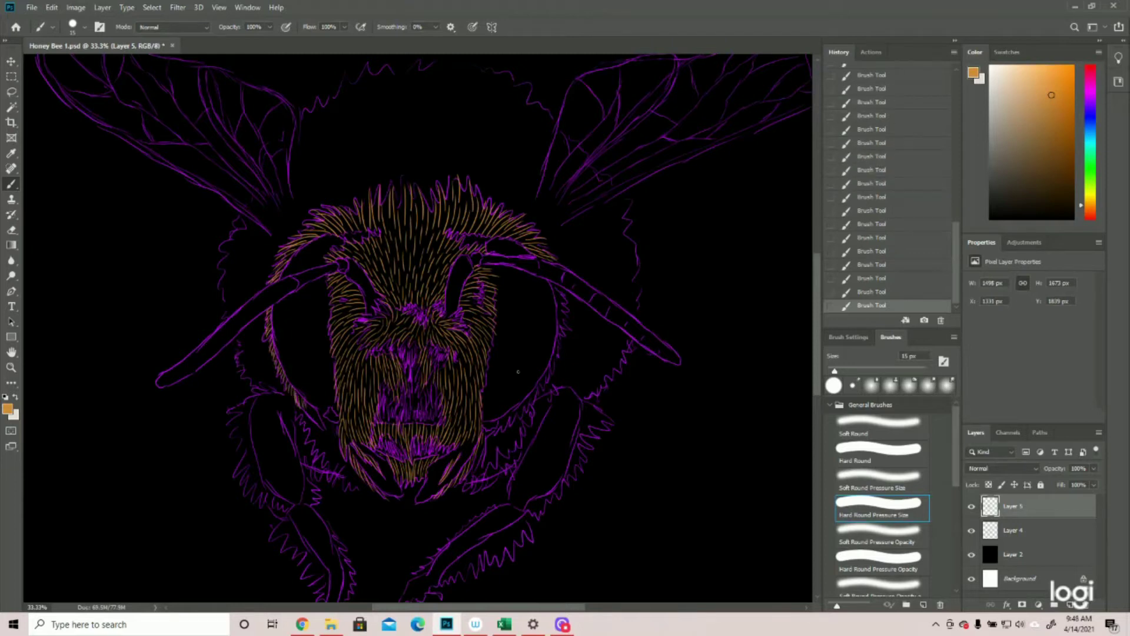
# Step: Paint short hairs around the right eye's outer edge and the left eye's lower end, and check the fur without the sketch
pyautogui.moveTo(549, 282); pyautogui.dragTo(562, 310)
pyautogui.moveTo(556, 307); pyautogui.dragTo(564, 327)
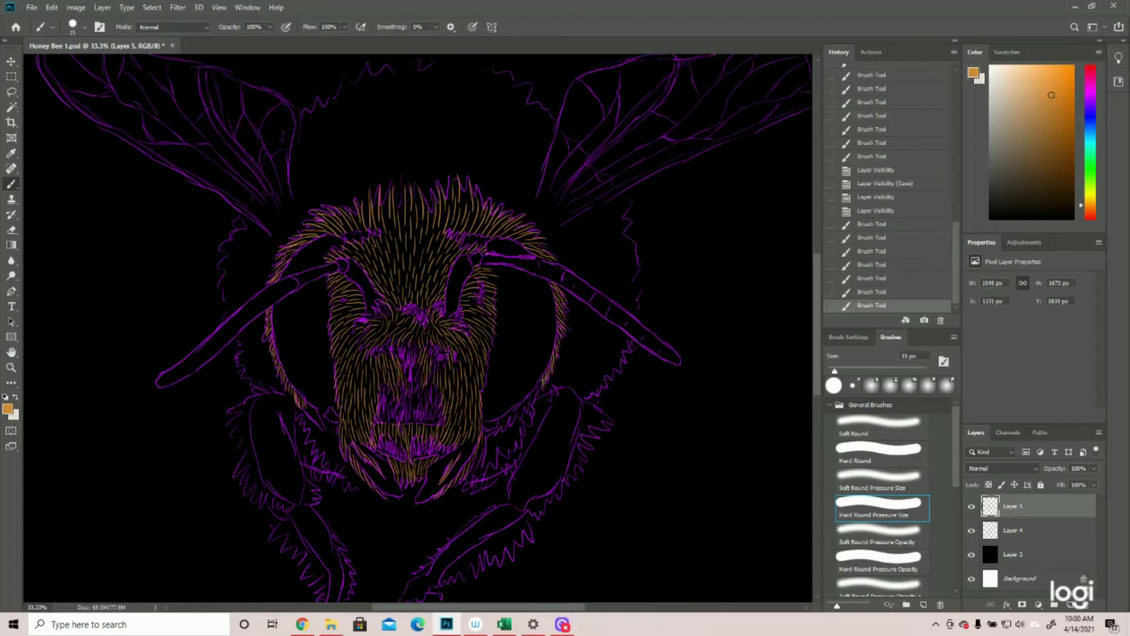
pyautogui.moveTo(542, 378); pyautogui.dragTo(526, 406)
pyautogui.moveTo(526, 401); pyautogui.dragTo(486, 437)
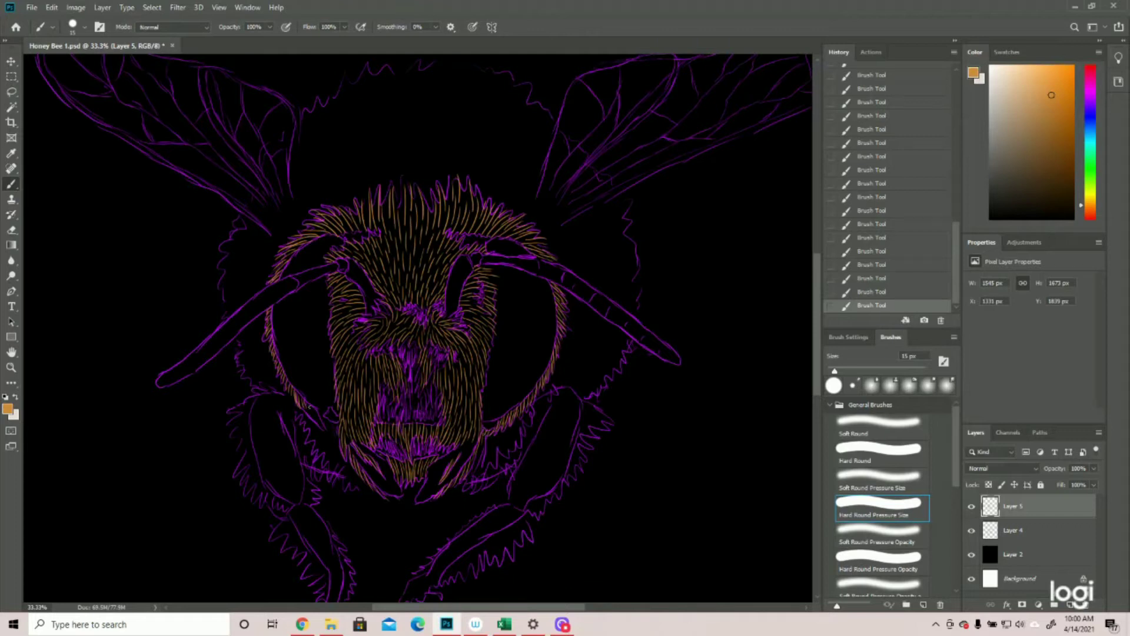
pyautogui.moveTo(313, 403)
pyautogui.mouseDown()
pyautogui.moveTo(305, 416)
pyautogui.moveTo(326, 431)
pyautogui.mouseUp()
pyautogui.click(971, 530)
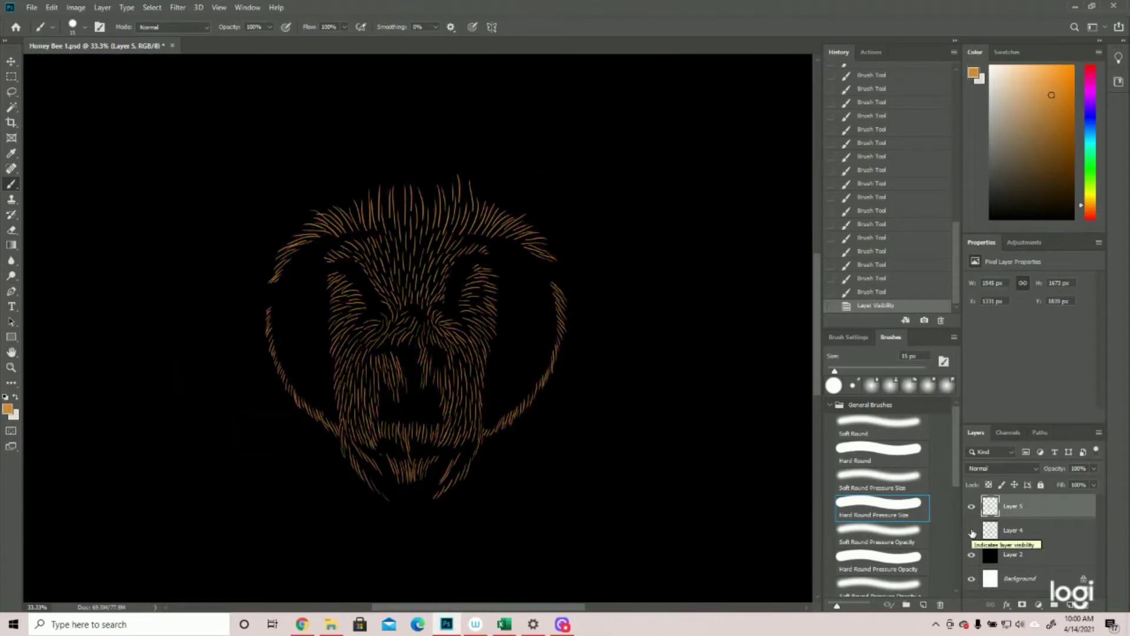
pyautogui.click(972, 532)
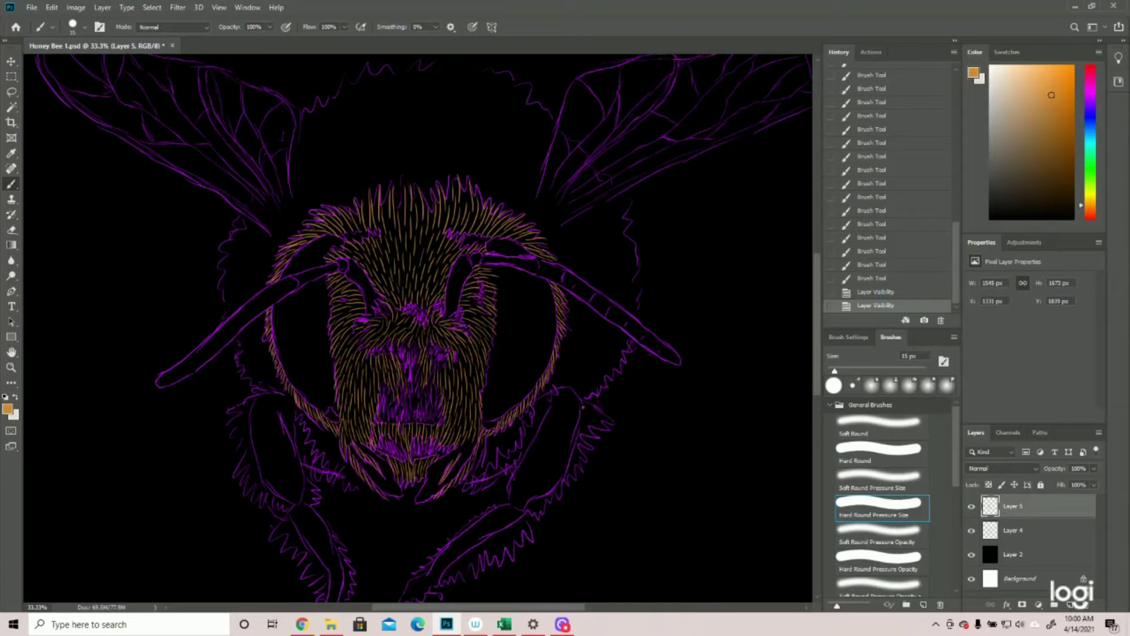
# Step: Paint long orange hairs rising from behind the head through the centre of the thorax to its top outline
pyautogui.scroll(2, 583, 406)
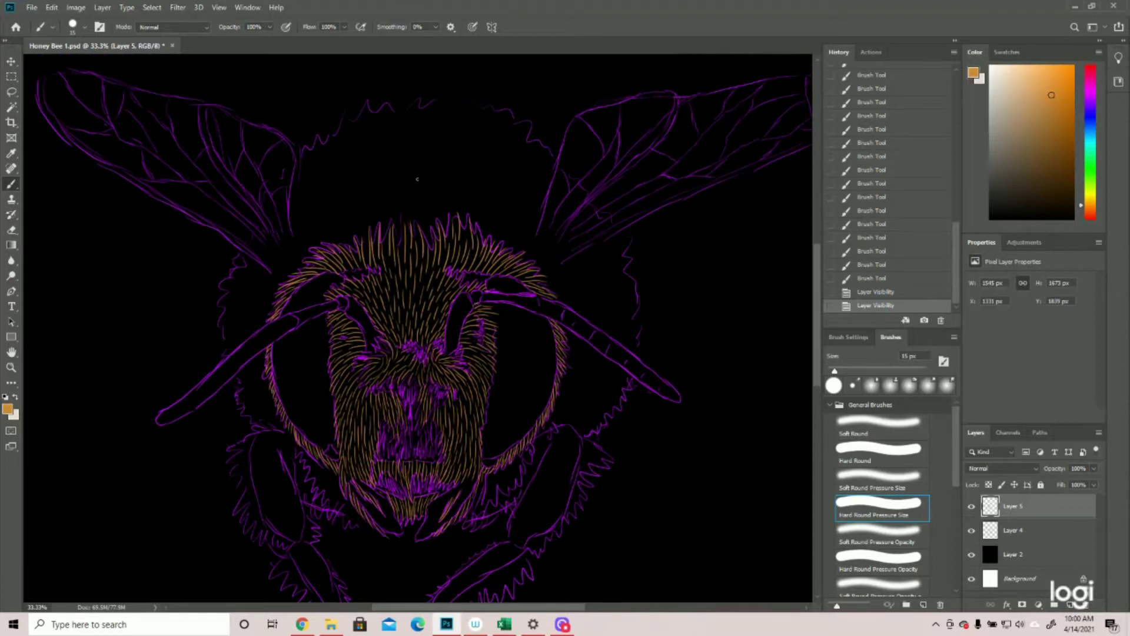
pyautogui.moveTo(397, 220)
pyautogui.mouseDown()
pyautogui.moveTo(392, 206)
pyautogui.moveTo(415, 191)
pyautogui.moveTo(395, 170)
pyautogui.mouseUp()
pyautogui.moveTo(429, 242); pyautogui.dragTo(436, 158)
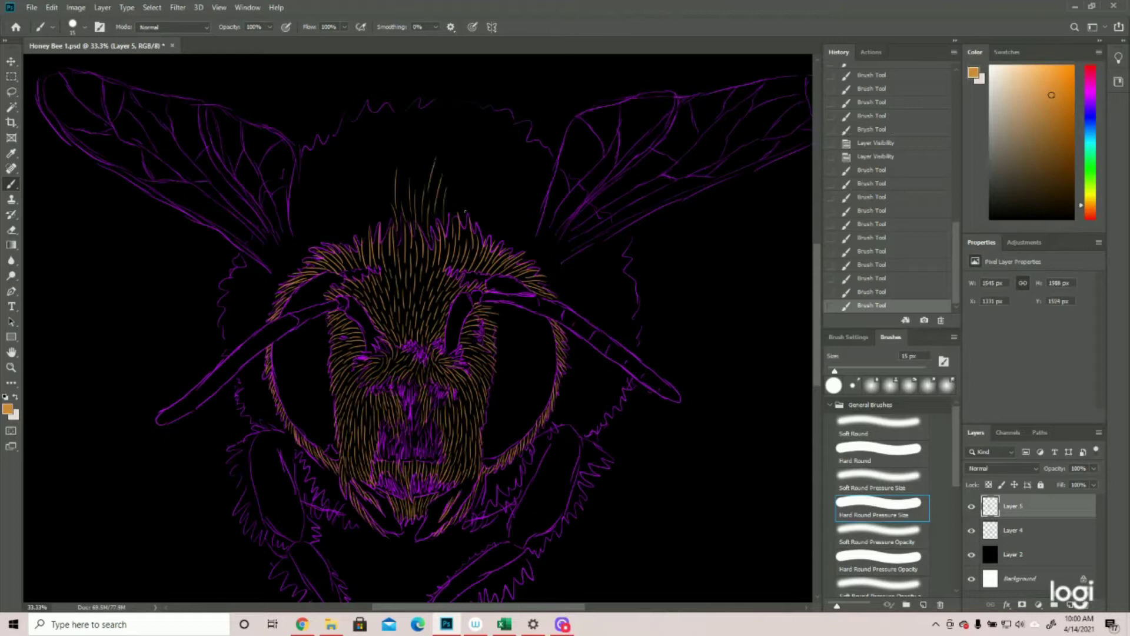
pyautogui.moveTo(458, 216); pyautogui.dragTo(453, 156)
pyautogui.moveTo(421, 192)
pyautogui.mouseDown()
pyautogui.moveTo(413, 133)
pyautogui.moveTo(423, 113)
pyautogui.mouseUp()
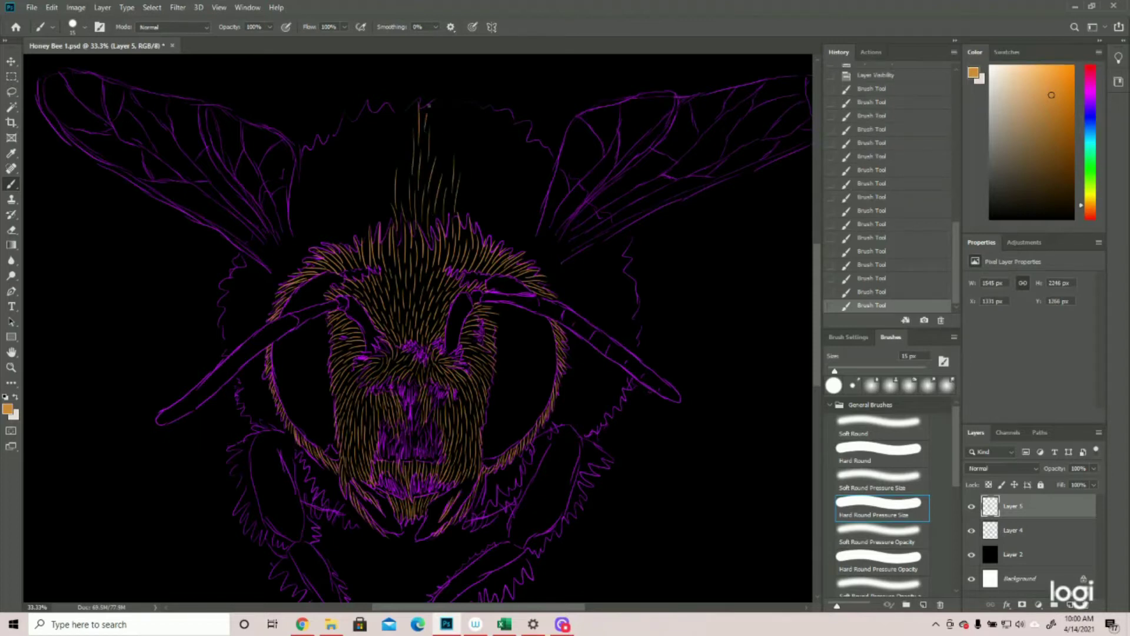
pyautogui.moveTo(442, 164)
pyautogui.mouseDown()
pyautogui.moveTo(452, 132)
pyautogui.moveTo(442, 107)
pyautogui.mouseUp()
pyautogui.moveTo(444, 130); pyautogui.dragTo(449, 116)
pyautogui.moveTo(481, 224); pyautogui.dragTo(470, 103)
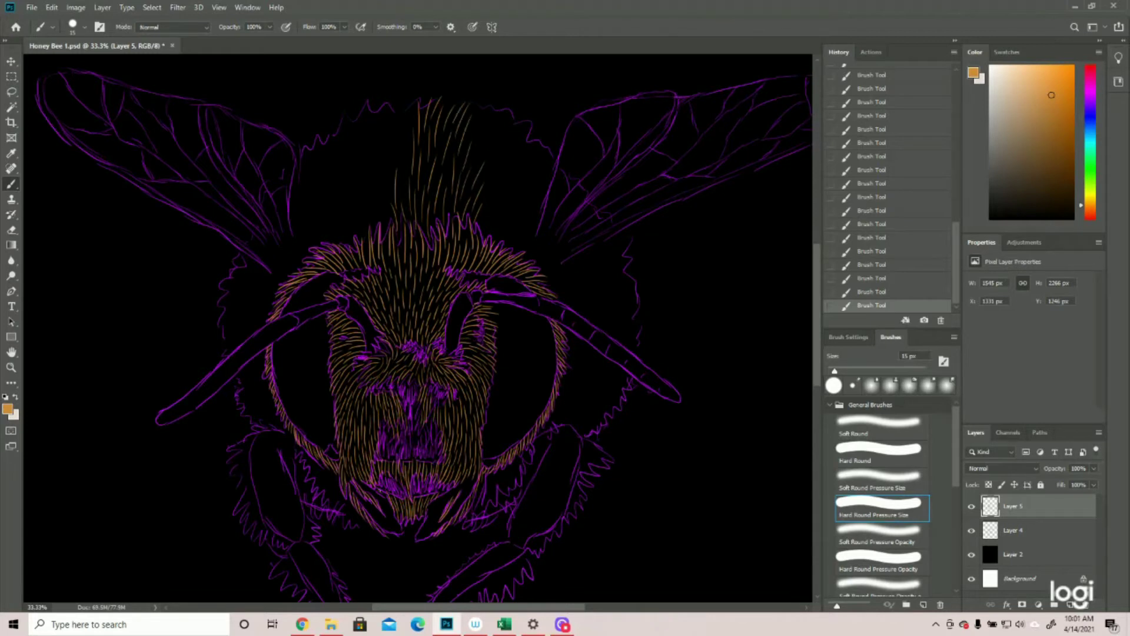
# Step: Extend the long thorax hairs outward on both sides of the central tuft up to the sketched outline
pyautogui.moveTo(385, 230)
pyautogui.mouseDown()
pyautogui.moveTo(370, 199)
pyautogui.moveTo(380, 170)
pyautogui.moveTo(370, 142)
pyautogui.moveTo(385, 138)
pyautogui.moveTo(373, 124)
pyautogui.mouseUp()
pyautogui.moveTo(408, 179)
pyautogui.mouseDown()
pyautogui.moveTo(392, 111)
pyautogui.moveTo(405, 110)
pyautogui.moveTo(379, 106)
pyautogui.mouseUp()
pyautogui.moveTo(366, 236)
pyautogui.mouseDown()
pyautogui.moveTo(356, 185)
pyautogui.moveTo(340, 169)
pyautogui.moveTo(339, 142)
pyautogui.moveTo(357, 128)
pyautogui.moveTo(344, 121)
pyautogui.mouseUp()
pyautogui.moveTo(483, 236)
pyautogui.mouseDown()
pyautogui.moveTo(513, 144)
pyautogui.moveTo(491, 137)
pyautogui.moveTo(494, 108)
pyautogui.mouseUp()
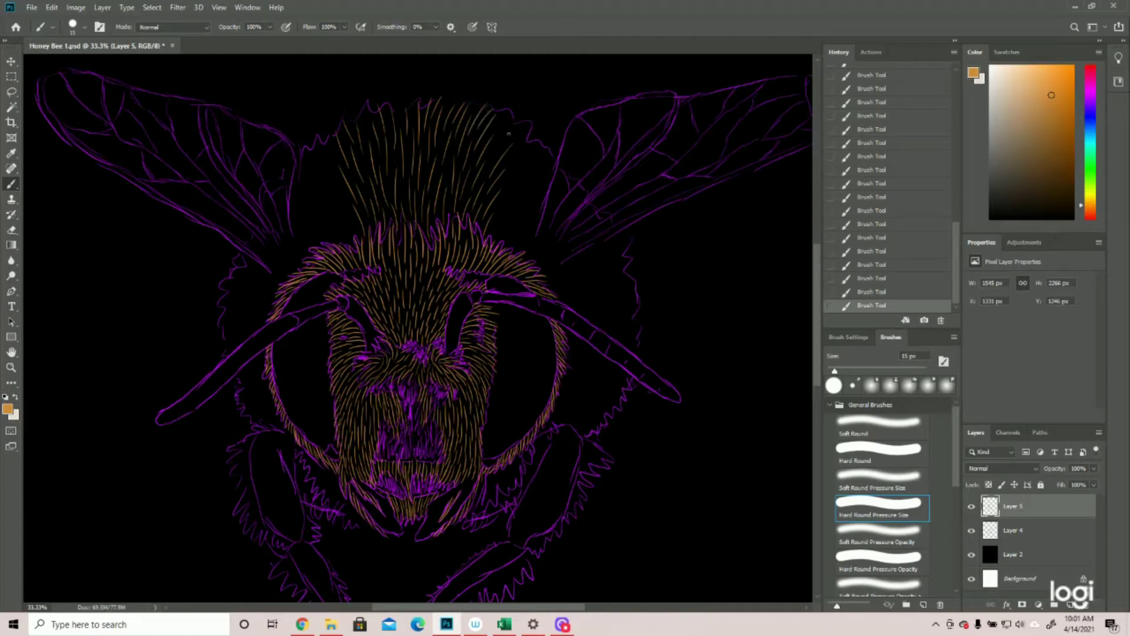
# Step: Fill the right side of the thorax with outward-curving orange hairs down to the base of the right wing
pyautogui.moveTo(496, 243); pyautogui.dragTo(512, 202)
pyautogui.moveTo(509, 214); pyautogui.dragTo(540, 184)
pyautogui.moveTo(508, 193); pyautogui.dragTo(527, 167)
pyautogui.moveTo(514, 157)
pyautogui.mouseDown()
pyautogui.moveTo(532, 128)
pyautogui.moveTo(544, 140)
pyautogui.mouseUp()
pyautogui.moveTo(490, 164)
pyautogui.mouseDown()
pyautogui.moveTo(513, 129)
pyautogui.moveTo(509, 111)
pyautogui.moveTo(530, 118)
pyautogui.mouseUp()
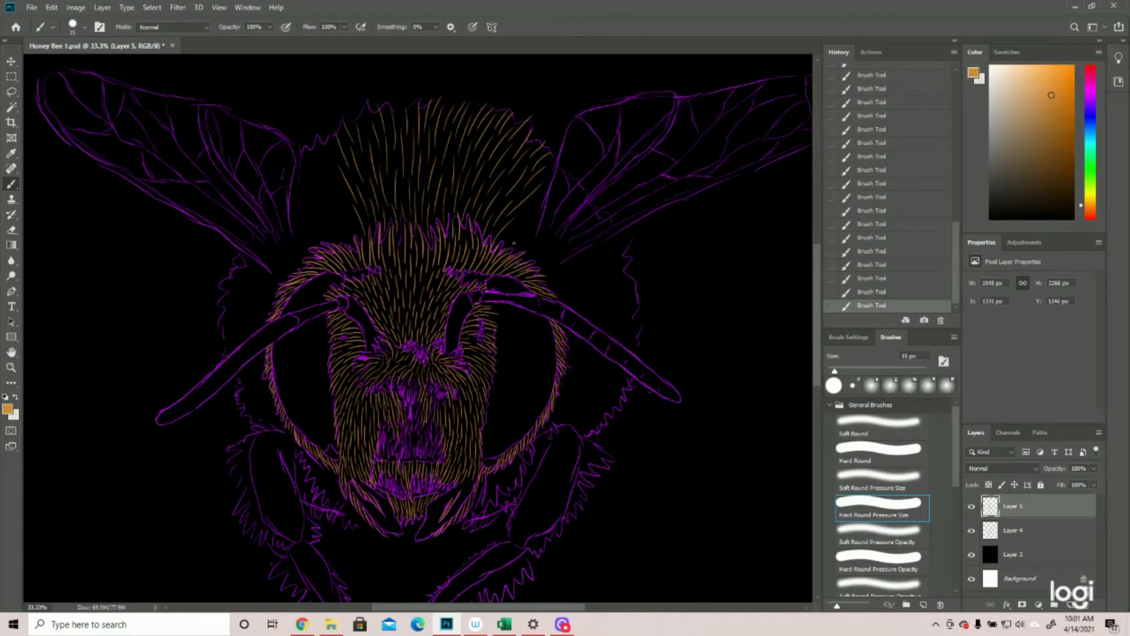
pyautogui.moveTo(510, 239); pyautogui.dragTo(556, 168)
pyautogui.moveTo(527, 259)
pyautogui.mouseDown()
pyautogui.moveTo(553, 241)
pyautogui.moveTo(539, 251)
pyautogui.moveTo(560, 251)
pyautogui.moveTo(539, 269)
pyautogui.moveTo(564, 258)
pyautogui.moveTo(542, 263)
pyautogui.moveTo(570, 241)
pyautogui.moveTo(548, 262)
pyautogui.moveTo(577, 244)
pyautogui.moveTo(555, 268)
pyautogui.moveTo(582, 261)
pyautogui.mouseUp()
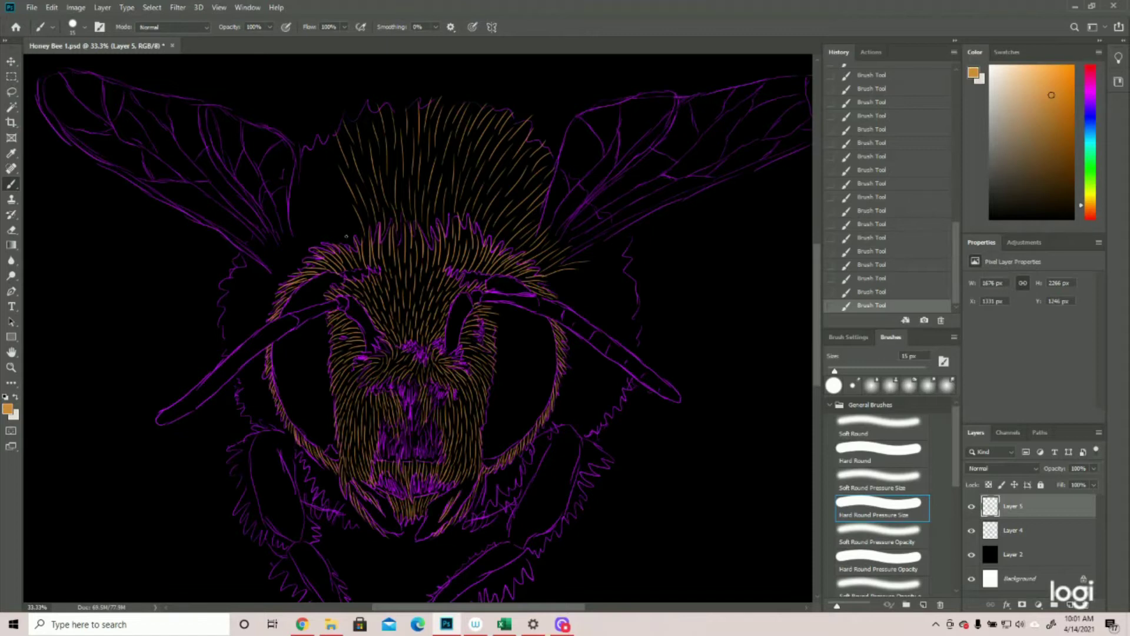
# Step: Fill the left side of the thorax with outward-curving orange hairs down to the base of the left wing
pyautogui.moveTo(352, 243)
pyautogui.mouseDown()
pyautogui.moveTo(333, 219)
pyautogui.moveTo(344, 202)
pyautogui.moveTo(324, 190)
pyautogui.moveTo(330, 171)
pyautogui.moveTo(307, 162)
pyautogui.moveTo(325, 145)
pyautogui.moveTo(300, 143)
pyautogui.moveTo(313, 136)
pyautogui.mouseUp()
pyautogui.moveTo(337, 245)
pyautogui.mouseDown()
pyautogui.moveTo(301, 219)
pyautogui.moveTo(326, 225)
pyautogui.moveTo(320, 216)
pyautogui.moveTo(318, 225)
pyautogui.moveTo(284, 201)
pyautogui.moveTo(303, 186)
pyautogui.moveTo(326, 210)
pyautogui.moveTo(290, 175)
pyautogui.moveTo(316, 185)
pyautogui.moveTo(295, 164)
pyautogui.mouseUp()
pyautogui.moveTo(323, 251)
pyautogui.mouseDown()
pyautogui.moveTo(292, 235)
pyautogui.moveTo(315, 239)
pyautogui.moveTo(298, 219)
pyautogui.moveTo(311, 228)
pyautogui.moveTo(291, 248)
pyautogui.moveTo(278, 238)
pyautogui.moveTo(306, 255)
pyautogui.moveTo(283, 235)
pyautogui.mouseUp()
pyautogui.moveTo(294, 273)
pyautogui.mouseDown()
pyautogui.moveTo(273, 260)
pyautogui.moveTo(282, 255)
pyautogui.moveTo(276, 266)
pyautogui.mouseUp()
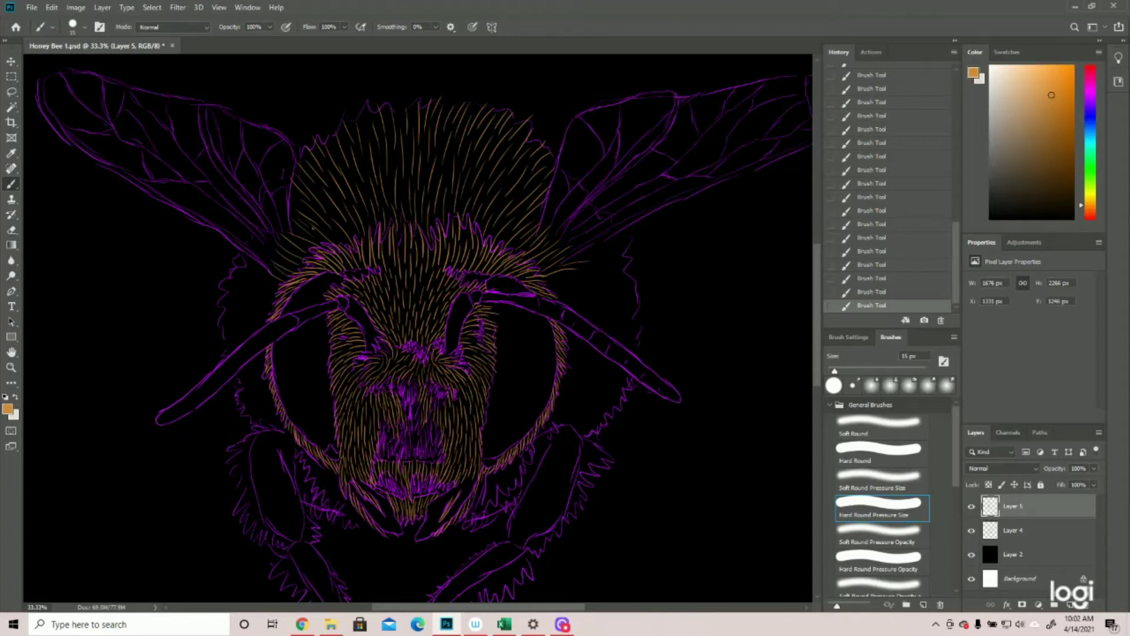
# Step: Paint long orange hairs fanning outward behind the right eye, from below the right wing to the right antenna
pyautogui.moveTo(547, 288)
pyautogui.mouseDown()
pyautogui.moveTo(621, 277)
pyautogui.moveTo(594, 252)
pyautogui.moveTo(574, 257)
pyautogui.moveTo(622, 253)
pyautogui.moveTo(597, 247)
pyautogui.moveTo(632, 238)
pyautogui.mouseUp()
pyautogui.moveTo(583, 270)
pyautogui.mouseDown()
pyautogui.moveTo(630, 266)
pyautogui.moveTo(606, 255)
pyautogui.moveTo(631, 255)
pyautogui.mouseUp()
pyautogui.moveTo(560, 294)
pyautogui.mouseDown()
pyautogui.moveTo(618, 294)
pyautogui.moveTo(590, 283)
pyautogui.moveTo(641, 302)
pyautogui.moveTo(611, 272)
pyautogui.moveTo(639, 294)
pyautogui.mouseUp()
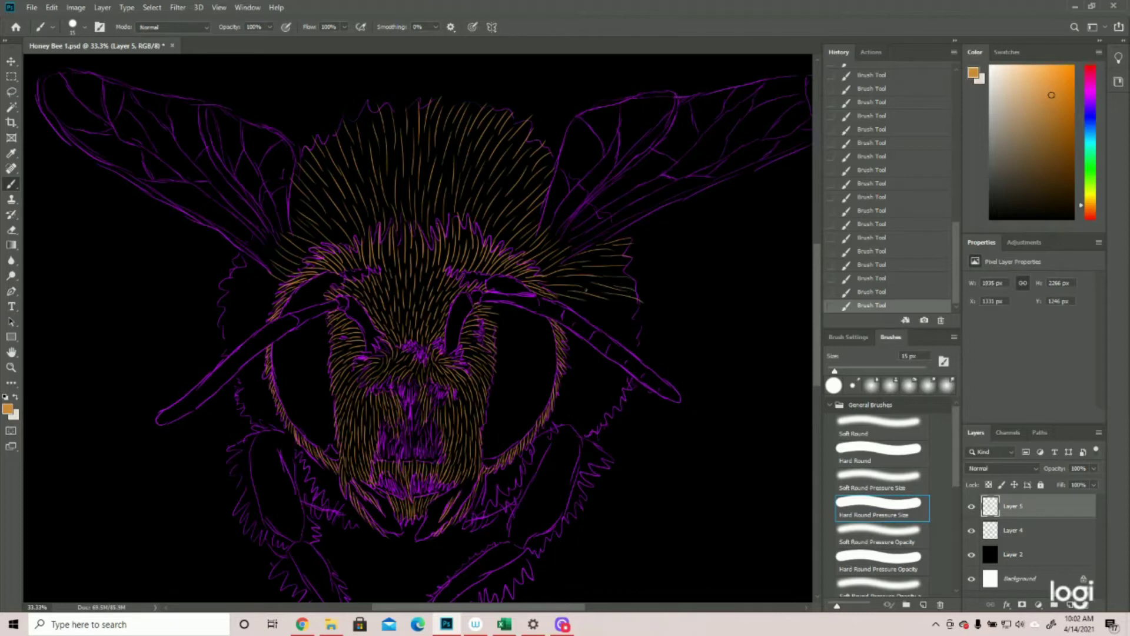
pyautogui.moveTo(562, 303)
pyautogui.mouseDown()
pyautogui.moveTo(635, 326)
pyautogui.moveTo(599, 301)
pyautogui.moveTo(641, 328)
pyautogui.moveTo(613, 296)
pyautogui.moveTo(642, 312)
pyautogui.moveTo(589, 322)
pyautogui.moveTo(640, 333)
pyautogui.mouseUp()
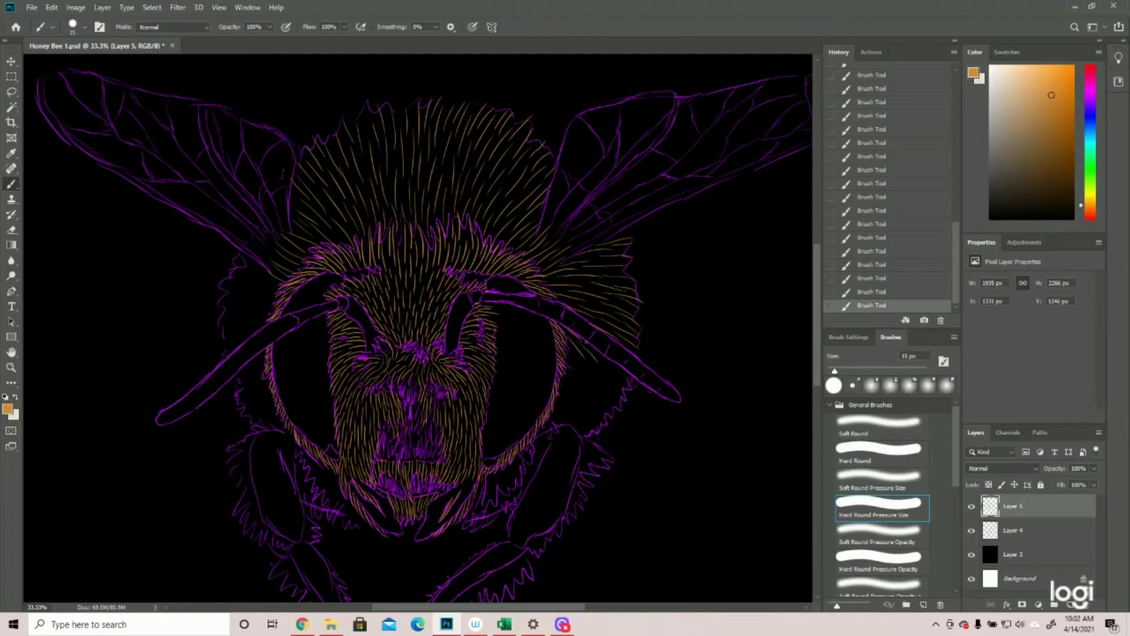
# Step: Continue the orange side fur below the right antenna, fanning down along the right eye to the top of the right leg
pyautogui.moveTo(589, 350); pyautogui.dragTo(630, 389)
pyautogui.moveTo(569, 354); pyautogui.dragTo(624, 417)
pyautogui.moveTo(611, 378); pyautogui.dragTo(628, 402)
pyautogui.moveTo(566, 374); pyautogui.dragTo(584, 405)
pyautogui.moveTo(577, 375)
pyautogui.mouseDown()
pyautogui.moveTo(603, 434)
pyautogui.moveTo(609, 416)
pyautogui.mouseUp()
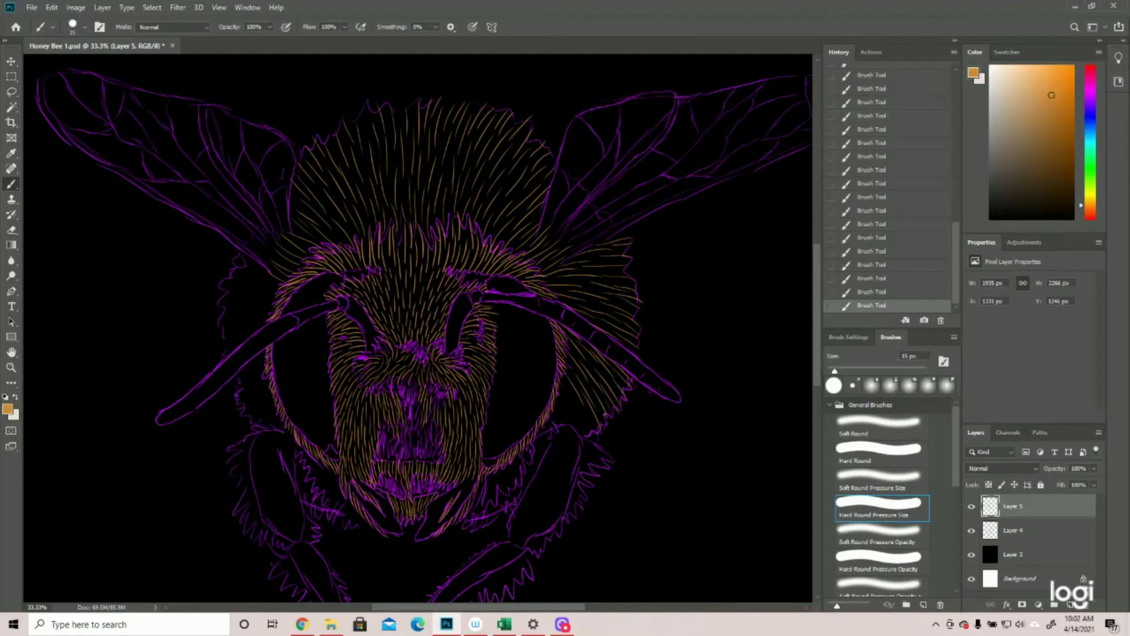
pyautogui.moveTo(560, 388)
pyautogui.mouseDown()
pyautogui.moveTo(593, 438)
pyautogui.moveTo(559, 408)
pyautogui.moveTo(564, 427)
pyautogui.moveTo(551, 401)
pyautogui.moveTo(553, 426)
pyautogui.mouseUp()
# Step: Paint matching orange hairs behind the left eye, fanning outward from below the left wing to the top of the left leg
pyautogui.moveTo(272, 285)
pyautogui.mouseDown()
pyautogui.moveTo(217, 276)
pyautogui.moveTo(269, 272)
pyautogui.moveTo(228, 259)
pyautogui.moveTo(249, 265)
pyautogui.moveTo(225, 281)
pyautogui.moveTo(267, 296)
pyautogui.moveTo(235, 300)
pyautogui.moveTo(264, 290)
pyautogui.moveTo(223, 280)
pyautogui.mouseUp()
pyautogui.moveTo(268, 304); pyautogui.dragTo(223, 312)
pyautogui.moveTo(268, 318); pyautogui.dragTo(226, 338)
pyautogui.moveTo(267, 352)
pyautogui.mouseDown()
pyautogui.moveTo(239, 378)
pyautogui.moveTo(241, 394)
pyautogui.mouseUp()
pyautogui.moveTo(270, 388); pyautogui.dragTo(250, 414)
pyautogui.moveTo(276, 409); pyautogui.dragTo(274, 429)
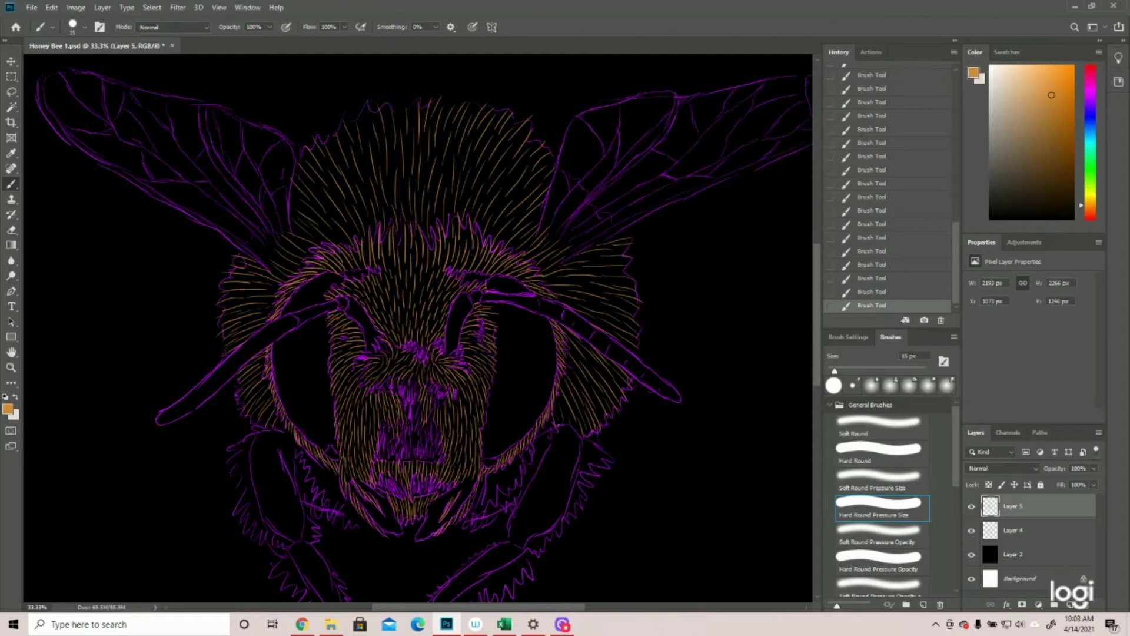
# Step: Paint orange hairs between the right eye, jaw and right leg, and along the leg's outer edges down to its lower segment
pyautogui.moveTo(557, 417)
pyautogui.mouseDown()
pyautogui.moveTo(564, 428)
pyautogui.moveTo(552, 437)
pyautogui.moveTo(561, 428)
pyautogui.moveTo(575, 478)
pyautogui.mouseUp()
pyautogui.moveTo(470, 512)
pyautogui.mouseDown()
pyautogui.moveTo(463, 526)
pyautogui.moveTo(492, 526)
pyautogui.mouseUp()
pyautogui.moveTo(508, 501)
pyautogui.mouseDown()
pyautogui.moveTo(493, 527)
pyautogui.moveTo(500, 507)
pyautogui.moveTo(504, 514)
pyautogui.mouseUp()
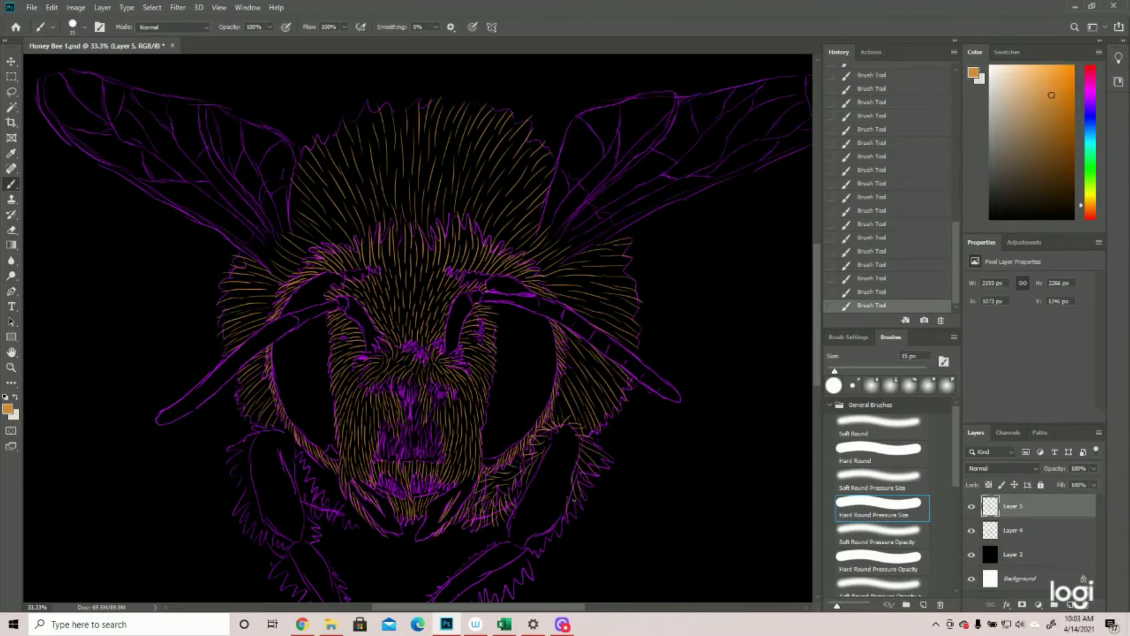
pyautogui.scroll(-3, 597, 492)
pyautogui.moveTo(542, 331); pyautogui.dragTo(517, 367)
pyautogui.moveTo(527, 363)
pyautogui.mouseDown()
pyautogui.moveTo(512, 376)
pyautogui.moveTo(561, 408)
pyautogui.moveTo(549, 414)
pyautogui.mouseUp()
pyautogui.moveTo(548, 401)
pyautogui.mouseDown()
pyautogui.moveTo(545, 426)
pyautogui.moveTo(514, 427)
pyautogui.moveTo(521, 454)
pyautogui.moveTo(522, 432)
pyautogui.moveTo(503, 427)
pyautogui.moveTo(501, 457)
pyautogui.moveTo(488, 453)
pyautogui.moveTo(491, 437)
pyautogui.moveTo(494, 473)
pyautogui.moveTo(495, 446)
pyautogui.moveTo(479, 448)
pyautogui.moveTo(480, 475)
pyautogui.moveTo(473, 448)
pyautogui.moveTo(473, 485)
pyautogui.moveTo(476, 455)
pyautogui.moveTo(461, 476)
pyautogui.moveTo(467, 455)
pyautogui.moveTo(452, 485)
pyautogui.mouseUp()
pyautogui.moveTo(455, 467); pyautogui.dragTo(446, 487)
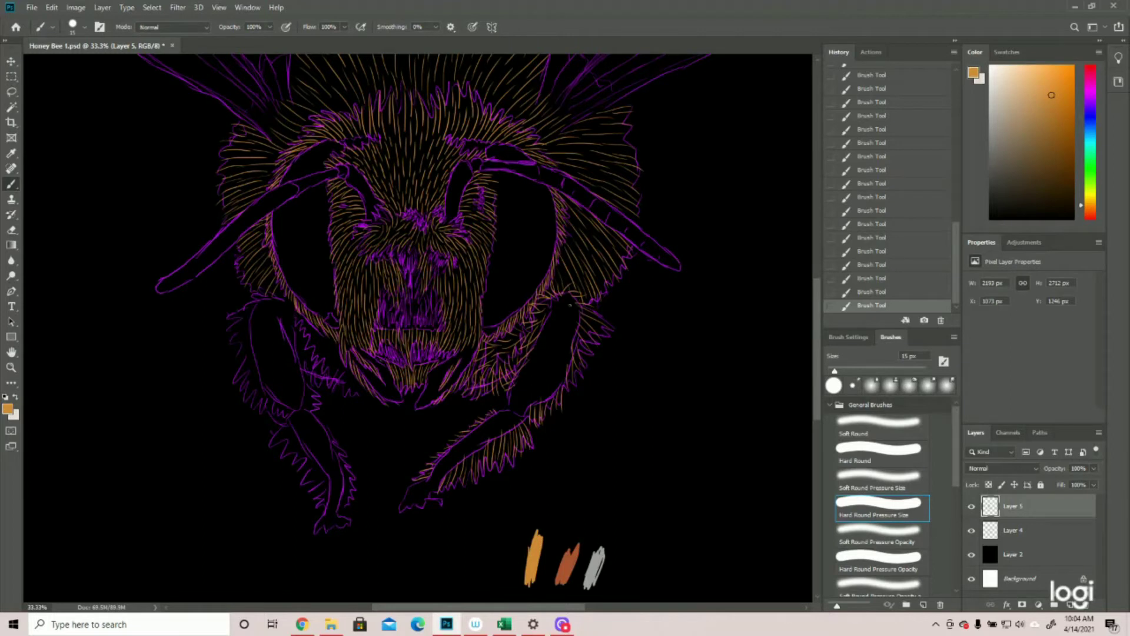
# Step: Fill the inside of the right leg's upper and lower segments with short orange hairs
pyautogui.moveTo(564, 298)
pyautogui.mouseDown()
pyautogui.moveTo(577, 301)
pyautogui.moveTo(573, 313)
pyautogui.mouseUp()
pyautogui.moveTo(564, 307)
pyautogui.mouseDown()
pyautogui.moveTo(560, 338)
pyautogui.moveTo(556, 313)
pyautogui.moveTo(543, 338)
pyautogui.moveTo(561, 333)
pyautogui.moveTo(557, 344)
pyautogui.moveTo(553, 328)
pyautogui.moveTo(541, 349)
pyautogui.moveTo(567, 341)
pyautogui.moveTo(569, 360)
pyautogui.moveTo(550, 355)
pyautogui.moveTo(552, 342)
pyautogui.moveTo(552, 370)
pyautogui.mouseUp()
pyautogui.moveTo(550, 354)
pyautogui.mouseDown()
pyautogui.moveTo(531, 382)
pyautogui.moveTo(560, 370)
pyautogui.moveTo(531, 391)
pyautogui.moveTo(531, 364)
pyautogui.moveTo(538, 379)
pyautogui.moveTo(505, 398)
pyautogui.moveTo(525, 390)
pyautogui.moveTo(512, 437)
pyautogui.moveTo(502, 415)
pyautogui.moveTo(470, 457)
pyautogui.moveTo(479, 440)
pyautogui.moveTo(443, 459)
pyautogui.mouseUp()
pyautogui.moveTo(450, 454); pyautogui.dragTo(438, 475)
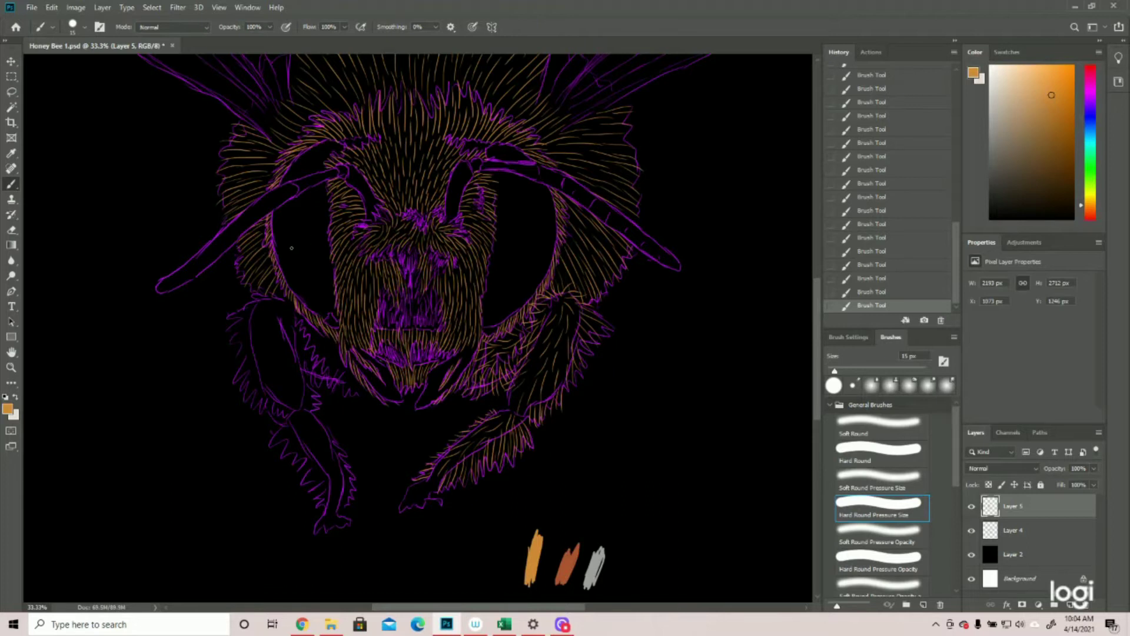
# Step: Paint orange hairs between the left eye, jaw and left leg, and fill the inside of the leg's upper segment
pyautogui.moveTo(276, 289)
pyautogui.mouseDown()
pyautogui.moveTo(242, 305)
pyautogui.moveTo(288, 302)
pyautogui.mouseUp()
pyautogui.moveTo(301, 362); pyautogui.dragTo(304, 378)
pyautogui.moveTo(313, 370)
pyautogui.mouseDown()
pyautogui.moveTo(318, 389)
pyautogui.moveTo(349, 392)
pyautogui.mouseUp()
pyautogui.moveTo(344, 370); pyautogui.dragTo(331, 391)
pyautogui.moveTo(347, 375)
pyautogui.mouseDown()
pyautogui.moveTo(340, 398)
pyautogui.moveTo(326, 388)
pyautogui.moveTo(336, 368)
pyautogui.mouseUp()
pyautogui.moveTo(299, 334); pyautogui.dragTo(327, 355)
pyautogui.moveTo(293, 309); pyautogui.dragTo(309, 332)
pyautogui.moveTo(262, 319); pyautogui.dragTo(260, 342)
pyautogui.moveTo(268, 333)
pyautogui.mouseDown()
pyautogui.moveTo(269, 373)
pyautogui.moveTo(284, 371)
pyautogui.moveTo(255, 371)
pyautogui.moveTo(295, 406)
pyautogui.mouseUp()
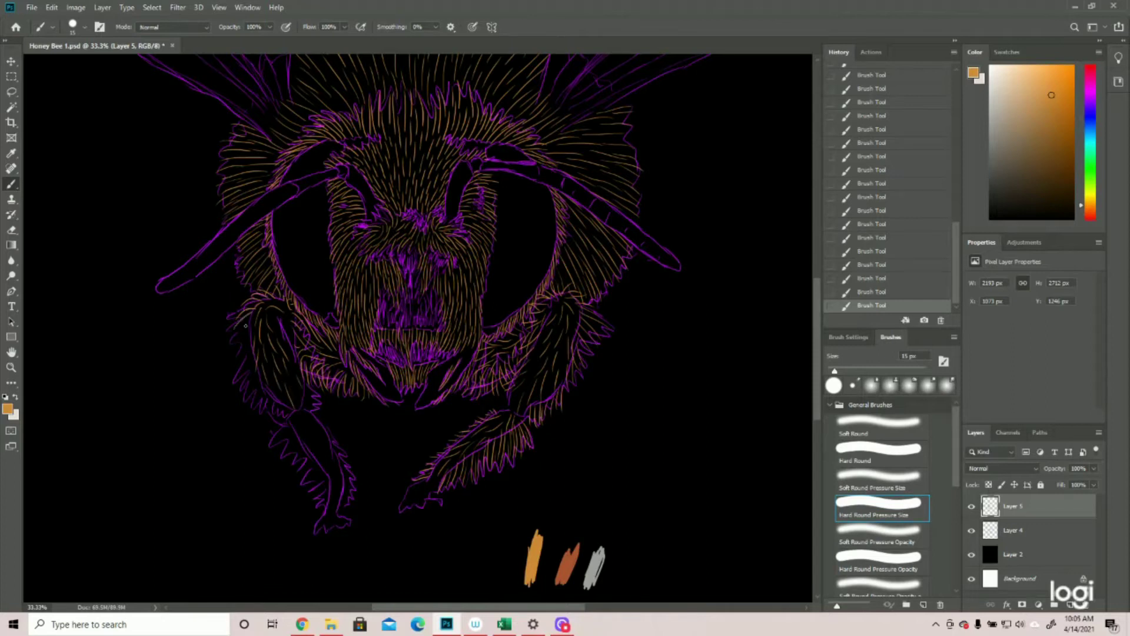
# Step: Paint orange hairs along the left leg's outer edge and over its lower segment down to the foot
pyautogui.moveTo(257, 356)
pyautogui.mouseDown()
pyautogui.moveTo(244, 375)
pyautogui.moveTo(261, 414)
pyautogui.mouseUp()
pyautogui.moveTo(303, 385); pyautogui.dragTo(315, 411)
pyautogui.moveTo(290, 425); pyautogui.dragTo(273, 434)
pyautogui.moveTo(296, 434); pyautogui.dragTo(289, 456)
pyautogui.moveTo(312, 447)
pyautogui.mouseDown()
pyautogui.moveTo(307, 473)
pyautogui.moveTo(323, 492)
pyautogui.mouseUp()
pyautogui.moveTo(323, 491); pyautogui.dragTo(327, 510)
pyautogui.moveTo(328, 436); pyautogui.dragTo(343, 465)
pyautogui.moveTo(345, 476); pyautogui.dragTo(343, 506)
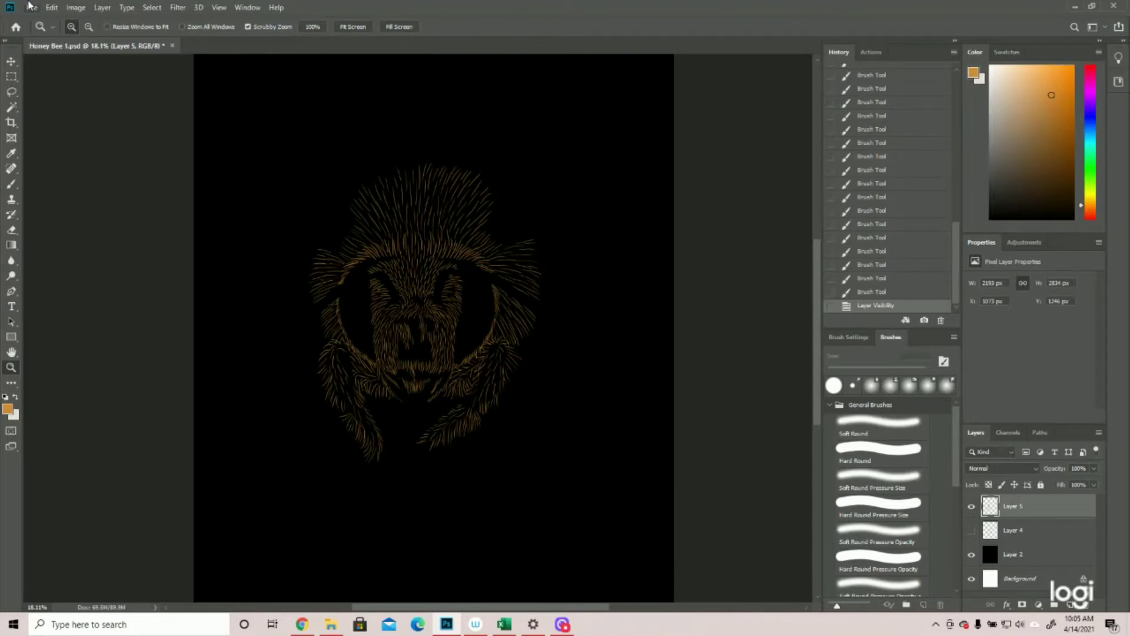
# Step: Save the Honey Bee 1.psd file and show the purple sketch layer again
pyautogui.click(30, 7)
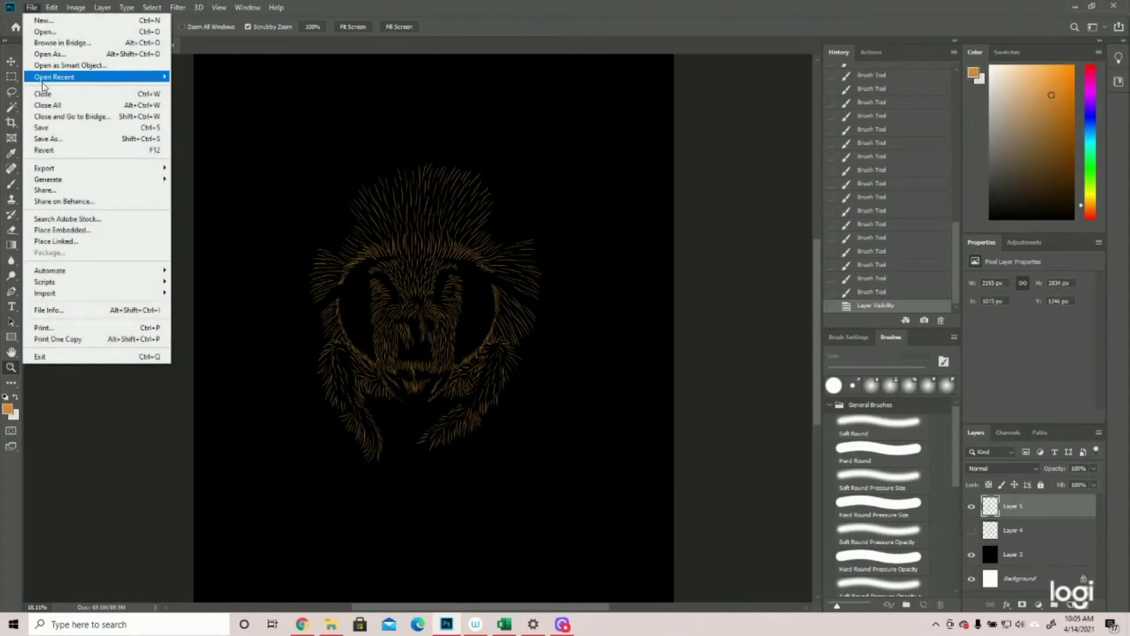
pyautogui.click(53, 131)
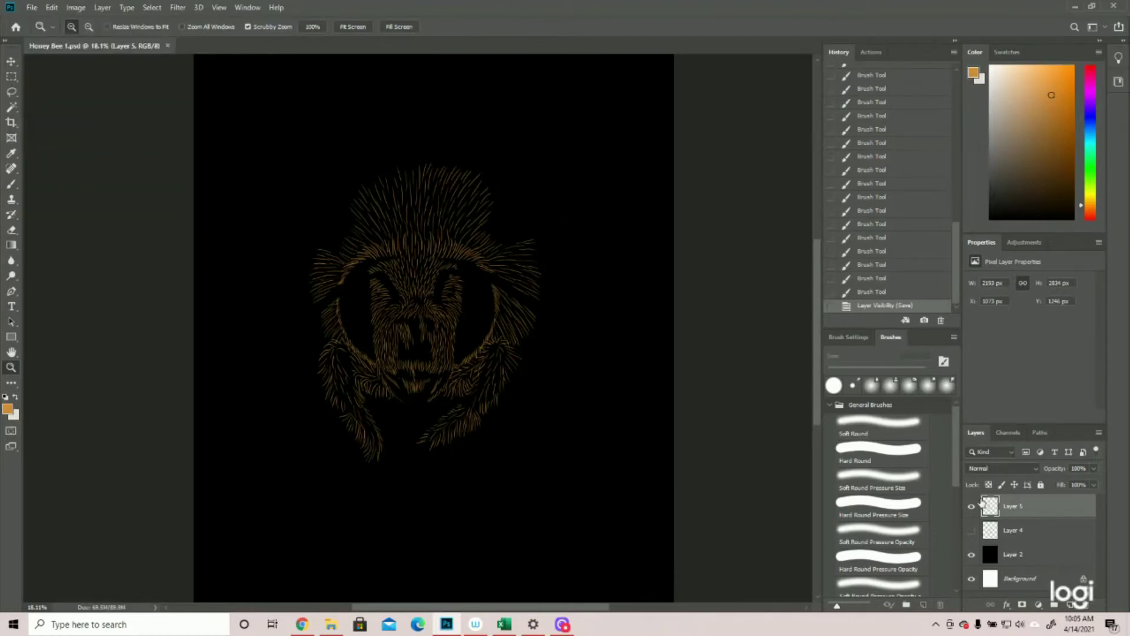
pyautogui.click(971, 530)
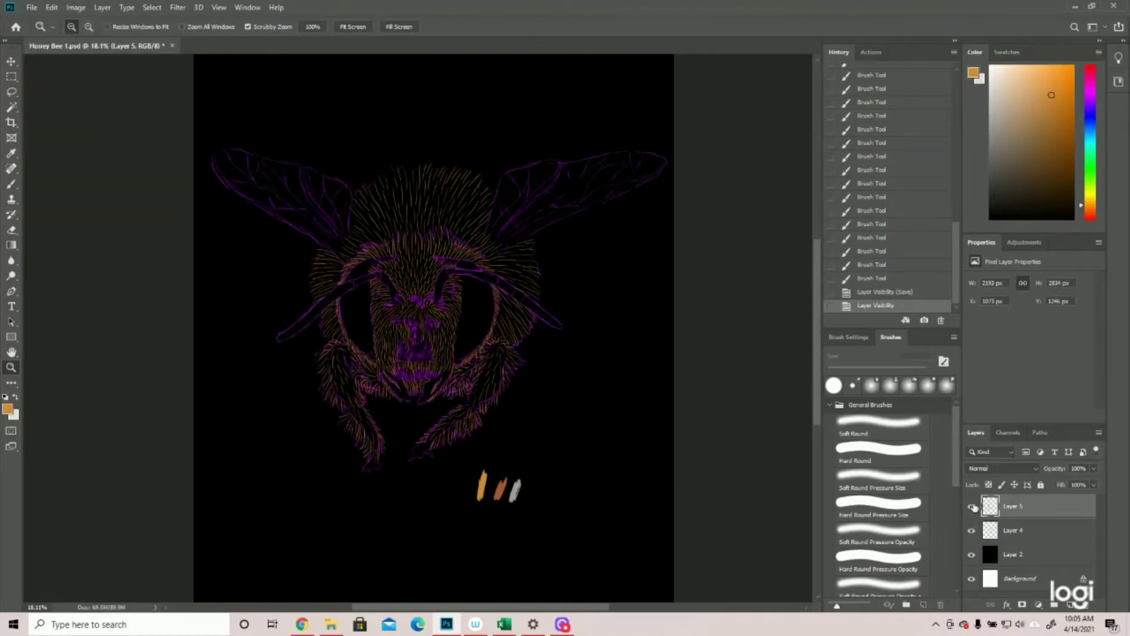
pyautogui.click(445, 248)
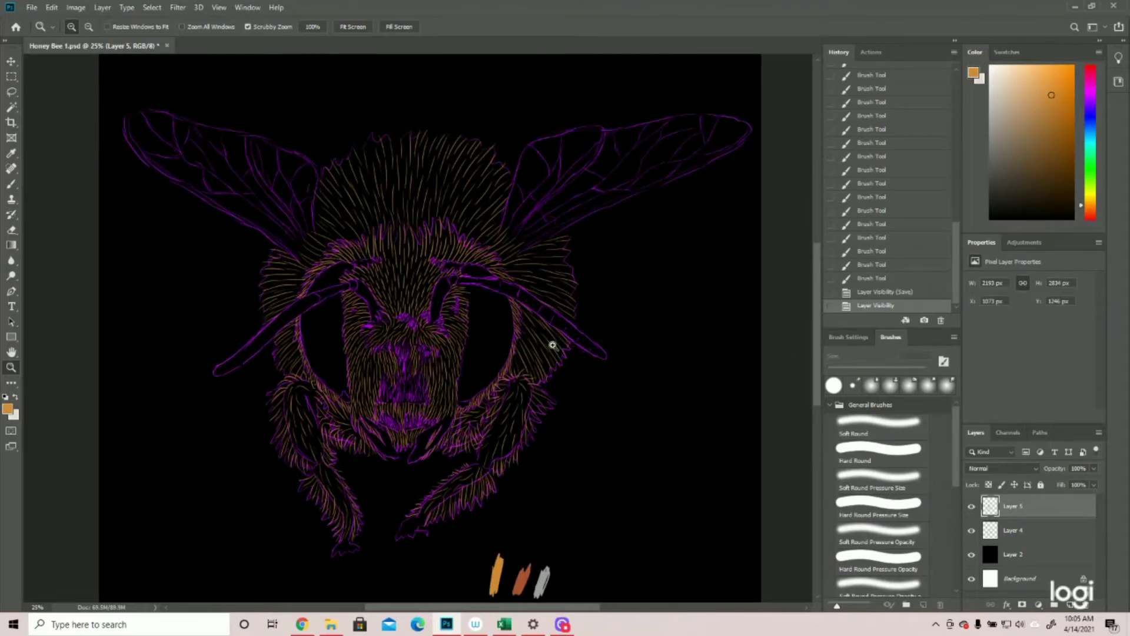
# Step: Add a new layer and ready the brush with the rust colour aa5433 sampled from the middle swatch
pyautogui.click(1071, 606)
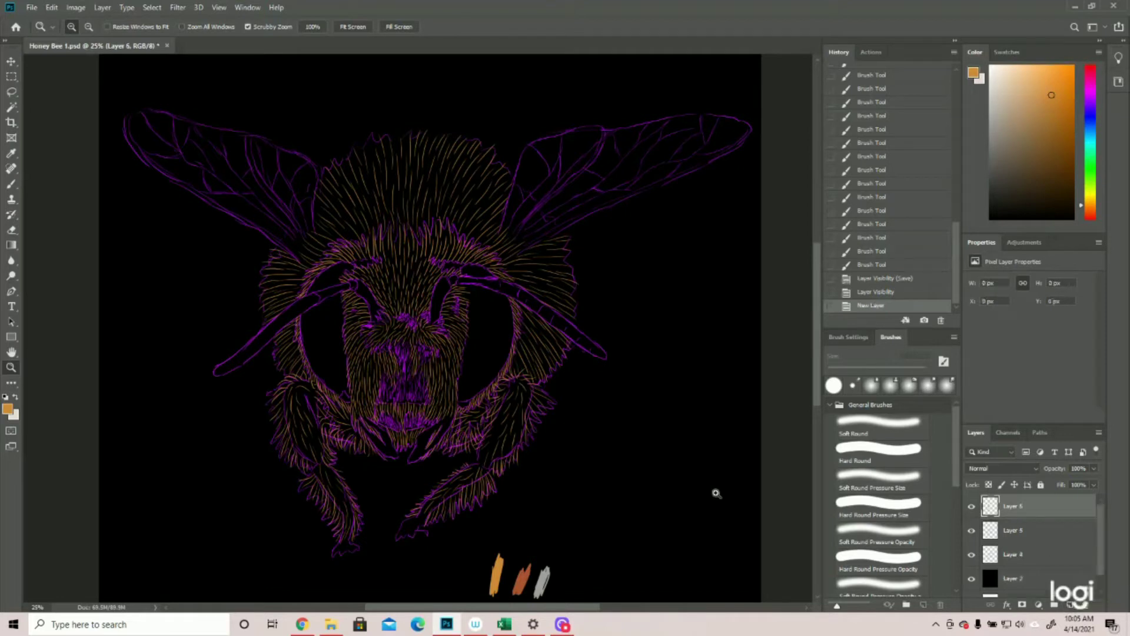
pyautogui.click(8, 410)
pyautogui.click(524, 581)
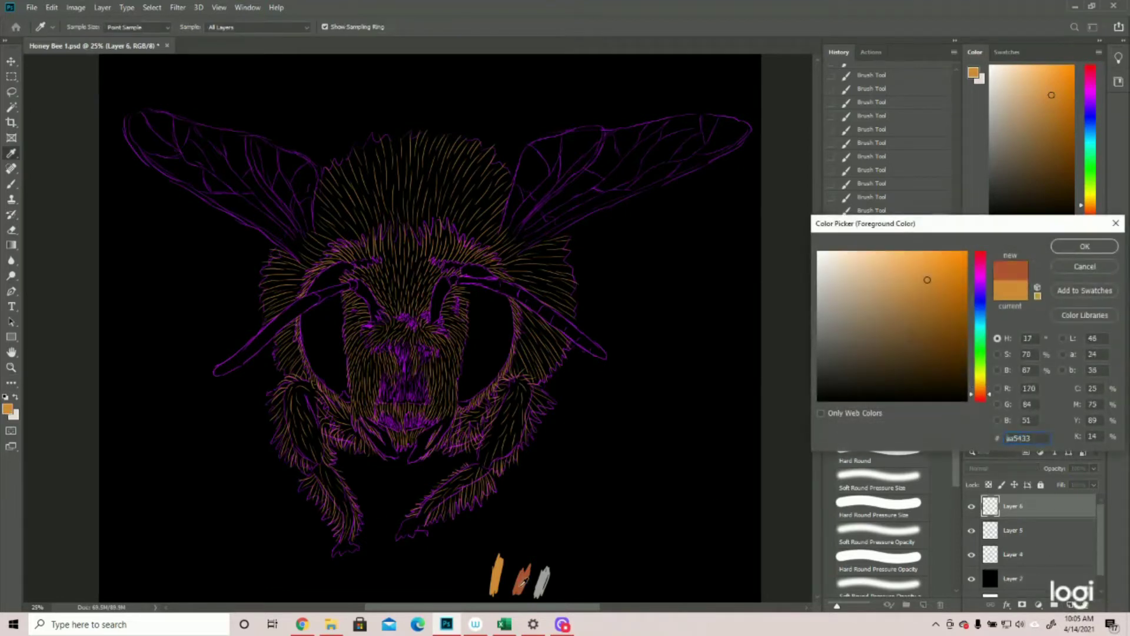
pyautogui.click(1072, 247)
pyautogui.scroll(2, 440, 149)
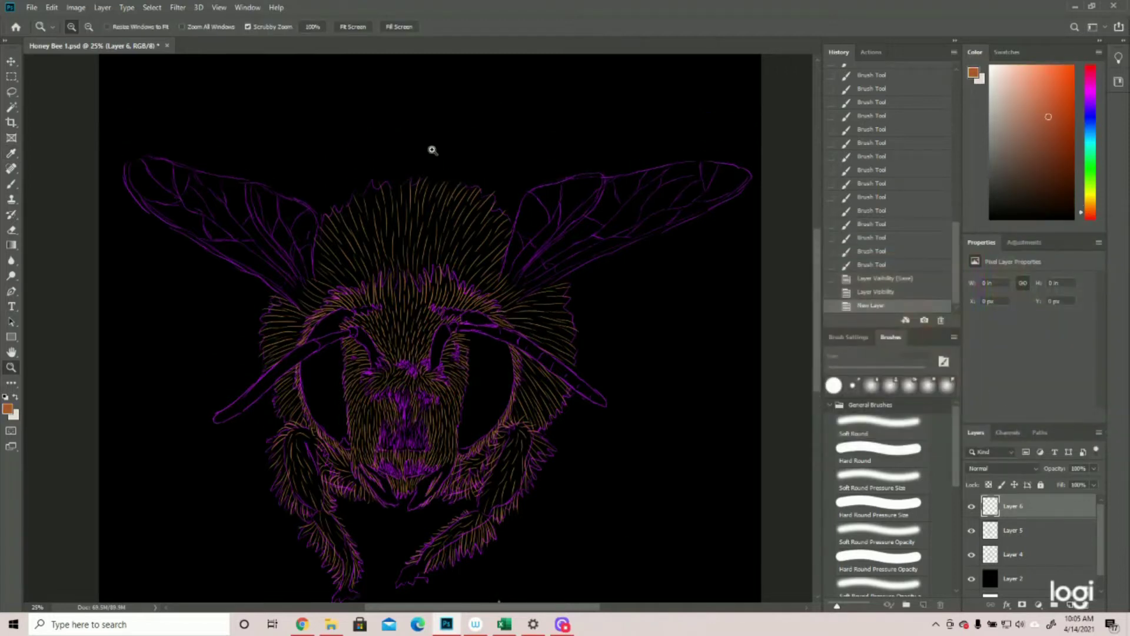
pyautogui.scroll(1, 433, 150)
pyautogui.click(12, 183)
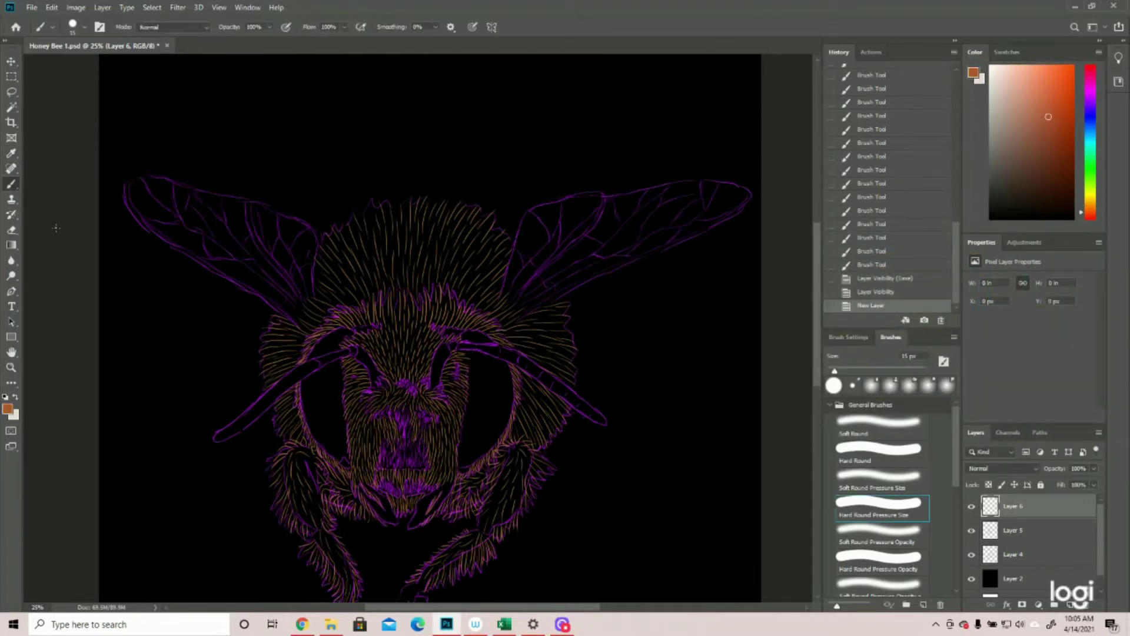
# Step: Trace the lower edges and main long veins of both wings in rust over the sketch
pyautogui.moveTo(536, 312)
pyautogui.mouseDown()
pyautogui.moveTo(525, 313)
pyautogui.moveTo(585, 280)
pyautogui.moveTo(501, 314)
pyautogui.mouseUp()
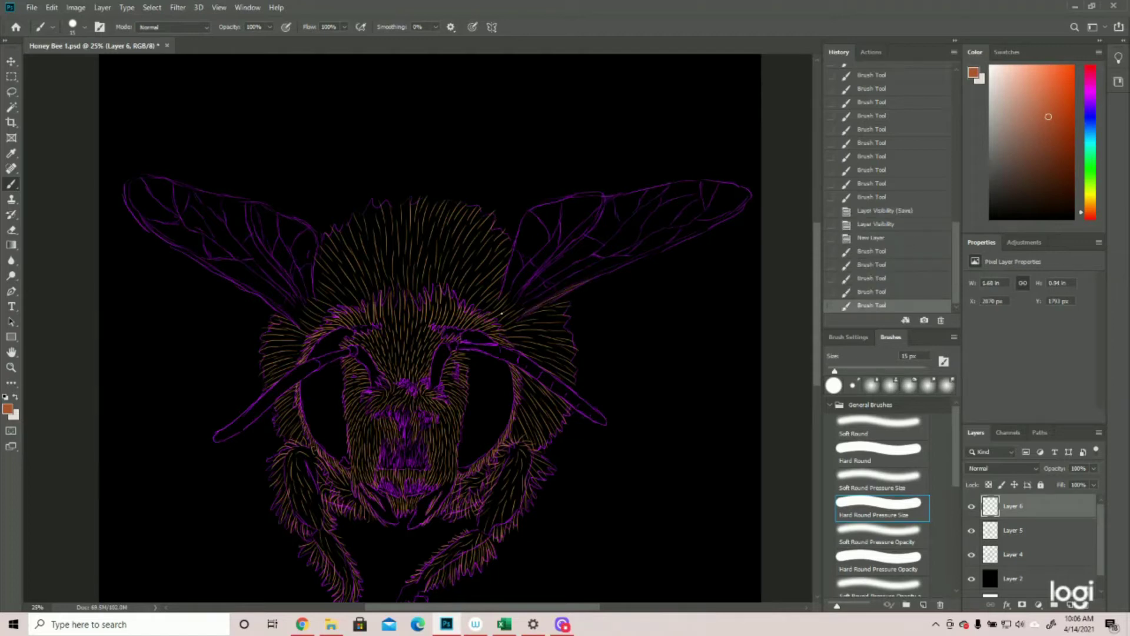
pyautogui.moveTo(586, 282); pyautogui.dragTo(751, 198)
pyautogui.moveTo(126, 180)
pyautogui.mouseDown()
pyautogui.moveTo(191, 256)
pyautogui.moveTo(287, 316)
pyautogui.mouseUp()
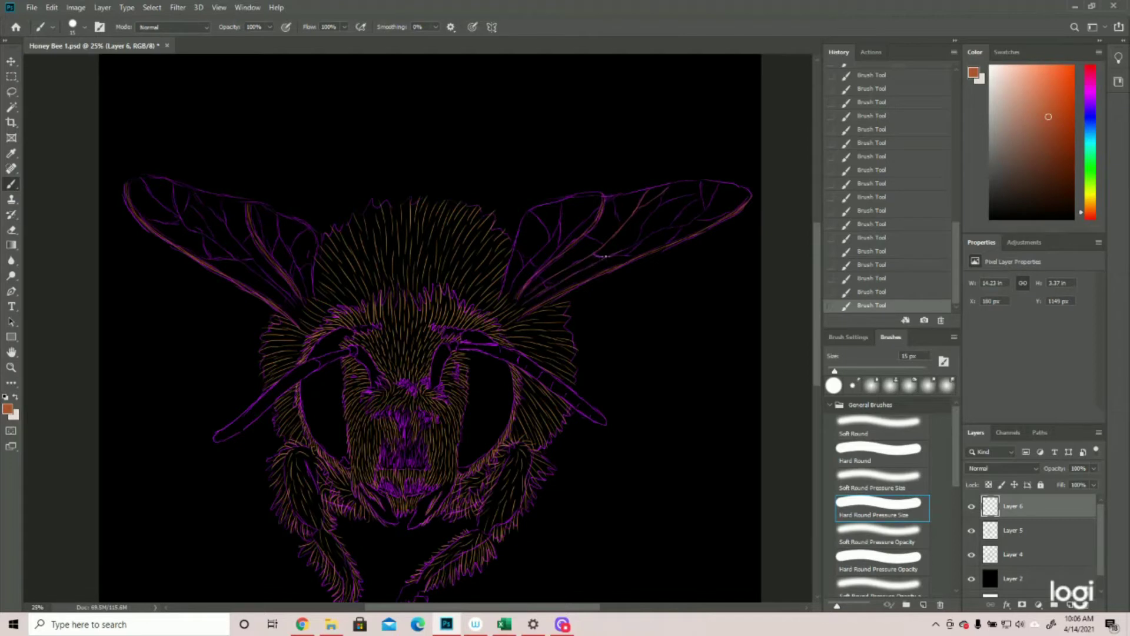
# Step: Trace the smaller branching veins of the right wing in rust, from the tip to the wing base
pyautogui.moveTo(630, 247); pyautogui.dragTo(655, 232)
pyautogui.moveTo(718, 184); pyautogui.dragTo(705, 210)
pyautogui.moveTo(665, 244)
pyautogui.mouseDown()
pyautogui.moveTo(676, 225)
pyautogui.moveTo(659, 207)
pyautogui.mouseUp()
pyautogui.moveTo(637, 239); pyautogui.dragTo(624, 255)
pyautogui.moveTo(532, 211); pyautogui.dragTo(549, 222)
pyautogui.moveTo(538, 277); pyautogui.dragTo(555, 289)
# Step: Trace the branching veins of the left wing in rust and check the whole bee without the sketch
pyautogui.moveTo(209, 239); pyautogui.dragTo(186, 190)
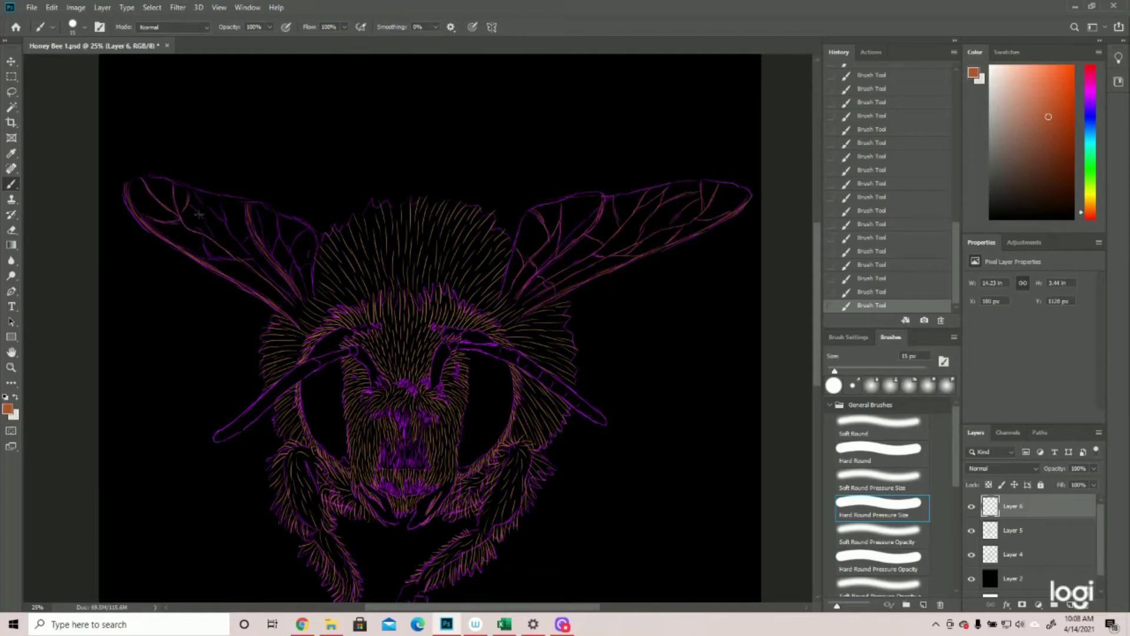
pyautogui.moveTo(203, 237)
pyautogui.mouseDown()
pyautogui.moveTo(208, 257)
pyautogui.moveTo(225, 259)
pyautogui.mouseUp()
pyautogui.moveTo(280, 288); pyautogui.dragTo(292, 301)
pyautogui.moveTo(222, 196); pyautogui.dragTo(223, 212)
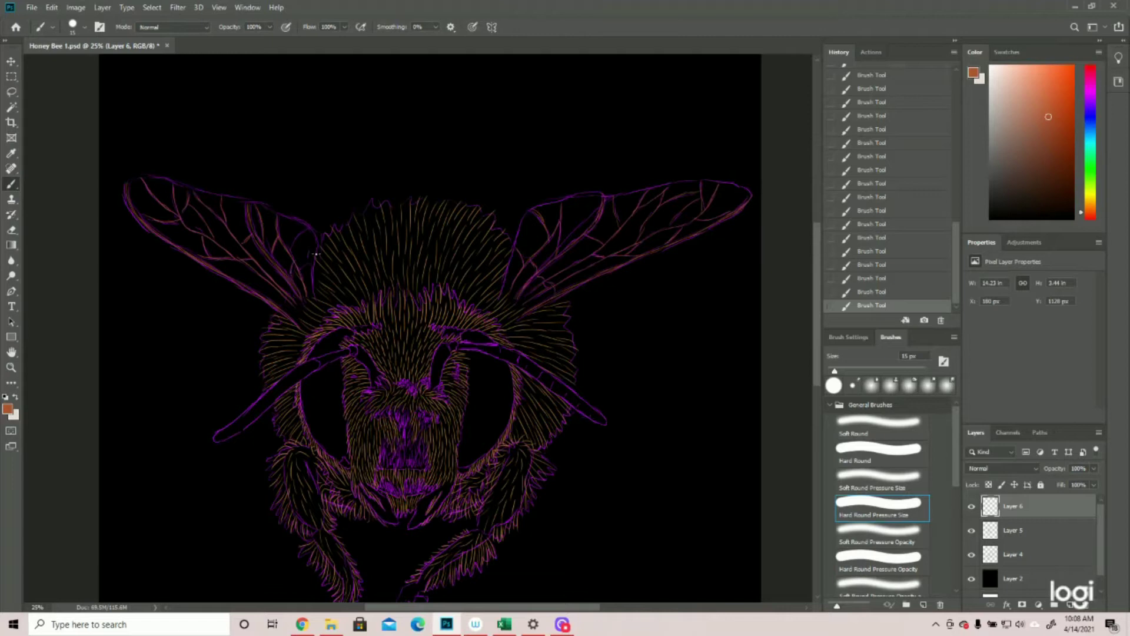
pyautogui.click(971, 554)
pyautogui.press('z')
pyautogui.keyDown('alt'); pyautogui.click(404, 197); pyautogui.keyUp('alt')
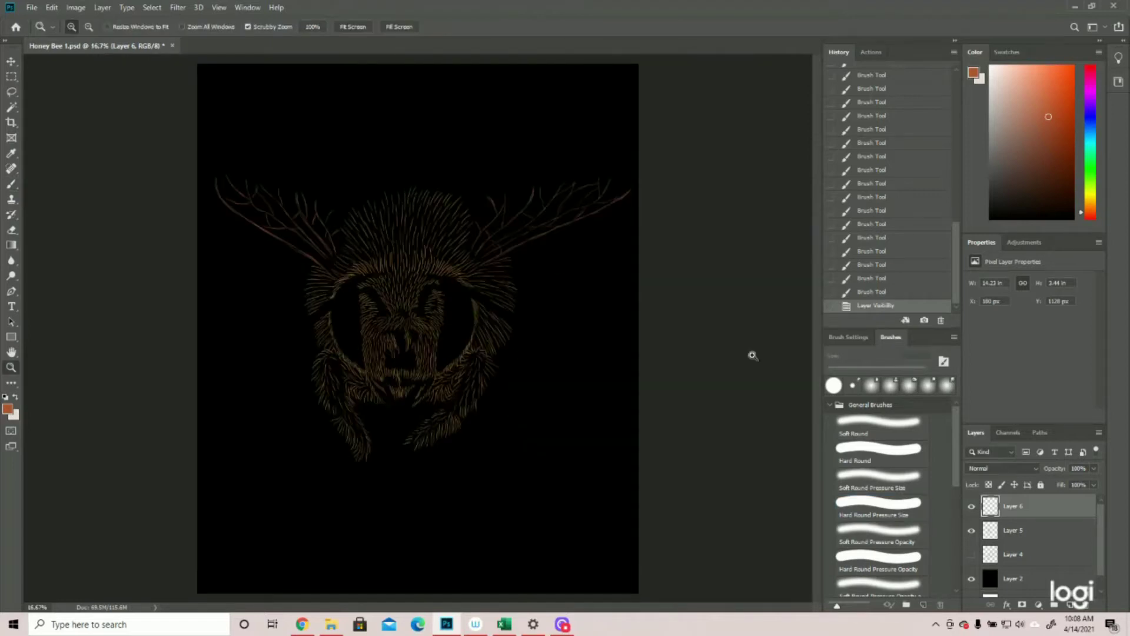
# Step: Add another layer, show the sketch again and set the foreground to the orange swatch colour ce8a37
pyautogui.click(1071, 604)
pyautogui.click(971, 578)
pyautogui.click(8, 408)
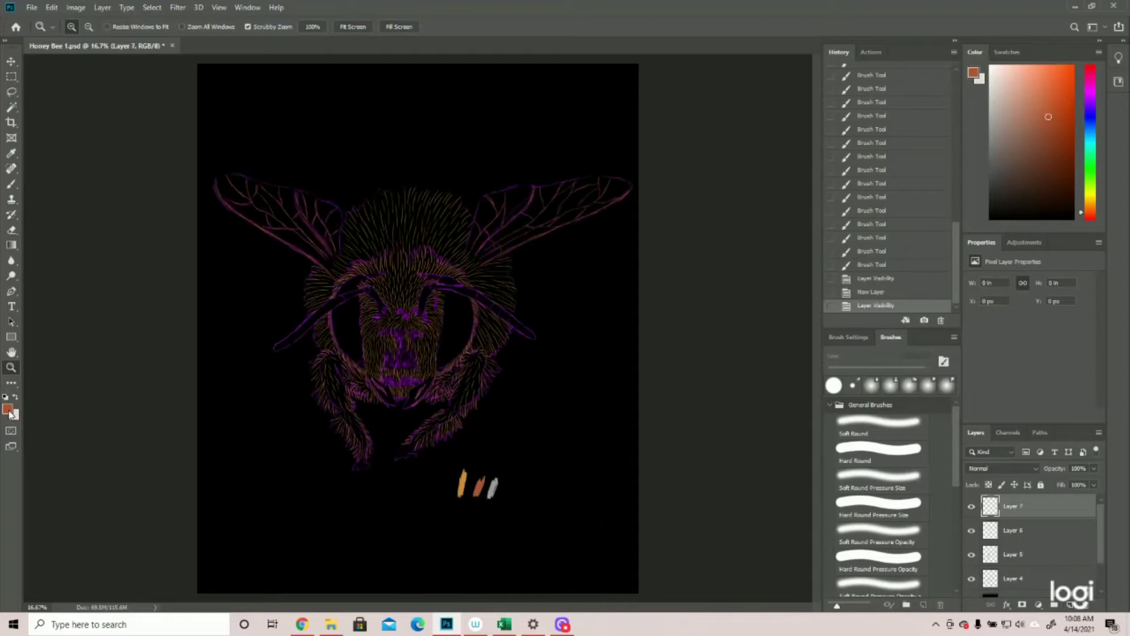
pyautogui.click(464, 478)
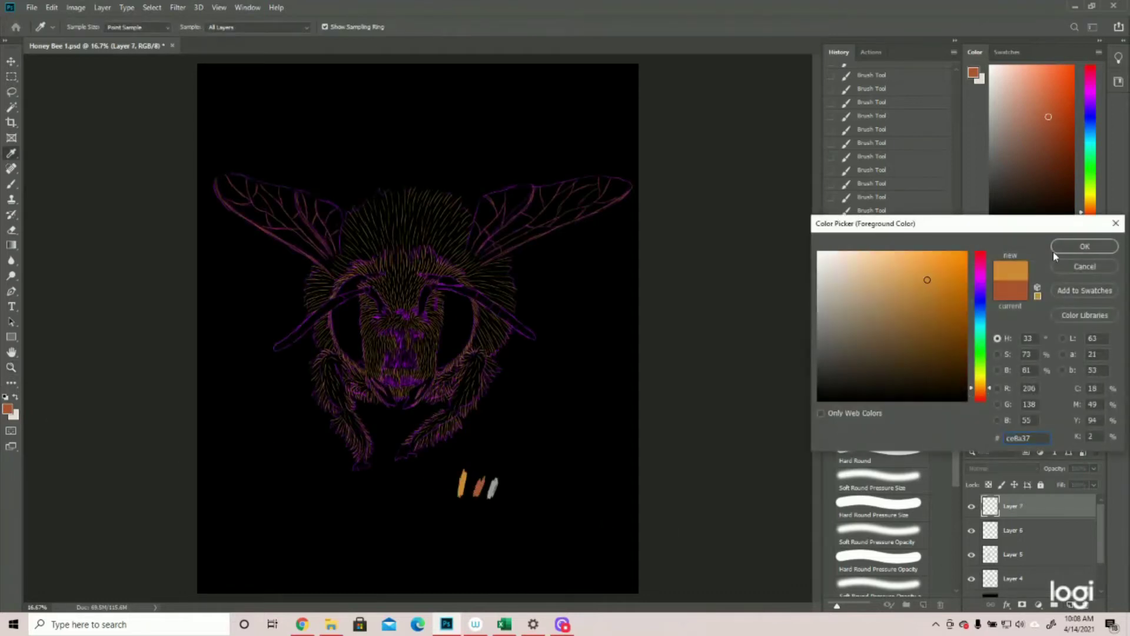
pyautogui.press('Return')
# Step: Lasso and delete the small cross-vein pieces near the right wing's base on Layer 6, and clear the selection
pyautogui.click(458, 183)
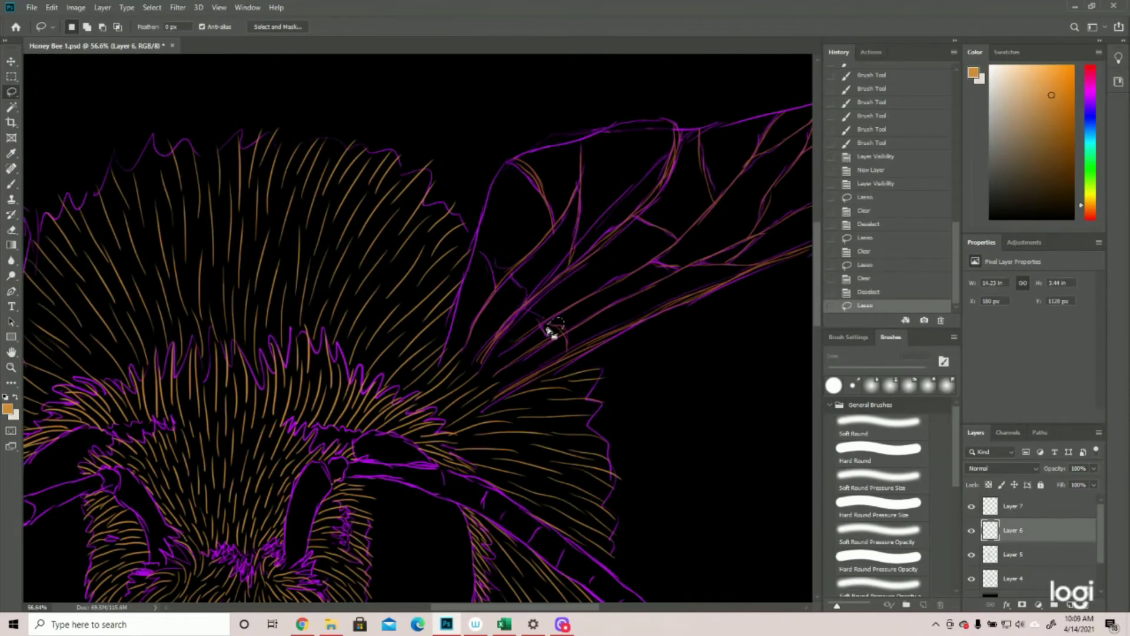
pyautogui.moveTo(550, 328); pyautogui.dragTo(550, 328)
pyautogui.press('Delete')
pyautogui.hotkey('ctrl', 'd')
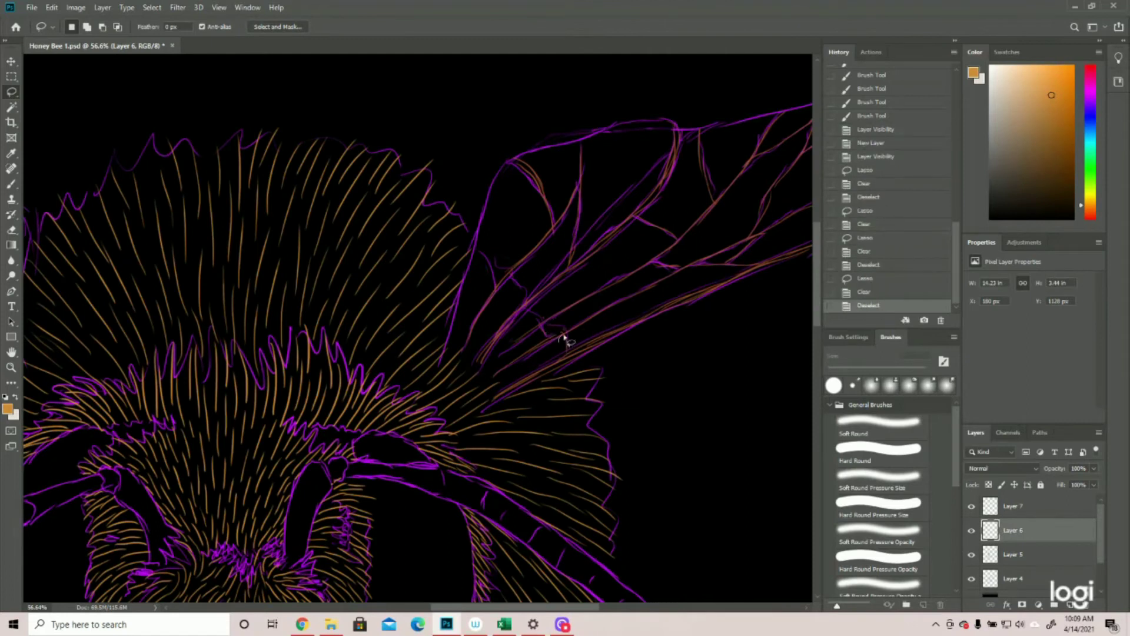
pyautogui.moveTo(554, 354); pyautogui.dragTo(555, 352)
pyautogui.press('Delete')
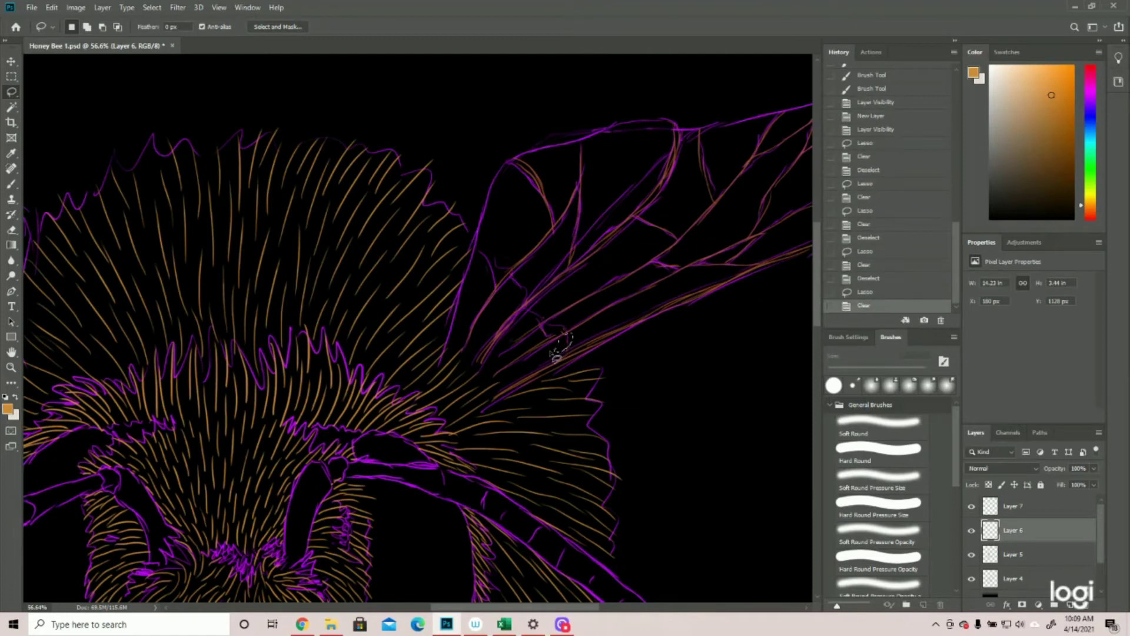
pyautogui.click(152, 7)
pyautogui.click(160, 30)
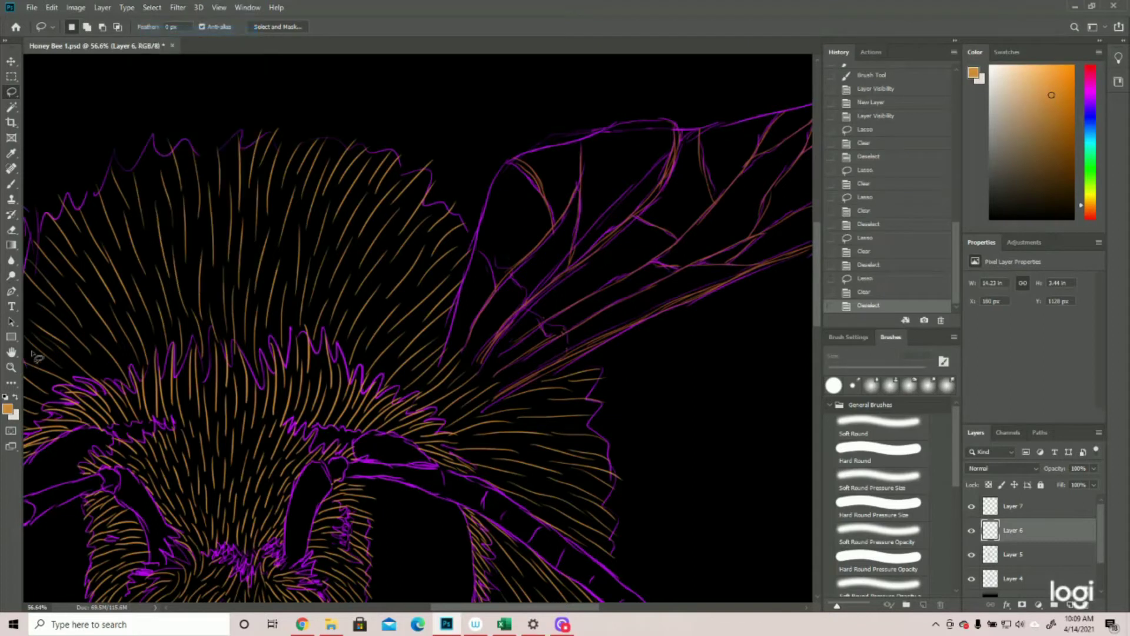
# Step: Lasso and delete the small rust vein pieces near the left wing's base on Layer 6
pyautogui.click(11, 367)
pyautogui.moveTo(412, 343); pyautogui.dragTo(383, 344)
pyautogui.moveTo(136, 276); pyautogui.dragTo(162, 275)
pyautogui.click(11, 92)
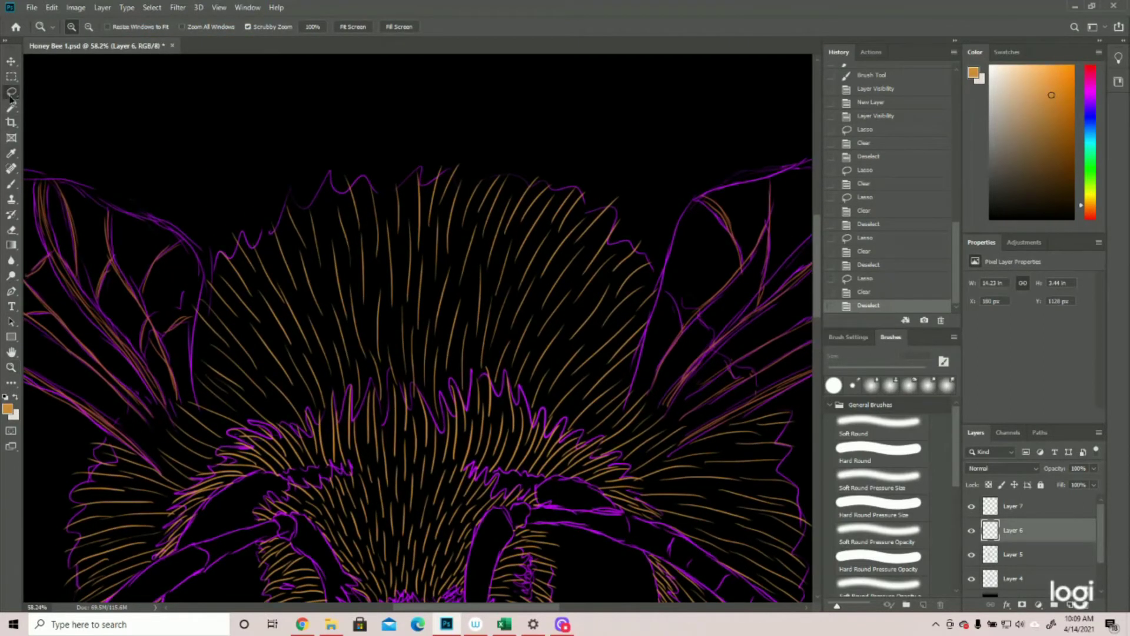
pyautogui.moveTo(180, 306)
pyautogui.mouseDown()
pyautogui.moveTo(172, 339)
pyautogui.moveTo(162, 334)
pyautogui.moveTo(168, 300)
pyautogui.mouseUp()
pyautogui.press('Delete')
pyautogui.hotkey('ctrl', 'd')
pyautogui.moveTo(146, 319)
pyautogui.mouseDown()
pyautogui.moveTo(141, 357)
pyautogui.moveTo(136, 312)
pyautogui.mouseUp()
pyautogui.press('Delete')
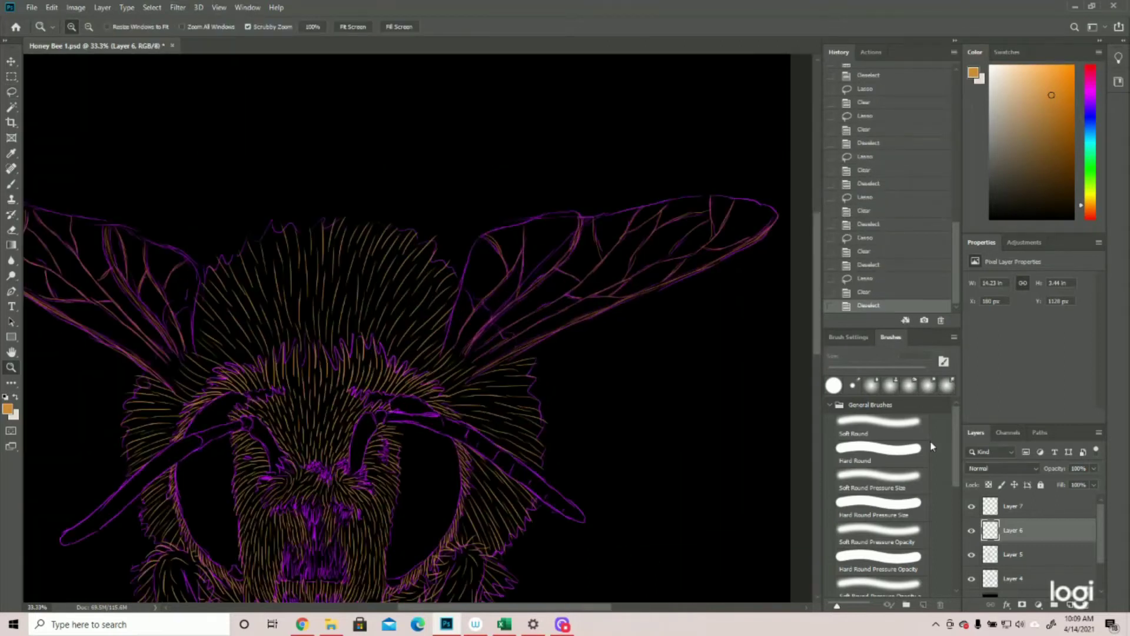
# Step: Paint short orange hairs over the bases of both wings on Layer 7 and check them without the sketch
pyautogui.click(10, 185)
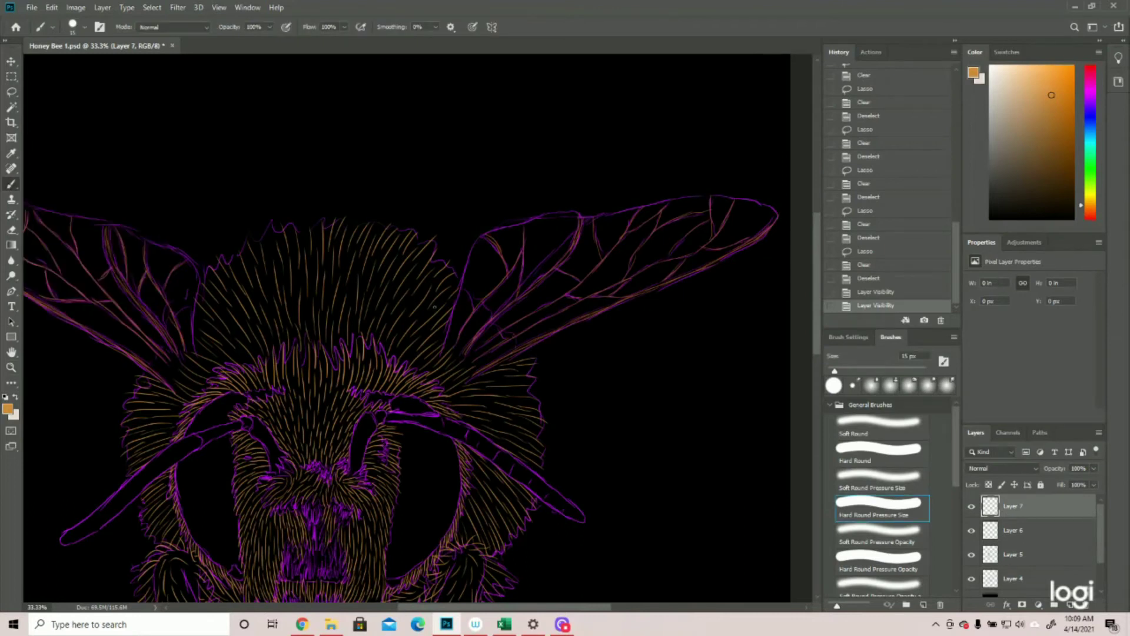
pyautogui.moveTo(459, 333)
pyautogui.mouseDown()
pyautogui.moveTo(475, 286)
pyautogui.moveTo(459, 306)
pyautogui.moveTo(481, 301)
pyautogui.moveTo(458, 349)
pyautogui.moveTo(487, 319)
pyautogui.moveTo(468, 322)
pyautogui.moveTo(495, 314)
pyautogui.moveTo(465, 362)
pyautogui.moveTo(494, 331)
pyautogui.moveTo(484, 336)
pyautogui.moveTo(477, 364)
pyautogui.moveTo(512, 334)
pyautogui.mouseUp()
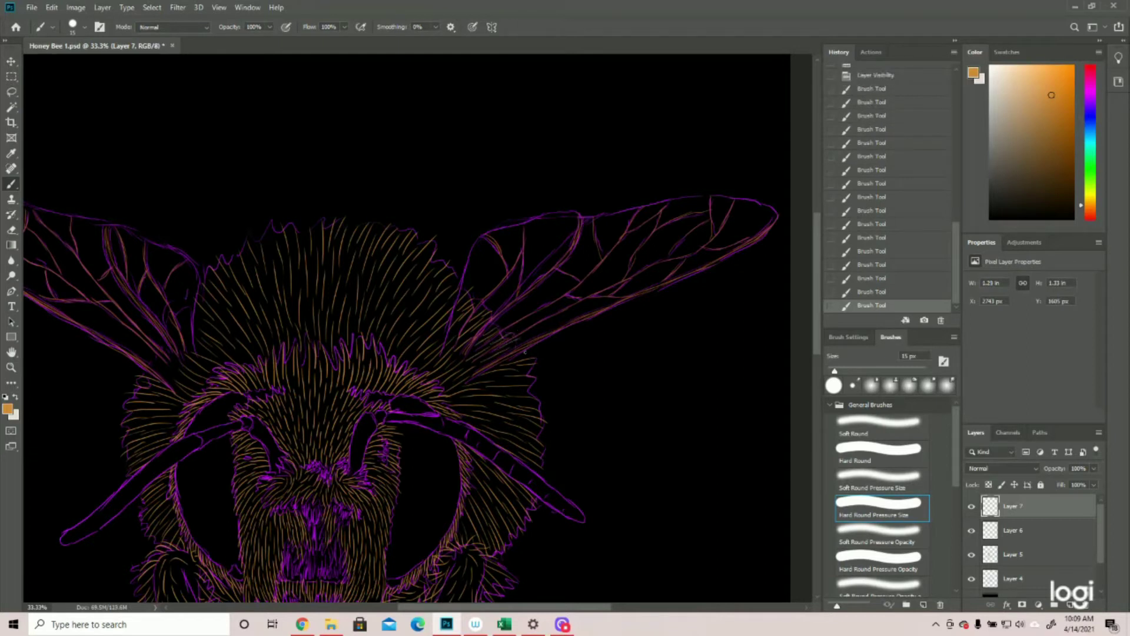
pyautogui.moveTo(178, 299); pyautogui.dragTo(187, 317)
pyautogui.moveTo(175, 331); pyautogui.dragTo(160, 323)
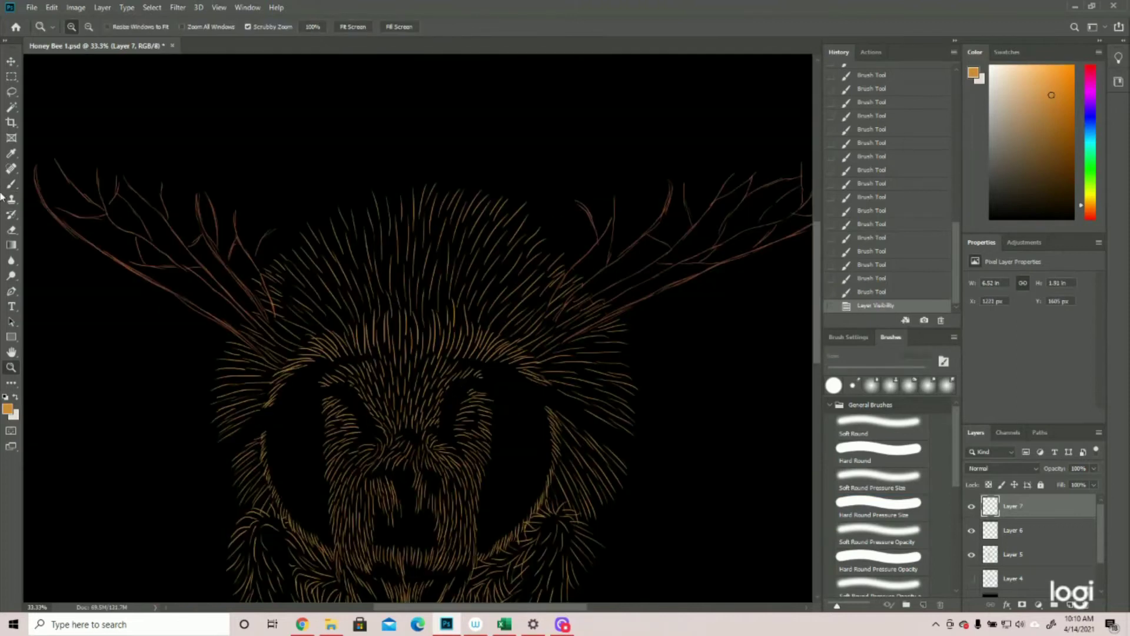
pyautogui.click(5, 185)
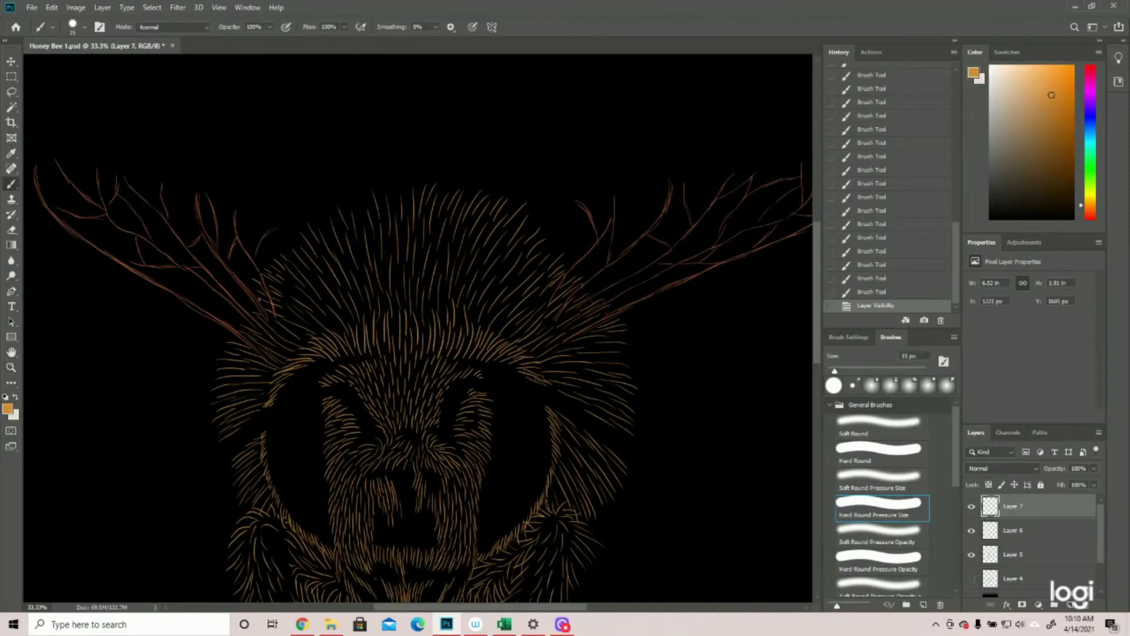
# Step: Paint more short orange hairs over the left wing's base on Layer 7 and check the whole bee
pyautogui.moveTo(244, 299)
pyautogui.mouseDown()
pyautogui.moveTo(258, 298)
pyautogui.moveTo(254, 328)
pyautogui.moveTo(273, 340)
pyautogui.mouseUp()
pyautogui.click(11, 367)
pyautogui.moveTo(478, 351); pyautogui.dragTo(374, 341)
pyautogui.scroll(3, 492, 219)
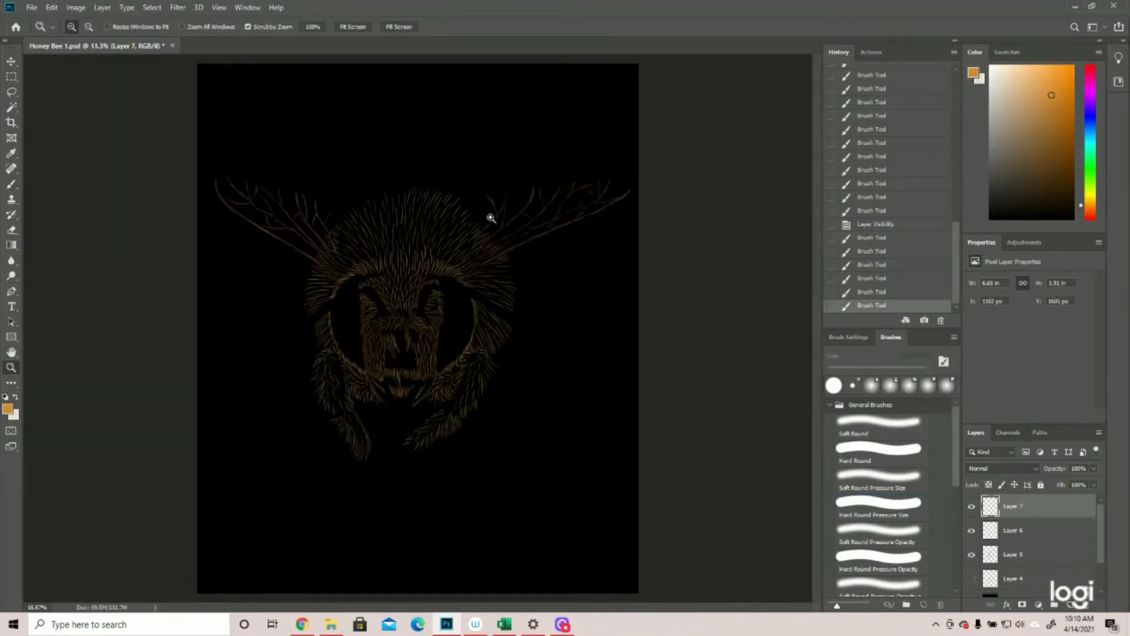
# Step: Add orange hairs along the head's upper edge and over the base of the right wing on Layer 7
pyautogui.click(11, 183)
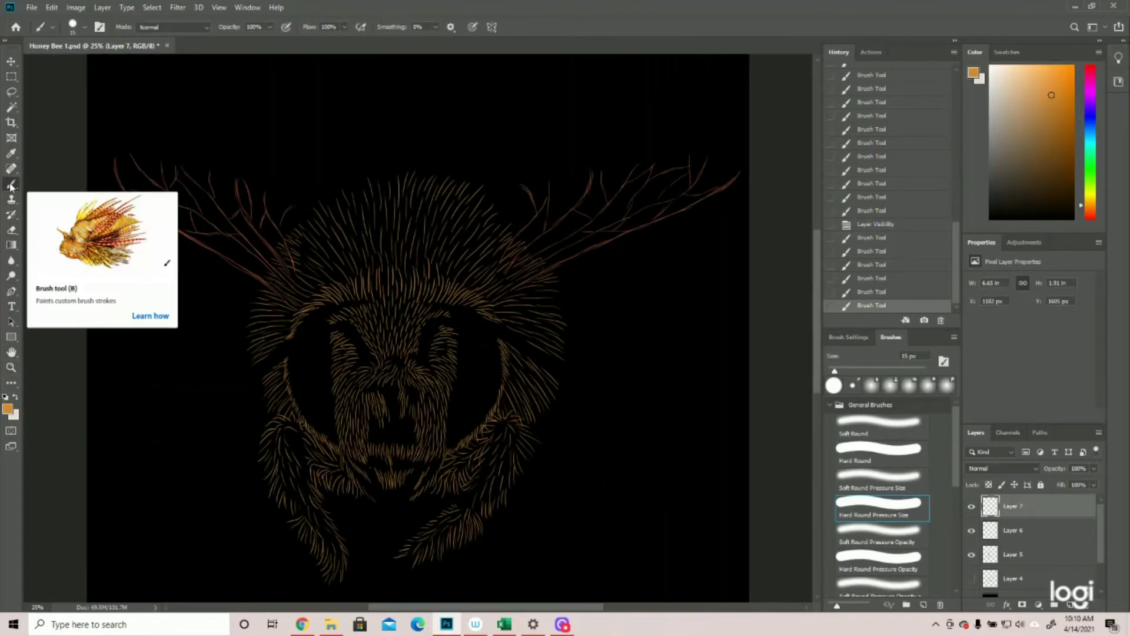
pyautogui.moveTo(483, 207)
pyautogui.mouseDown()
pyautogui.moveTo(493, 197)
pyautogui.moveTo(534, 233)
pyautogui.moveTo(529, 244)
pyautogui.moveTo(554, 248)
pyautogui.mouseUp()
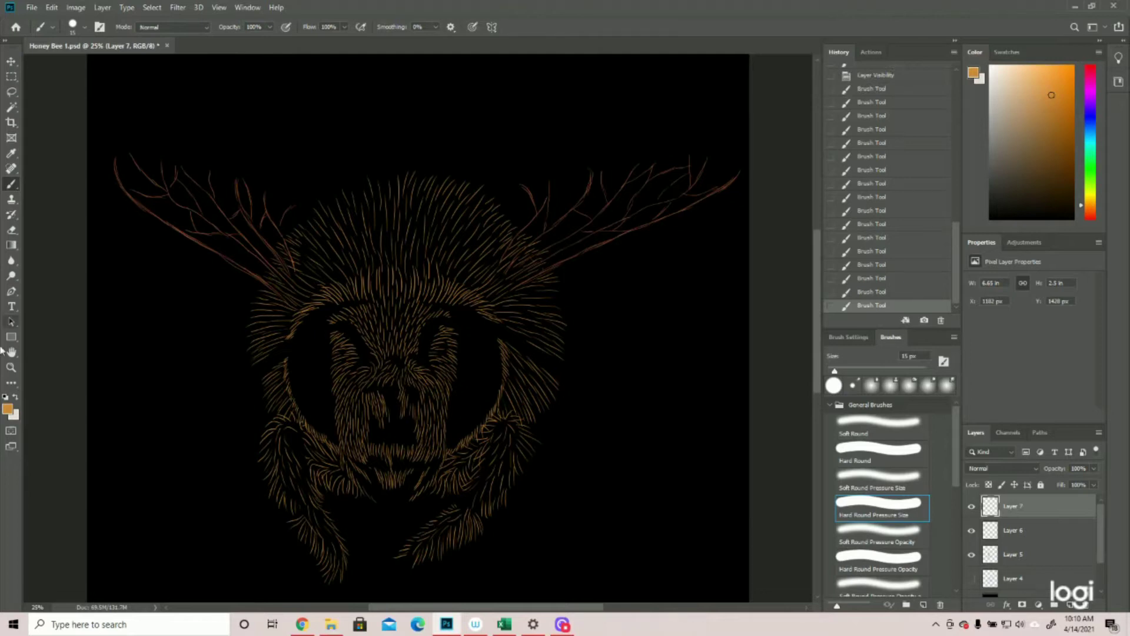
pyautogui.click(11, 366)
pyautogui.moveTo(524, 323); pyautogui.dragTo(494, 324)
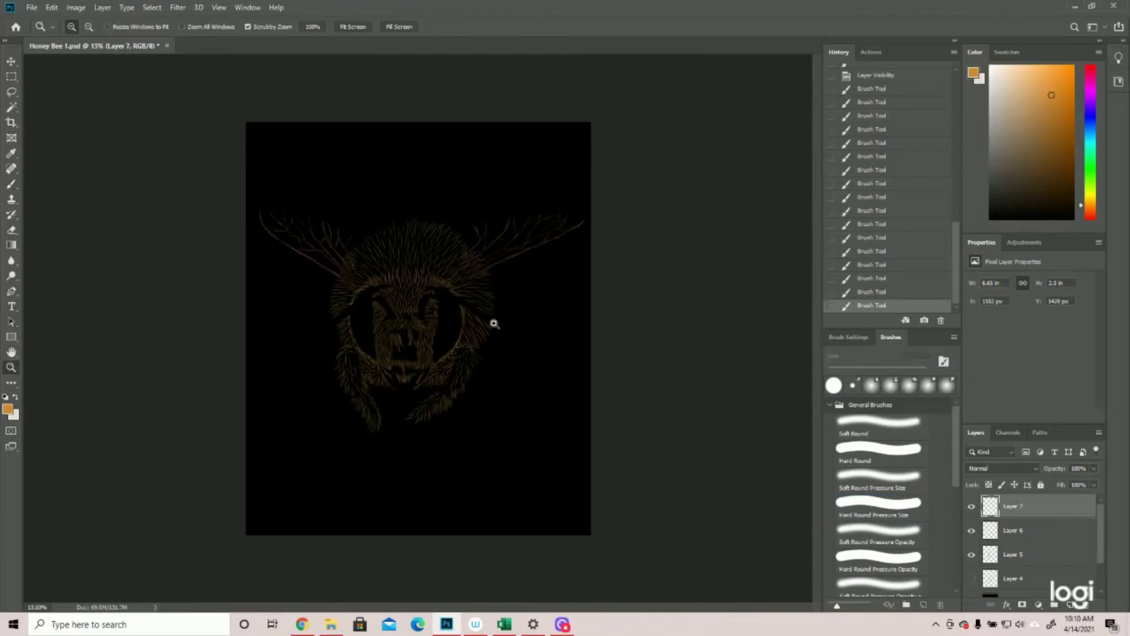
pyautogui.click(532, 189)
pyautogui.click(533, 189)
pyautogui.click(533, 189)
pyautogui.click(11, 184)
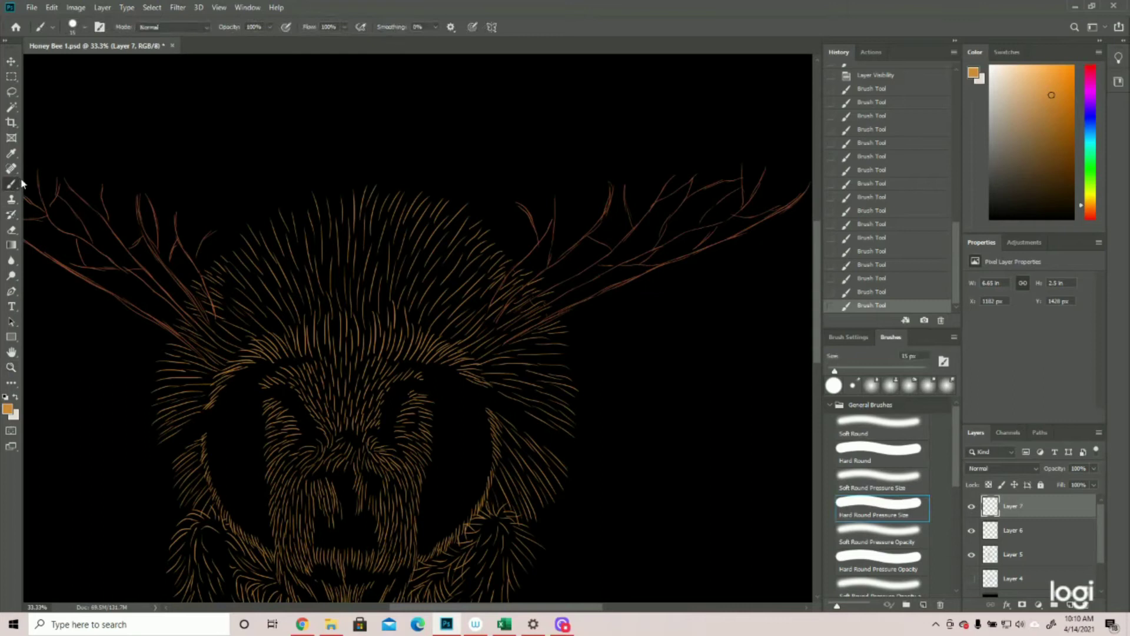
pyautogui.moveTo(492, 251); pyautogui.dragTo(504, 239)
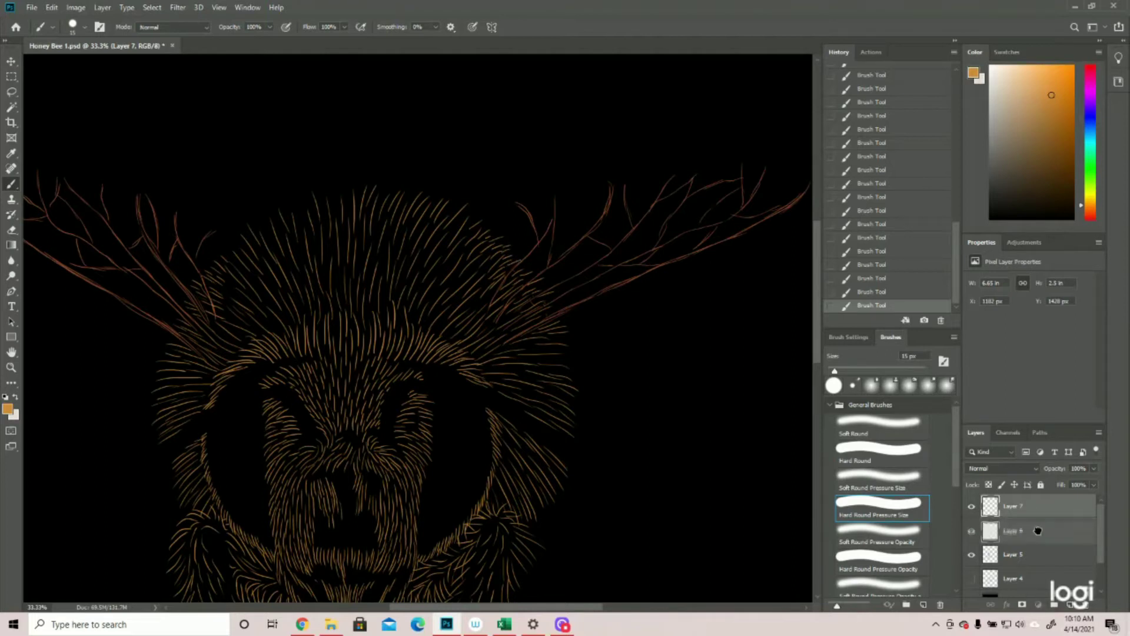
# Step: Move Layer 7 below Layer 6 and save the document
pyautogui.moveTo(1038, 537); pyautogui.dragTo(1038, 542)
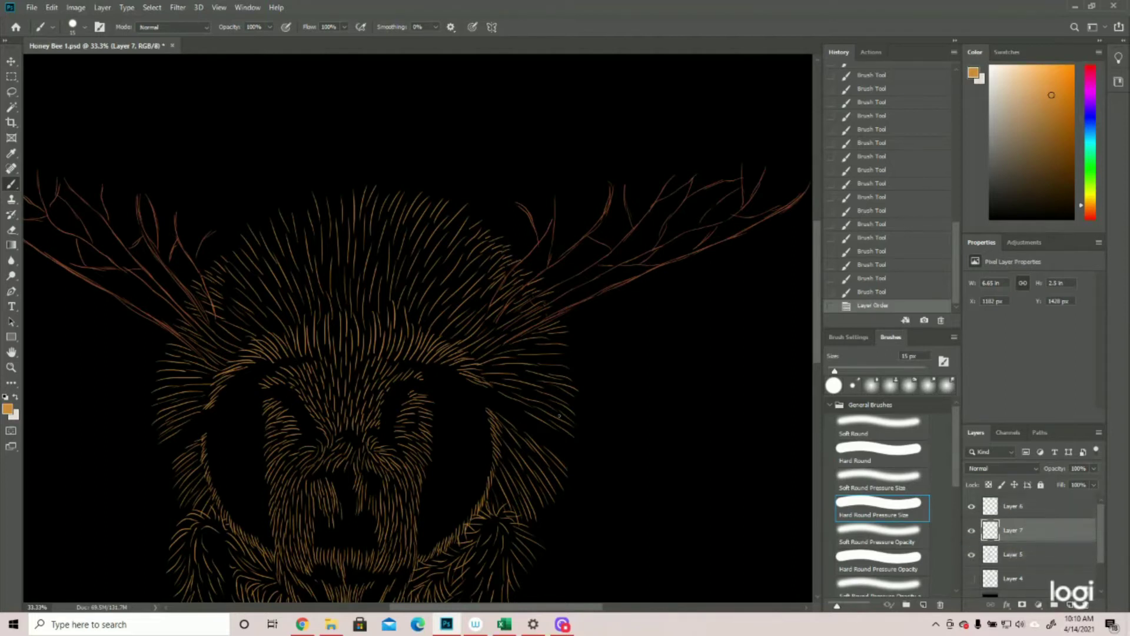
pyautogui.click(11, 367)
pyautogui.moveTo(494, 344); pyautogui.dragTo(443, 338)
pyautogui.click(424, 252)
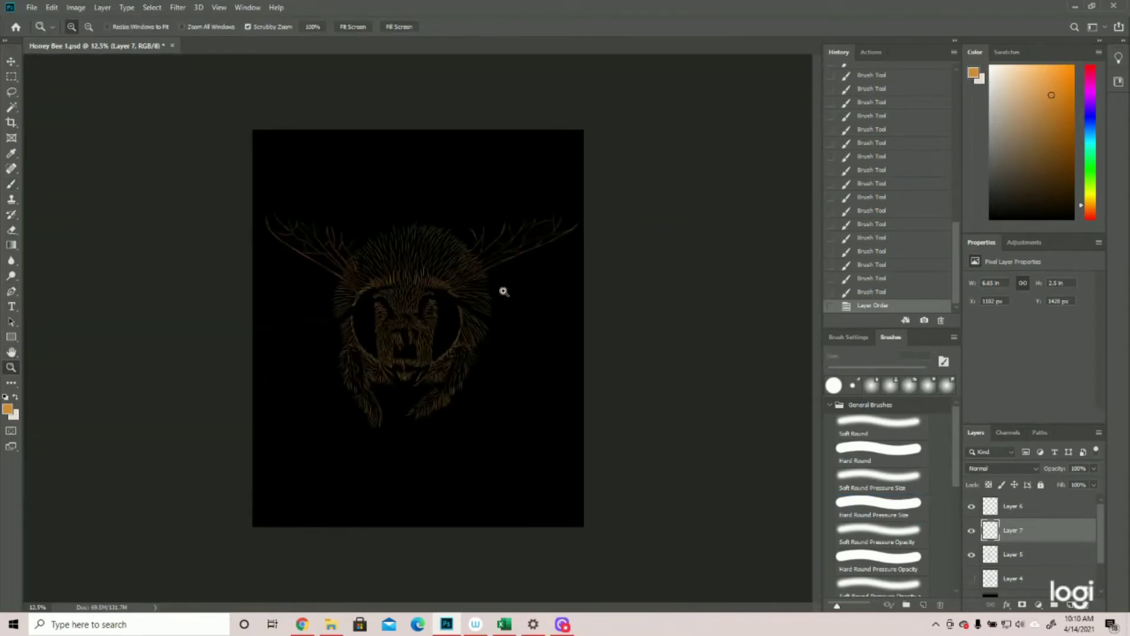
pyautogui.click(31, 7)
pyautogui.click(44, 127)
# Step: Add a new layer above Layer 6, set the foreground to a pale off-white and show the sketch again
pyautogui.click(1016, 507)
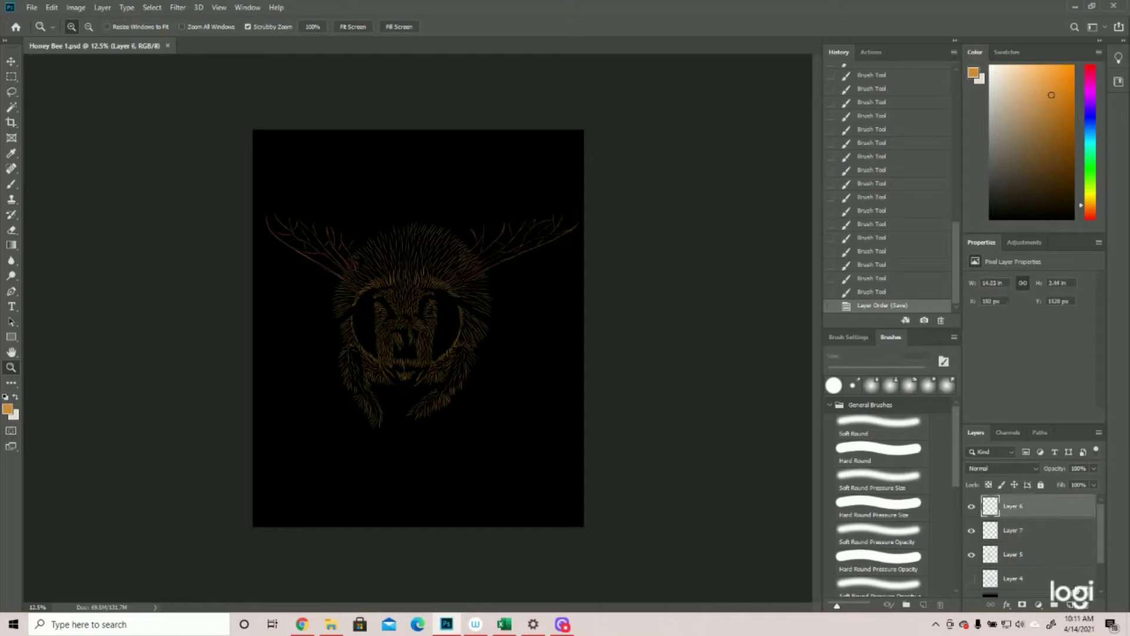
pyautogui.click(1069, 605)
pyautogui.click(7, 409)
pyautogui.click(830, 266)
pyautogui.click(1081, 243)
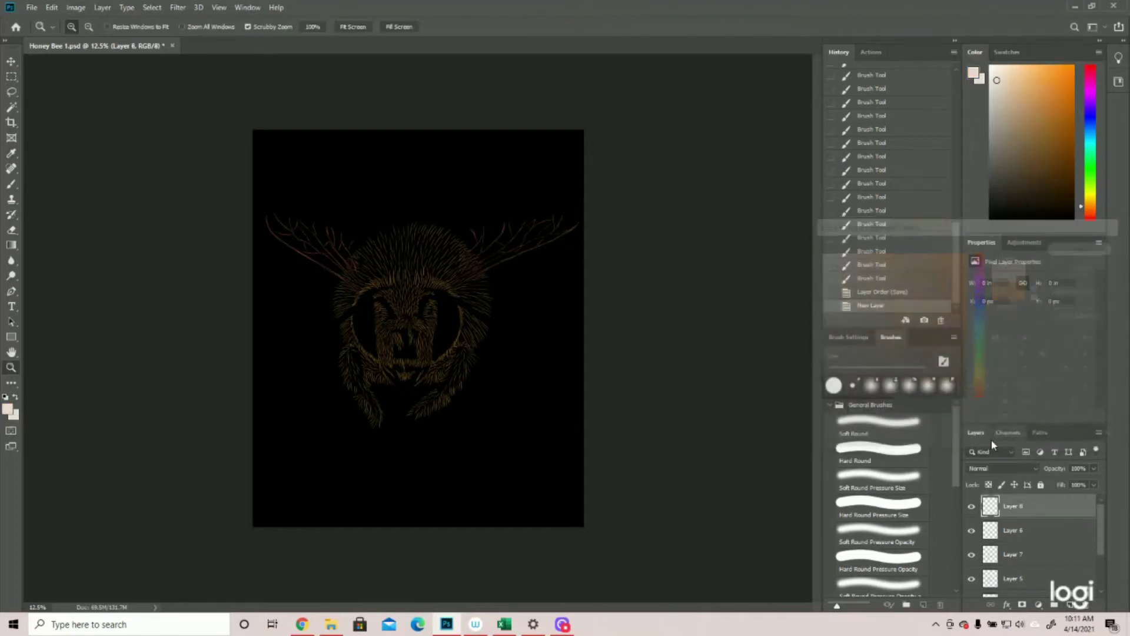
pyautogui.scroll(-1, 977, 588)
pyautogui.click(972, 578)
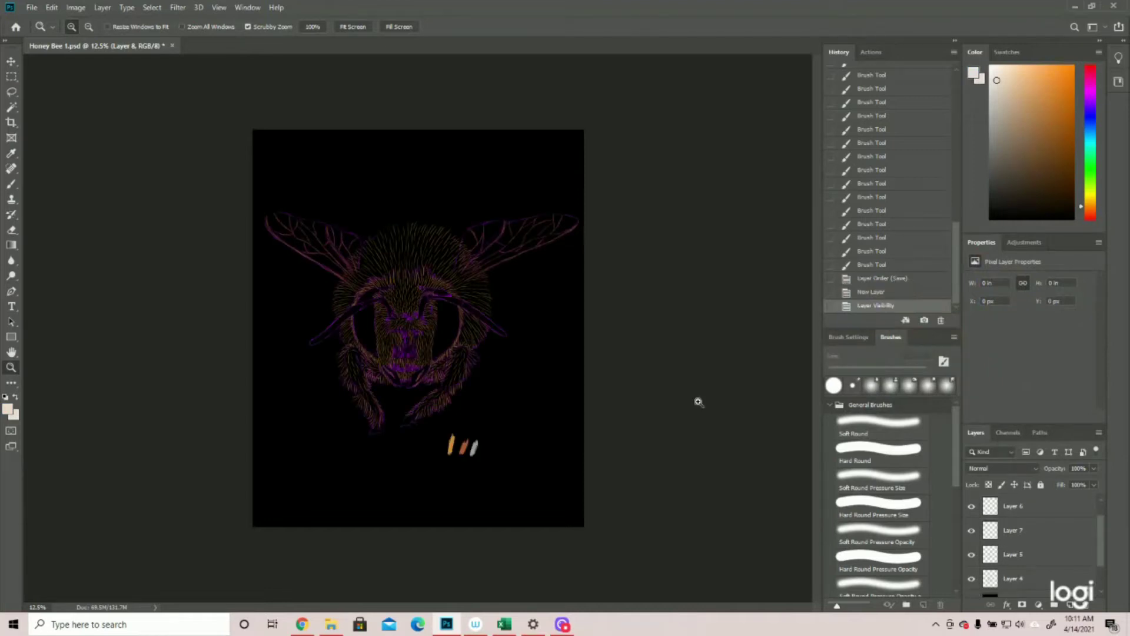
# Step: Paint fine off-white hairs on Layer 8 along the right wing's lower edge and across its tip
pyautogui.moveTo(524, 161); pyautogui.dragTo(580, 163)
pyautogui.click(10, 185)
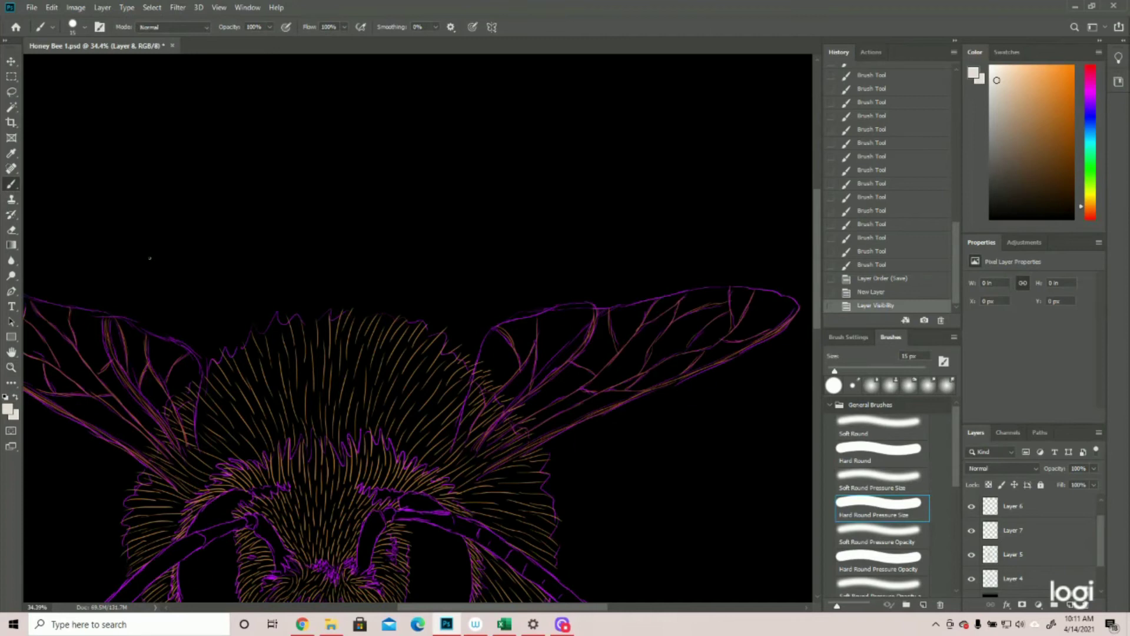
pyautogui.moveTo(489, 465)
pyautogui.mouseDown()
pyautogui.moveTo(531, 427)
pyautogui.moveTo(500, 452)
pyautogui.moveTo(552, 428)
pyautogui.moveTo(567, 408)
pyautogui.moveTo(561, 421)
pyautogui.moveTo(593, 413)
pyautogui.moveTo(618, 386)
pyautogui.moveTo(611, 405)
pyautogui.moveTo(626, 385)
pyautogui.moveTo(618, 401)
pyautogui.moveTo(666, 357)
pyautogui.moveTo(658, 381)
pyautogui.moveTo(628, 399)
pyautogui.moveTo(681, 355)
pyautogui.moveTo(654, 385)
pyautogui.moveTo(693, 351)
pyautogui.moveTo(666, 376)
pyautogui.moveTo(692, 355)
pyautogui.moveTo(677, 370)
pyautogui.moveTo(720, 355)
pyautogui.mouseUp()
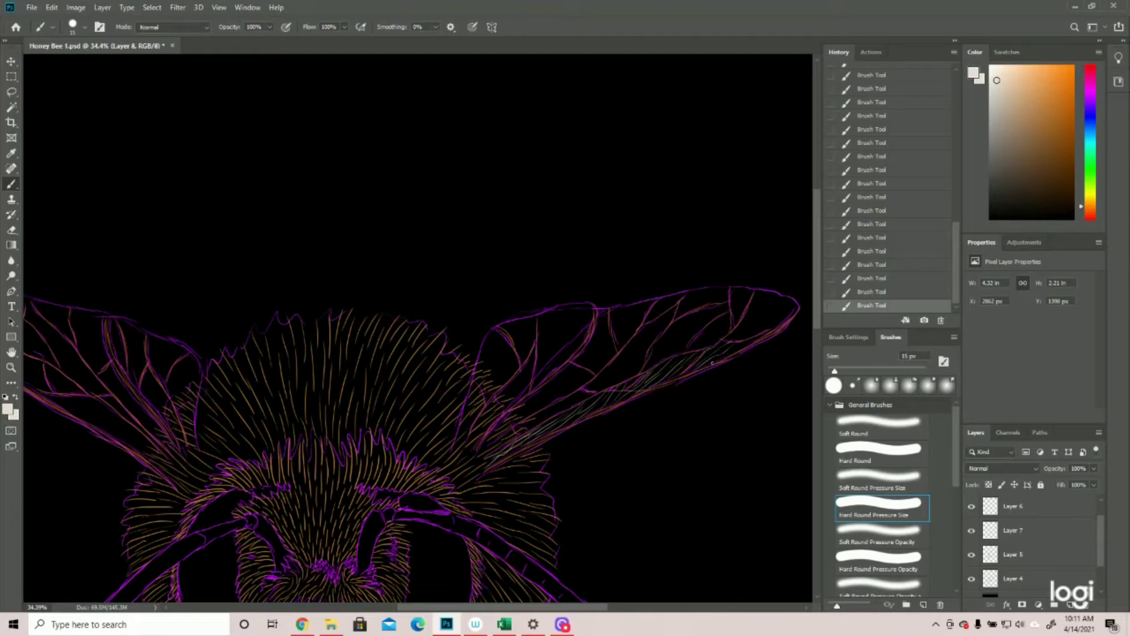
pyautogui.moveTo(768, 328); pyautogui.dragTo(792, 307)
pyautogui.moveTo(735, 338); pyautogui.dragTo(759, 297)
pyautogui.moveTo(739, 340)
pyautogui.mouseDown()
pyautogui.moveTo(769, 294)
pyautogui.moveTo(756, 333)
pyautogui.moveTo(777, 304)
pyautogui.mouseUp()
pyautogui.moveTo(766, 306); pyautogui.dragTo(749, 340)
pyautogui.moveTo(765, 295)
pyautogui.mouseDown()
pyautogui.moveTo(747, 315)
pyautogui.moveTo(757, 289)
pyautogui.moveTo(746, 303)
pyautogui.moveTo(735, 287)
pyautogui.moveTo(732, 312)
pyautogui.moveTo(749, 291)
pyautogui.moveTo(710, 347)
pyautogui.moveTo(723, 313)
pyautogui.moveTo(693, 355)
pyautogui.moveTo(712, 330)
pyautogui.moveTo(649, 366)
pyautogui.moveTo(683, 322)
pyautogui.moveTo(663, 355)
pyautogui.mouseUp()
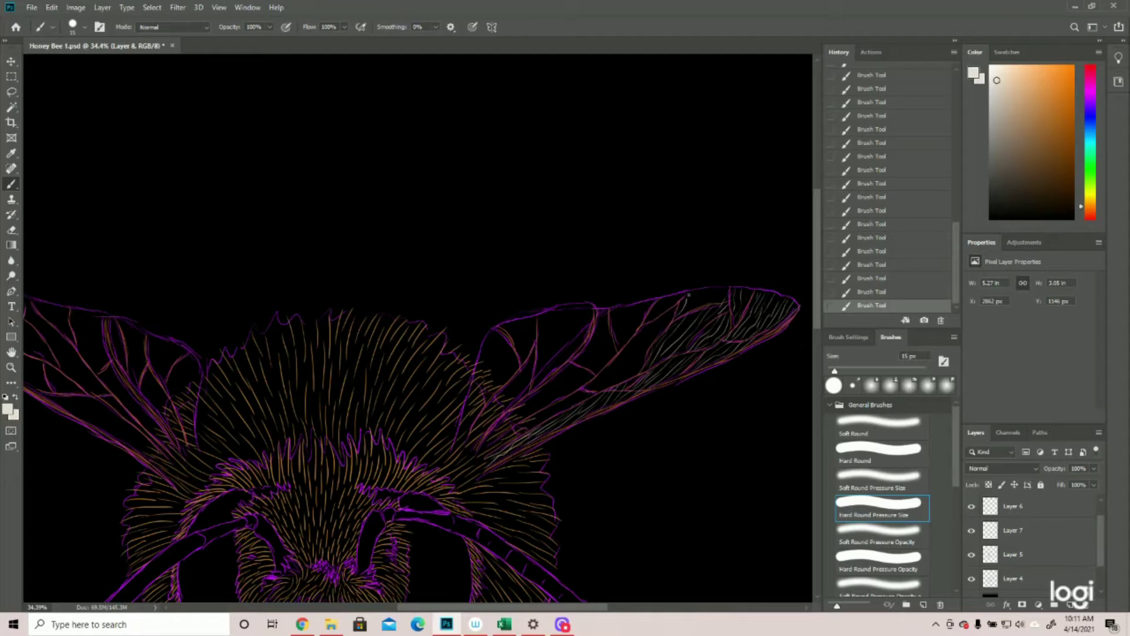
# Step: Fill the middle and upper part of the right wing with fine off-white hairs between the rust veins
pyautogui.moveTo(684, 312)
pyautogui.mouseDown()
pyautogui.moveTo(700, 291)
pyautogui.moveTo(725, 297)
pyautogui.moveTo(728, 287)
pyautogui.mouseUp()
pyautogui.moveTo(477, 456)
pyautogui.mouseDown()
pyautogui.moveTo(625, 357)
pyautogui.moveTo(593, 399)
pyautogui.moveTo(650, 340)
pyautogui.mouseUp()
pyautogui.moveTo(618, 375)
pyautogui.mouseDown()
pyautogui.moveTo(681, 289)
pyautogui.moveTo(651, 340)
pyautogui.moveTo(674, 303)
pyautogui.mouseUp()
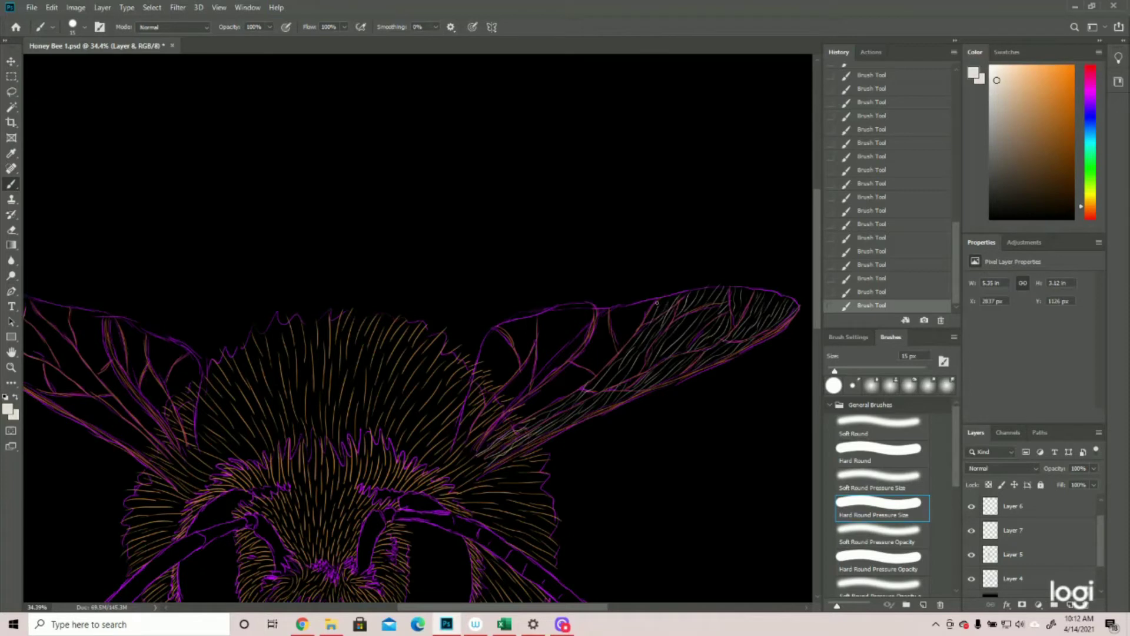
pyautogui.moveTo(647, 301); pyautogui.dragTo(625, 346)
pyautogui.moveTo(506, 418); pyautogui.dragTo(502, 431)
pyautogui.moveTo(551, 388); pyautogui.dragTo(539, 415)
pyautogui.moveTo(566, 371)
pyautogui.mouseDown()
pyautogui.moveTo(551, 393)
pyautogui.moveTo(529, 393)
pyautogui.moveTo(547, 389)
pyautogui.mouseUp()
pyautogui.moveTo(572, 344)
pyautogui.mouseDown()
pyautogui.moveTo(559, 360)
pyautogui.moveTo(564, 370)
pyautogui.moveTo(579, 345)
pyautogui.moveTo(567, 387)
pyautogui.mouseUp()
pyautogui.moveTo(593, 343); pyautogui.dragTo(569, 374)
pyautogui.moveTo(601, 314); pyautogui.dragTo(589, 336)
pyautogui.moveTo(569, 397)
pyautogui.mouseDown()
pyautogui.moveTo(599, 349)
pyautogui.moveTo(607, 356)
pyautogui.mouseUp()
pyautogui.moveTo(627, 304)
pyautogui.mouseDown()
pyautogui.moveTo(614, 328)
pyautogui.moveTo(622, 336)
pyautogui.moveTo(594, 340)
pyautogui.moveTo(605, 327)
pyautogui.mouseUp()
# Step: Cover the right wing's inner lobe with off-white hairs, from the base up to its upper outline
pyautogui.moveTo(486, 403); pyautogui.dragTo(477, 440)
pyautogui.moveTo(501, 385)
pyautogui.mouseDown()
pyautogui.moveTo(488, 424)
pyautogui.moveTo(493, 401)
pyautogui.mouseUp()
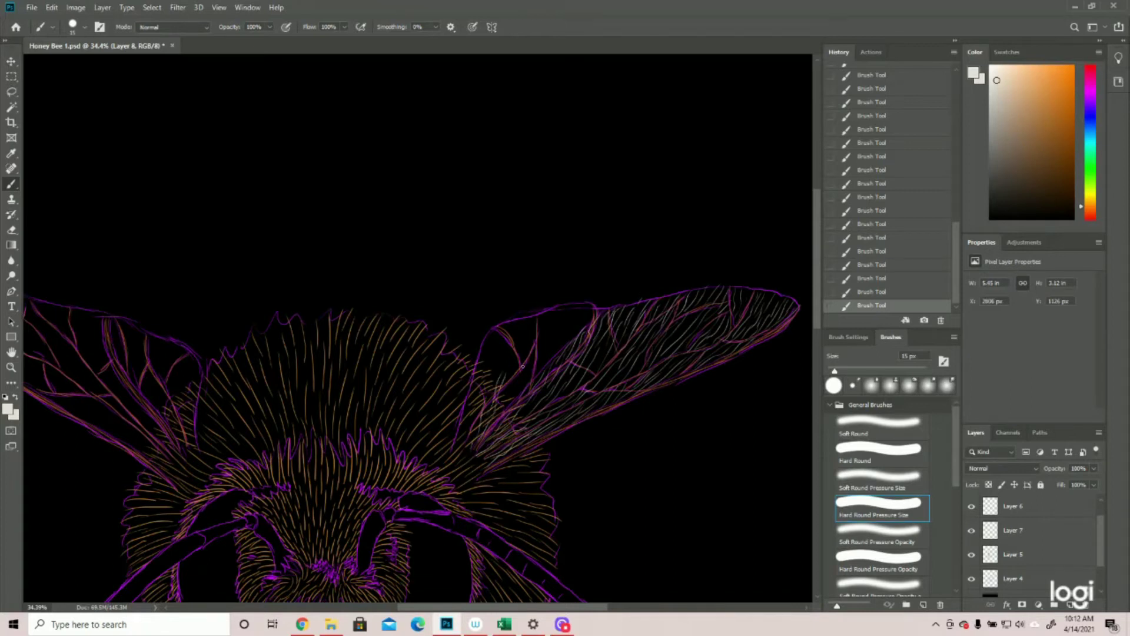
pyautogui.moveTo(519, 364); pyautogui.dragTo(507, 392)
pyautogui.moveTo(533, 349)
pyautogui.mouseDown()
pyautogui.moveTo(515, 401)
pyautogui.moveTo(545, 360)
pyautogui.moveTo(529, 382)
pyautogui.moveTo(544, 376)
pyautogui.mouseUp()
pyautogui.moveTo(566, 321)
pyautogui.mouseDown()
pyautogui.moveTo(555, 348)
pyautogui.moveTo(563, 309)
pyautogui.mouseUp()
pyautogui.moveTo(558, 369)
pyautogui.mouseDown()
pyautogui.moveTo(587, 299)
pyautogui.moveTo(588, 323)
pyautogui.mouseUp()
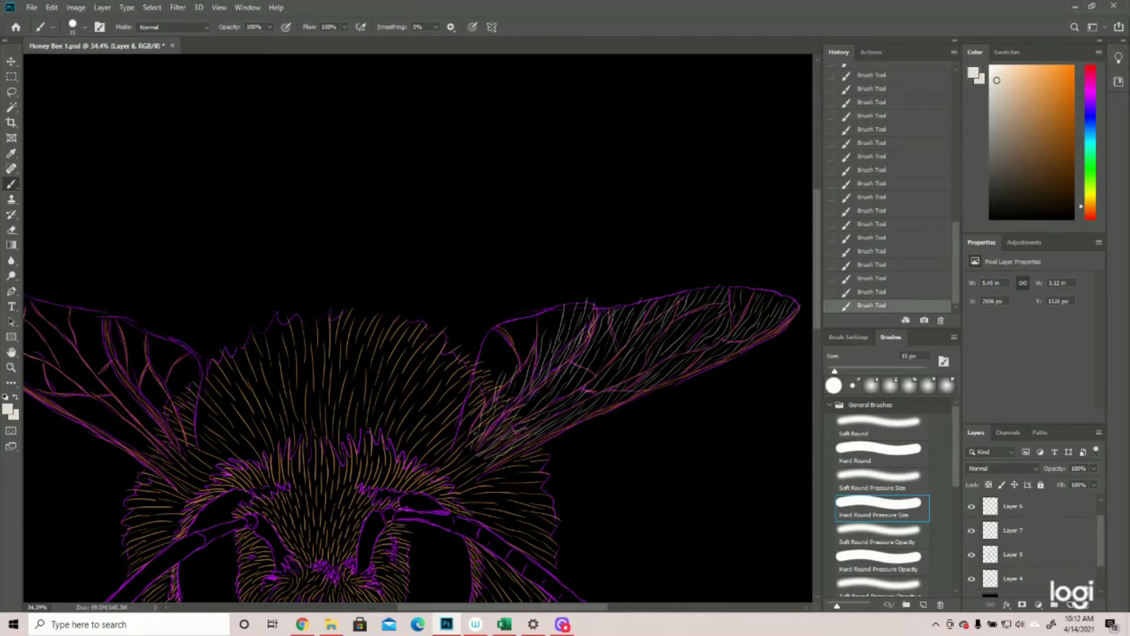
pyautogui.moveTo(480, 401)
pyautogui.mouseDown()
pyautogui.moveTo(471, 433)
pyautogui.moveTo(498, 332)
pyautogui.mouseUp()
pyautogui.moveTo(507, 388); pyautogui.dragTo(518, 323)
pyautogui.moveTo(499, 375); pyautogui.dragTo(518, 321)
pyautogui.moveTo(525, 369); pyautogui.dragTo(523, 324)
pyautogui.moveTo(547, 345); pyautogui.dragTo(559, 308)
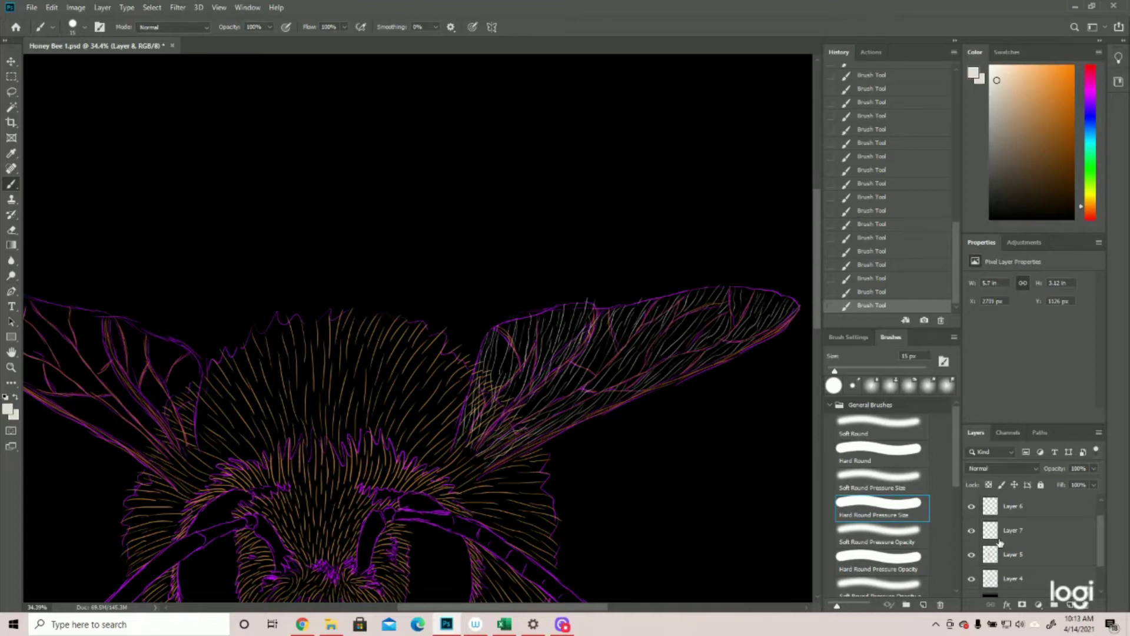
# Step: Hide the sketch layer to examine the right wing against the whole bee, and show the sketch again
pyautogui.scroll(-1, 987, 551)
pyautogui.click(972, 554)
pyautogui.click(11, 367)
pyautogui.moveTo(479, 351); pyautogui.dragTo(438, 346)
pyautogui.moveTo(516, 379); pyautogui.dragTo(480, 377)
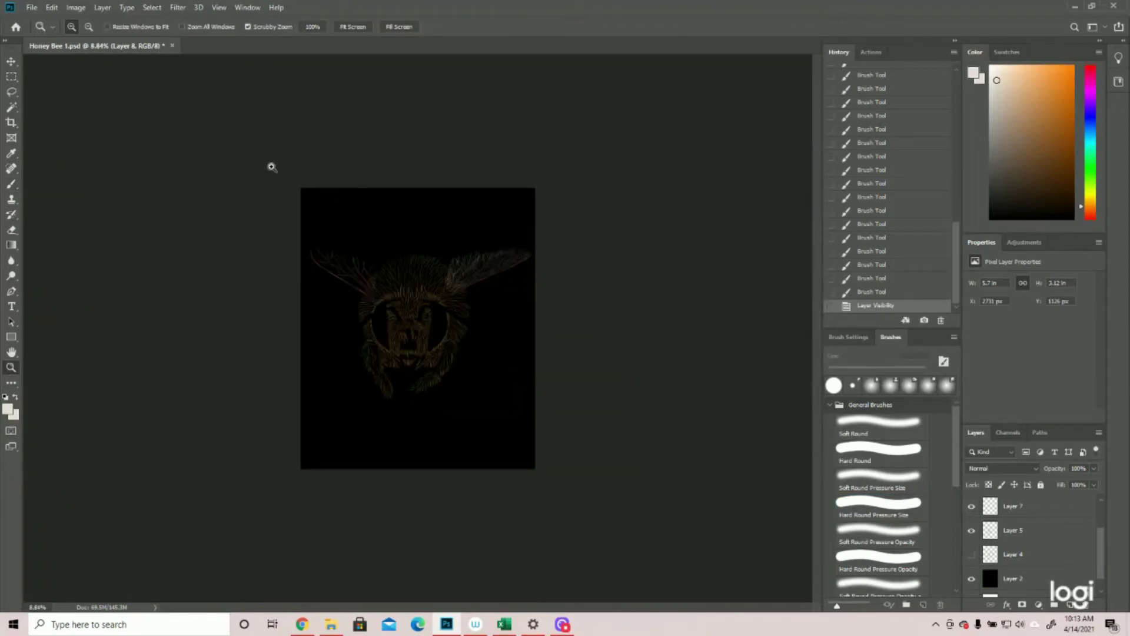
pyautogui.hotkey('ctrl', '+')
pyautogui.hotkey('ctrl', '+')
pyautogui.hotkey('ctrl', '+')
pyautogui.click(972, 554)
pyautogui.click(156, 259)
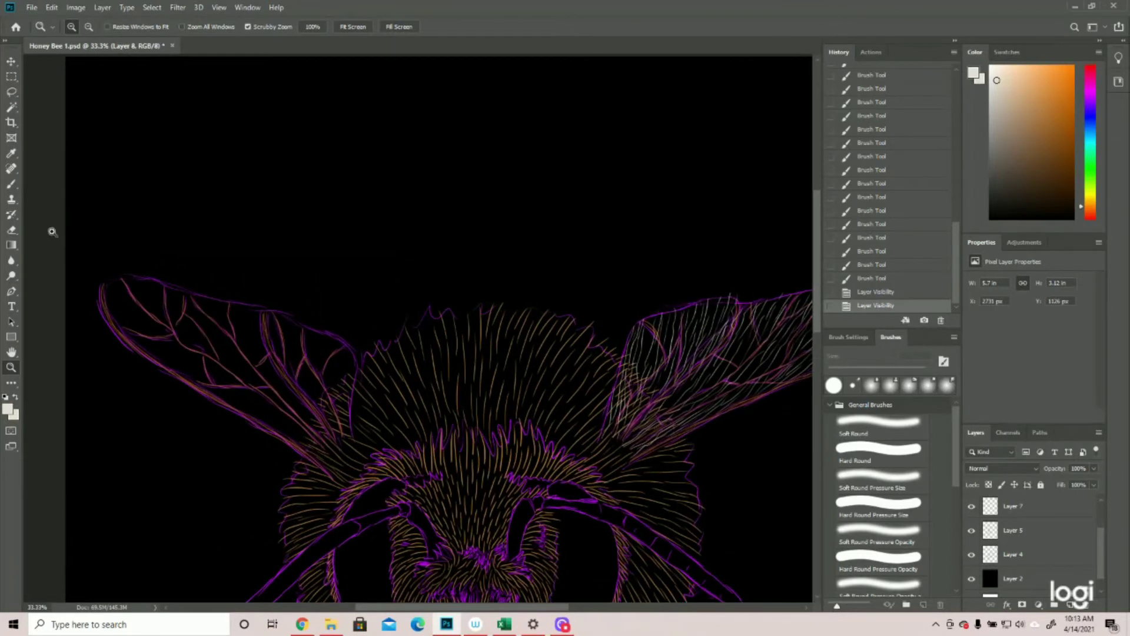
# Step: Paint off-white hairs on Layer 8 from the left wing's base along its lower edge to the middle
pyautogui.click(11, 184)
pyautogui.moveTo(343, 476)
pyautogui.mouseDown()
pyautogui.moveTo(249, 391)
pyautogui.moveTo(335, 473)
pyautogui.moveTo(272, 401)
pyautogui.mouseUp()
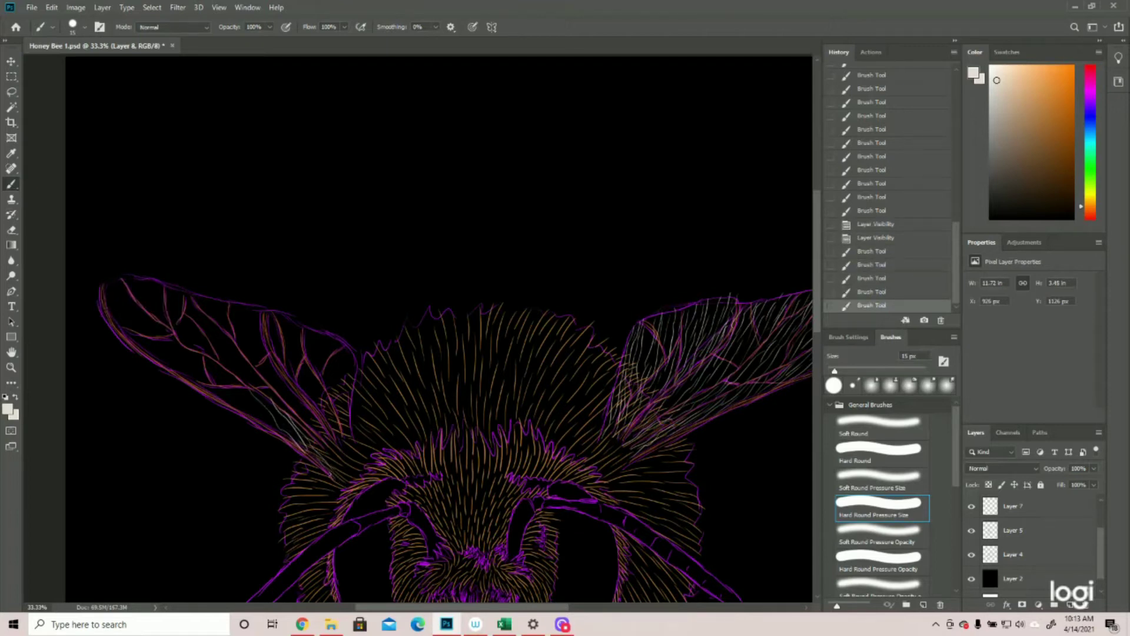
pyautogui.moveTo(325, 468); pyautogui.dragTo(240, 379)
pyautogui.moveTo(266, 429)
pyautogui.mouseDown()
pyautogui.moveTo(183, 339)
pyautogui.moveTo(182, 304)
pyautogui.mouseUp()
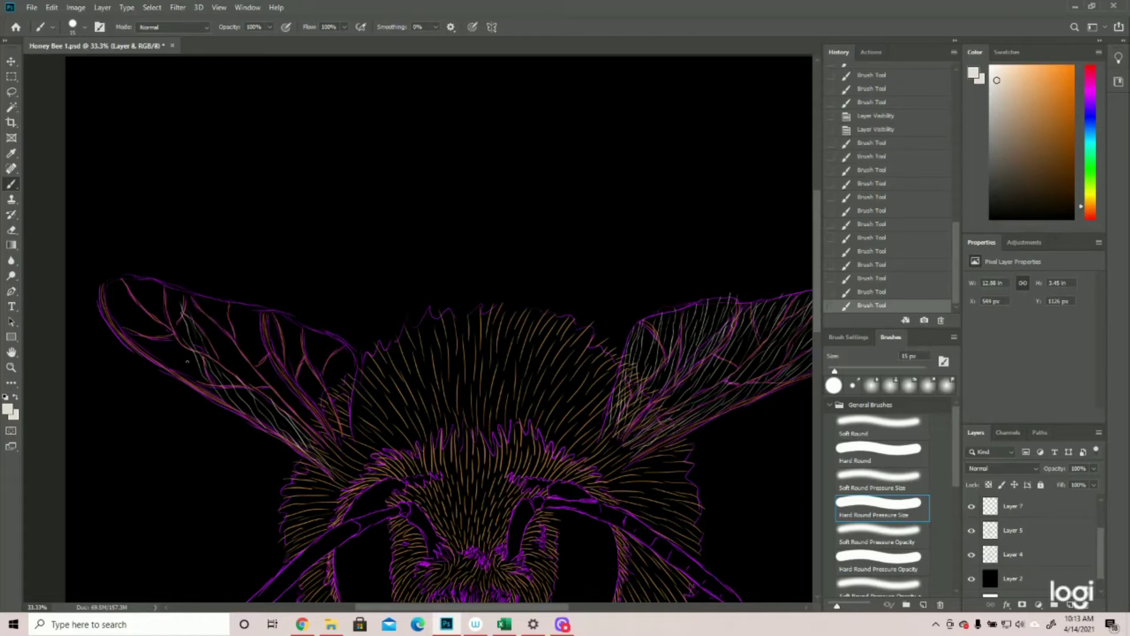
# Step: Paint fine off-white hairs across the outer part and tip of the left wing
pyautogui.moveTo(196, 374)
pyautogui.mouseDown()
pyautogui.moveTo(171, 334)
pyautogui.moveTo(162, 284)
pyautogui.mouseUp()
pyautogui.moveTo(194, 384); pyautogui.dragTo(147, 279)
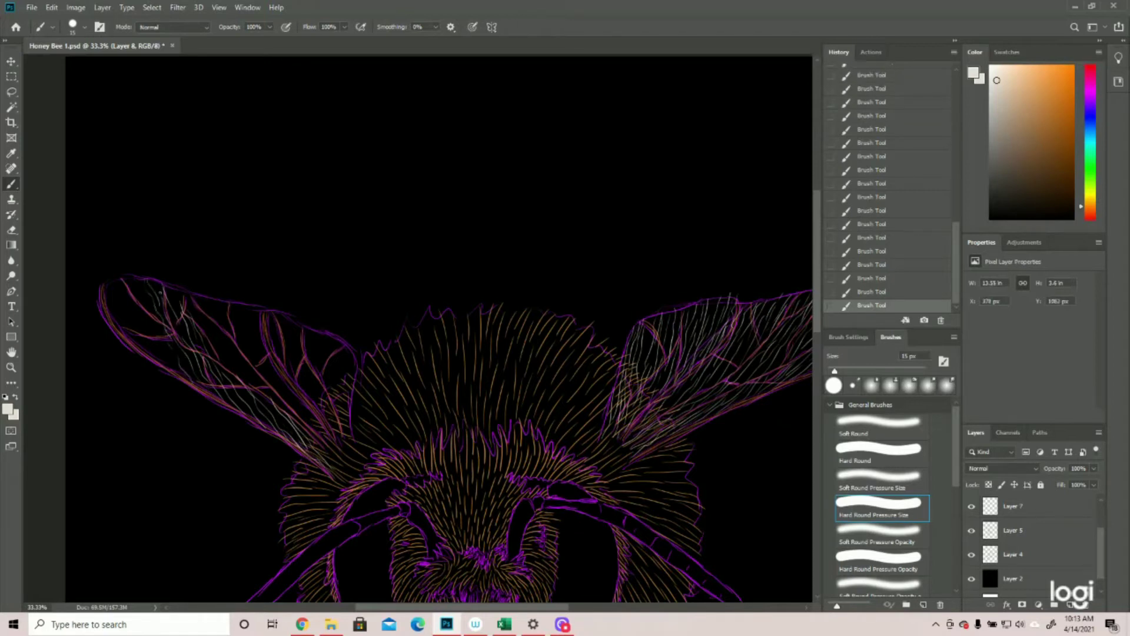
pyautogui.moveTo(168, 362); pyautogui.dragTo(125, 276)
pyautogui.moveTo(144, 344); pyautogui.dragTo(124, 279)
pyautogui.moveTo(130, 333)
pyautogui.mouseDown()
pyautogui.moveTo(105, 285)
pyautogui.moveTo(105, 297)
pyautogui.mouseUp()
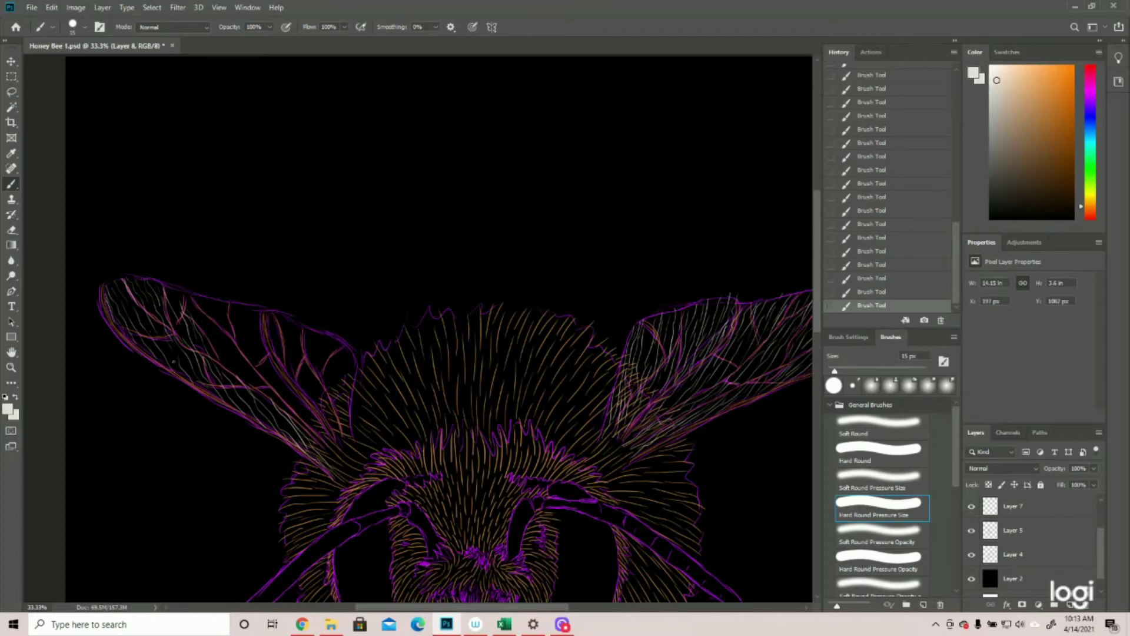
pyautogui.moveTo(158, 356); pyautogui.dragTo(120, 298)
# Step: Fill the left wing's upper middle and inner lobe with off-white hairs up to the outline
pyautogui.moveTo(328, 453)
pyautogui.mouseDown()
pyautogui.moveTo(274, 377)
pyautogui.moveTo(254, 357)
pyautogui.moveTo(244, 365)
pyautogui.moveTo(227, 324)
pyautogui.moveTo(185, 292)
pyautogui.mouseUp()
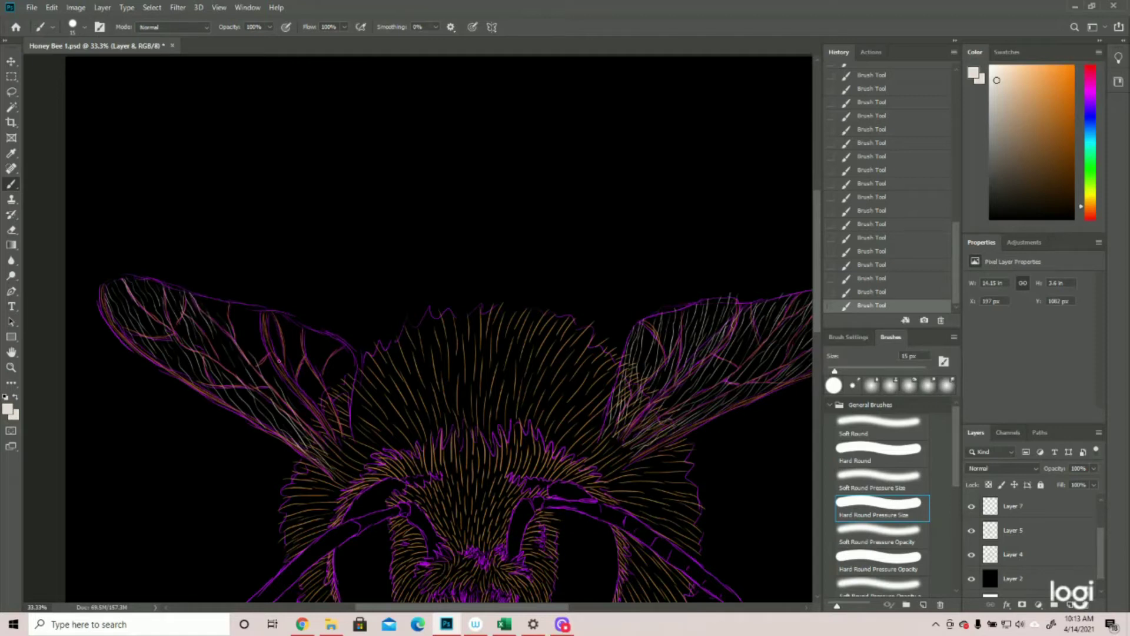
pyautogui.moveTo(333, 455)
pyautogui.mouseDown()
pyautogui.moveTo(285, 358)
pyautogui.moveTo(227, 321)
pyautogui.mouseUp()
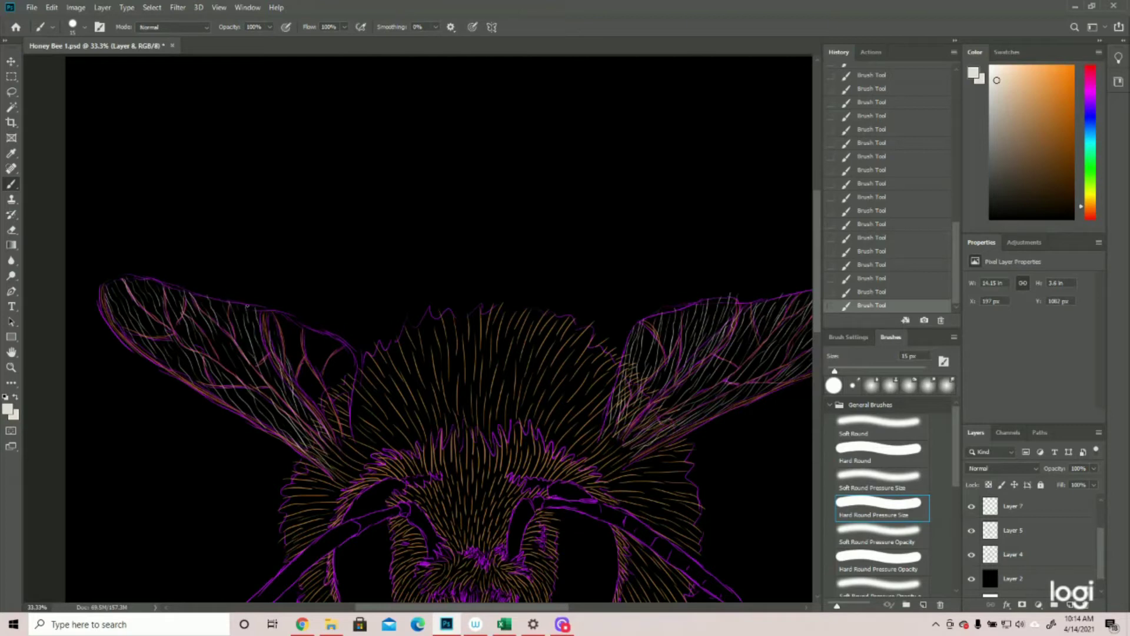
pyautogui.moveTo(340, 445); pyautogui.dragTo(327, 399)
pyautogui.moveTo(314, 384)
pyautogui.mouseDown()
pyautogui.moveTo(271, 312)
pyautogui.moveTo(284, 312)
pyautogui.mouseUp()
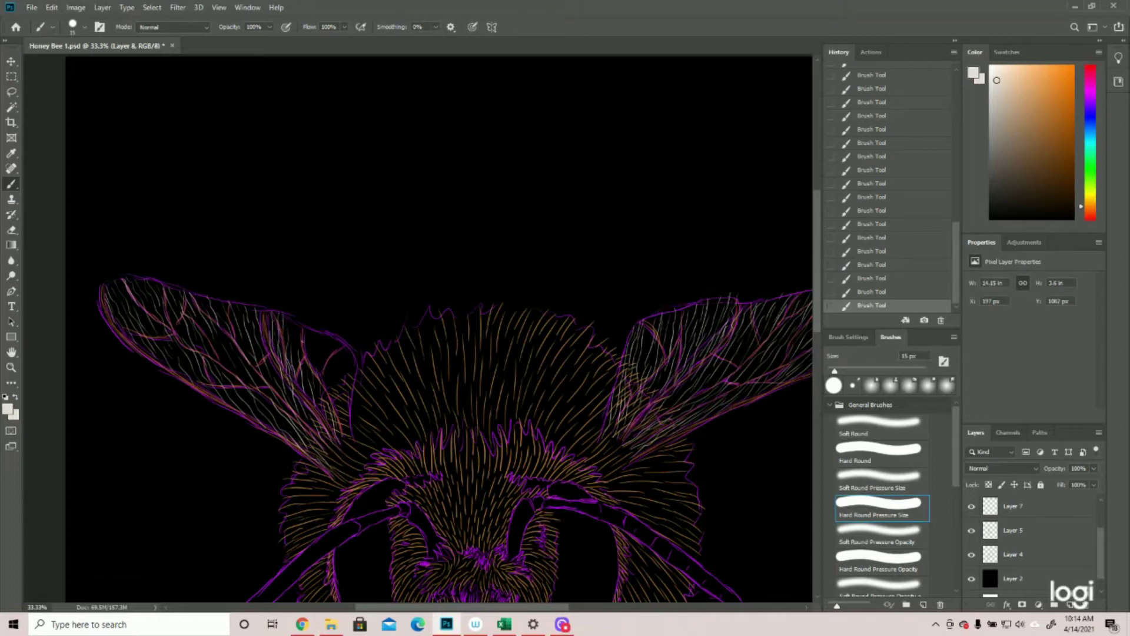
pyautogui.moveTo(347, 442)
pyautogui.mouseDown()
pyautogui.moveTo(339, 400)
pyautogui.moveTo(345, 412)
pyautogui.moveTo(350, 368)
pyautogui.moveTo(324, 379)
pyautogui.moveTo(327, 345)
pyautogui.mouseUp()
pyautogui.moveTo(340, 387)
pyautogui.mouseDown()
pyautogui.moveTo(329, 339)
pyautogui.moveTo(348, 351)
pyautogui.moveTo(309, 339)
pyautogui.moveTo(288, 315)
pyautogui.moveTo(295, 324)
pyautogui.mouseUp()
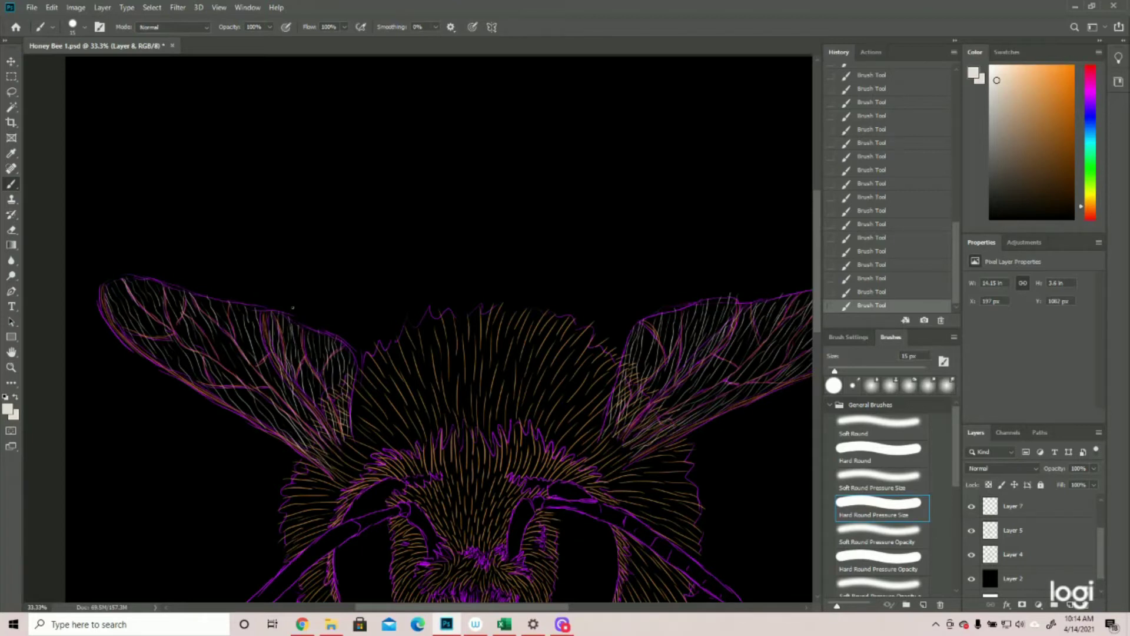
# Step: Hide the sketch layer, check both wings on the whole bee and save the document
pyautogui.click(971, 554)
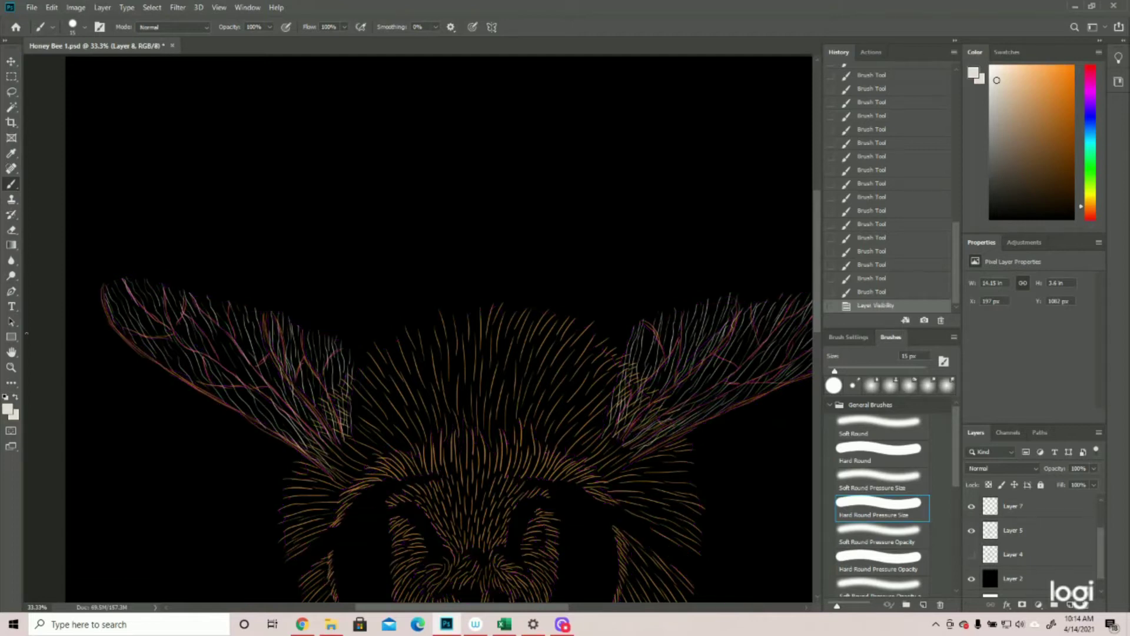
pyautogui.click(13, 365)
pyautogui.moveTo(441, 281); pyautogui.dragTo(396, 264)
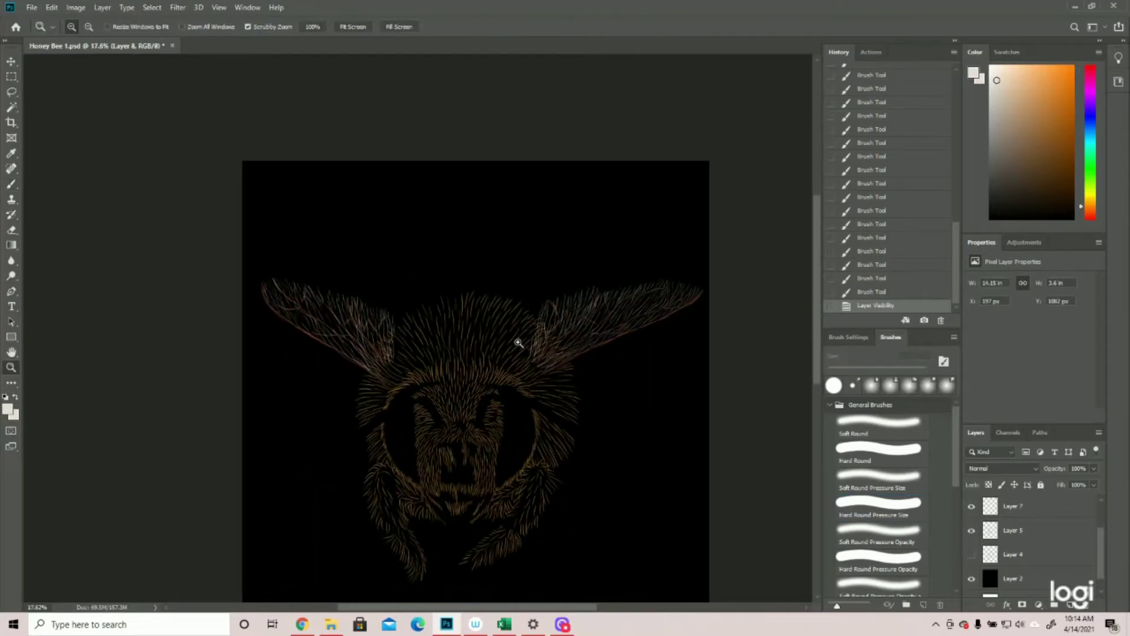
pyautogui.moveTo(518, 342); pyautogui.dragTo(499, 338)
pyautogui.click(394, 155)
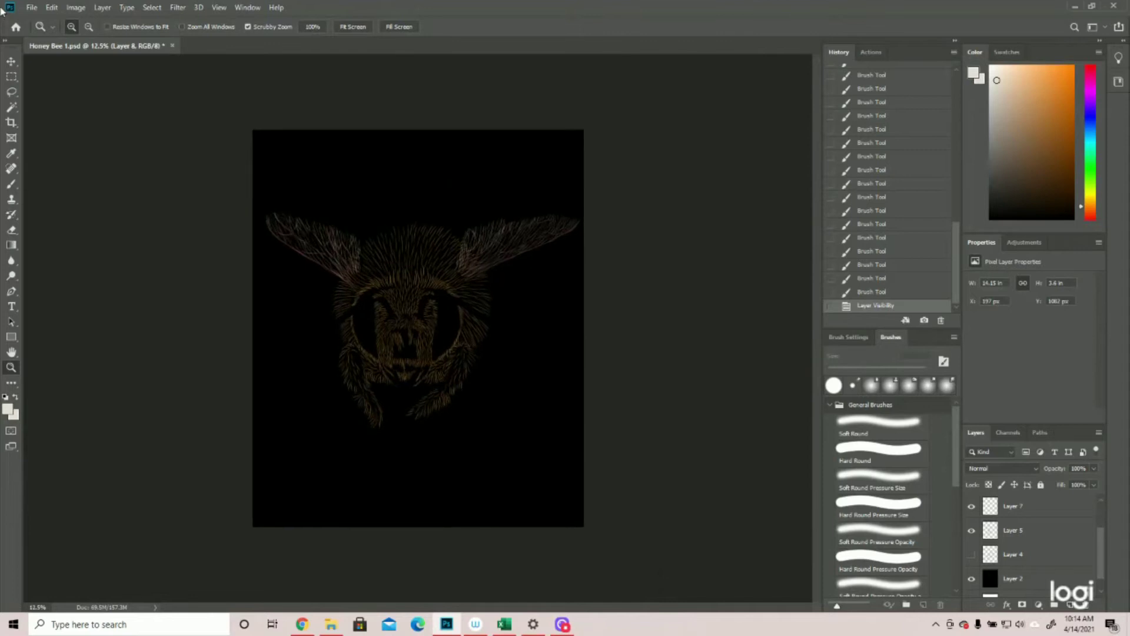
pyautogui.click(31, 7)
pyautogui.click(48, 125)
pyautogui.click(446, 180)
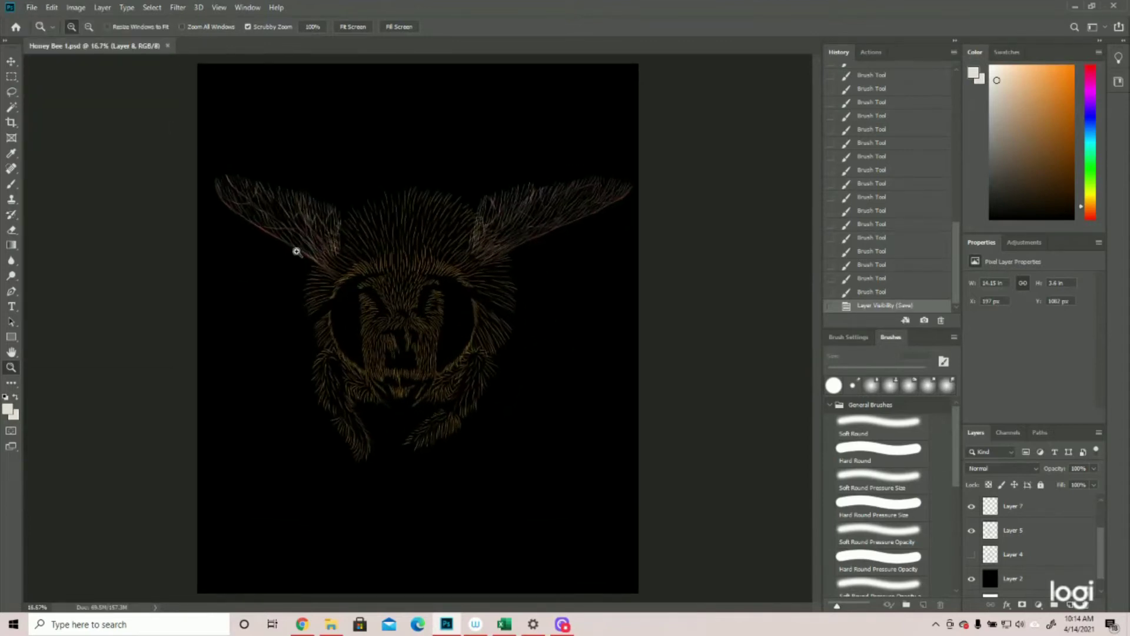
# Step: Add a new layer on top, show the sketch layer and sample the grey swatch (a1a09e) as the foreground color
pyautogui.scroll(2, 1056, 532)
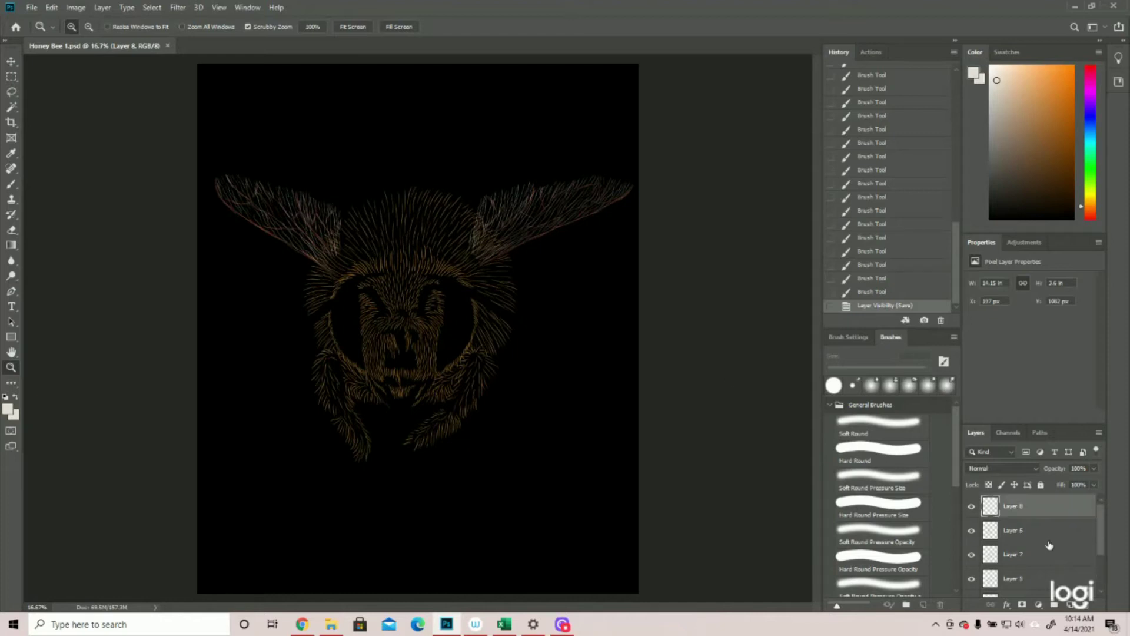
pyautogui.click(1070, 604)
pyautogui.scroll(-3, 1049, 556)
pyautogui.click(971, 536)
pyautogui.moveTo(499, 495); pyautogui.dragTo(540, 499)
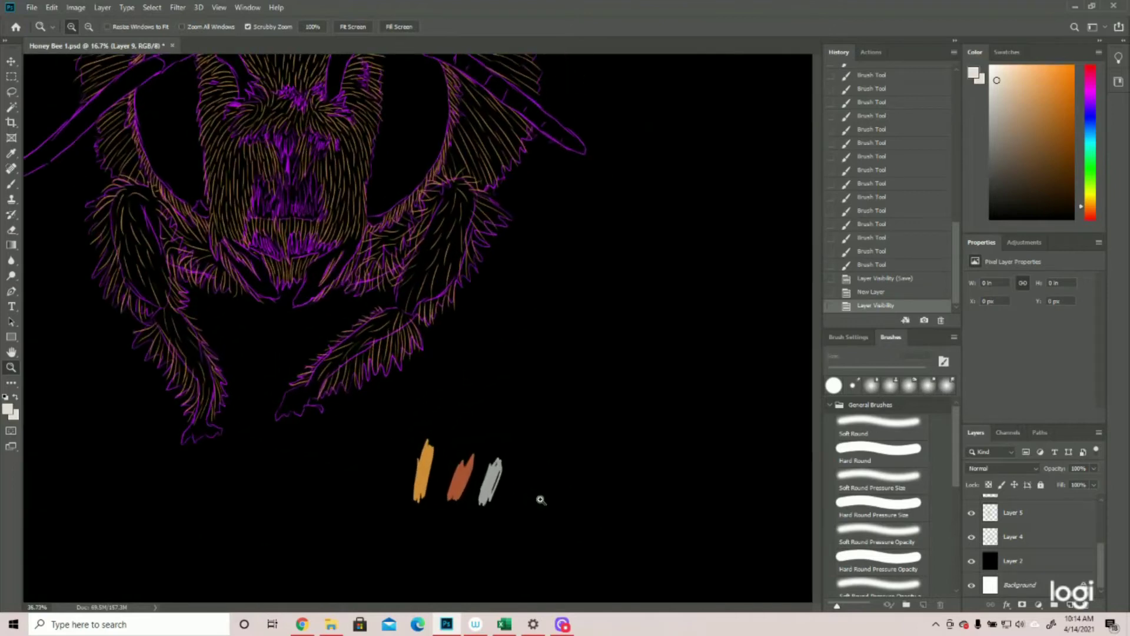
pyautogui.click(8, 410)
pyautogui.click(493, 475)
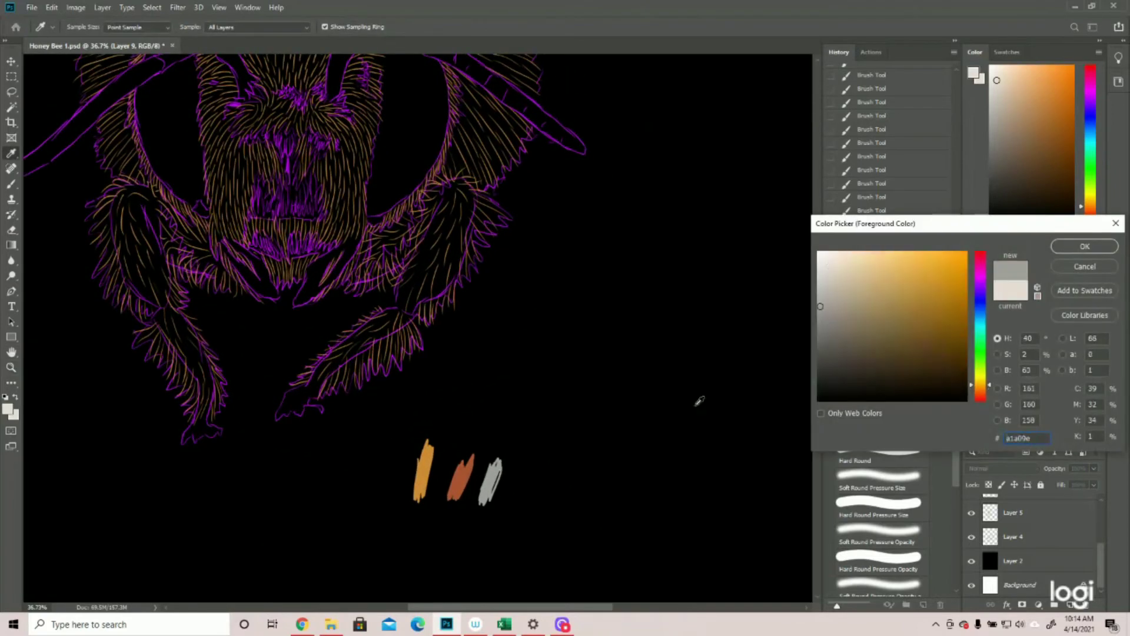
pyautogui.click(1084, 246)
# Step: Paint fine grey strokes on the right antenna, from its base segment beside the face out along the upper arm
pyautogui.press('z')
pyautogui.moveTo(630, 348); pyautogui.dragTo(589, 360)
pyautogui.moveTo(411, 264)
pyautogui.mouseDown()
pyautogui.moveTo(436, 263)
pyautogui.moveTo(446, 334)
pyautogui.mouseUp()
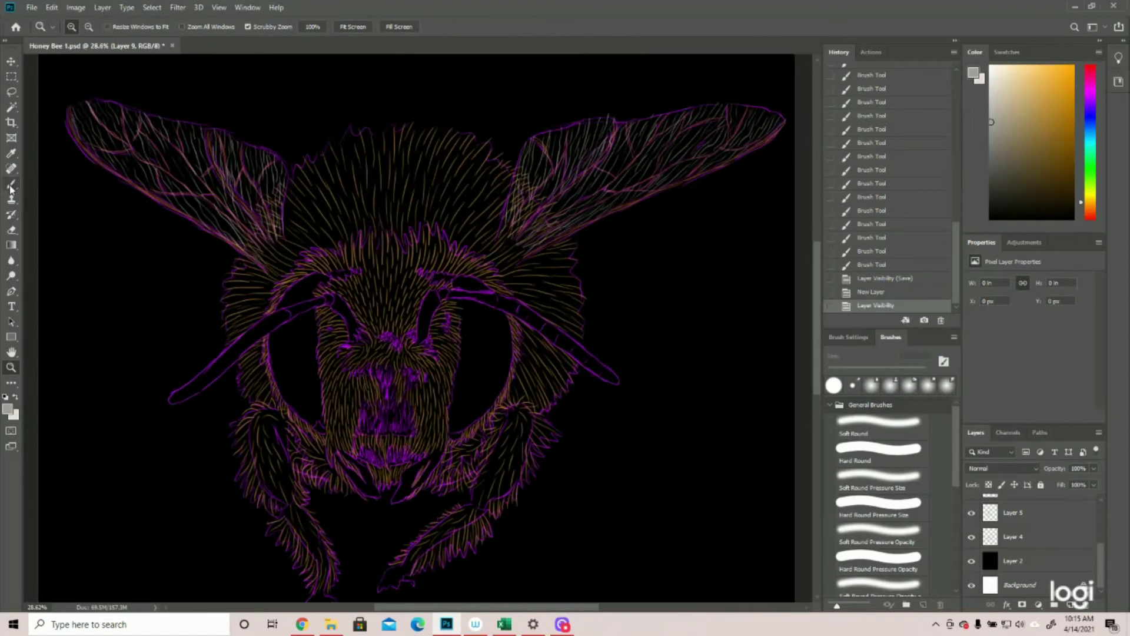
pyautogui.click(10, 187)
pyautogui.moveTo(420, 341)
pyautogui.mouseDown()
pyautogui.moveTo(425, 303)
pyautogui.moveTo(476, 285)
pyautogui.moveTo(452, 294)
pyautogui.moveTo(480, 294)
pyautogui.mouseUp()
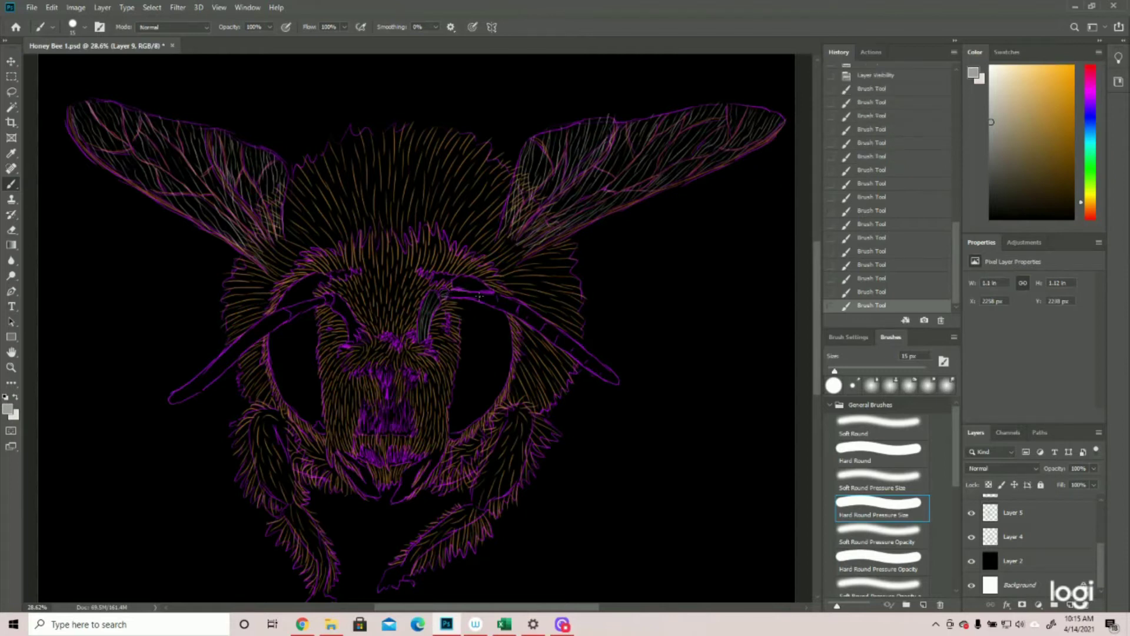
pyautogui.click(880, 280)
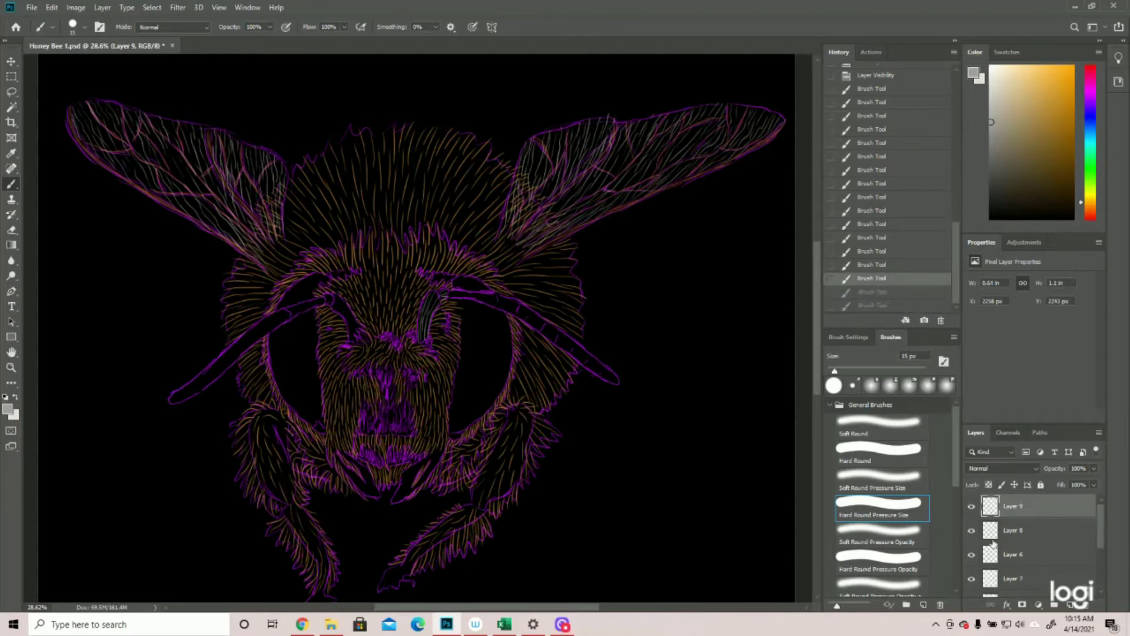
pyautogui.click(971, 506)
pyautogui.click(972, 506)
pyautogui.moveTo(449, 294); pyautogui.dragTo(474, 296)
pyautogui.moveTo(518, 308); pyautogui.dragTo(590, 355)
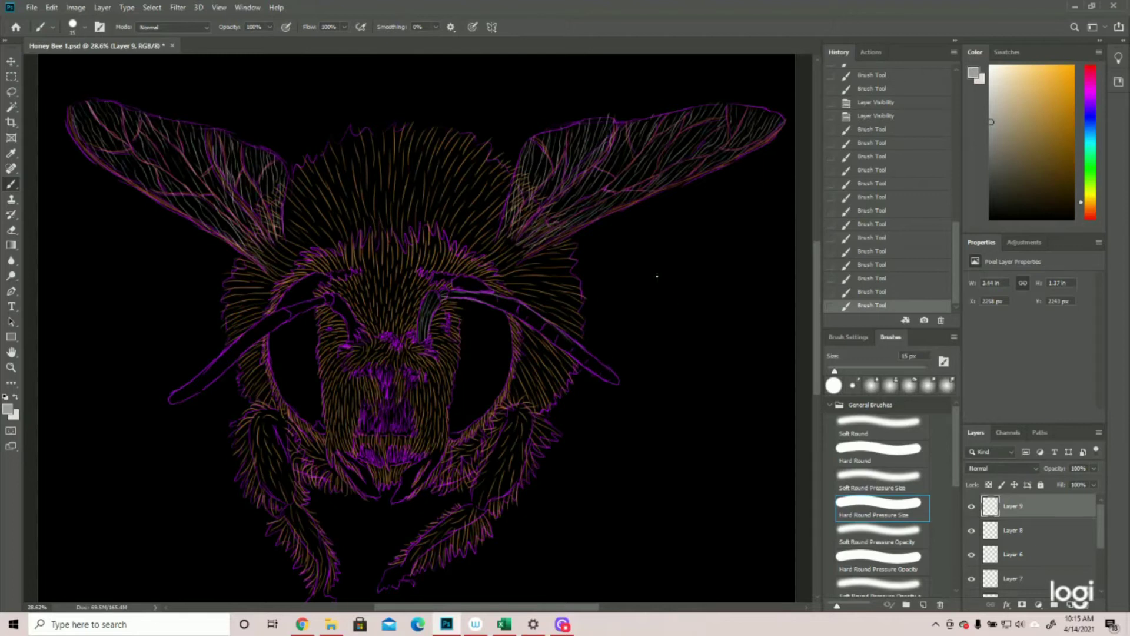
pyautogui.moveTo(664, 284); pyautogui.dragTo(710, 361)
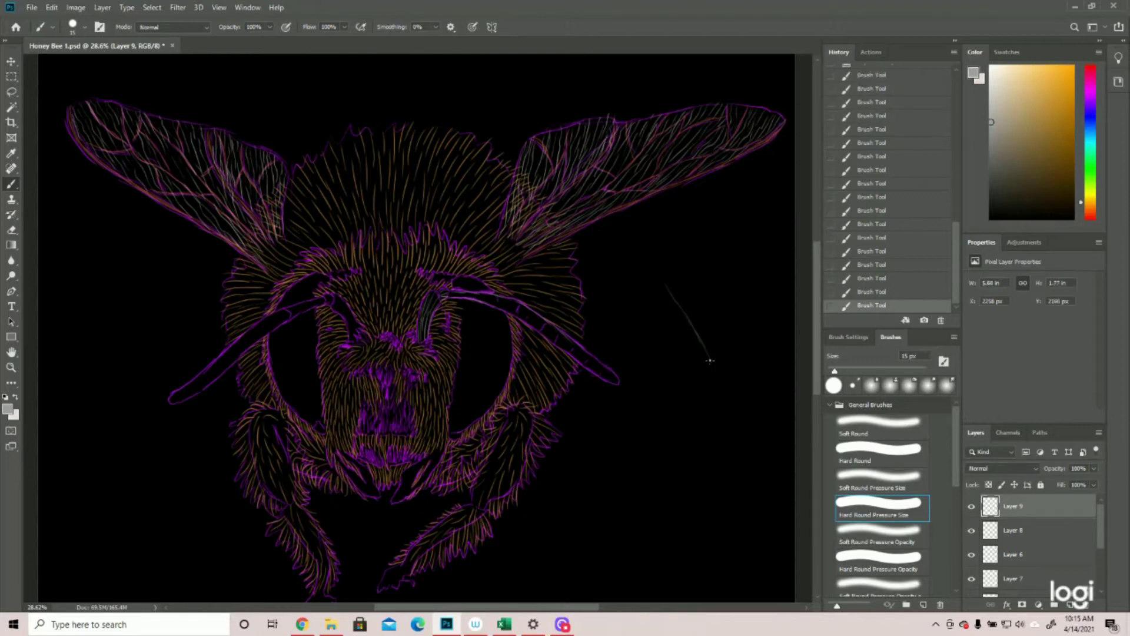
pyautogui.click(876, 292)
pyautogui.click(877, 278)
pyautogui.click(877, 264)
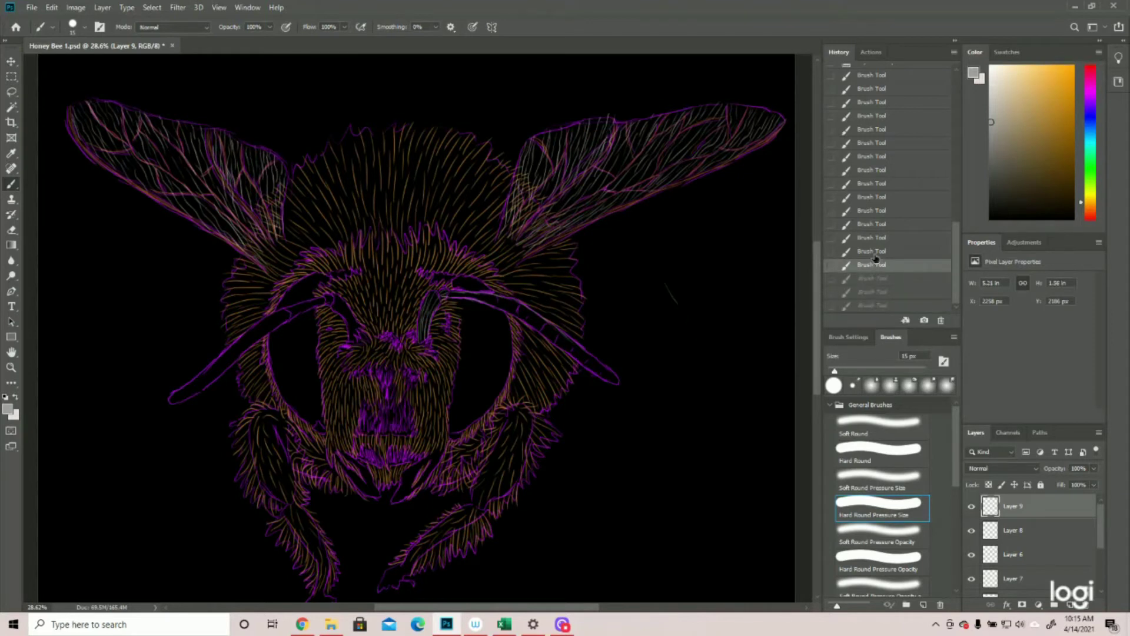
pyautogui.click(876, 250)
# Step: Fill the right antenna with lengthwise grey strokes through its outer segments to the tip
pyautogui.moveTo(579, 348); pyautogui.dragTo(619, 382)
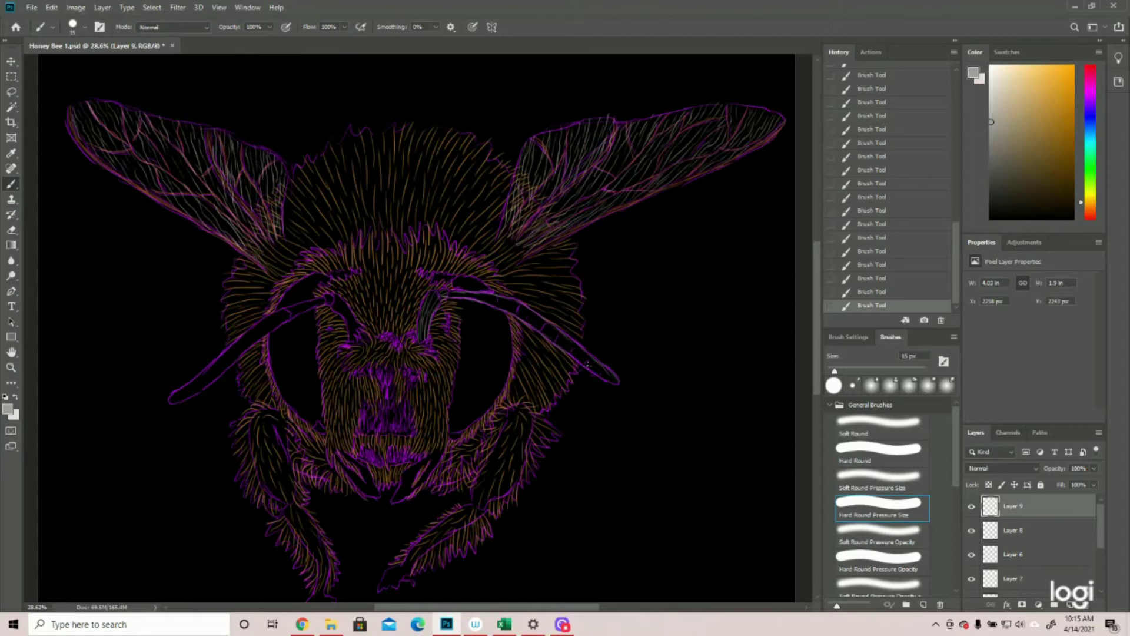
pyautogui.moveTo(644, 303); pyautogui.dragTo(687, 357)
pyautogui.click(886, 278)
pyautogui.click(875, 253)
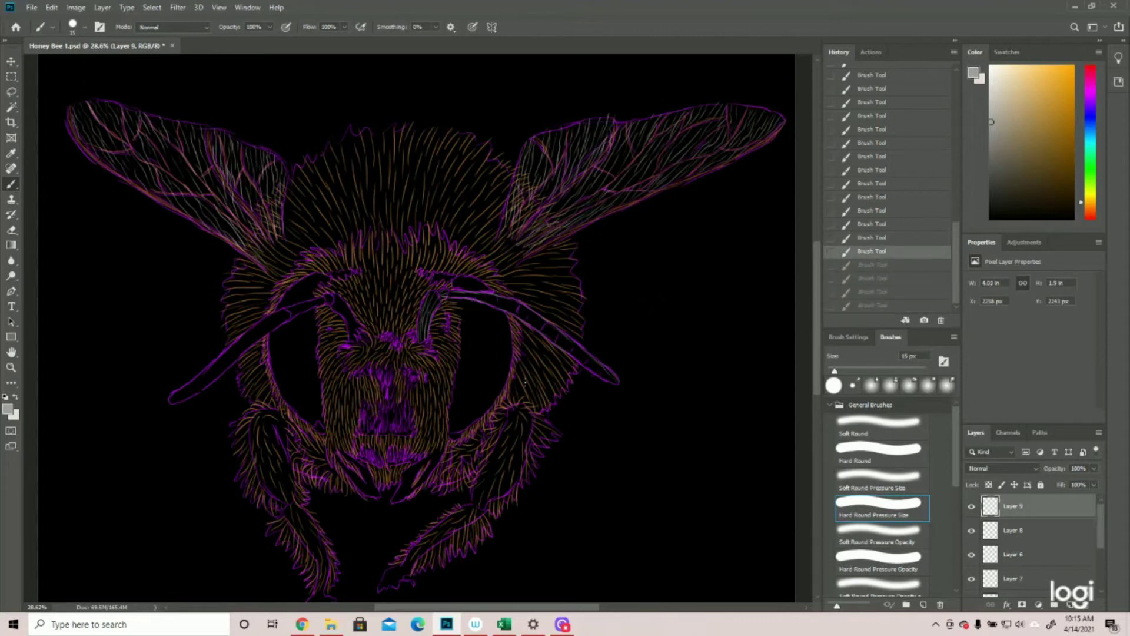
pyautogui.click(569, 352)
pyautogui.moveTo(592, 371); pyautogui.dragTo(617, 383)
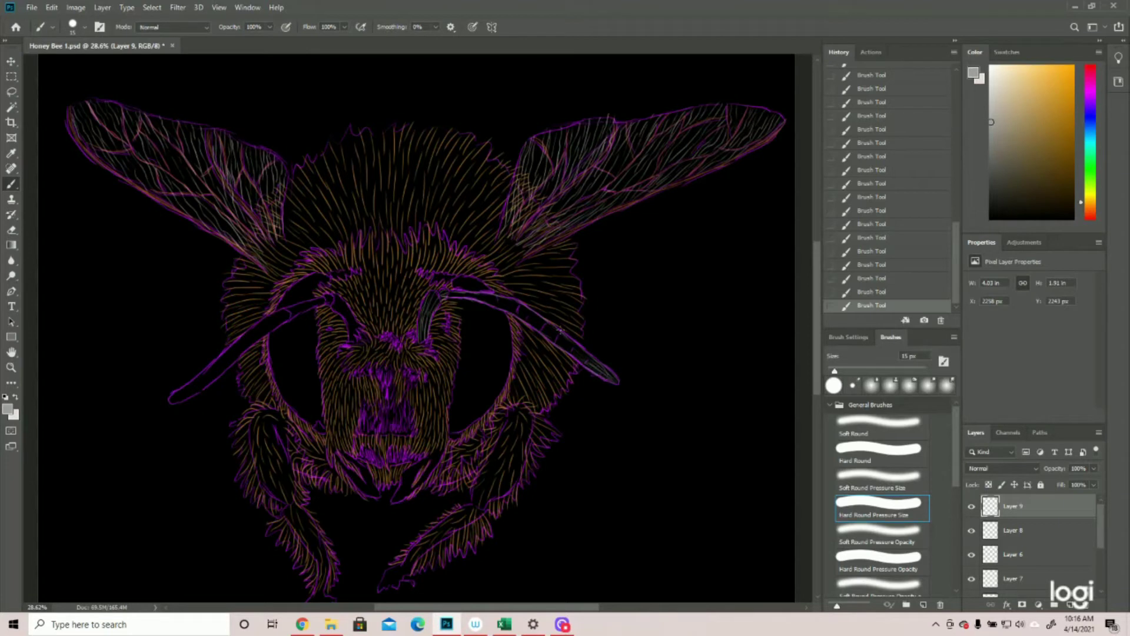
pyautogui.moveTo(444, 293)
pyautogui.mouseDown()
pyautogui.moveTo(517, 310)
pyautogui.moveTo(580, 356)
pyautogui.mouseUp()
# Step: Paint the left antenna in grey from base to tip and check it with the sketch layer toggled off and on
pyautogui.moveTo(333, 293); pyautogui.dragTo(350, 317)
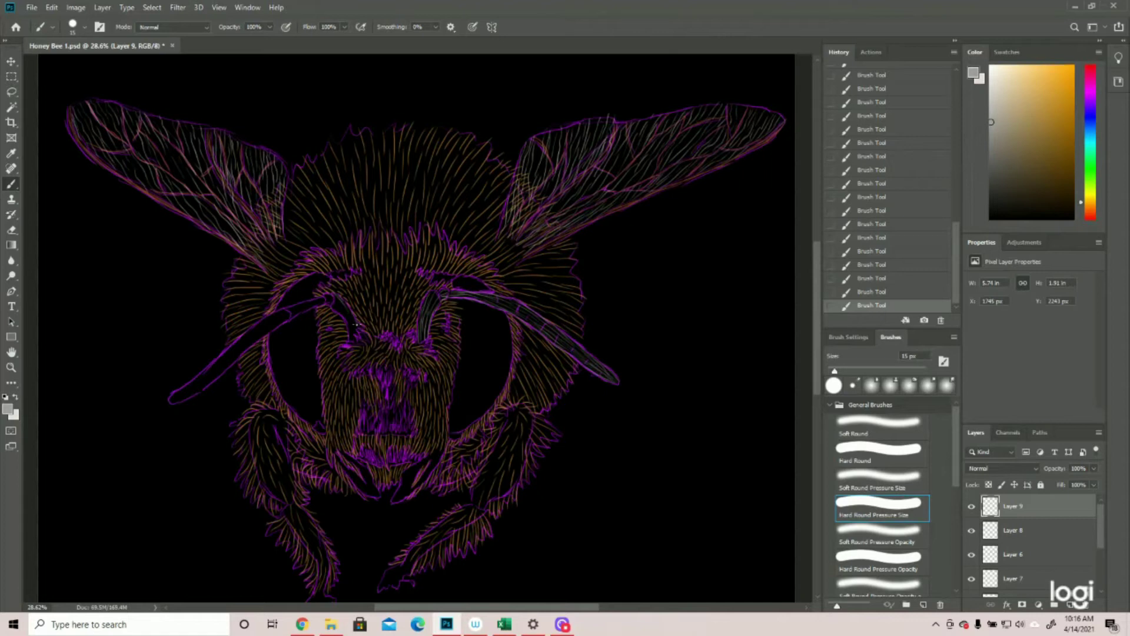
pyautogui.moveTo(332, 300)
pyautogui.mouseDown()
pyautogui.moveTo(351, 336)
pyautogui.moveTo(313, 299)
pyautogui.moveTo(173, 401)
pyautogui.mouseUp()
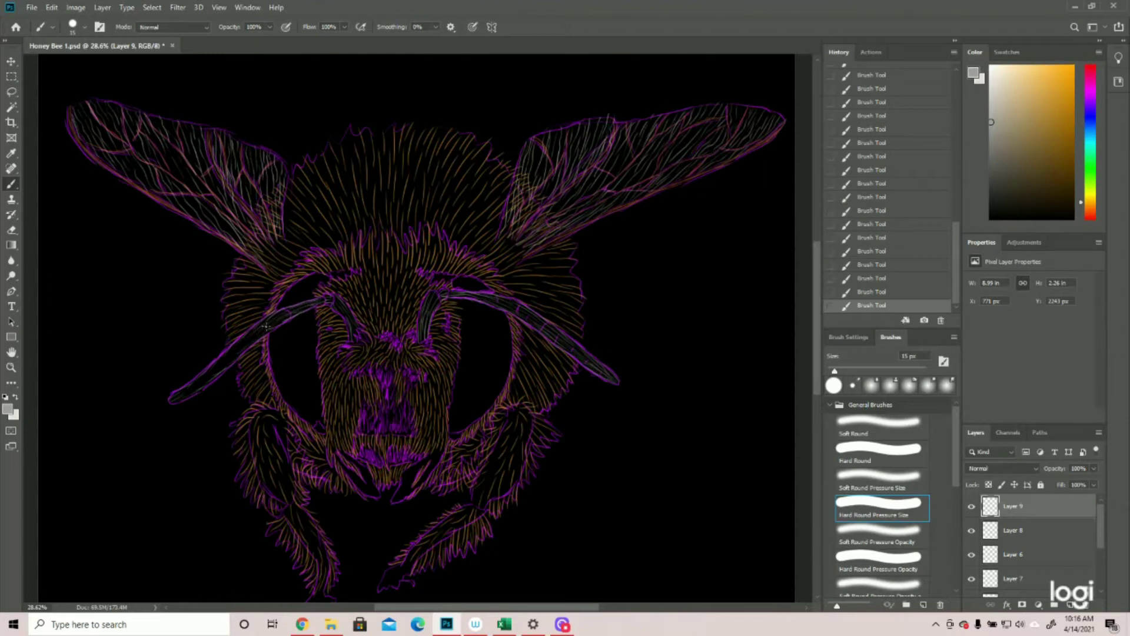
pyautogui.scroll(-3, 1004, 553)
pyautogui.click(972, 554)
pyautogui.click(971, 554)
# Step: Paint fine grey strokes along the mandibles below the bee's face
pyautogui.scroll(-2, 476, 386)
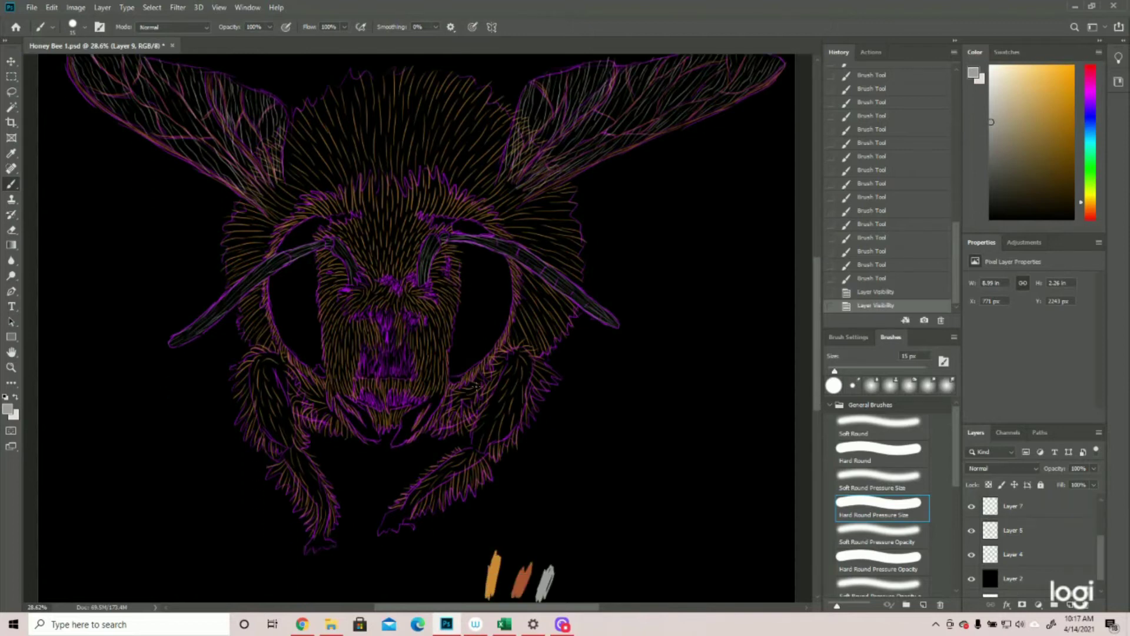
pyautogui.moveTo(441, 386); pyautogui.dragTo(430, 412)
pyautogui.moveTo(439, 387)
pyautogui.mouseDown()
pyautogui.moveTo(429, 413)
pyautogui.moveTo(437, 387)
pyautogui.moveTo(412, 435)
pyautogui.moveTo(436, 389)
pyautogui.moveTo(426, 416)
pyautogui.moveTo(432, 394)
pyautogui.moveTo(408, 419)
pyautogui.moveTo(412, 409)
pyautogui.moveTo(410, 419)
pyautogui.moveTo(422, 404)
pyautogui.moveTo(398, 441)
pyautogui.moveTo(417, 424)
pyautogui.moveTo(405, 436)
pyautogui.moveTo(415, 434)
pyautogui.moveTo(411, 419)
pyautogui.moveTo(396, 439)
pyautogui.moveTo(410, 417)
pyautogui.moveTo(392, 449)
pyautogui.mouseUp()
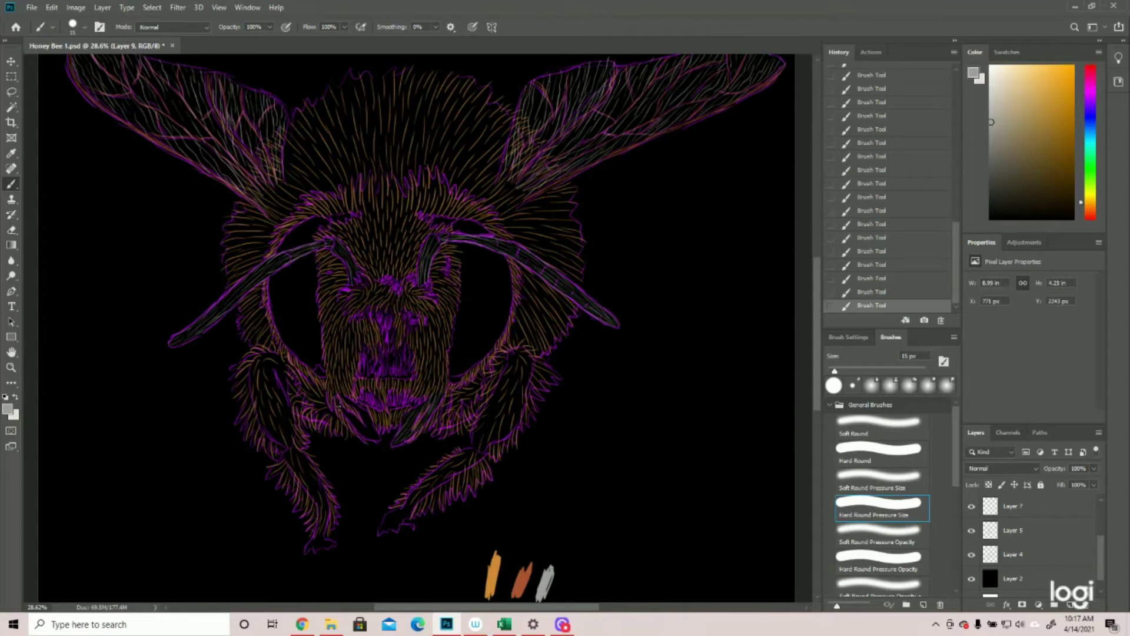
# Step: Paint grey hairs inside the right foreleg from its upper joint down through the lower segment to the foot
pyautogui.moveTo(520, 384); pyautogui.dragTo(513, 355)
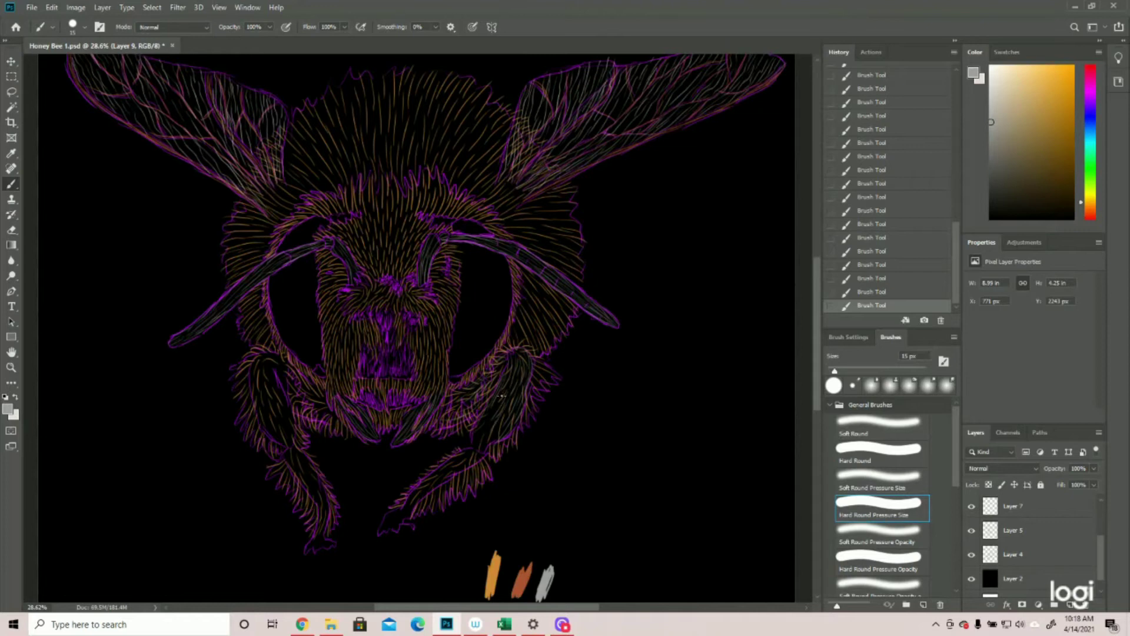
pyautogui.moveTo(488, 424); pyautogui.dragTo(477, 446)
pyautogui.moveTo(478, 451); pyautogui.dragTo(463, 470)
pyautogui.moveTo(451, 466); pyautogui.dragTo(379, 534)
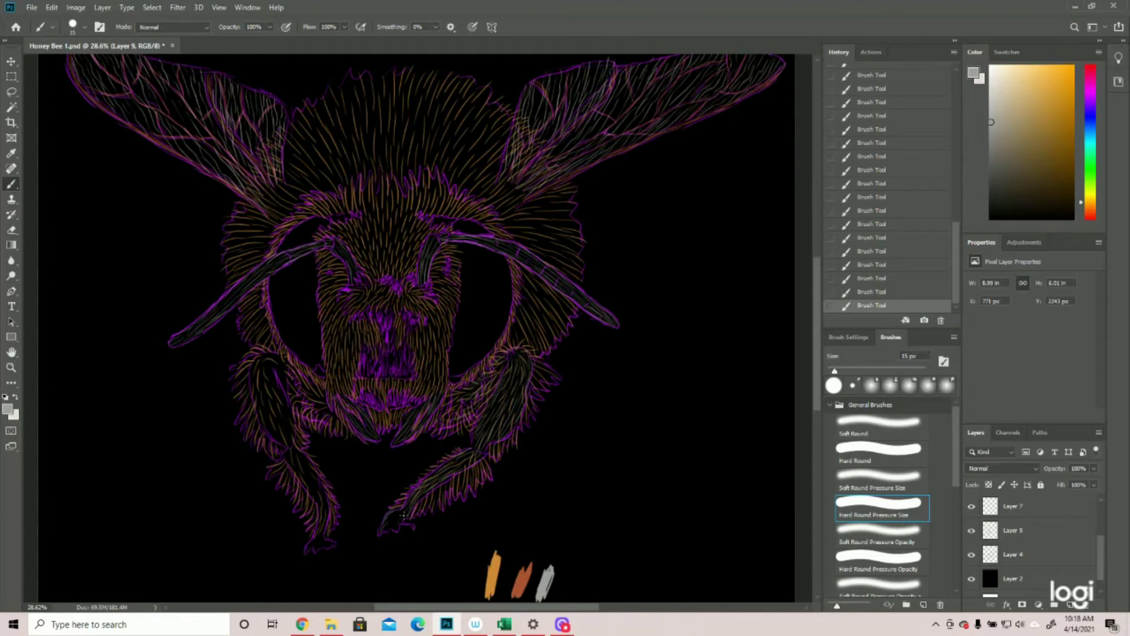
pyautogui.moveTo(403, 514); pyautogui.dragTo(384, 533)
# Step: Paint grey hairs inside the left foreleg from its upper joint down through the segments
pyautogui.moveTo(288, 405)
pyautogui.mouseDown()
pyautogui.moveTo(327, 421)
pyautogui.moveTo(318, 415)
pyautogui.mouseUp()
pyautogui.moveTo(265, 361); pyautogui.dragTo(253, 382)
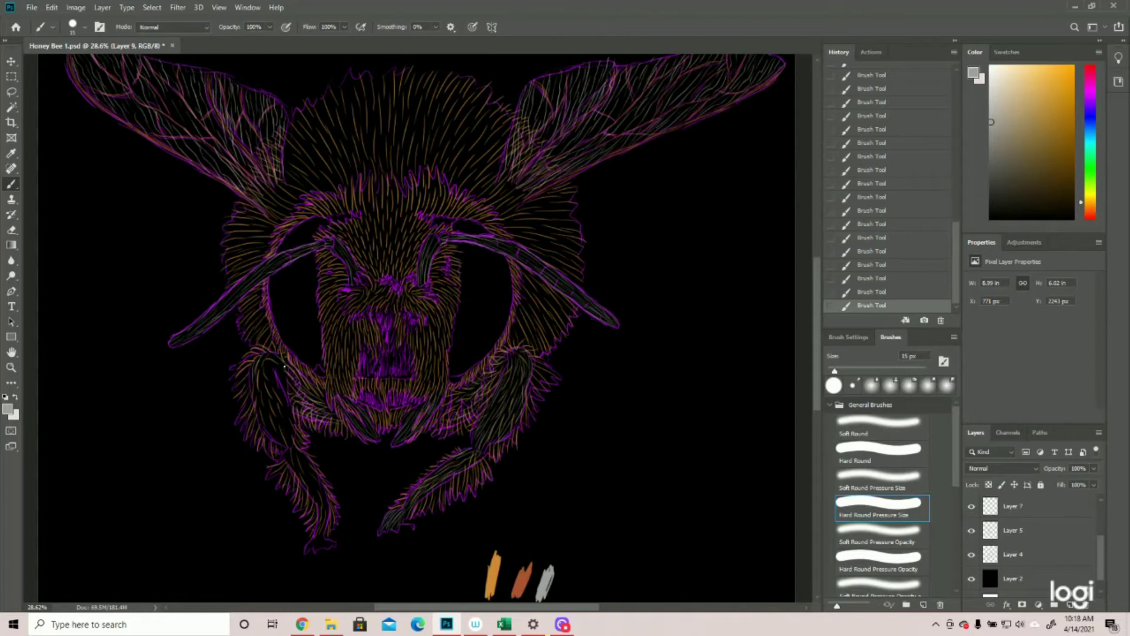
pyautogui.moveTo(277, 360)
pyautogui.mouseDown()
pyautogui.moveTo(288, 413)
pyautogui.moveTo(276, 383)
pyautogui.moveTo(295, 385)
pyautogui.moveTo(265, 378)
pyautogui.moveTo(266, 432)
pyautogui.mouseUp()
pyautogui.moveTo(271, 386)
pyautogui.mouseDown()
pyautogui.moveTo(292, 450)
pyautogui.moveTo(274, 436)
pyautogui.moveTo(291, 442)
pyautogui.mouseUp()
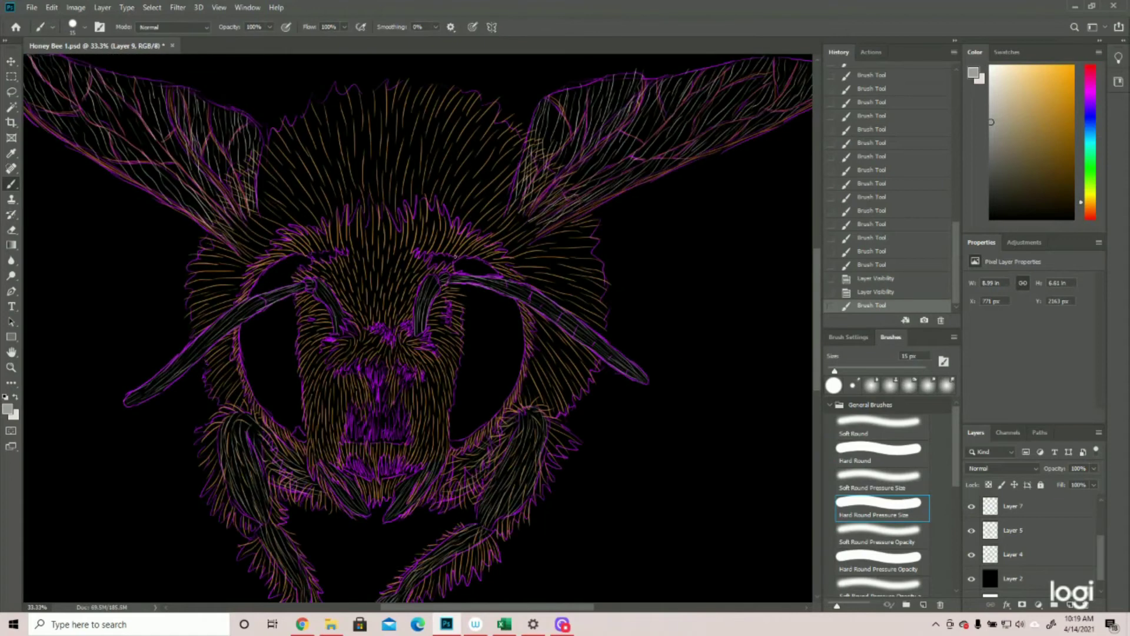
# Step: Paint short grey hairs on the dark patches above both antenna bases
pyautogui.moveTo(455, 257)
pyautogui.mouseDown()
pyautogui.moveTo(451, 267)
pyautogui.moveTo(423, 262)
pyautogui.mouseUp()
pyautogui.moveTo(311, 253); pyautogui.dragTo(334, 260)
pyautogui.moveTo(336, 251); pyautogui.dragTo(342, 258)
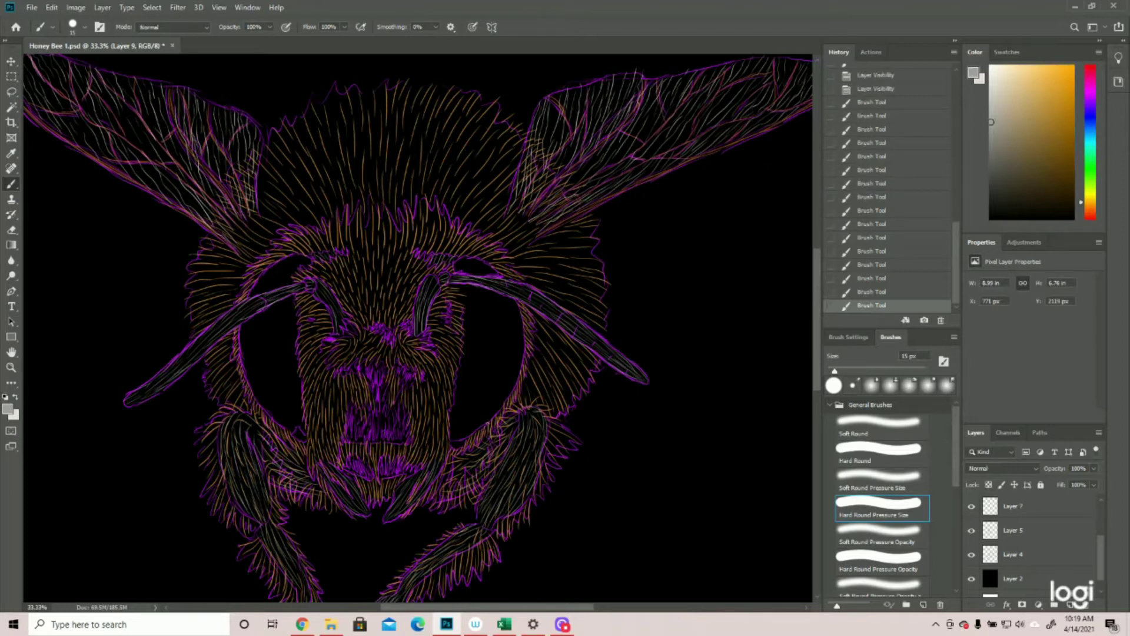
# Step: Hide the sketch and fill the dark gaps in the face's central plate and below the antenna bases with grey strokes
pyautogui.moveTo(461, 440); pyautogui.dragTo(451, 447)
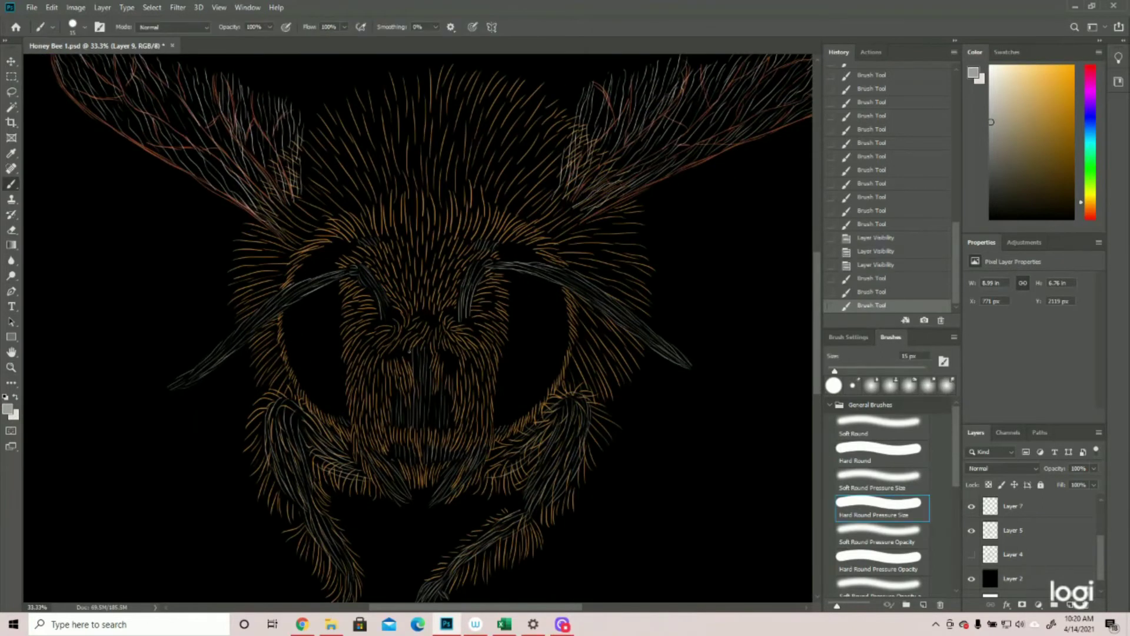
pyautogui.moveTo(410, 352); pyautogui.dragTo(391, 356)
pyautogui.moveTo(388, 350)
pyautogui.mouseDown()
pyautogui.moveTo(446, 352)
pyautogui.moveTo(430, 346)
pyautogui.moveTo(441, 344)
pyautogui.moveTo(441, 369)
pyautogui.moveTo(450, 352)
pyautogui.moveTo(453, 377)
pyautogui.moveTo(454, 351)
pyautogui.moveTo(455, 377)
pyautogui.moveTo(458, 351)
pyautogui.moveTo(437, 409)
pyautogui.moveTo(432, 393)
pyautogui.moveTo(432, 433)
pyautogui.moveTo(440, 412)
pyautogui.mouseUp()
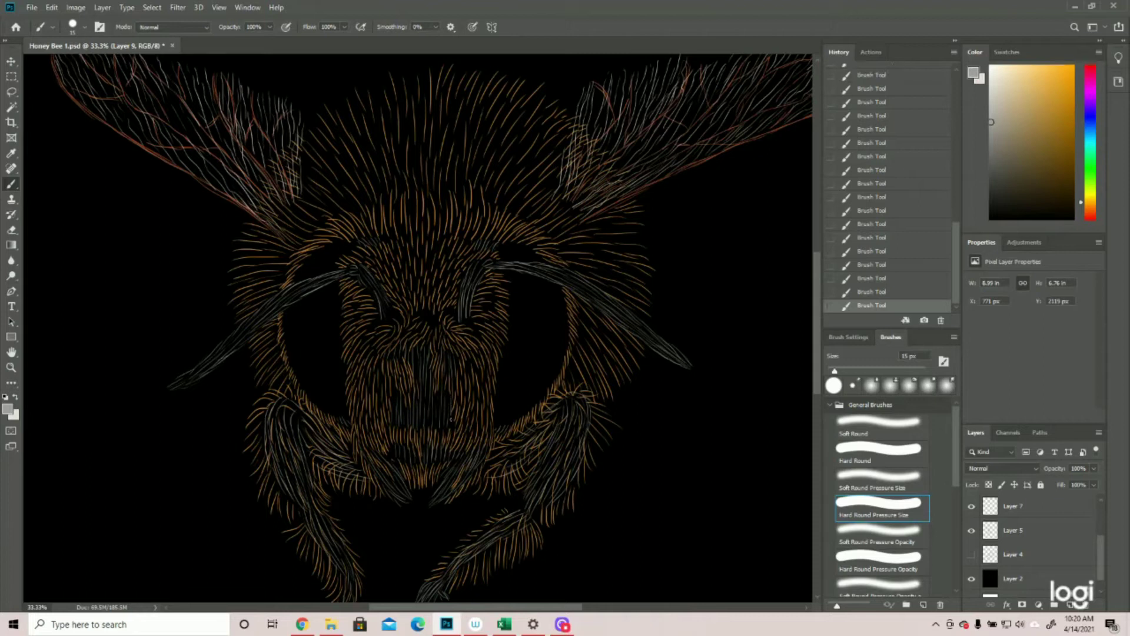
pyautogui.moveTo(463, 317); pyautogui.dragTo(469, 327)
pyautogui.moveTo(433, 314); pyautogui.dragTo(434, 324)
pyautogui.moveTo(378, 313); pyautogui.dragTo(374, 330)
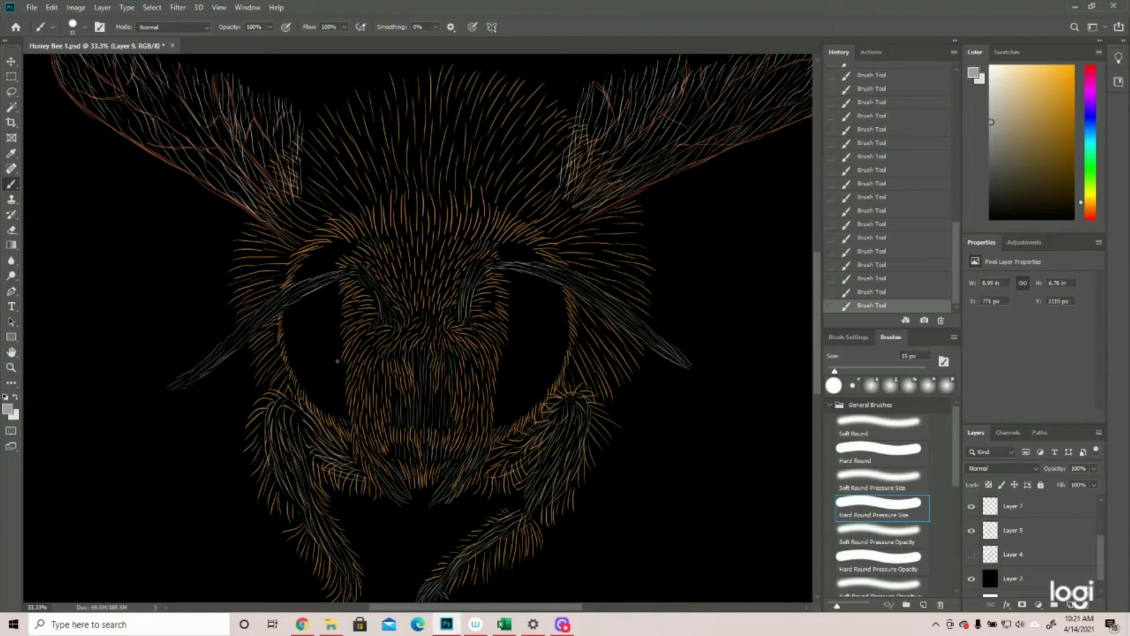
# Step: On a new layer, paint long curved grey lines down the right eye from its upper rim to the lower edge
pyautogui.click(10, 184)
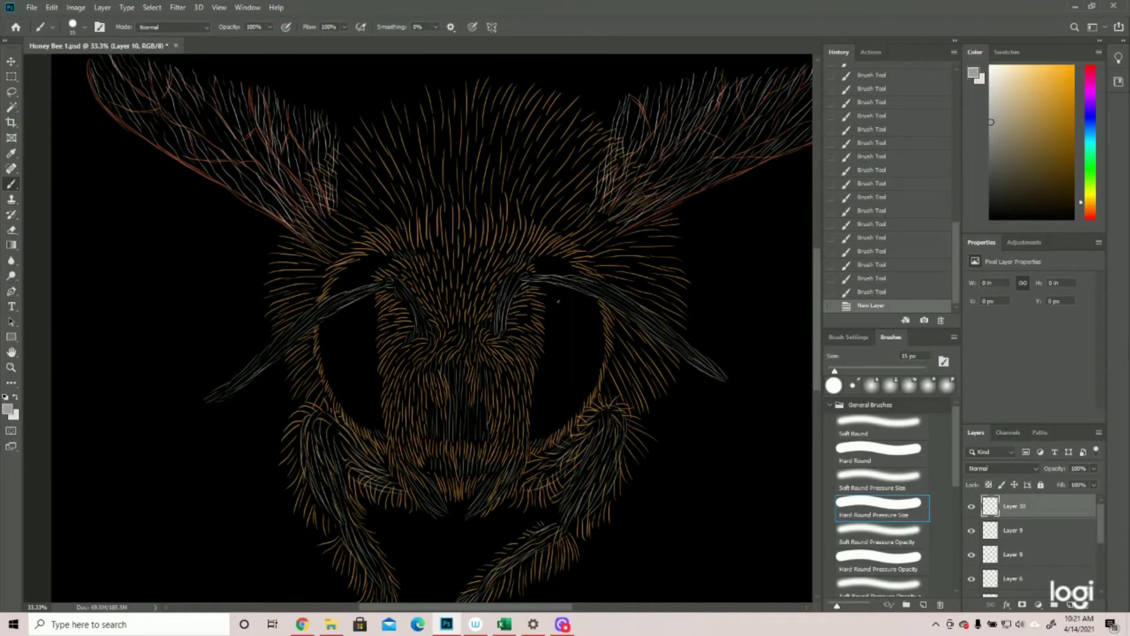
pyautogui.moveTo(540, 298)
pyautogui.mouseDown()
pyautogui.moveTo(589, 354)
pyautogui.moveTo(555, 301)
pyautogui.mouseUp()
pyautogui.moveTo(600, 347)
pyautogui.mouseDown()
pyautogui.moveTo(553, 295)
pyautogui.moveTo(600, 325)
pyautogui.moveTo(596, 340)
pyautogui.moveTo(570, 324)
pyautogui.moveTo(580, 329)
pyautogui.mouseUp()
pyautogui.moveTo(551, 291); pyautogui.dragTo(574, 303)
pyautogui.moveTo(537, 268); pyautogui.dragTo(548, 257)
pyautogui.moveTo(591, 300)
pyautogui.mouseDown()
pyautogui.moveTo(596, 307)
pyautogui.moveTo(541, 346)
pyautogui.moveTo(577, 381)
pyautogui.moveTo(576, 395)
pyautogui.moveTo(583, 375)
pyautogui.moveTo(580, 411)
pyautogui.mouseUp()
pyautogui.moveTo(548, 354); pyautogui.dragTo(563, 401)
pyautogui.moveTo(537, 359); pyautogui.dragTo(551, 411)
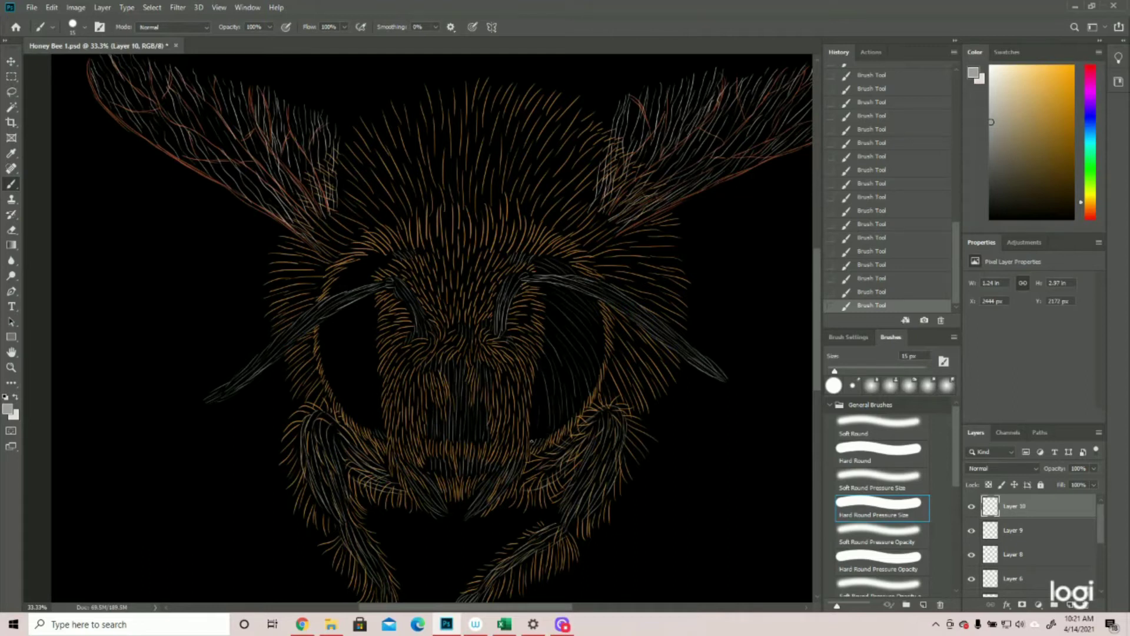
pyautogui.moveTo(546, 420); pyautogui.dragTo(540, 434)
pyautogui.moveTo(532, 394); pyautogui.dragTo(536, 428)
# Step: Crosshatch the right eye with grey lines in the opposite direction and check it on the whole bee
pyautogui.moveTo(545, 272); pyautogui.dragTo(547, 261)
pyautogui.moveTo(554, 303); pyautogui.dragTo(546, 316)
pyautogui.moveTo(586, 302); pyautogui.dragTo(579, 337)
pyautogui.moveTo(603, 323); pyautogui.dragTo(593, 377)
pyautogui.moveTo(579, 340); pyautogui.dragTo(567, 375)
pyautogui.scroll(-4, 430, 381)
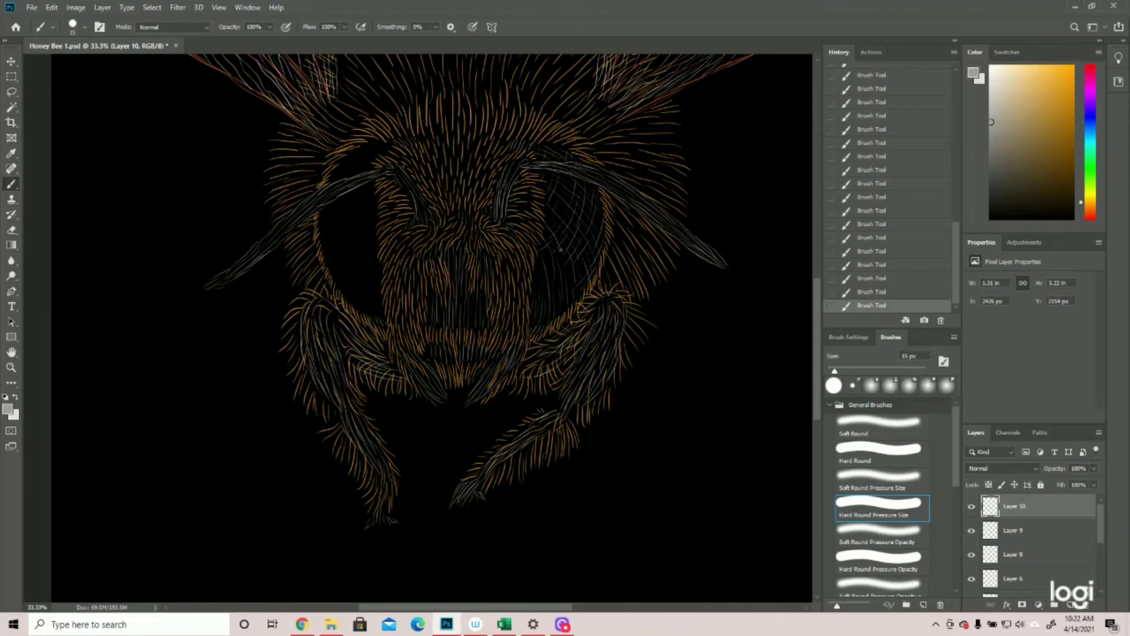
pyautogui.moveTo(574, 279); pyautogui.dragTo(536, 293)
pyautogui.moveTo(541, 301)
pyautogui.mouseDown()
pyautogui.moveTo(526, 313)
pyautogui.moveTo(534, 319)
pyautogui.mouseUp()
pyautogui.click(8, 368)
pyautogui.moveTo(502, 357); pyautogui.dragTo(434, 357)
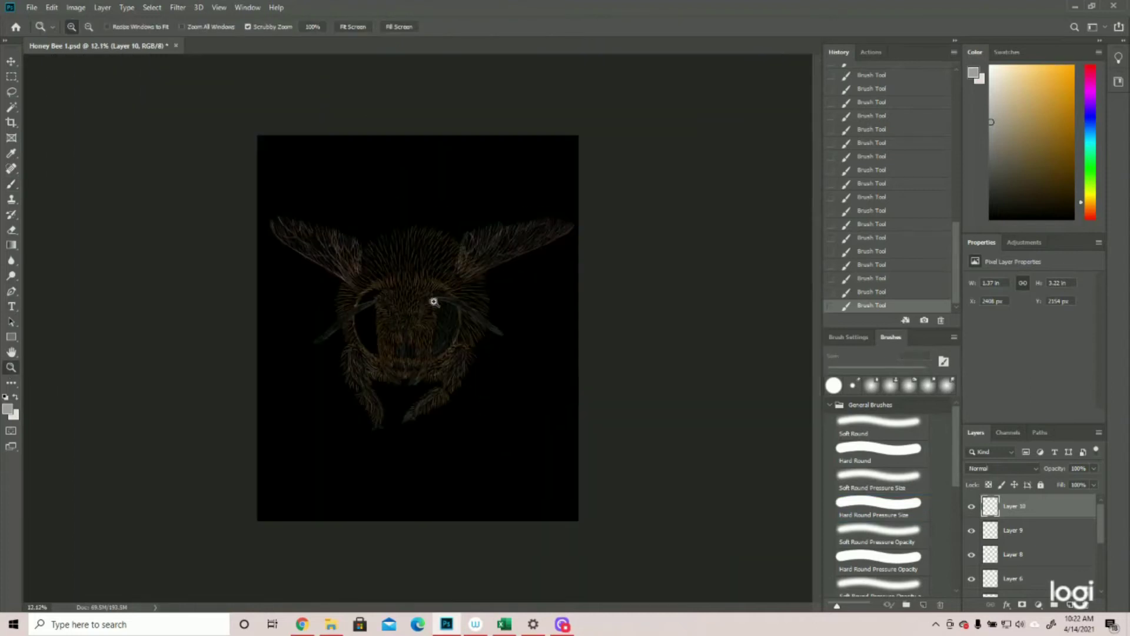
# Step: Paint long curved grey lines across the left eye from its upper rim to the lower corner
pyautogui.click(373, 289)
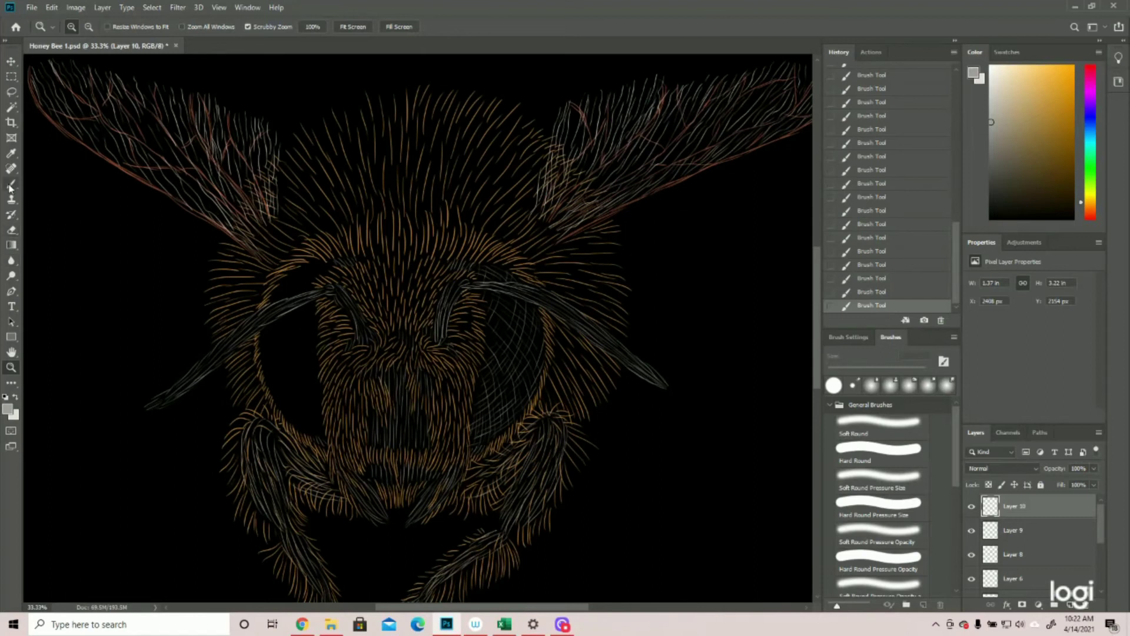
pyautogui.click(10, 187)
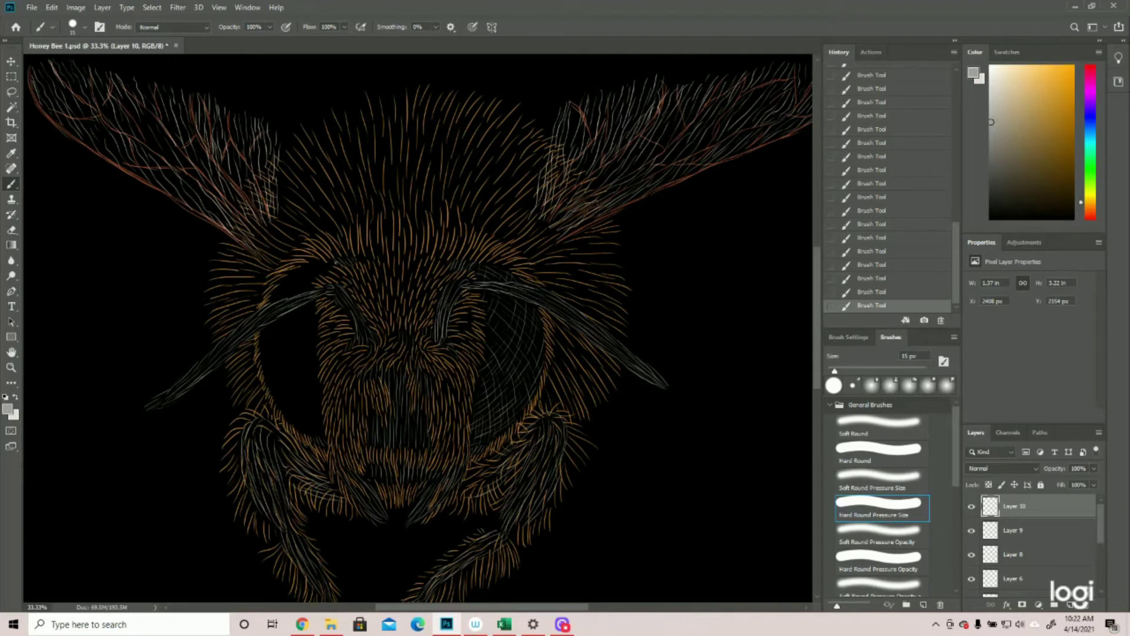
pyautogui.moveTo(321, 263)
pyautogui.mouseDown()
pyautogui.moveTo(298, 267)
pyautogui.moveTo(308, 284)
pyautogui.moveTo(286, 277)
pyautogui.moveTo(305, 294)
pyautogui.moveTo(279, 294)
pyautogui.moveTo(285, 302)
pyautogui.moveTo(278, 285)
pyautogui.moveTo(303, 320)
pyautogui.moveTo(286, 317)
pyautogui.moveTo(299, 331)
pyautogui.moveTo(286, 311)
pyautogui.moveTo(304, 316)
pyautogui.moveTo(303, 306)
pyautogui.moveTo(304, 322)
pyautogui.moveTo(279, 328)
pyautogui.mouseUp()
pyautogui.moveTo(302, 428); pyautogui.dragTo(328, 439)
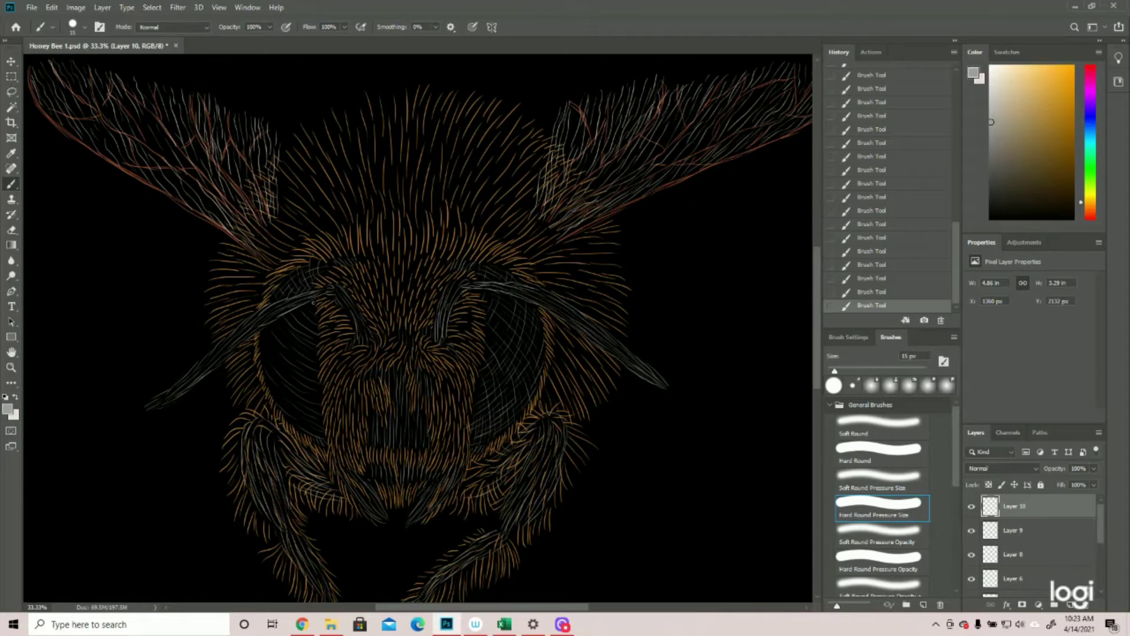
# Step: Crosshatch the left eye with grey lines running against the first set
pyautogui.moveTo(306, 315); pyautogui.dragTo(293, 349)
pyautogui.moveTo(276, 378); pyautogui.dragTo(267, 360)
pyautogui.moveTo(310, 324)
pyautogui.mouseDown()
pyautogui.moveTo(319, 396)
pyautogui.moveTo(292, 331)
pyautogui.moveTo(297, 382)
pyautogui.moveTo(294, 350)
pyautogui.moveTo(296, 381)
pyautogui.moveTo(278, 338)
pyautogui.moveTo(280, 373)
pyautogui.moveTo(288, 389)
pyautogui.moveTo(281, 360)
pyautogui.moveTo(297, 411)
pyautogui.mouseUp()
pyautogui.hotkey('ctrl', 'z')
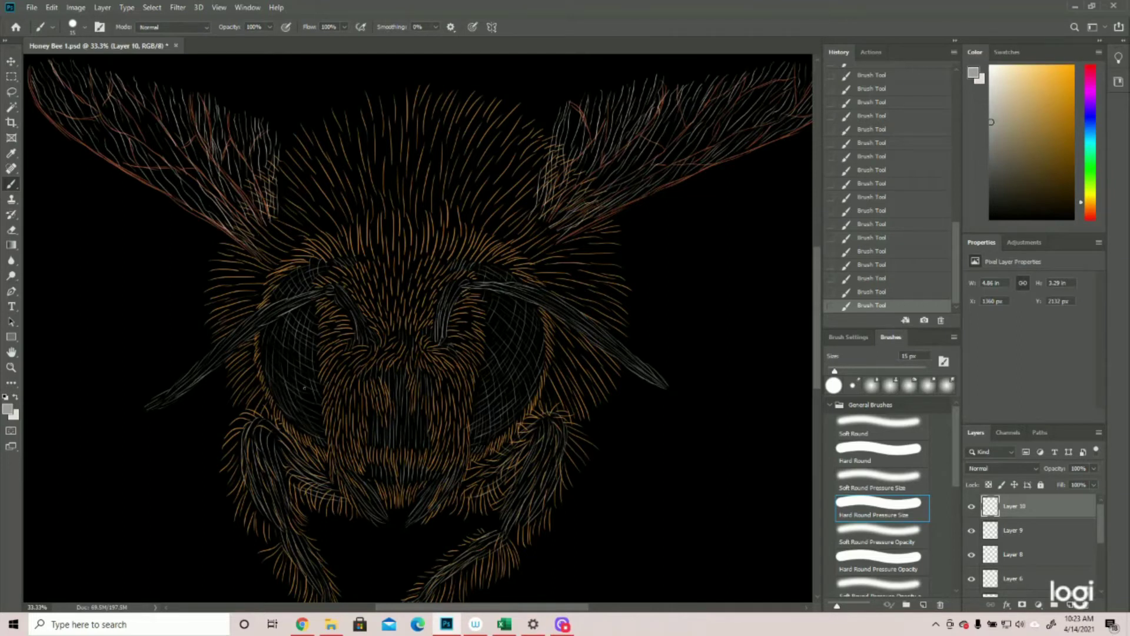
pyautogui.moveTo(316, 423); pyautogui.dragTo(307, 408)
# Step: Check the finished eyes on the whole bee and save the document
pyautogui.click(10, 368)
pyautogui.moveTo(443, 373); pyautogui.dragTo(406, 377)
pyautogui.scroll(-2, 510, 404)
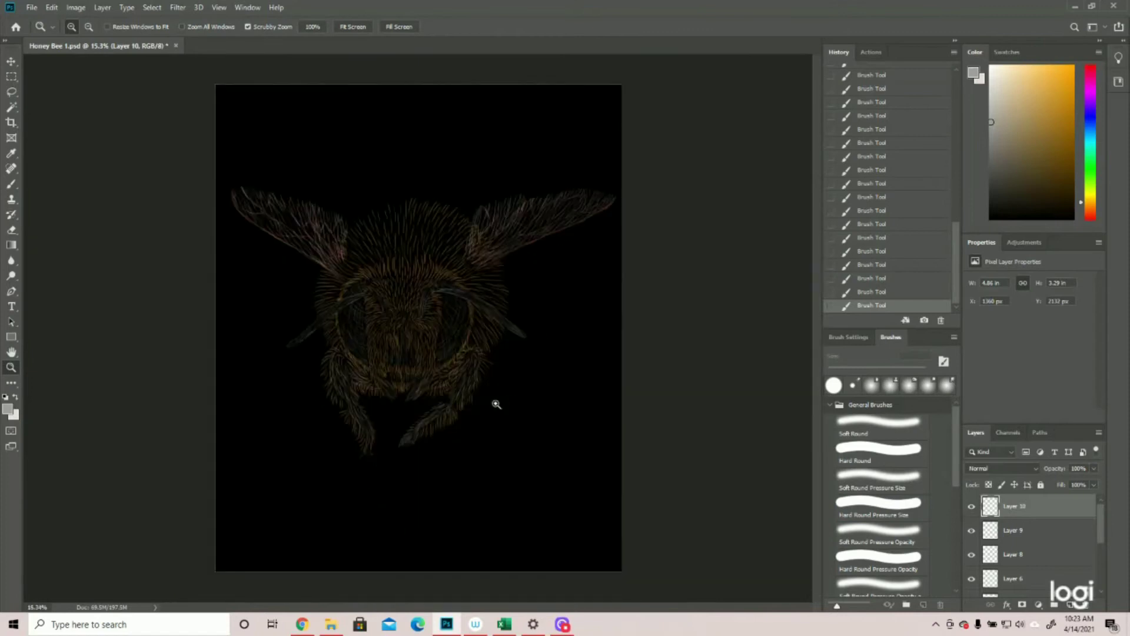
pyautogui.scroll(-2, 379, 253)
pyautogui.scroll(1, 382, 252)
pyautogui.scroll(1, 383, 252)
pyautogui.click(32, 7)
pyautogui.click(38, 127)
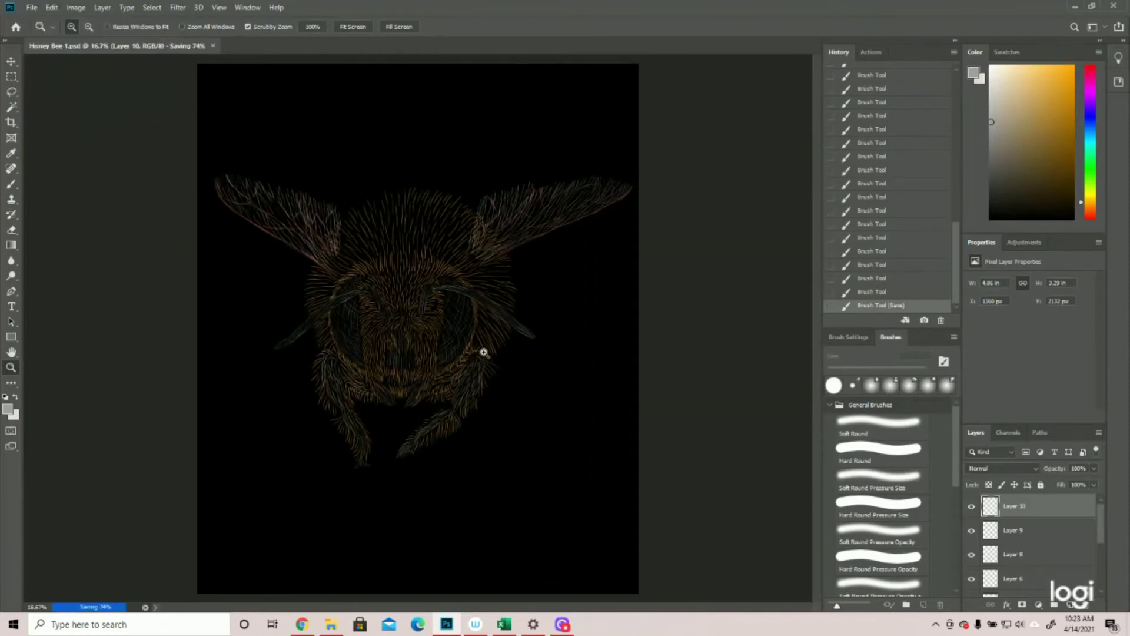
pyautogui.click(387, 202)
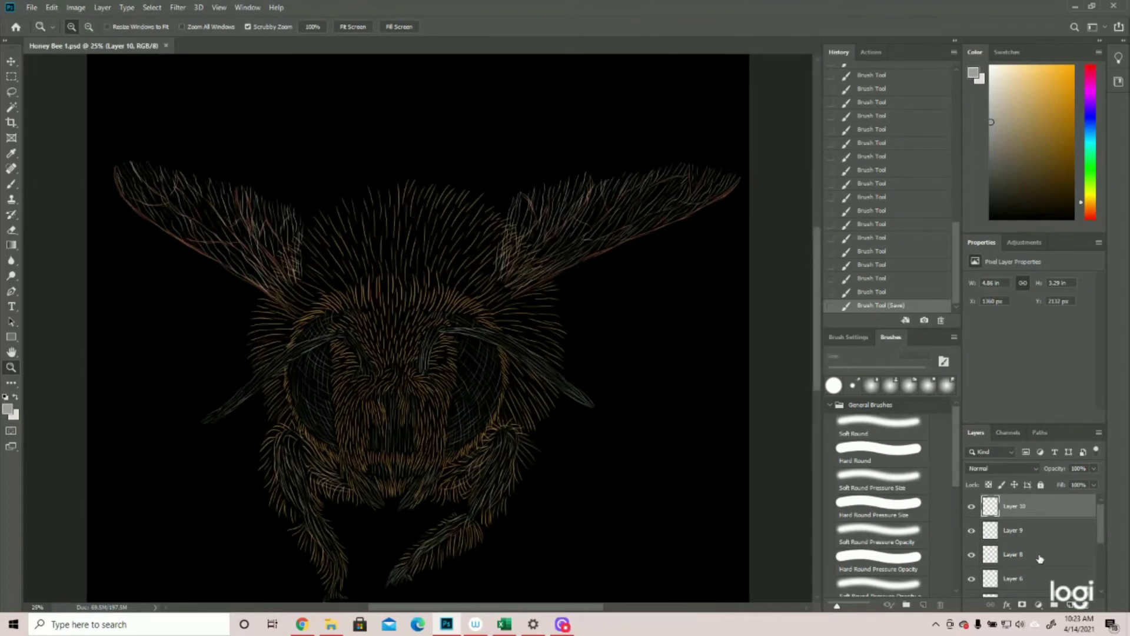
# Step: Toggle the sketch on Layer 4 to compare it with the painted bee
pyautogui.scroll(-3, 1045, 570)
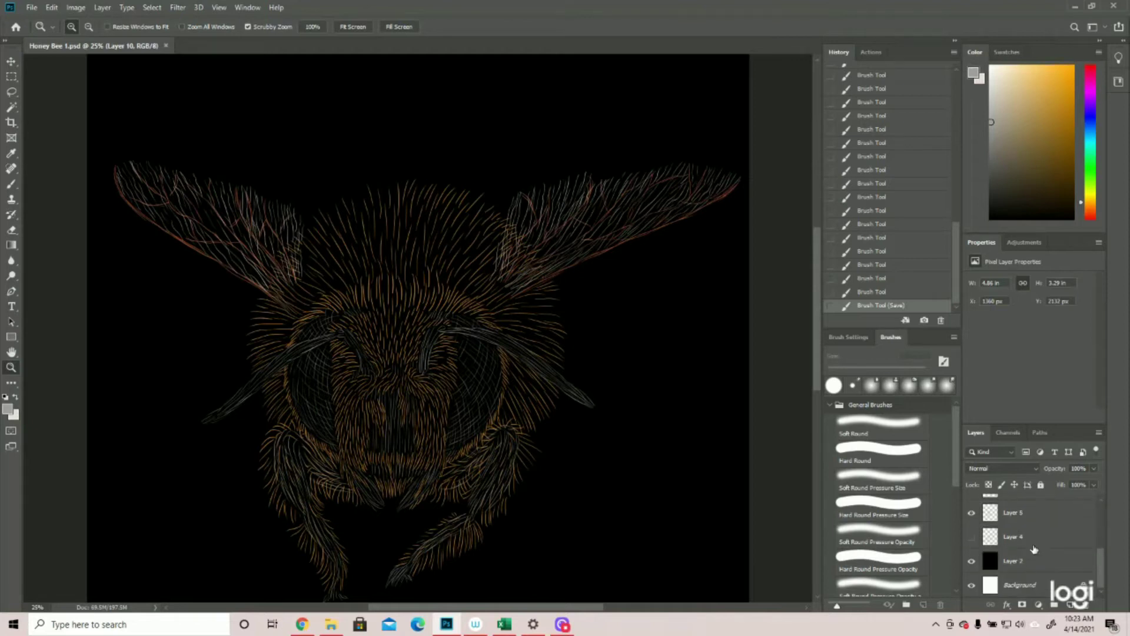
pyautogui.click(971, 536)
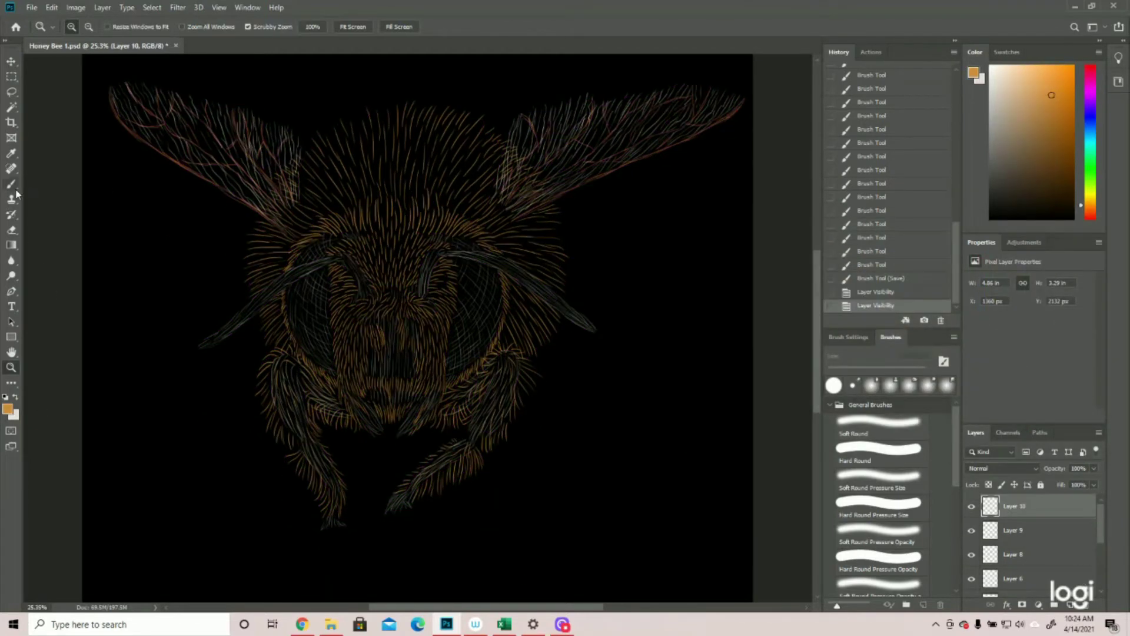
pyautogui.press('b')
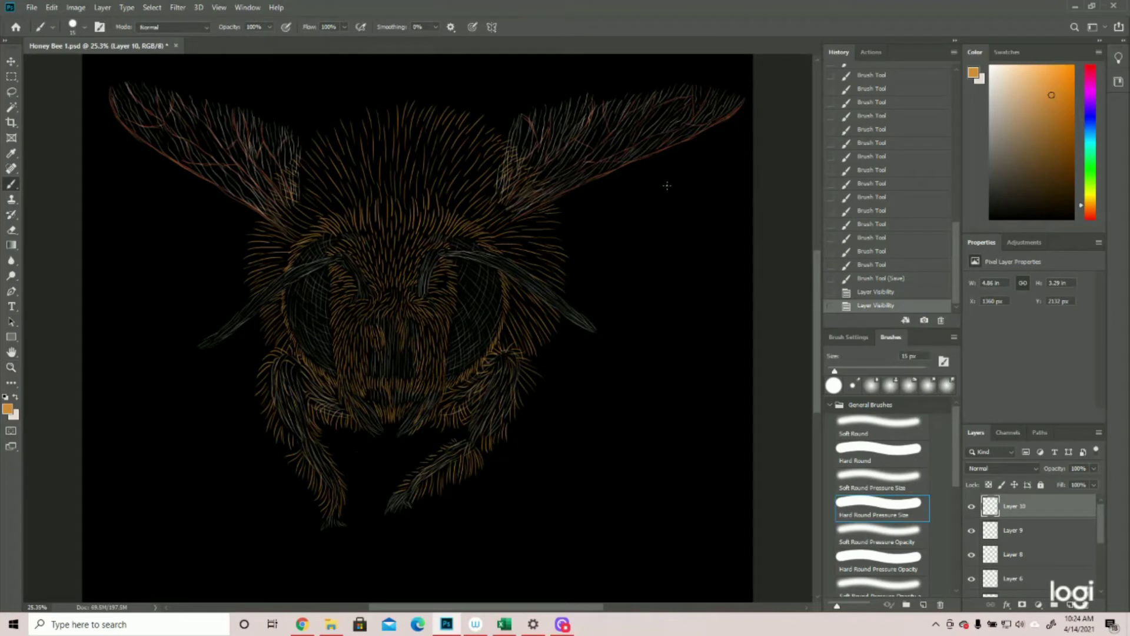
pyautogui.moveTo(673, 166); pyautogui.dragTo(657, 190)
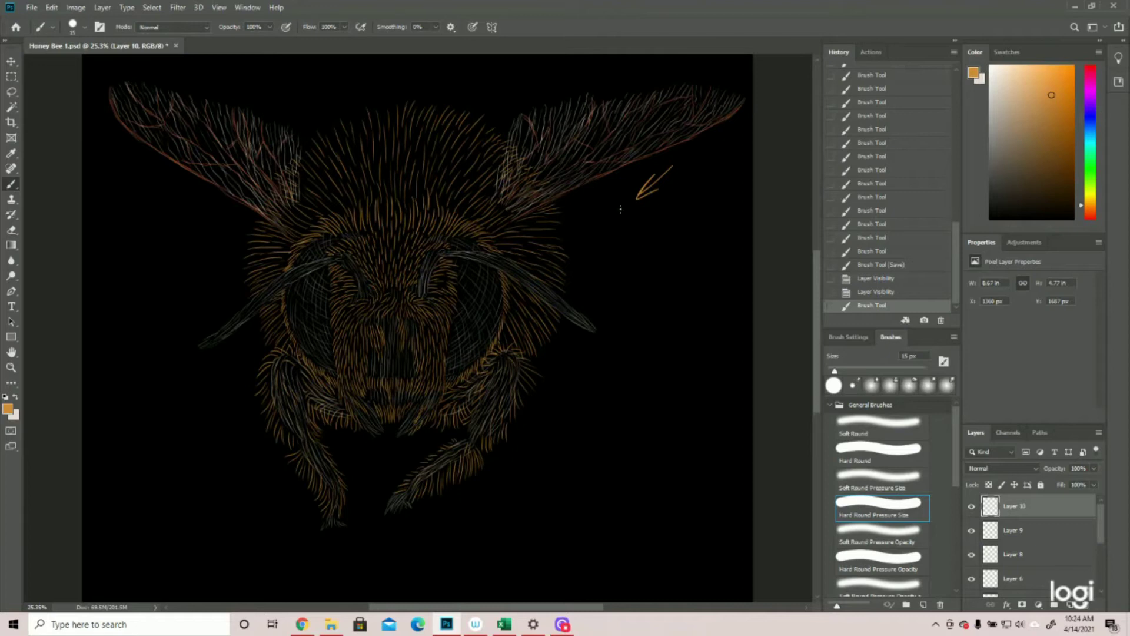
pyautogui.moveTo(501, 246)
pyautogui.mouseDown()
pyautogui.moveTo(470, 227)
pyautogui.moveTo(500, 235)
pyautogui.moveTo(474, 241)
pyautogui.mouseUp()
pyautogui.moveTo(486, 104); pyautogui.dragTo(498, 108)
pyautogui.moveTo(600, 247); pyautogui.dragTo(585, 252)
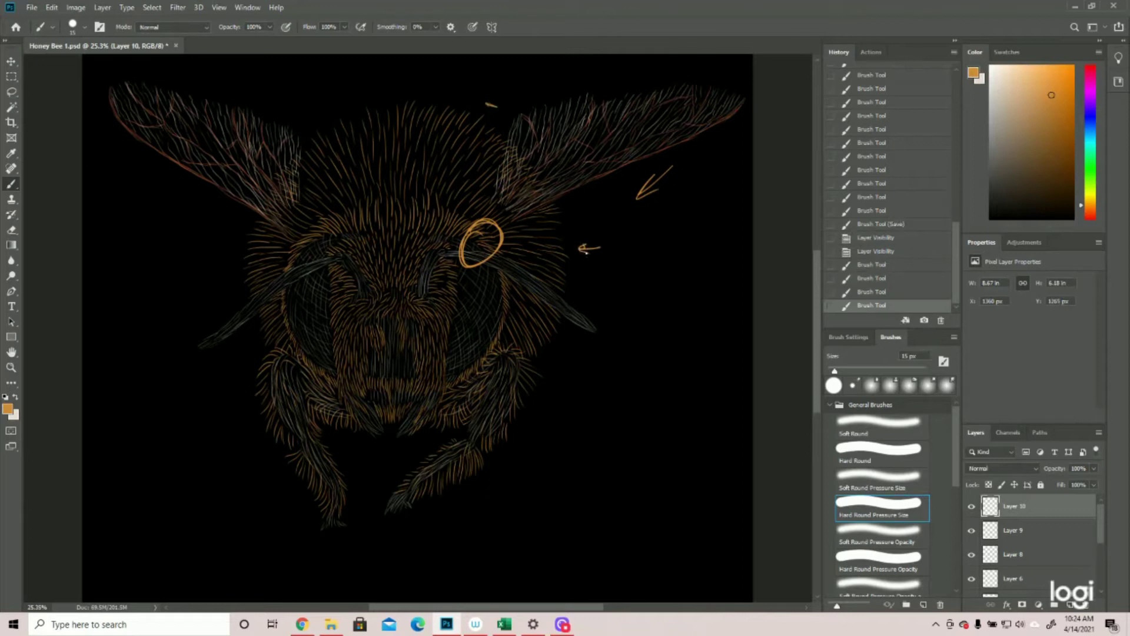
pyautogui.click(879, 252)
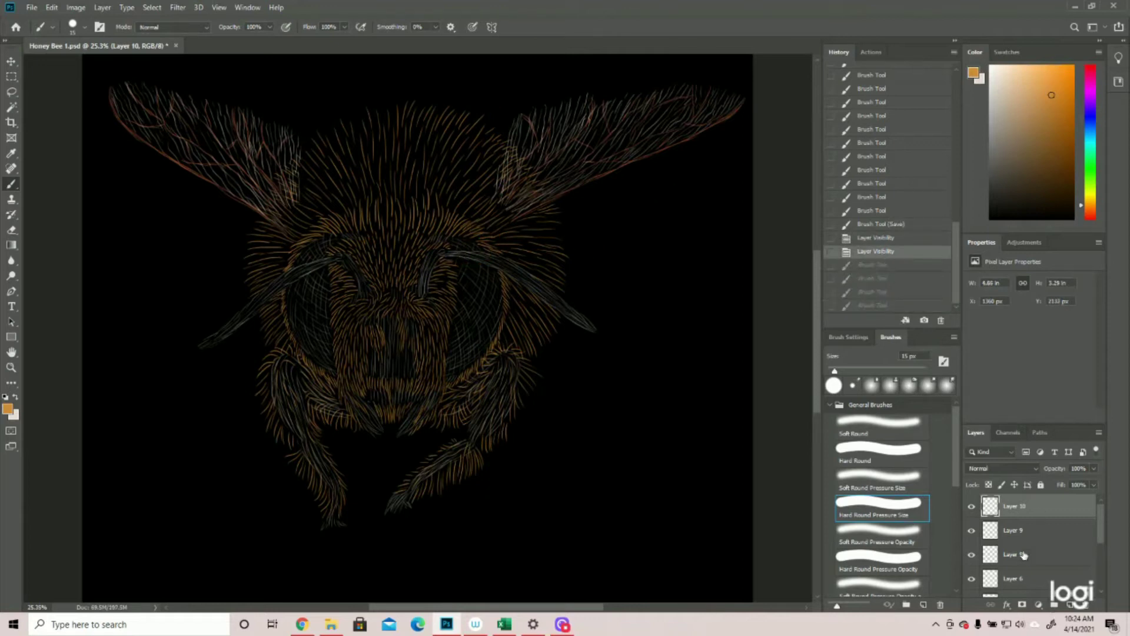
# Step: Add a new layer above Layer 10 for a second coat of fur and ready the brush
pyautogui.click(970, 514)
pyautogui.click(971, 514)
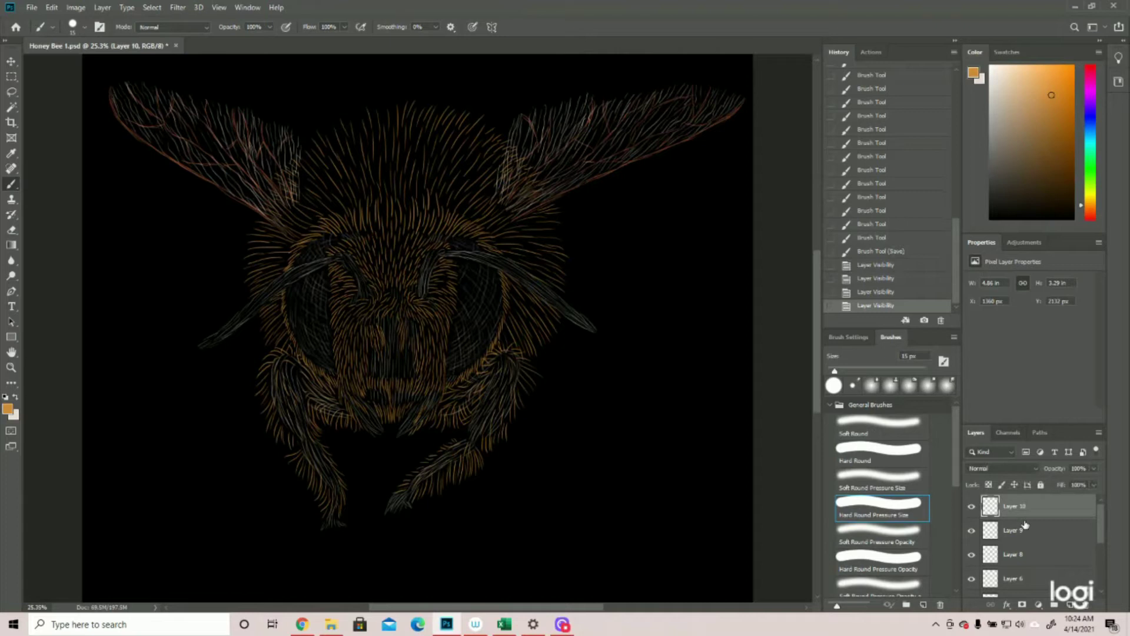
pyautogui.click(1070, 606)
pyautogui.press('z')
pyautogui.click(388, 314)
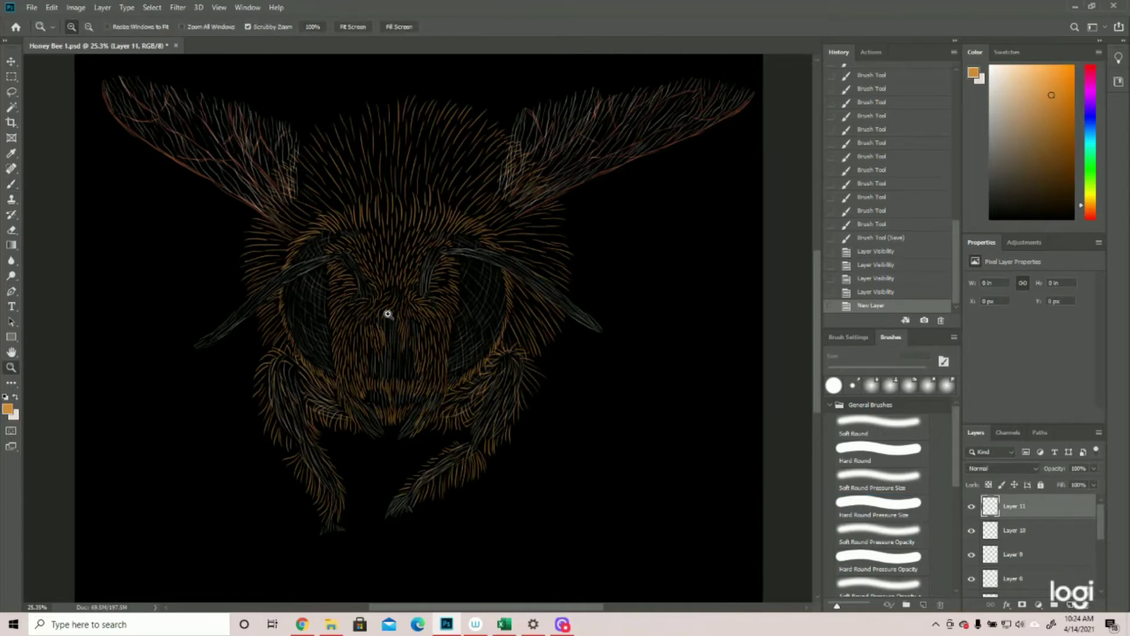
pyautogui.click(11, 184)
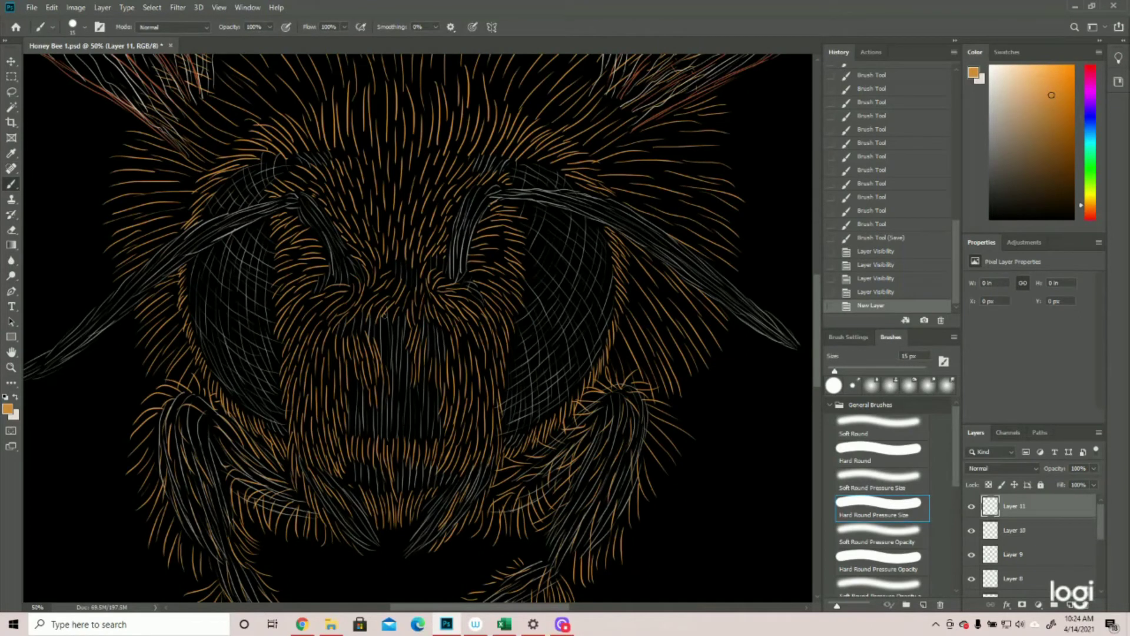
# Step: Try painting a dense tuft of orange hairs on the face beside and below the right antenna's base
pyautogui.moveTo(418, 293); pyautogui.dragTo(424, 306)
pyautogui.moveTo(421, 290); pyautogui.dragTo(423, 315)
pyautogui.moveTo(421, 297); pyautogui.dragTo(425, 319)
pyautogui.moveTo(424, 296); pyautogui.dragTo(443, 329)
pyautogui.moveTo(439, 312); pyautogui.dragTo(443, 327)
pyautogui.moveTo(431, 303); pyautogui.dragTo(440, 323)
pyautogui.moveTo(431, 268)
pyautogui.mouseDown()
pyautogui.moveTo(425, 293)
pyautogui.moveTo(434, 289)
pyautogui.mouseUp()
pyautogui.moveTo(433, 271); pyautogui.dragTo(436, 289)
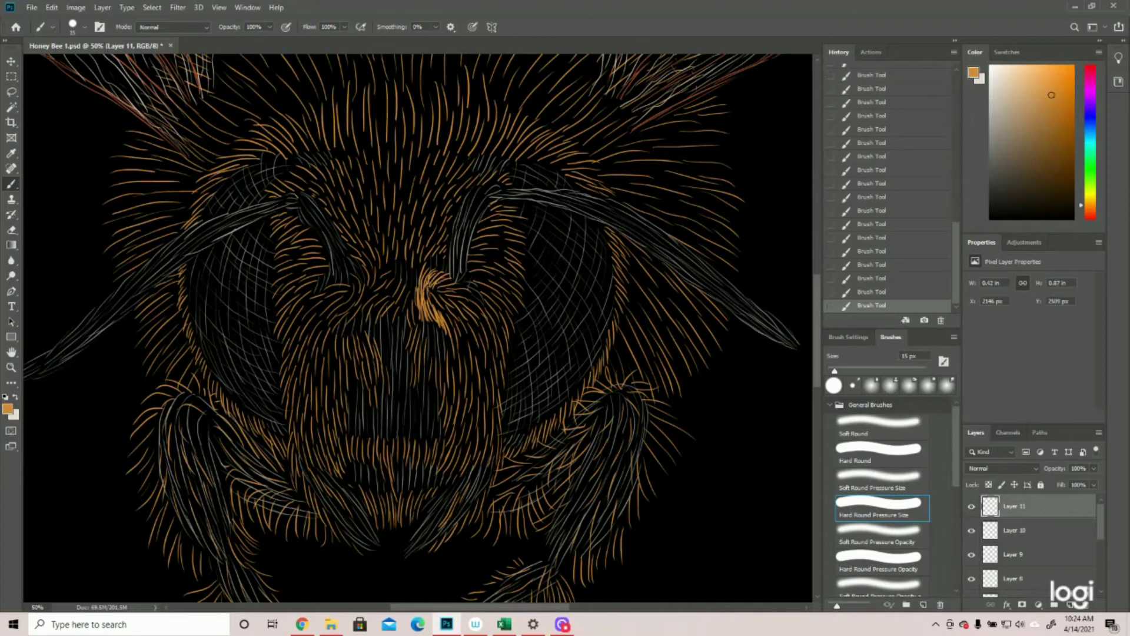
pyautogui.moveTo(455, 284)
pyautogui.mouseDown()
pyautogui.moveTo(467, 286)
pyautogui.moveTo(451, 336)
pyautogui.mouseUp()
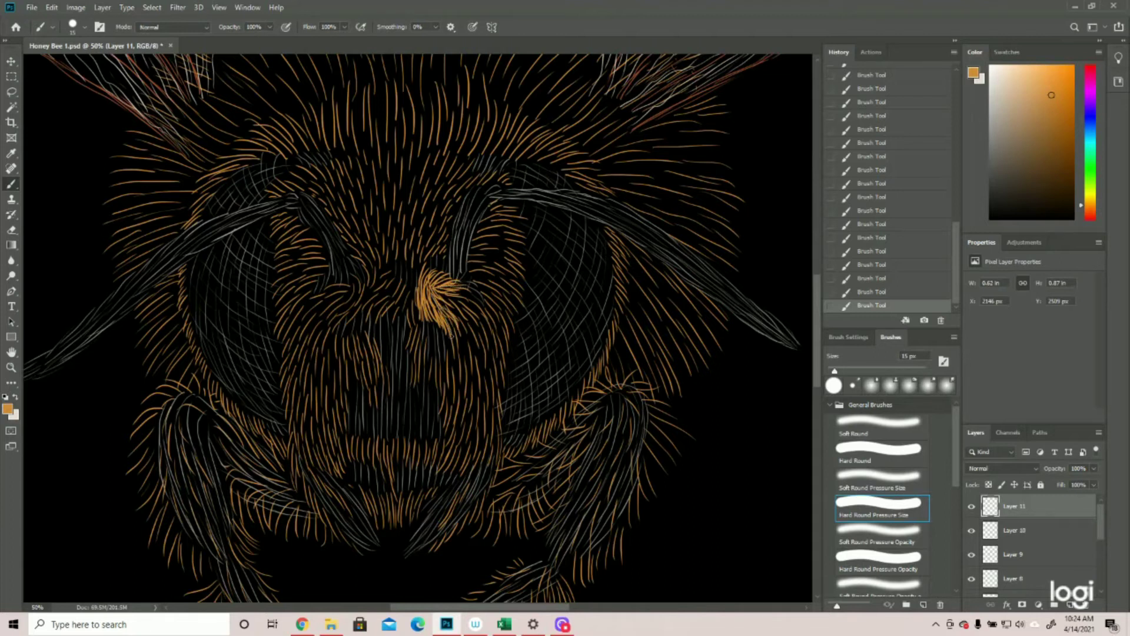
# Step: Try extending the dense orange hairs across the middle of the face towards the left antenna's base
pyautogui.moveTo(437, 294)
pyautogui.mouseDown()
pyautogui.moveTo(485, 310)
pyautogui.moveTo(461, 324)
pyautogui.moveTo(454, 314)
pyautogui.moveTo(464, 307)
pyautogui.moveTo(470, 336)
pyautogui.mouseUp()
pyautogui.moveTo(421, 309)
pyautogui.mouseDown()
pyautogui.moveTo(424, 333)
pyautogui.moveTo(413, 320)
pyautogui.mouseUp()
pyautogui.moveTo(418, 280)
pyautogui.mouseDown()
pyautogui.moveTo(412, 313)
pyautogui.moveTo(396, 323)
pyautogui.moveTo(407, 323)
pyautogui.mouseUp()
pyautogui.moveTo(417, 299); pyautogui.dragTo(417, 341)
pyautogui.moveTo(422, 321)
pyautogui.mouseDown()
pyautogui.moveTo(419, 346)
pyautogui.moveTo(406, 340)
pyautogui.mouseUp()
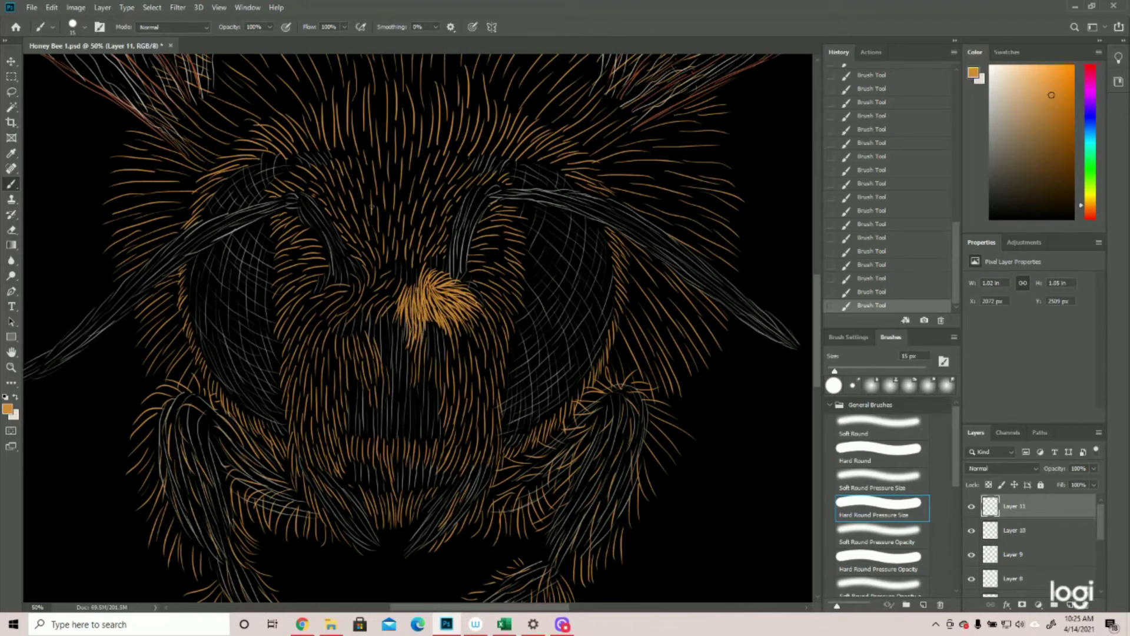
pyautogui.moveTo(405, 276)
pyautogui.mouseDown()
pyautogui.moveTo(393, 320)
pyautogui.moveTo(380, 299)
pyautogui.moveTo(361, 321)
pyautogui.mouseUp()
pyautogui.moveTo(374, 252)
pyautogui.mouseDown()
pyautogui.moveTo(362, 283)
pyautogui.moveTo(379, 274)
pyautogui.moveTo(366, 262)
pyautogui.mouseUp()
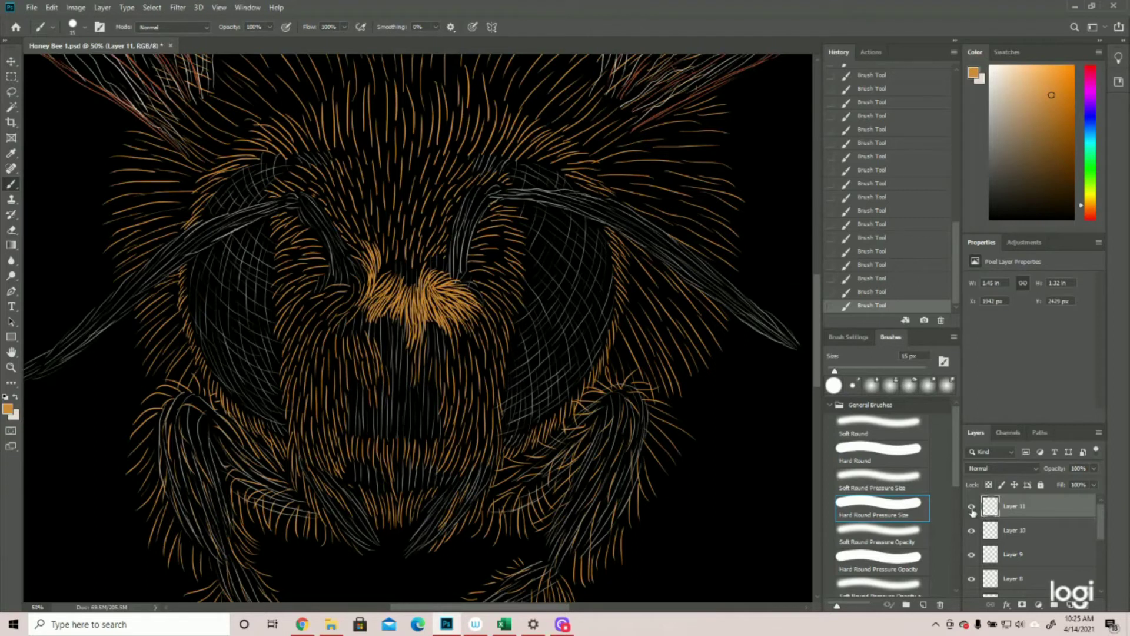
# Step: Delete Layer 11 with its trial fur strokes and add a new empty layer above Layer 10
pyautogui.scroll(10, 870, 202)
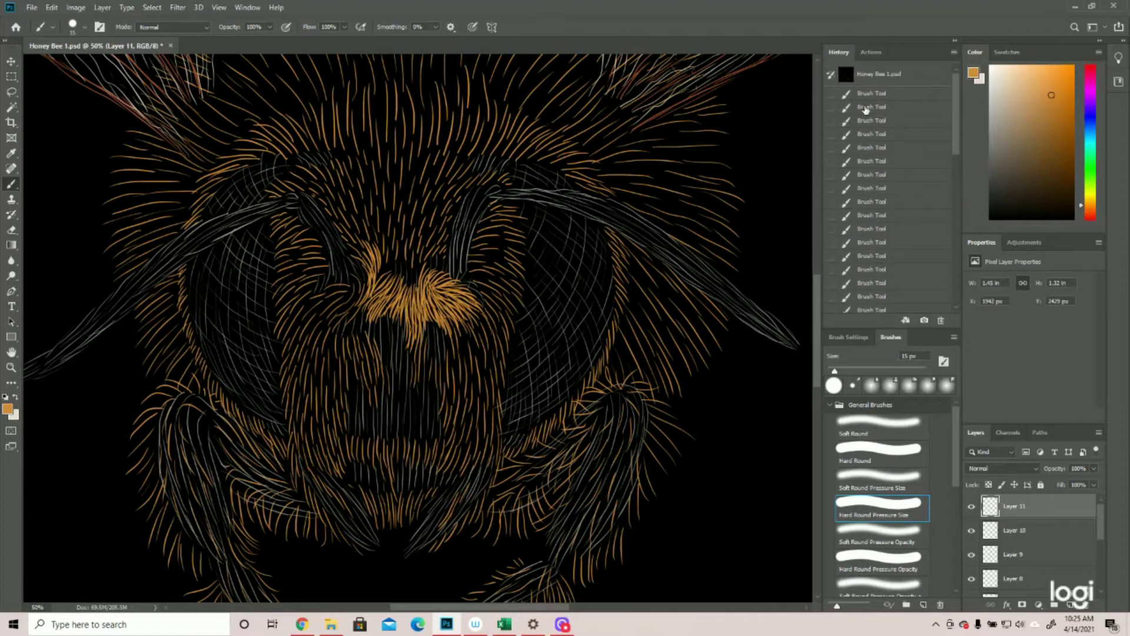
pyautogui.click(866, 95)
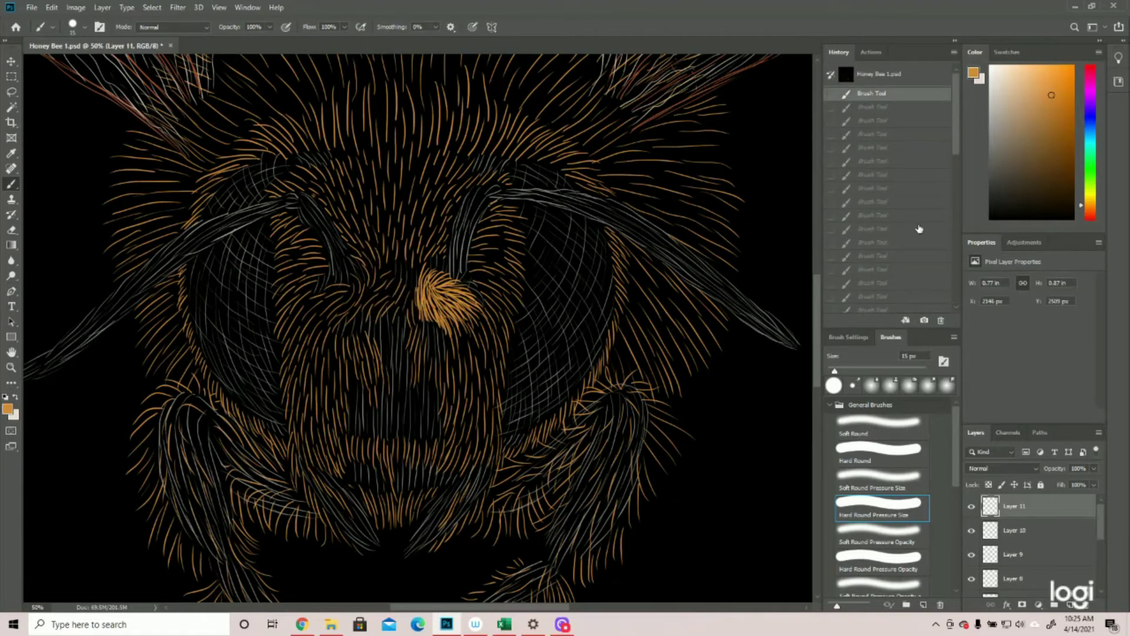
pyautogui.click(1089, 604)
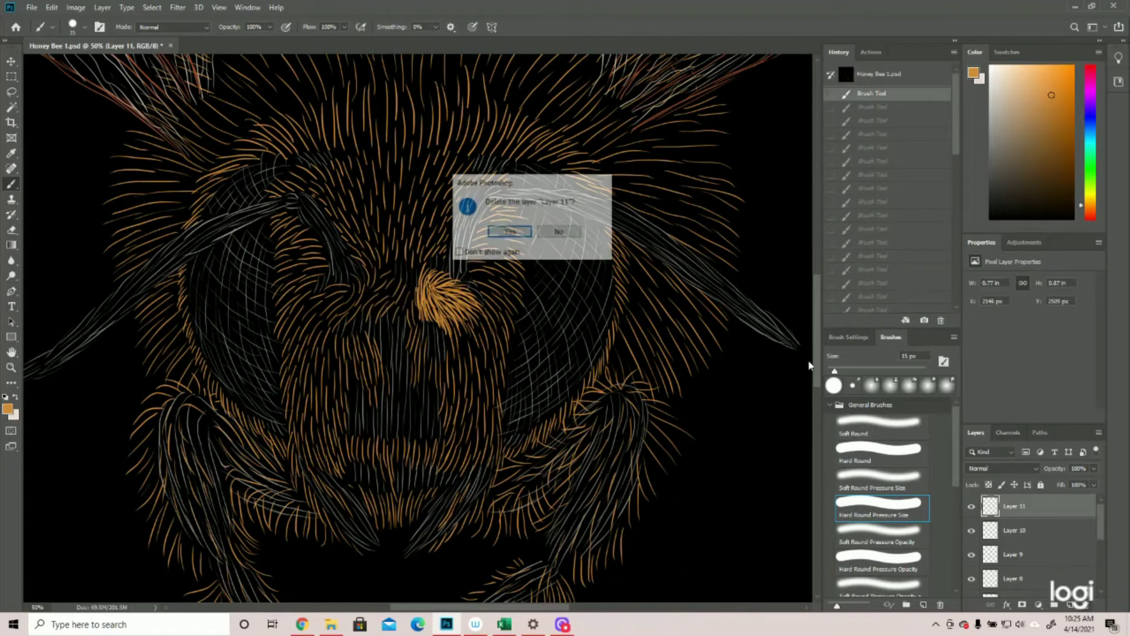
pyautogui.click(510, 230)
pyautogui.click(1069, 605)
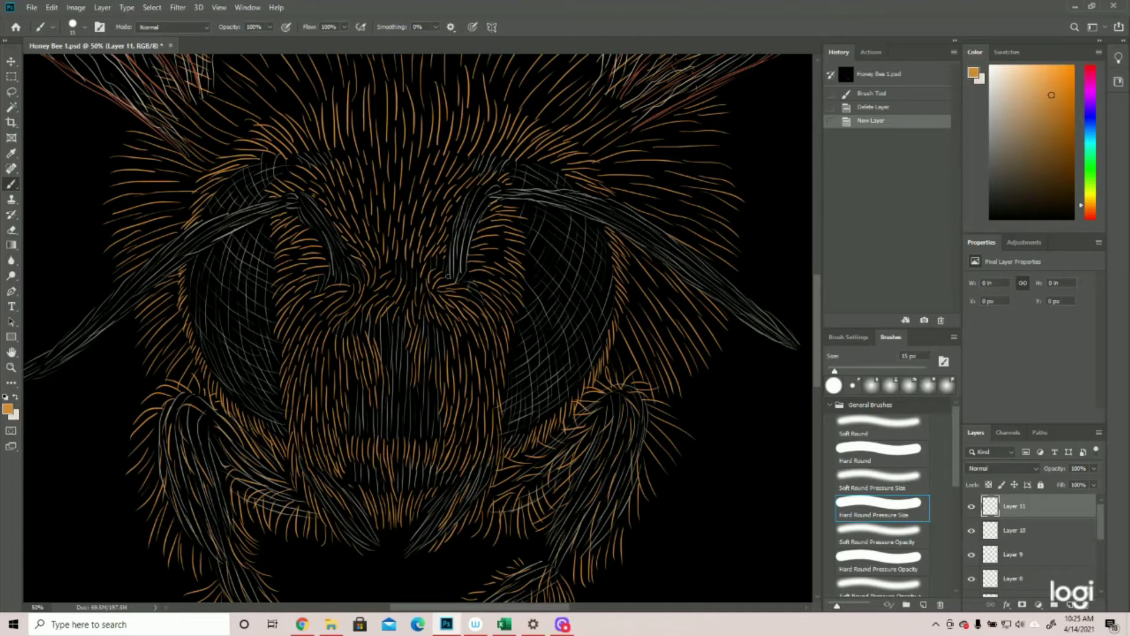
pyautogui.moveTo(580, 152); pyautogui.dragTo(559, 183)
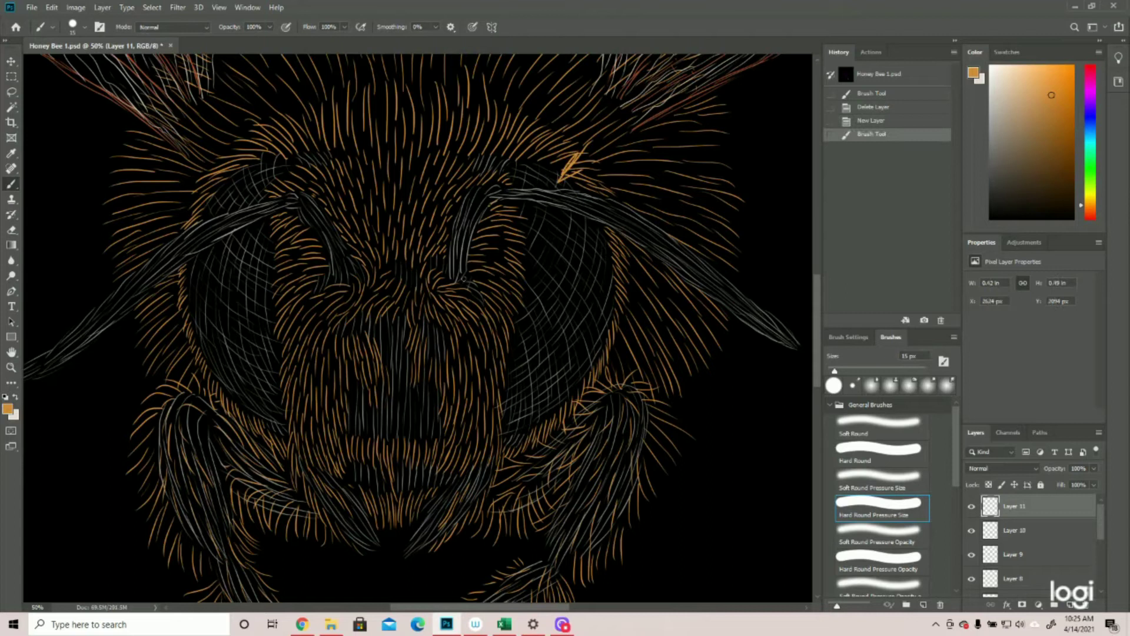
pyautogui.moveTo(464, 277)
pyautogui.mouseDown()
pyautogui.moveTo(436, 312)
pyautogui.moveTo(449, 275)
pyautogui.mouseUp()
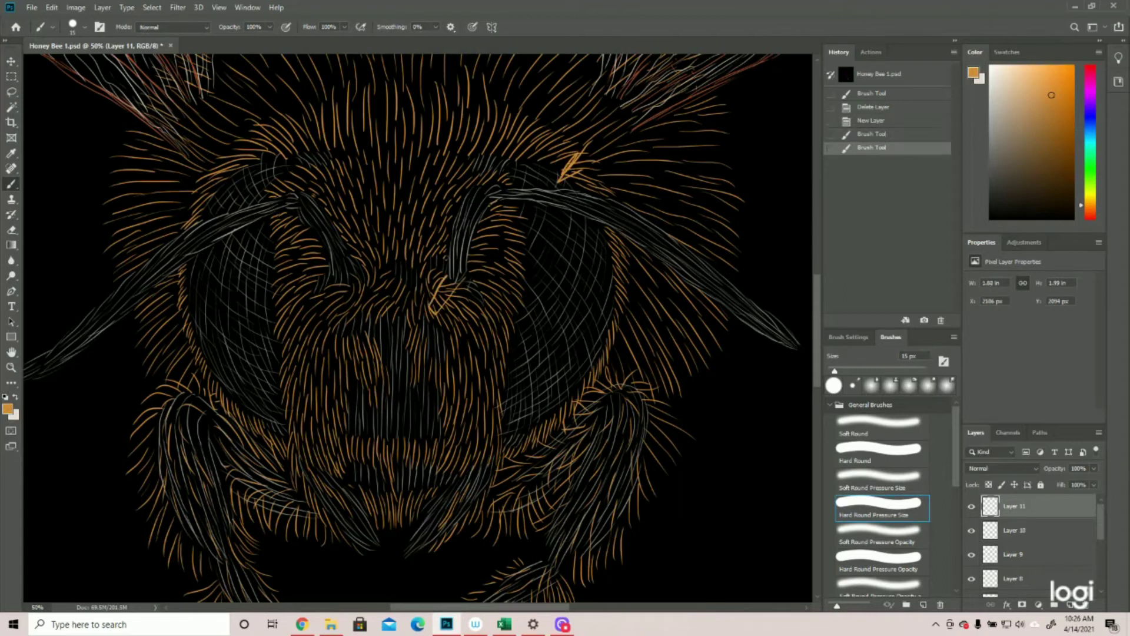
pyautogui.hotkey('ctrl', 'z')
pyautogui.hotkey('ctrl', 'z')
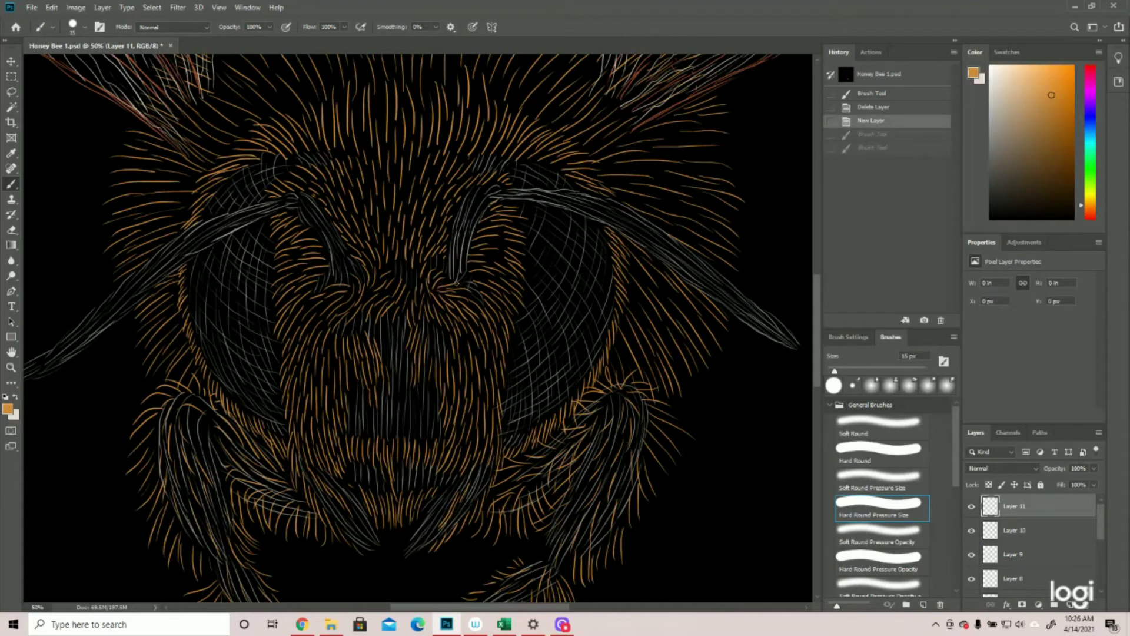
# Step: Paint short orange hairs fanning out just below the base of the right antenna
pyautogui.moveTo(457, 283); pyautogui.dragTo(441, 288)
pyautogui.moveTo(456, 284)
pyautogui.mouseDown()
pyautogui.moveTo(437, 289)
pyautogui.moveTo(455, 284)
pyautogui.mouseUp()
pyautogui.moveTo(436, 288); pyautogui.dragTo(456, 290)
pyautogui.click(454, 287)
pyautogui.click(468, 287)
pyautogui.click(451, 288)
pyautogui.click(437, 290)
pyautogui.click(453, 289)
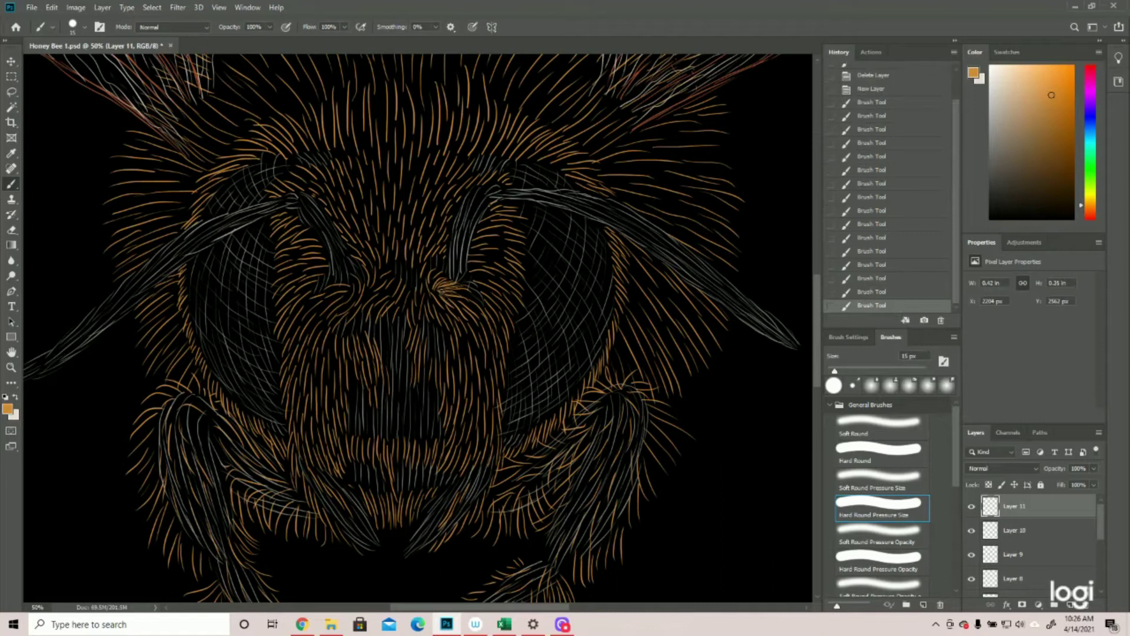
pyautogui.click(447, 287)
# Step: Thicken the fur below the right antenna's base into a dense orange tuft reaching the centre of the face
pyautogui.moveTo(440, 278)
pyautogui.mouseDown()
pyautogui.moveTo(442, 316)
pyautogui.moveTo(424, 292)
pyautogui.moveTo(431, 318)
pyautogui.moveTo(475, 269)
pyautogui.moveTo(474, 292)
pyautogui.mouseUp()
pyautogui.moveTo(456, 290)
pyautogui.mouseDown()
pyautogui.moveTo(478, 314)
pyautogui.moveTo(456, 308)
pyautogui.moveTo(466, 330)
pyautogui.moveTo(457, 323)
pyautogui.moveTo(476, 331)
pyautogui.moveTo(470, 337)
pyautogui.moveTo(441, 308)
pyautogui.moveTo(452, 337)
pyautogui.moveTo(434, 315)
pyautogui.mouseUp()
pyautogui.moveTo(461, 340)
pyautogui.mouseDown()
pyautogui.moveTo(439, 272)
pyautogui.moveTo(423, 261)
pyautogui.moveTo(418, 273)
pyautogui.mouseUp()
pyautogui.moveTo(426, 302); pyautogui.dragTo(413, 286)
pyautogui.moveTo(418, 332)
pyautogui.mouseDown()
pyautogui.moveTo(414, 289)
pyautogui.moveTo(413, 314)
pyautogui.moveTo(422, 312)
pyautogui.mouseUp()
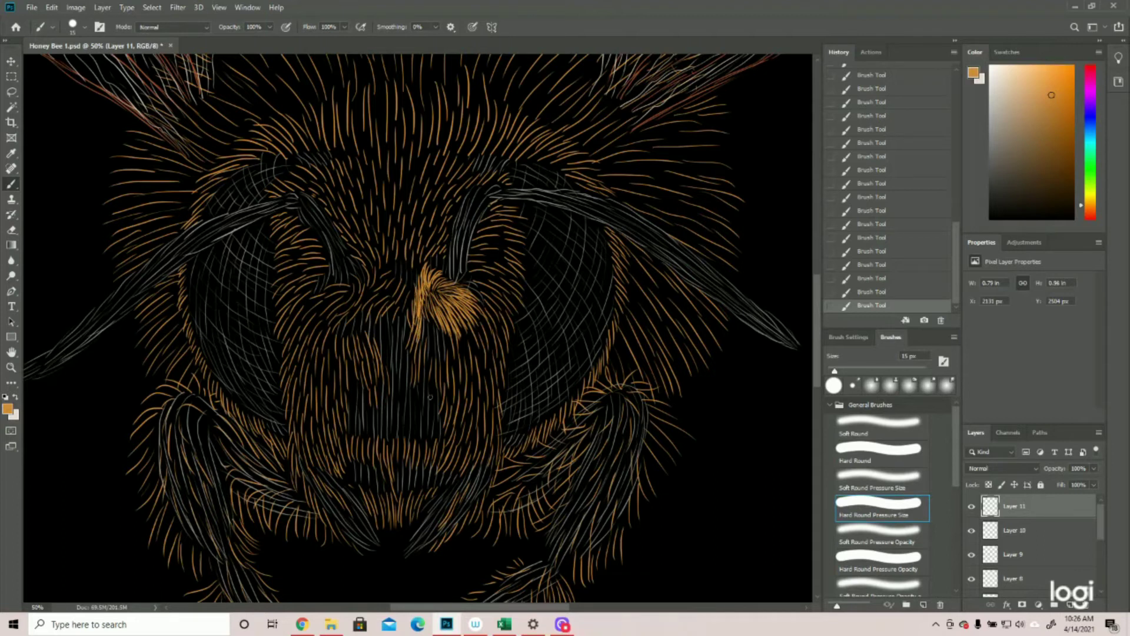
# Step: Extend the dense orange fur across the centre of the face to the left antenna's base and check the whole bee
pyautogui.moveTo(418, 346); pyautogui.dragTo(412, 311)
pyautogui.moveTo(404, 324); pyautogui.dragTo(391, 277)
pyautogui.moveTo(385, 324); pyautogui.dragTo(362, 266)
pyautogui.moveTo(361, 310)
pyautogui.mouseDown()
pyautogui.moveTo(352, 280)
pyautogui.moveTo(342, 306)
pyautogui.moveTo(398, 242)
pyautogui.moveTo(391, 271)
pyautogui.moveTo(386, 244)
pyautogui.mouseUp()
pyautogui.moveTo(386, 292)
pyautogui.mouseDown()
pyautogui.moveTo(378, 256)
pyautogui.moveTo(388, 266)
pyautogui.moveTo(372, 275)
pyautogui.mouseUp()
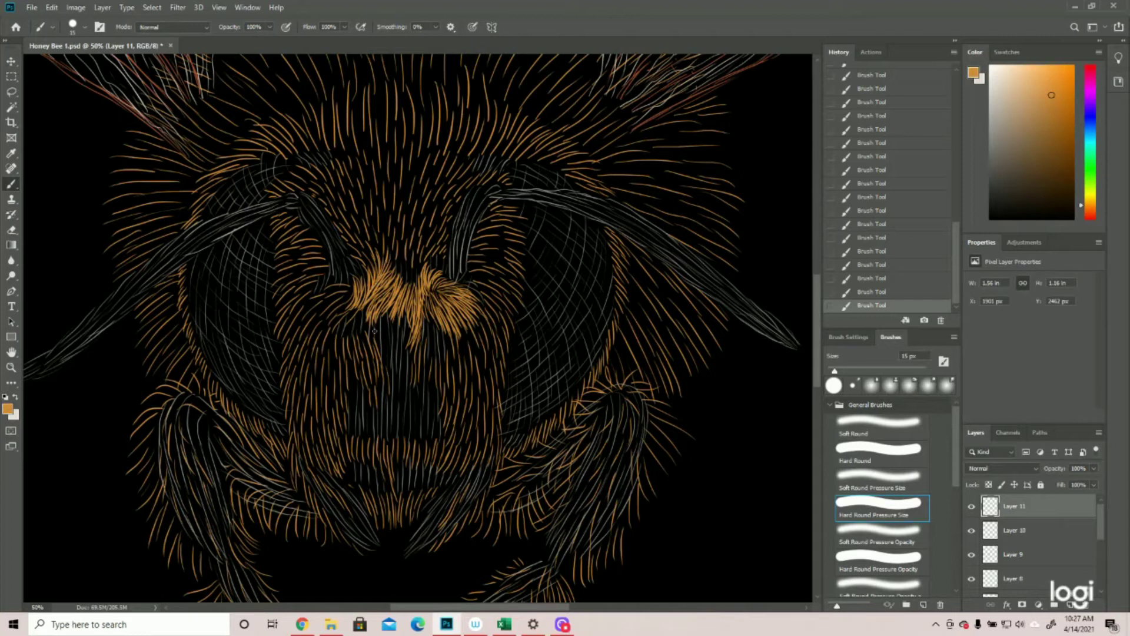
pyautogui.press('z')
pyautogui.hotkey('ctrl', '0')
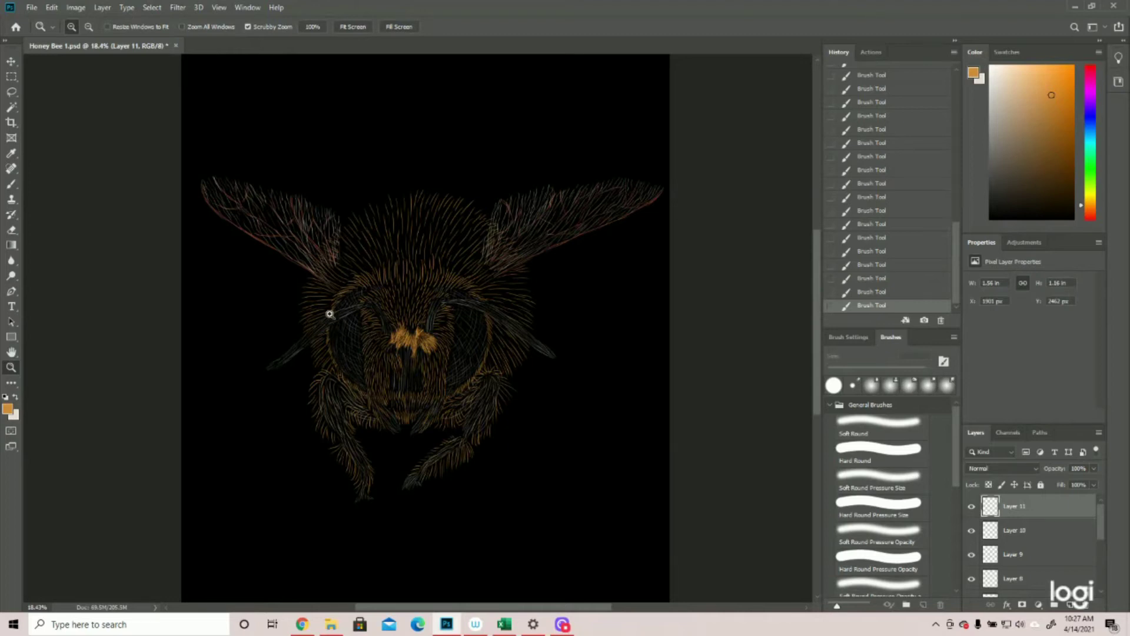
# Step: Paint dense orange hairs around the outer side of the right antenna's base, towards the right eye
pyautogui.moveTo(330, 314); pyautogui.dragTo(404, 366)
pyautogui.press('b')
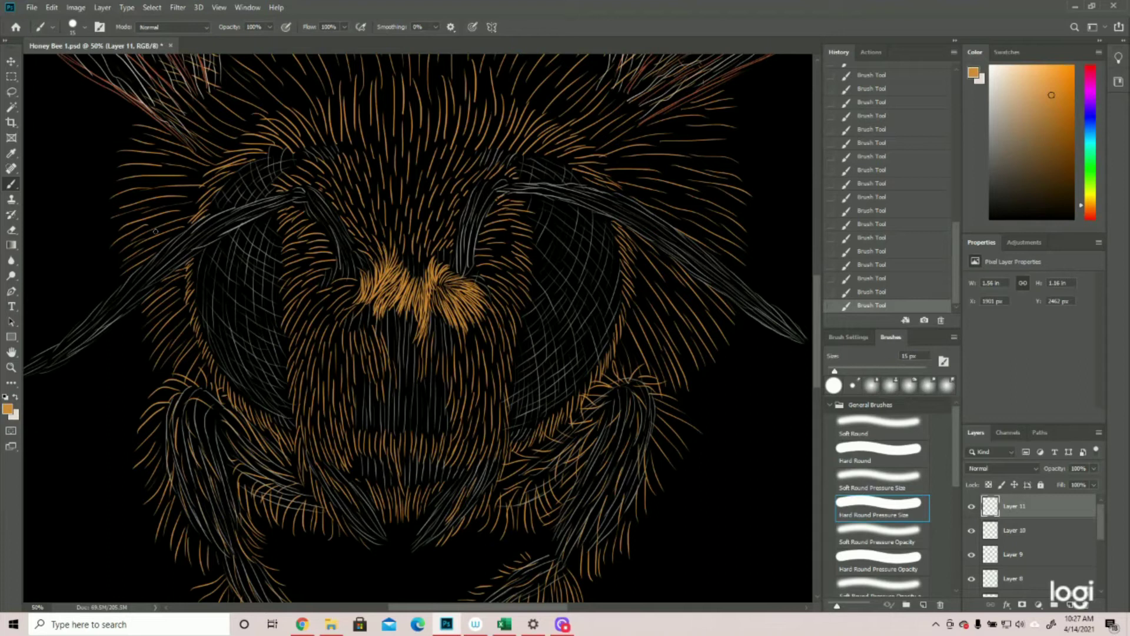
pyautogui.moveTo(479, 293)
pyautogui.mouseDown()
pyautogui.moveTo(496, 320)
pyautogui.moveTo(504, 302)
pyautogui.mouseUp()
pyautogui.moveTo(490, 289)
pyautogui.mouseDown()
pyautogui.moveTo(505, 301)
pyautogui.moveTo(486, 248)
pyautogui.mouseUp()
pyautogui.moveTo(476, 254)
pyautogui.mouseDown()
pyautogui.moveTo(495, 238)
pyautogui.moveTo(503, 255)
pyautogui.mouseUp()
pyautogui.moveTo(486, 259)
pyautogui.mouseDown()
pyautogui.moveTo(502, 251)
pyautogui.moveTo(503, 270)
pyautogui.mouseUp()
pyautogui.moveTo(474, 267); pyautogui.dragTo(507, 282)
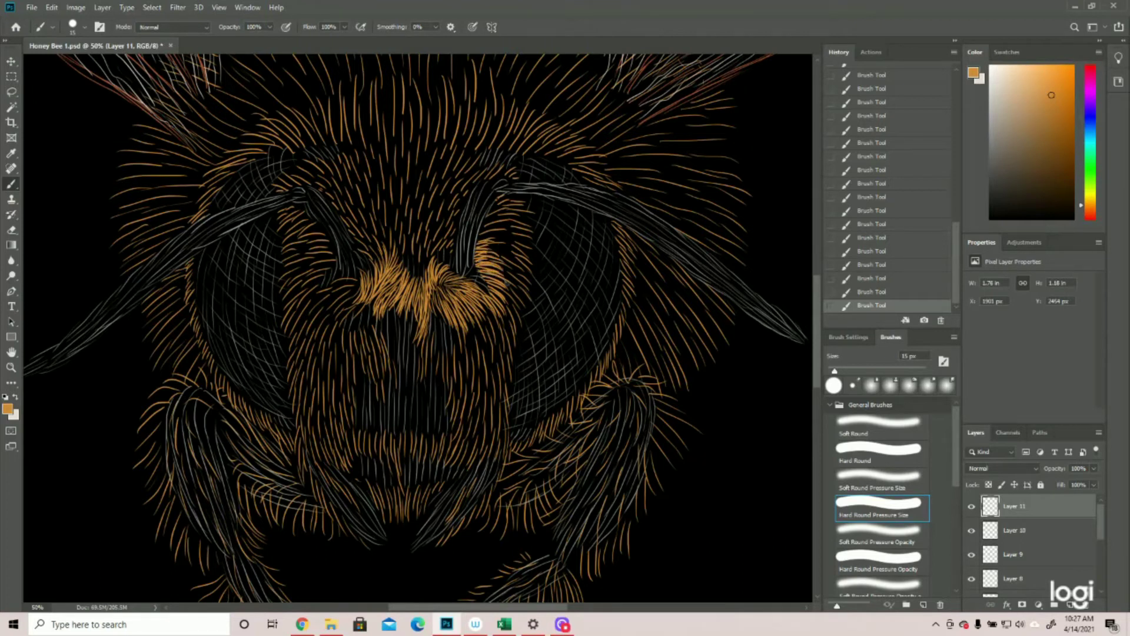
# Step: Paint orange hairs up the outer side of the right antenna and down the inner edge of the right eye
pyautogui.moveTo(510, 193)
pyautogui.mouseDown()
pyautogui.moveTo(524, 198)
pyautogui.moveTo(523, 220)
pyautogui.moveTo(533, 217)
pyautogui.mouseUp()
pyautogui.moveTo(501, 198)
pyautogui.mouseDown()
pyautogui.moveTo(524, 213)
pyautogui.moveTo(480, 238)
pyautogui.mouseUp()
pyautogui.moveTo(528, 277)
pyautogui.mouseDown()
pyautogui.moveTo(515, 302)
pyautogui.moveTo(532, 273)
pyautogui.mouseUp()
pyautogui.moveTo(518, 255)
pyautogui.mouseDown()
pyautogui.moveTo(531, 266)
pyautogui.moveTo(530, 253)
pyautogui.mouseUp()
pyautogui.moveTo(518, 244)
pyautogui.mouseDown()
pyautogui.moveTo(529, 249)
pyautogui.moveTo(521, 242)
pyautogui.mouseUp()
pyautogui.moveTo(534, 233)
pyautogui.mouseDown()
pyautogui.moveTo(522, 238)
pyautogui.moveTo(533, 231)
pyautogui.mouseUp()
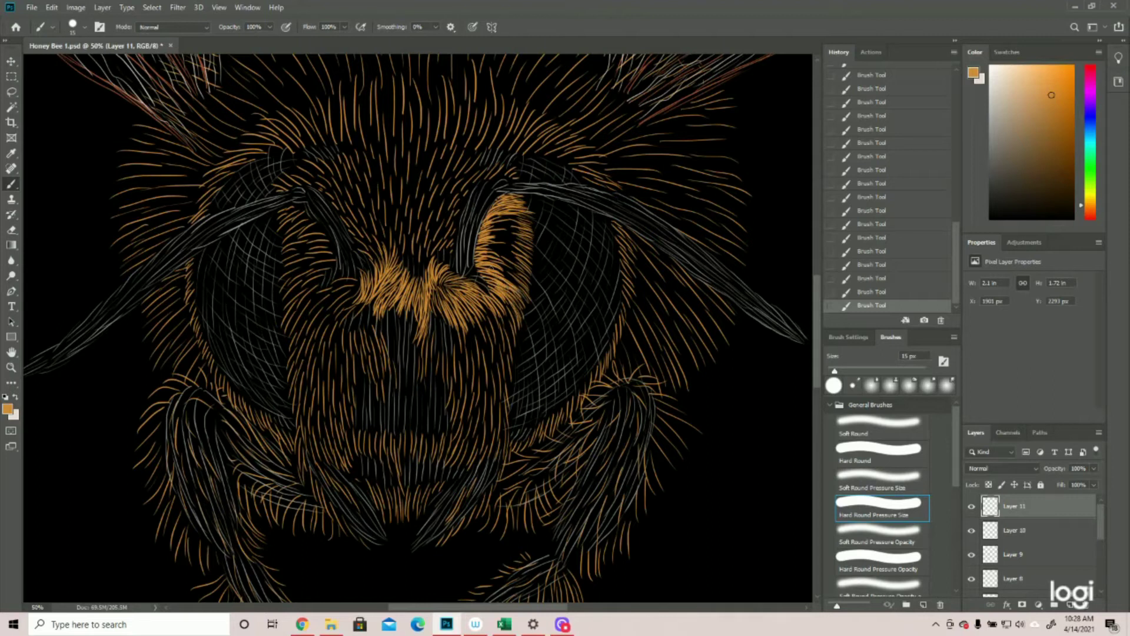
# Step: Fill the gap between the right antenna and the right eye with dense orange hairs
pyautogui.moveTo(502, 268); pyautogui.dragTo(524, 281)
pyautogui.moveTo(491, 268)
pyautogui.mouseDown()
pyautogui.moveTo(522, 284)
pyautogui.moveTo(521, 266)
pyautogui.mouseUp()
pyautogui.moveTo(492, 259)
pyautogui.mouseDown()
pyautogui.moveTo(518, 271)
pyautogui.moveTo(484, 244)
pyautogui.moveTo(505, 245)
pyautogui.moveTo(493, 238)
pyautogui.moveTo(489, 251)
pyautogui.mouseUp()
pyautogui.moveTo(524, 244); pyautogui.dragTo(487, 231)
pyautogui.moveTo(524, 236); pyautogui.dragTo(487, 215)
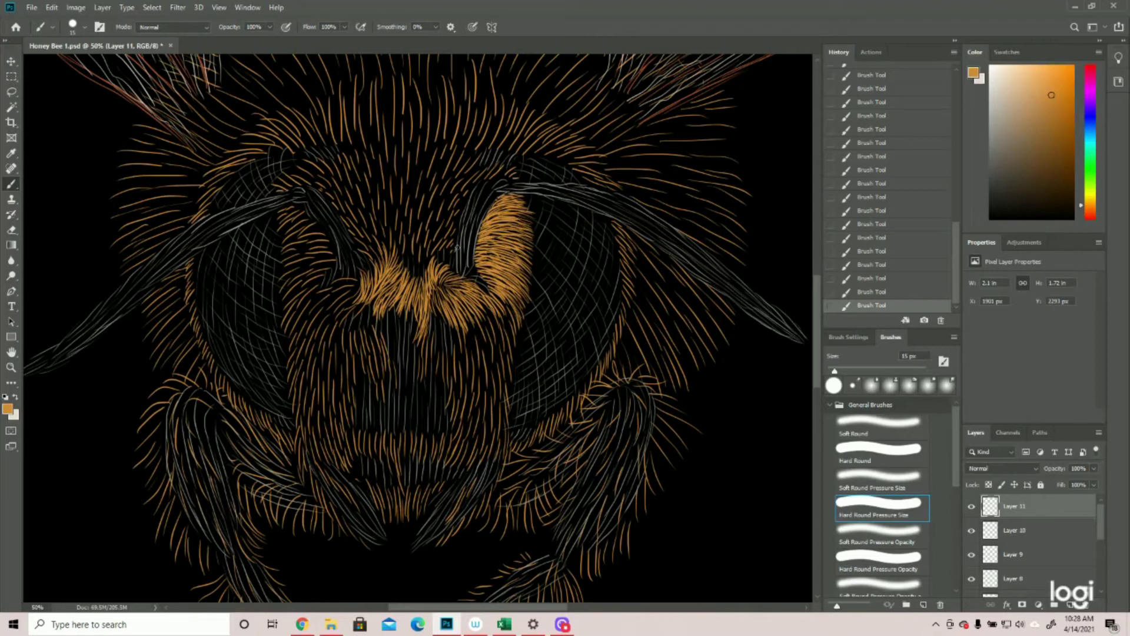
# Step: Paint dense orange hairs on the forehead along the inner side of the right antenna up to its bend
pyautogui.moveTo(451, 247)
pyautogui.mouseDown()
pyautogui.moveTo(459, 232)
pyautogui.moveTo(449, 223)
pyautogui.mouseUp()
pyautogui.moveTo(465, 209); pyautogui.dragTo(454, 219)
pyautogui.moveTo(465, 205); pyautogui.dragTo(441, 235)
pyautogui.moveTo(437, 204); pyautogui.dragTo(427, 238)
pyautogui.moveTo(414, 213)
pyautogui.mouseDown()
pyautogui.moveTo(405, 252)
pyautogui.moveTo(402, 241)
pyautogui.mouseUp()
pyautogui.moveTo(450, 213); pyautogui.dragTo(440, 242)
pyautogui.moveTo(506, 170)
pyautogui.mouseDown()
pyautogui.moveTo(480, 183)
pyautogui.moveTo(517, 179)
pyautogui.moveTo(475, 171)
pyautogui.moveTo(487, 156)
pyautogui.moveTo(464, 169)
pyautogui.moveTo(485, 150)
pyautogui.mouseUp()
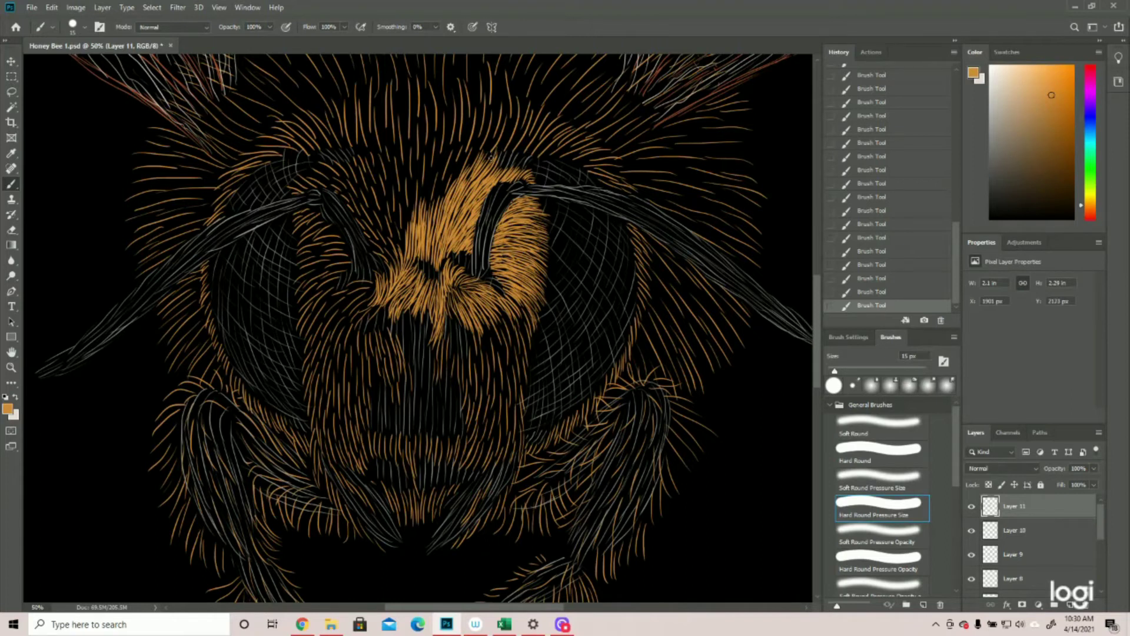
# Step: Extend the dense orange fur over the upper forehead from the right antenna towards the middle
pyautogui.moveTo(491, 158)
pyautogui.mouseDown()
pyautogui.moveTo(474, 141)
pyautogui.moveTo(453, 144)
pyautogui.moveTo(468, 153)
pyautogui.moveTo(465, 142)
pyautogui.moveTo(455, 160)
pyautogui.moveTo(466, 141)
pyautogui.moveTo(458, 158)
pyautogui.moveTo(451, 133)
pyautogui.moveTo(454, 158)
pyautogui.moveTo(450, 136)
pyautogui.moveTo(442, 160)
pyautogui.moveTo(441, 136)
pyautogui.moveTo(437, 160)
pyautogui.moveTo(419, 139)
pyautogui.mouseUp()
pyautogui.moveTo(356, 158); pyautogui.dragTo(355, 141)
pyautogui.moveTo(393, 160)
pyautogui.mouseDown()
pyautogui.moveTo(391, 140)
pyautogui.moveTo(410, 137)
pyautogui.mouseUp()
pyautogui.moveTo(460, 180); pyautogui.dragTo(471, 152)
pyautogui.moveTo(438, 206)
pyautogui.mouseDown()
pyautogui.moveTo(453, 150)
pyautogui.moveTo(431, 147)
pyautogui.moveTo(427, 184)
pyautogui.moveTo(426, 166)
pyautogui.moveTo(416, 172)
pyautogui.moveTo(427, 161)
pyautogui.moveTo(428, 188)
pyautogui.mouseUp()
pyautogui.moveTo(423, 219)
pyautogui.mouseDown()
pyautogui.moveTo(423, 201)
pyautogui.moveTo(429, 208)
pyautogui.mouseUp()
pyautogui.moveTo(415, 166)
pyautogui.mouseDown()
pyautogui.moveTo(420, 152)
pyautogui.moveTo(397, 147)
pyautogui.mouseUp()
# Step: Fill the middle of the forehead with long orange hairs down to the fur between the antenna bases
pyautogui.moveTo(402, 187); pyautogui.dragTo(401, 145)
pyautogui.moveTo(406, 190); pyautogui.dragTo(413, 156)
pyautogui.moveTo(412, 215)
pyautogui.mouseDown()
pyautogui.moveTo(408, 167)
pyautogui.moveTo(417, 202)
pyautogui.mouseUp()
pyautogui.moveTo(411, 228)
pyautogui.mouseDown()
pyautogui.moveTo(412, 204)
pyautogui.moveTo(378, 148)
pyautogui.moveTo(388, 158)
pyautogui.mouseUp()
pyautogui.moveTo(397, 191); pyautogui.dragTo(390, 156)
pyautogui.moveTo(403, 247); pyautogui.dragTo(394, 159)
pyautogui.moveTo(405, 258); pyautogui.dragTo(399, 219)
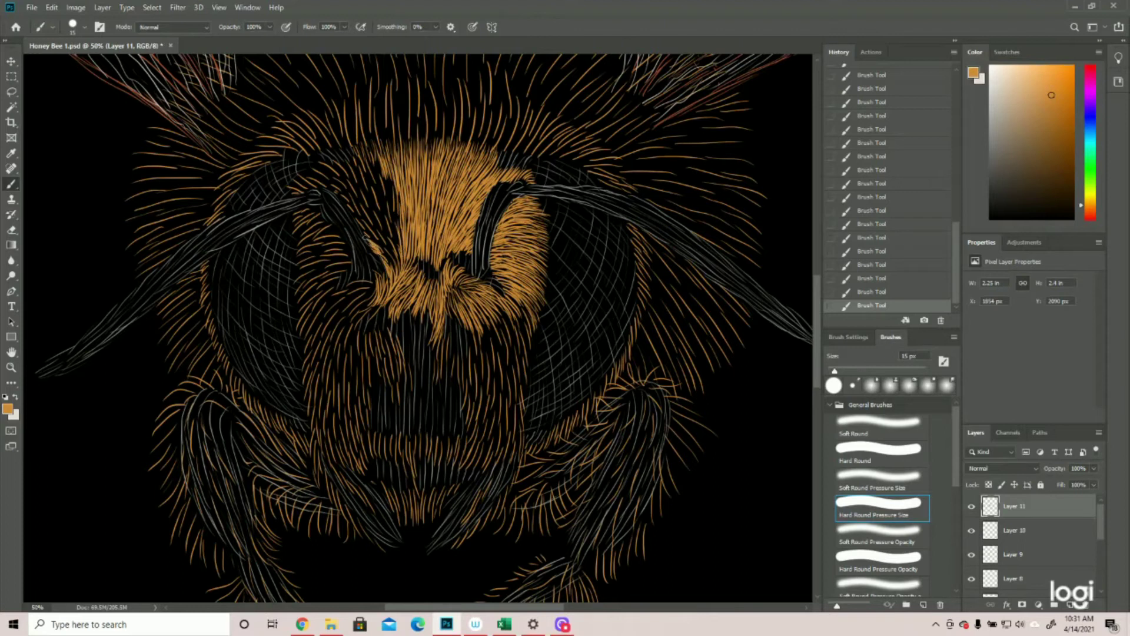
pyautogui.moveTo(370, 237)
pyautogui.mouseDown()
pyautogui.moveTo(359, 223)
pyautogui.moveTo(382, 250)
pyautogui.moveTo(385, 240)
pyautogui.mouseUp()
pyautogui.moveTo(397, 273); pyautogui.dragTo(386, 236)
# Step: Paint dense curved orange hairs below the left antenna's base, sweeping towards the left eye
pyautogui.press('z')
pyautogui.moveTo(393, 234)
pyautogui.mouseDown()
pyautogui.moveTo(369, 232)
pyautogui.moveTo(378, 232)
pyautogui.mouseUp()
pyautogui.click(11, 184)
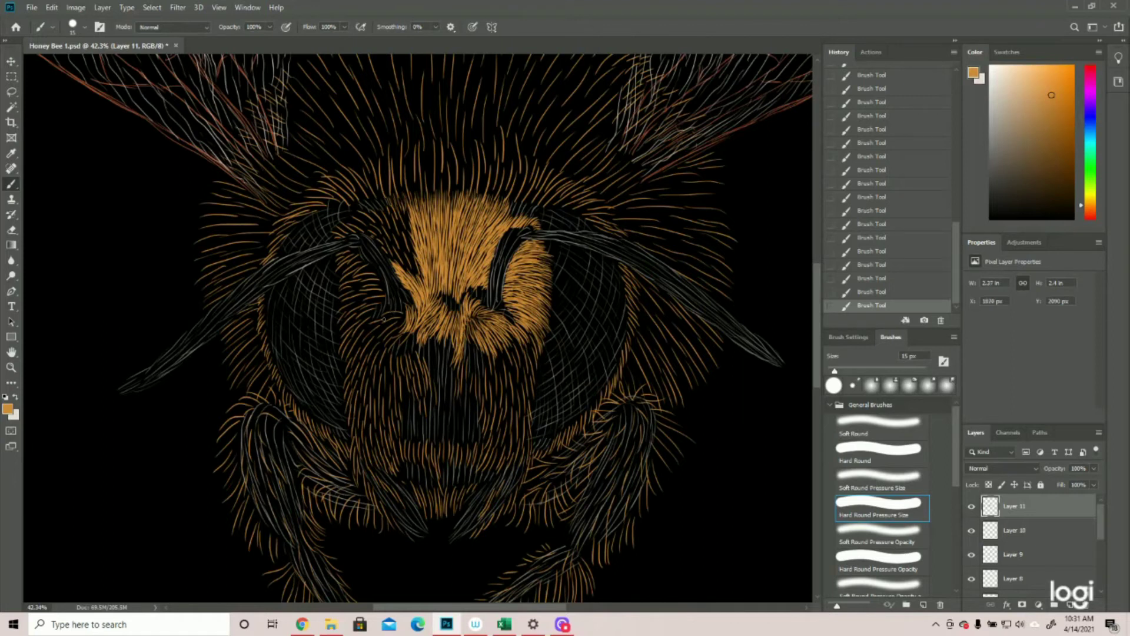
pyautogui.moveTo(383, 319); pyautogui.dragTo(365, 357)
pyautogui.moveTo(369, 338)
pyautogui.mouseDown()
pyautogui.moveTo(354, 367)
pyautogui.moveTo(356, 344)
pyautogui.moveTo(353, 356)
pyautogui.mouseUp()
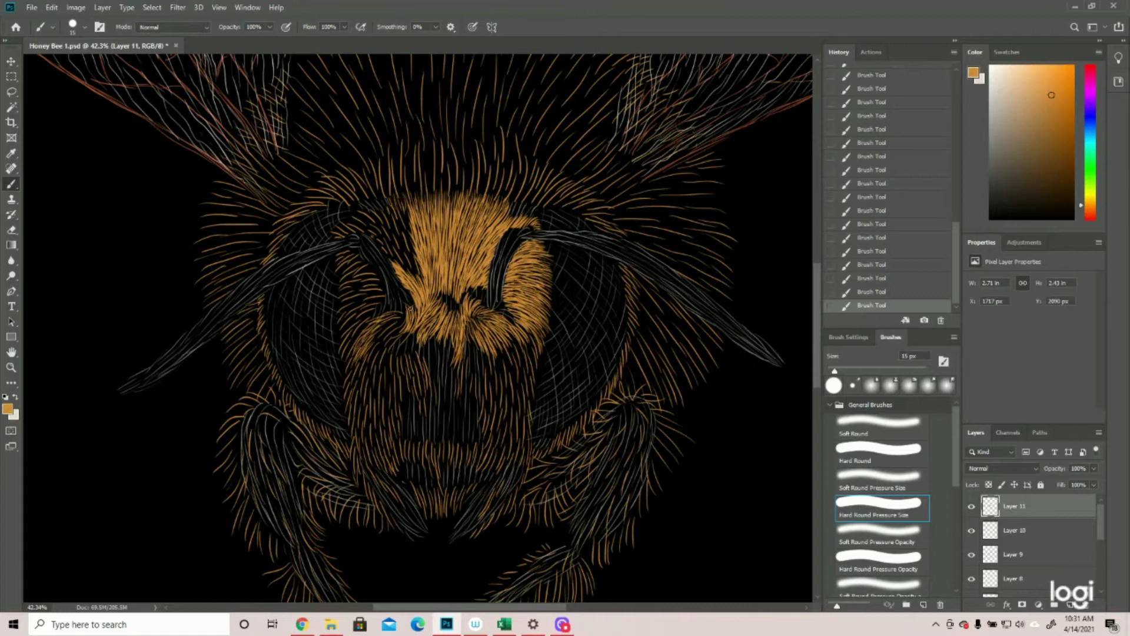
pyautogui.moveTo(407, 308)
pyautogui.mouseDown()
pyautogui.moveTo(374, 347)
pyautogui.moveTo(374, 329)
pyautogui.moveTo(371, 358)
pyautogui.mouseUp()
# Step: Fill the forehead with dense orange hairs up to the inner side of the left antenna and save the document
pyautogui.moveTo(413, 244)
pyautogui.mouseDown()
pyautogui.moveTo(389, 276)
pyautogui.moveTo(418, 279)
pyautogui.mouseUp()
pyautogui.moveTo(405, 250); pyautogui.dragTo(422, 276)
pyautogui.moveTo(408, 239)
pyautogui.mouseDown()
pyautogui.moveTo(421, 270)
pyautogui.moveTo(403, 248)
pyautogui.mouseUp()
pyautogui.moveTo(423, 262); pyautogui.dragTo(415, 277)
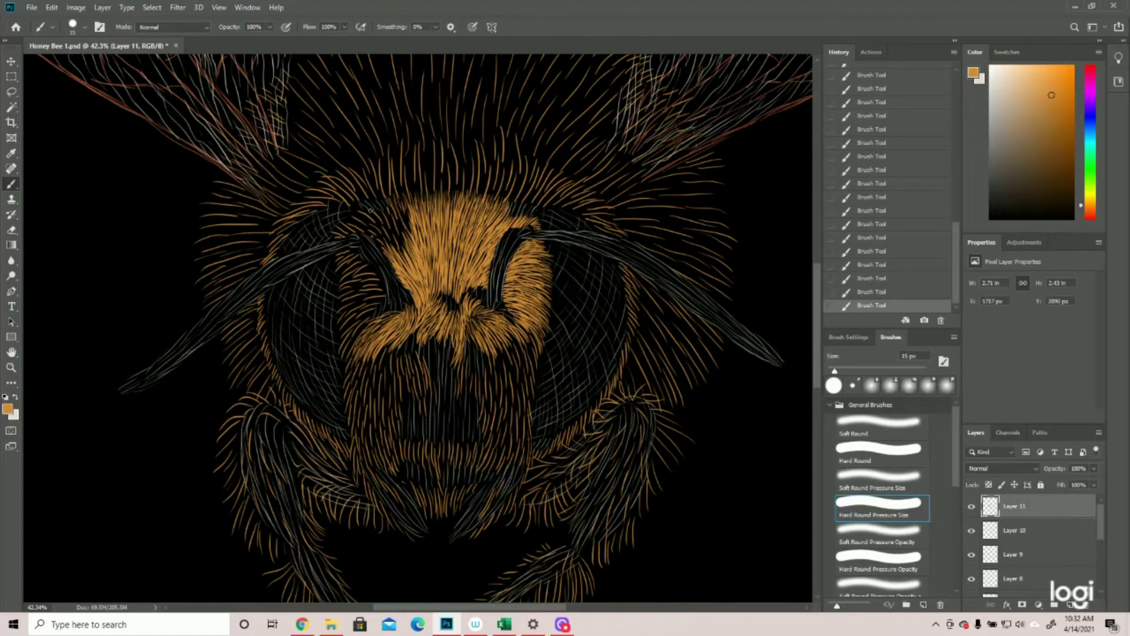
pyautogui.moveTo(381, 207)
pyautogui.mouseDown()
pyautogui.moveTo(369, 222)
pyautogui.moveTo(377, 229)
pyautogui.moveTo(405, 223)
pyautogui.moveTo(391, 257)
pyautogui.moveTo(377, 253)
pyautogui.mouseUp()
pyautogui.moveTo(402, 242)
pyautogui.mouseDown()
pyautogui.moveTo(395, 258)
pyautogui.moveTo(402, 249)
pyautogui.mouseUp()
pyautogui.hotkey('ctrl', 's')
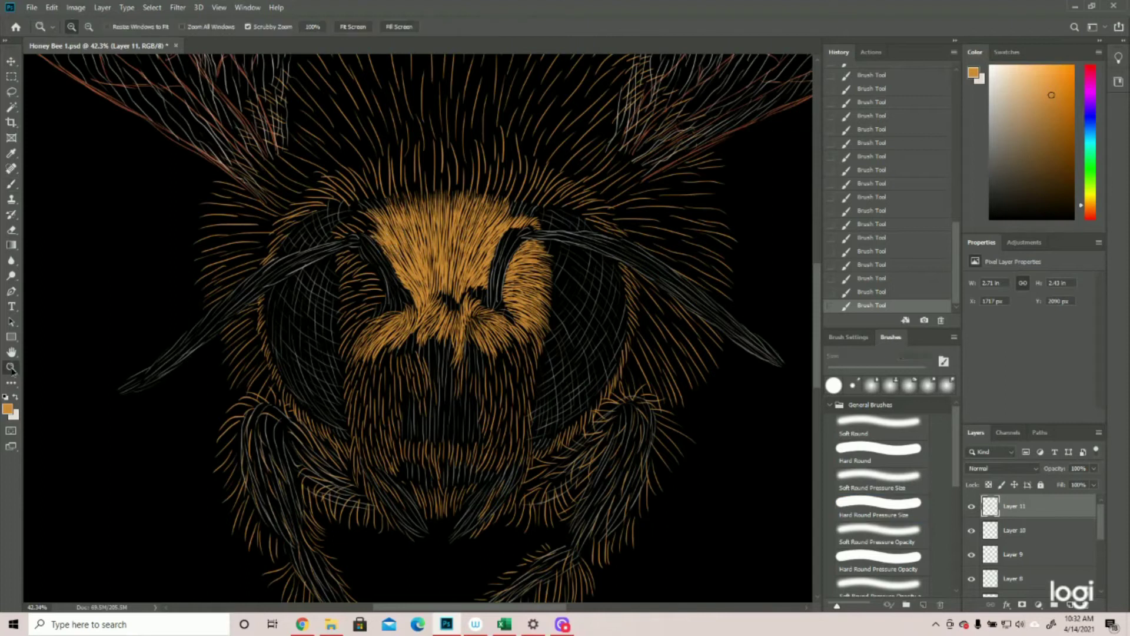
# Step: Paint orange hairs down the inner edge of the left eye, beside the left antenna
pyautogui.hotkey('ctrl', '+')
pyautogui.moveTo(302, 224); pyautogui.dragTo(291, 236)
pyautogui.moveTo(299, 227); pyautogui.dragTo(291, 239)
pyautogui.moveTo(297, 235)
pyautogui.mouseDown()
pyautogui.moveTo(289, 245)
pyautogui.moveTo(305, 240)
pyautogui.moveTo(290, 255)
pyautogui.mouseUp()
pyautogui.moveTo(300, 248); pyautogui.dragTo(290, 266)
pyautogui.moveTo(300, 258); pyautogui.dragTo(289, 280)
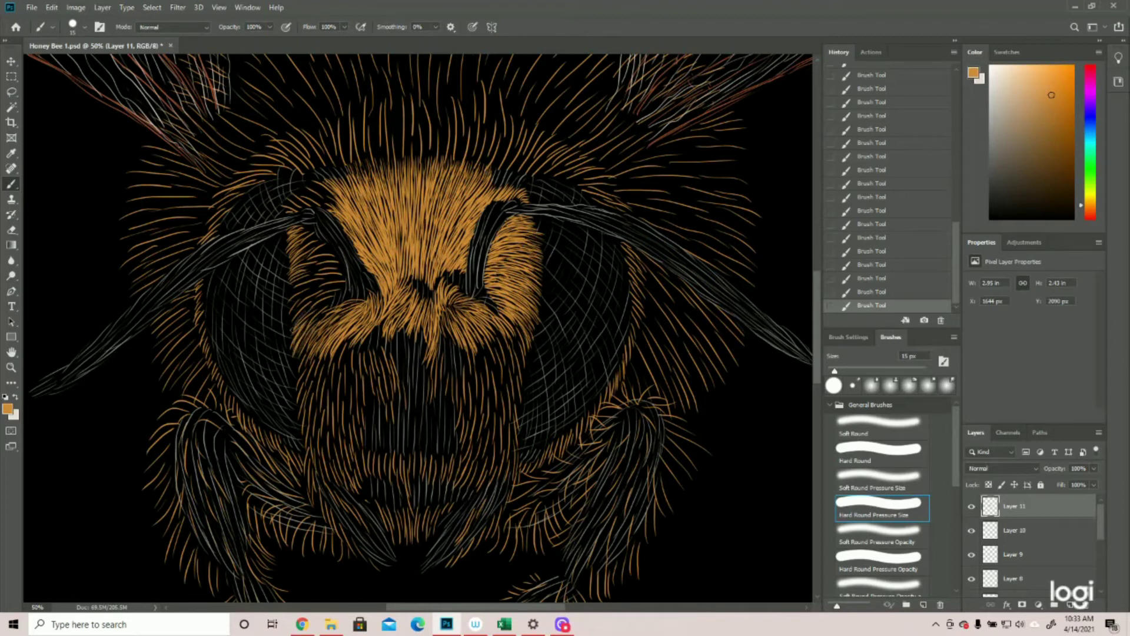
# Step: Fill the gap between the left eye and the left antenna with dense orange hairs
pyautogui.moveTo(312, 294)
pyautogui.mouseDown()
pyautogui.moveTo(288, 309)
pyautogui.moveTo(298, 397)
pyautogui.mouseUp()
pyautogui.moveTo(294, 211); pyautogui.dragTo(284, 204)
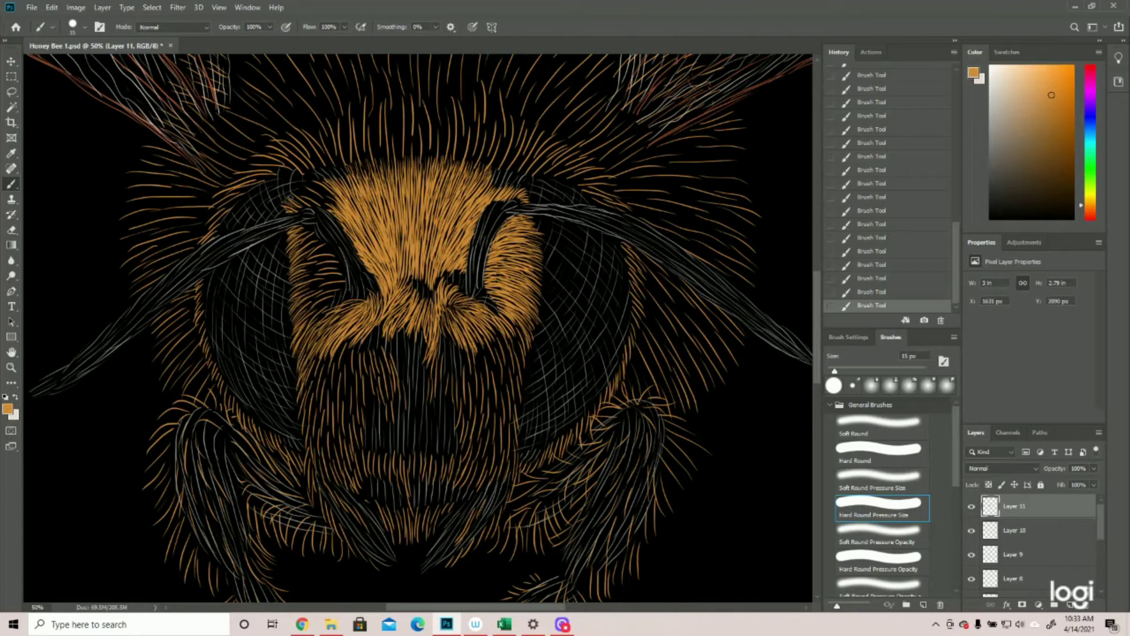
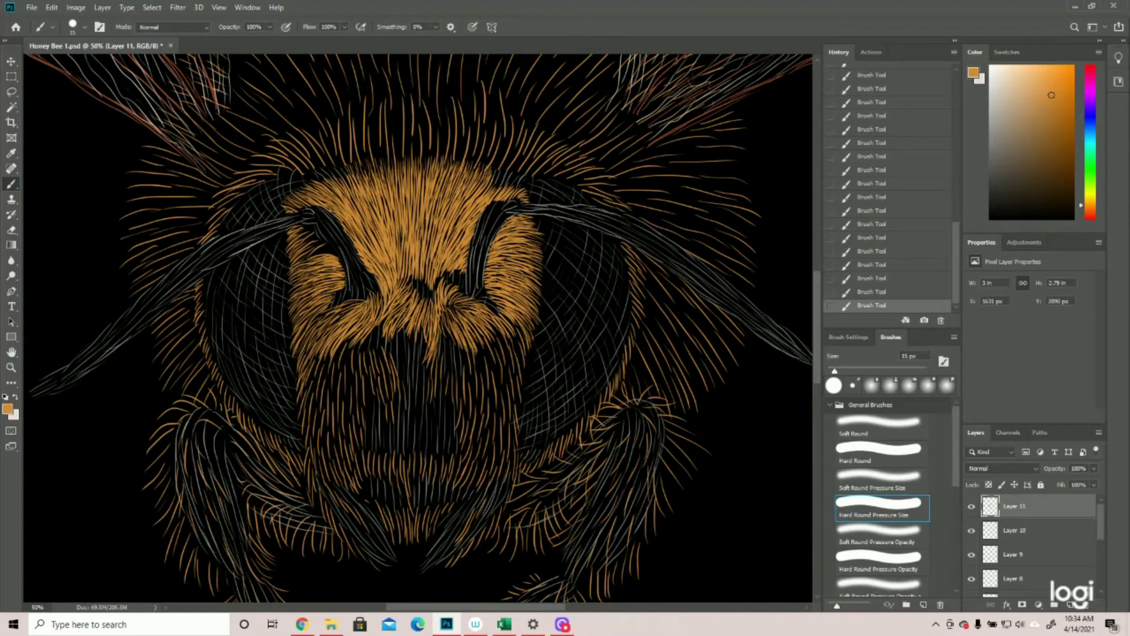
pyautogui.moveTo(337, 257); pyautogui.dragTo(298, 246)
pyautogui.moveTo(321, 251); pyautogui.dragTo(297, 226)
# Step: Paint dense orange hairs down the right cheek and beside the muzzle's dark centre, and save the document
pyautogui.moveTo(421, 344)
pyautogui.mouseDown()
pyautogui.moveTo(377, 247)
pyautogui.moveTo(412, 312)
pyautogui.mouseUp()
pyautogui.moveTo(419, 250)
pyautogui.mouseDown()
pyautogui.moveTo(422, 347)
pyautogui.moveTo(441, 324)
pyautogui.mouseUp()
pyautogui.moveTo(478, 241); pyautogui.dragTo(469, 392)
pyautogui.moveTo(444, 221)
pyautogui.mouseDown()
pyautogui.moveTo(478, 272)
pyautogui.moveTo(471, 309)
pyautogui.mouseUp()
pyautogui.moveTo(451, 265); pyautogui.dragTo(468, 356)
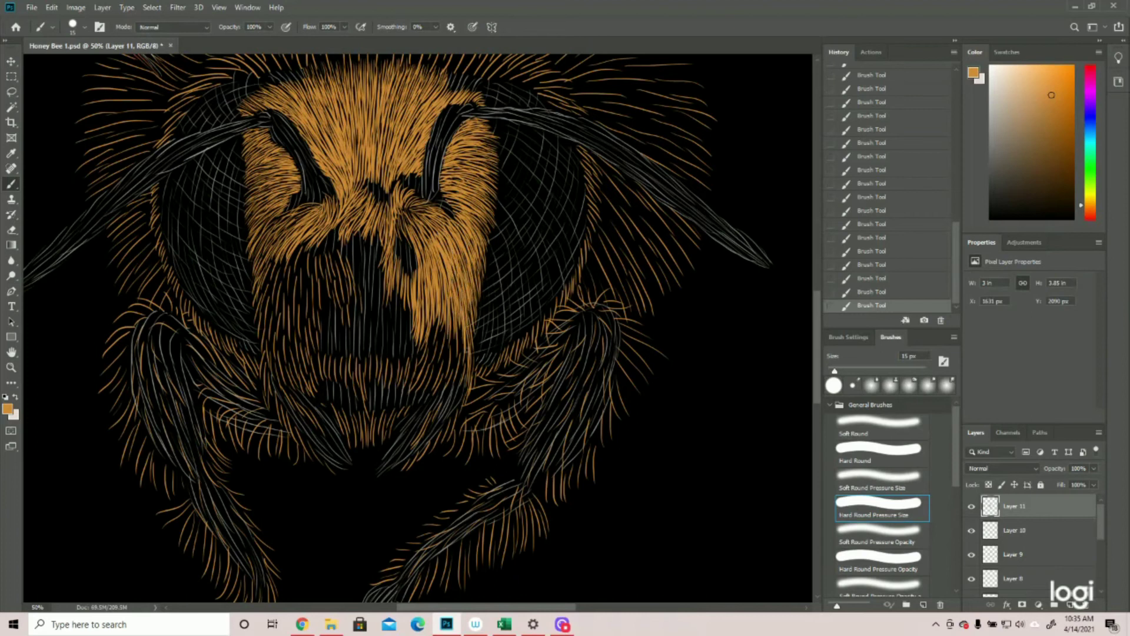
pyautogui.click(409, 297)
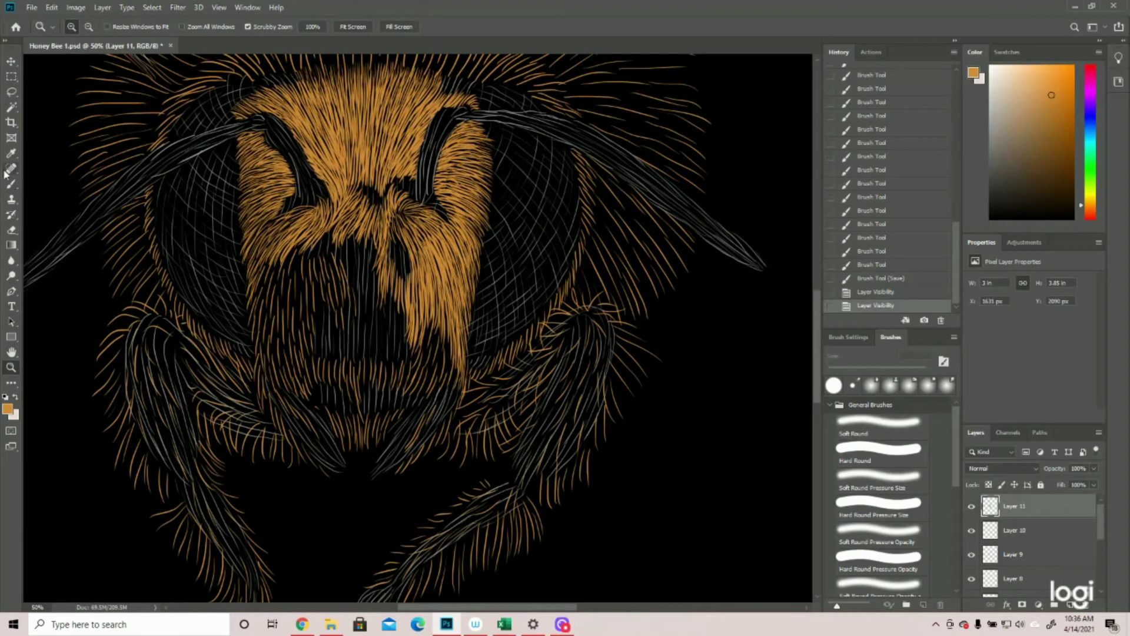
# Step: Compare the new fur with the linework by hiding and showing Layer 10, both overall and in close-up
pyautogui.click(10, 184)
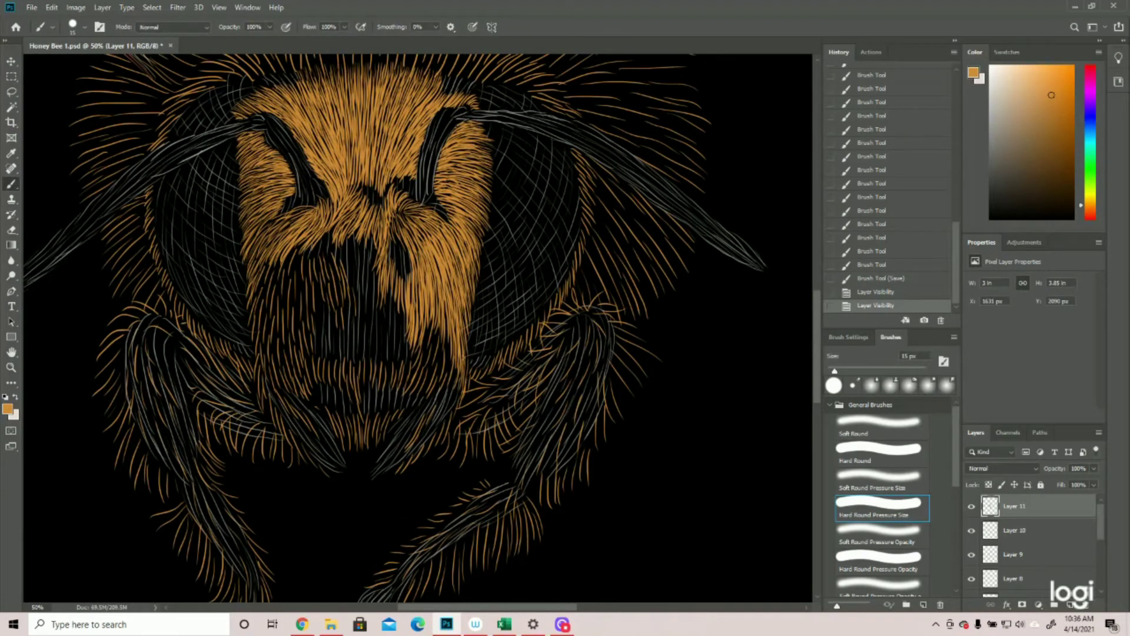
pyautogui.click(11, 368)
pyautogui.moveTo(355, 341)
pyautogui.mouseDown()
pyautogui.moveTo(582, 323)
pyautogui.moveTo(539, 326)
pyautogui.mouseUp()
pyautogui.click(971, 531)
pyautogui.click(971, 530)
pyautogui.moveTo(527, 321); pyautogui.dragTo(581, 308)
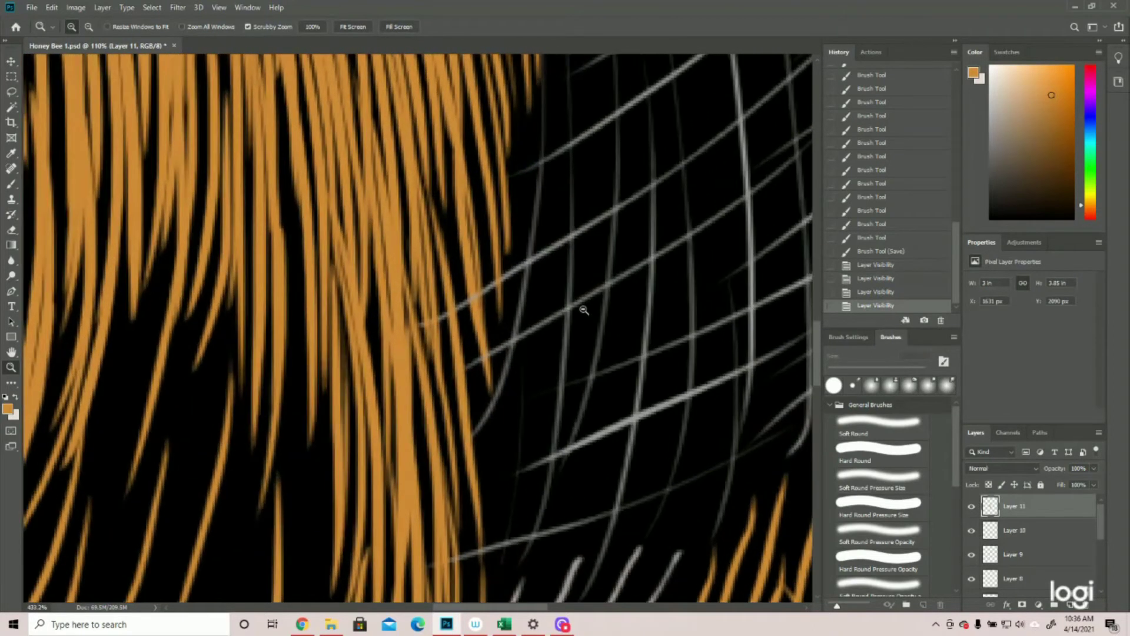
pyautogui.click(972, 531)
pyautogui.click(972, 531)
pyautogui.click(972, 532)
pyautogui.click(972, 532)
pyautogui.hotkey('ctrl', '0')
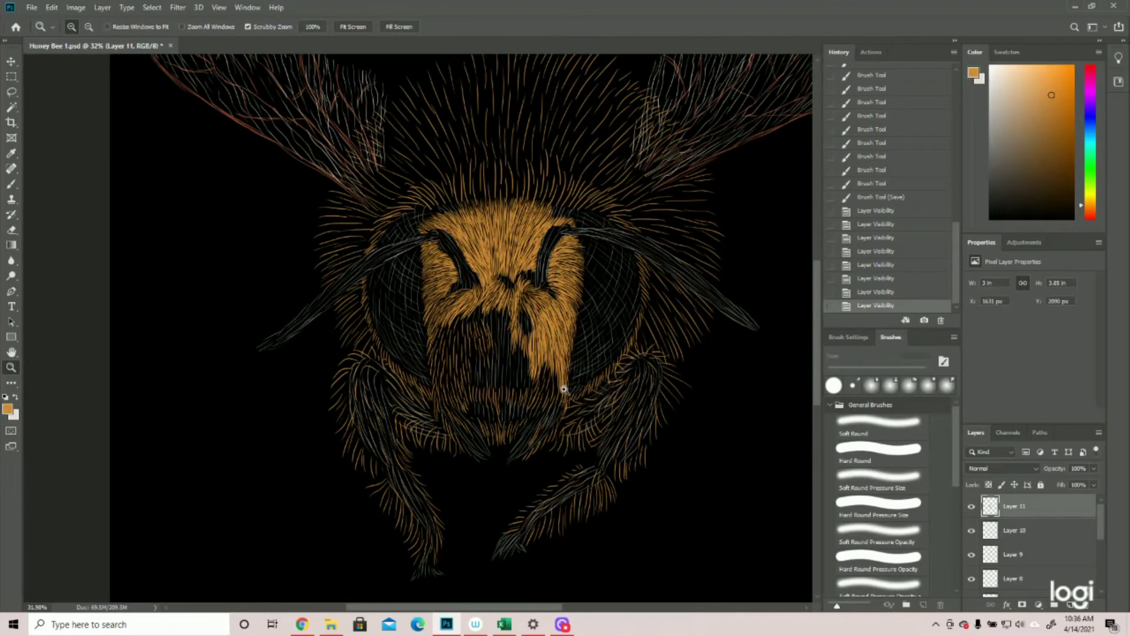
# Step: Paint orange hairs along the outer edge of the right mandible, from the cheek down to its tip
pyautogui.click(609, 373)
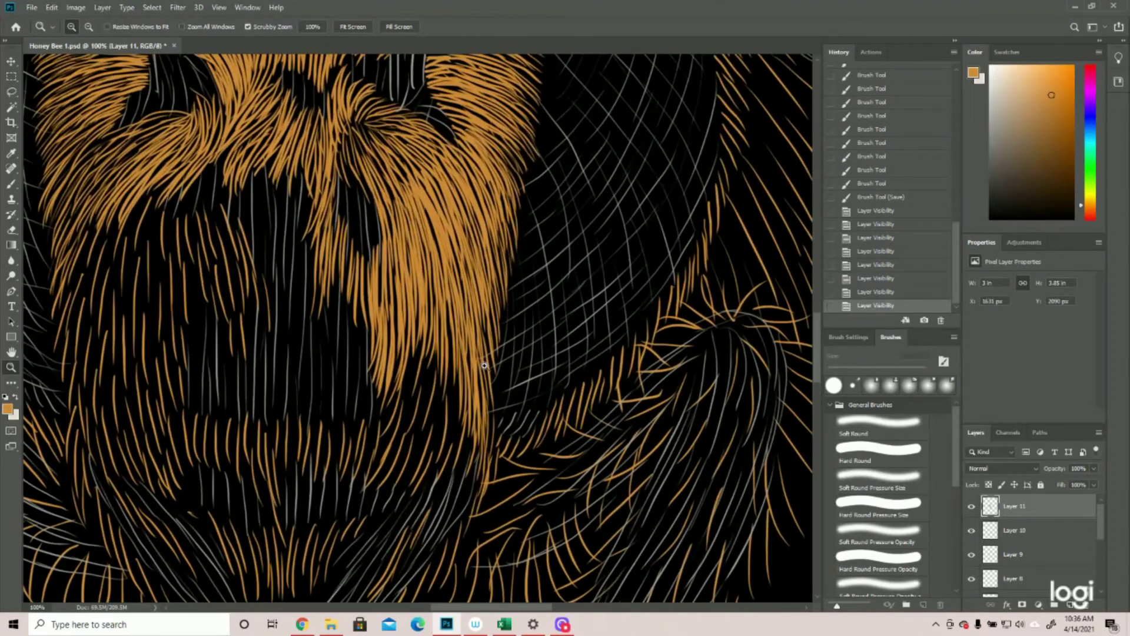
pyautogui.click(12, 184)
pyautogui.scroll(-2, 483, 267)
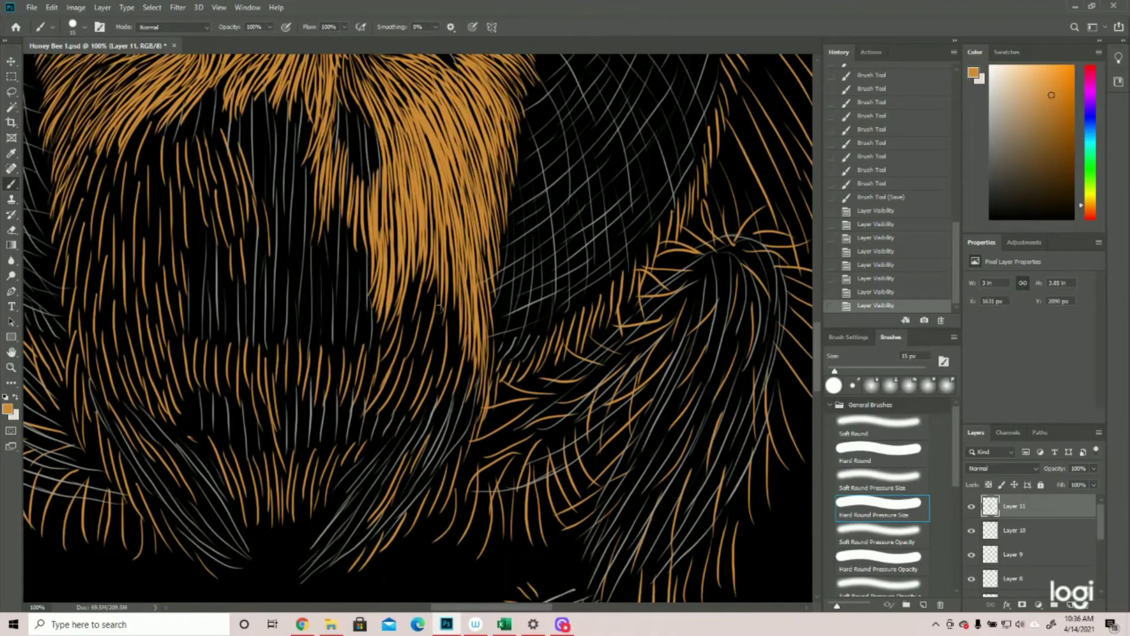
pyautogui.moveTo(480, 396)
pyautogui.mouseDown()
pyautogui.moveTo(459, 469)
pyautogui.moveTo(473, 418)
pyautogui.moveTo(468, 450)
pyautogui.moveTo(481, 427)
pyautogui.moveTo(480, 413)
pyautogui.moveTo(461, 462)
pyautogui.mouseUp()
pyautogui.moveTo(474, 420); pyautogui.dragTo(444, 486)
pyautogui.moveTo(454, 445)
pyautogui.mouseDown()
pyautogui.moveTo(438, 494)
pyautogui.moveTo(456, 449)
pyautogui.moveTo(424, 518)
pyautogui.mouseUp()
pyautogui.moveTo(436, 478); pyautogui.dragTo(416, 531)
pyautogui.moveTo(422, 490)
pyautogui.mouseDown()
pyautogui.moveTo(399, 537)
pyautogui.moveTo(418, 495)
pyautogui.moveTo(386, 552)
pyautogui.moveTo(407, 512)
pyautogui.moveTo(349, 576)
pyautogui.mouseUp()
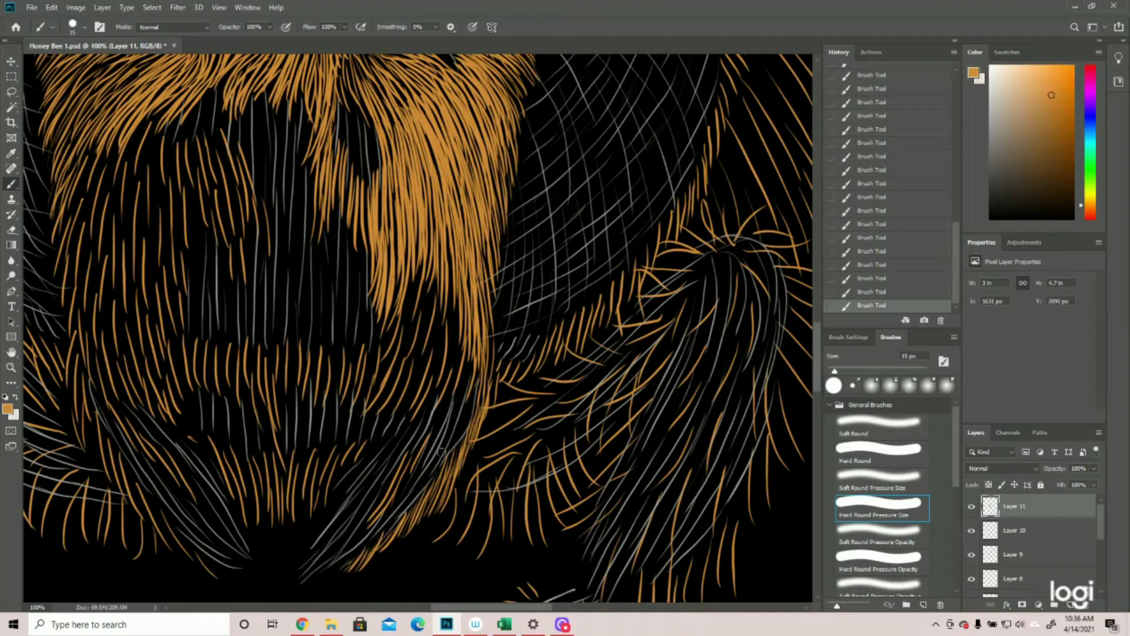
# Step: Thicken the chin fringe between the two mandibles with short orange hairs
pyautogui.press('z')
pyautogui.moveTo(342, 427)
pyautogui.mouseDown()
pyautogui.moveTo(302, 379)
pyautogui.moveTo(289, 384)
pyautogui.moveTo(344, 383)
pyautogui.mouseUp()
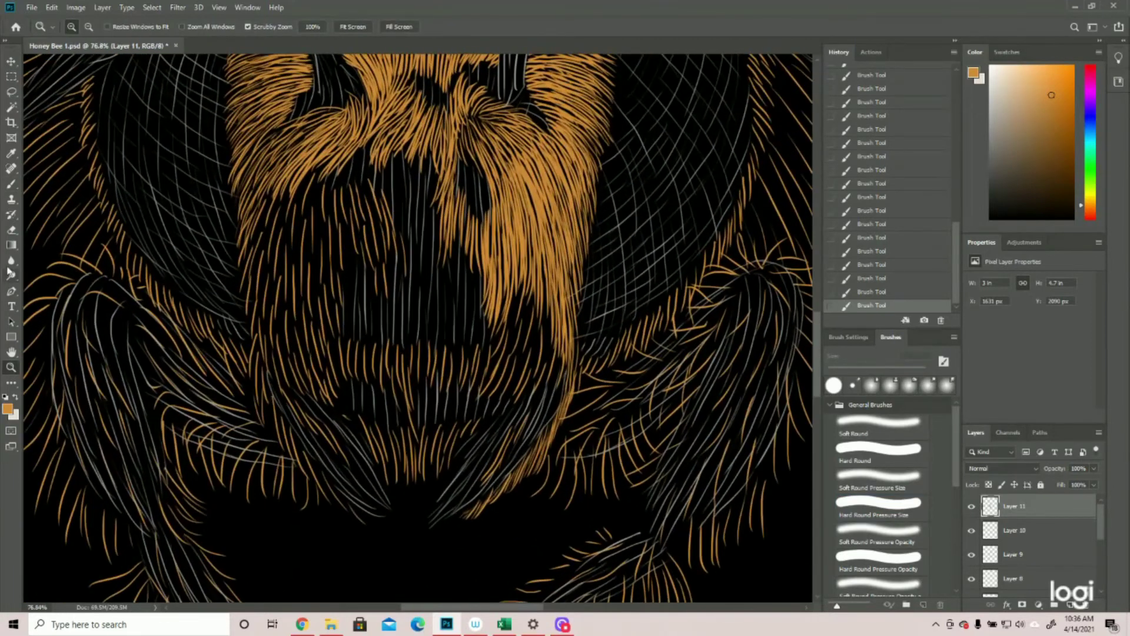
pyautogui.click(9, 186)
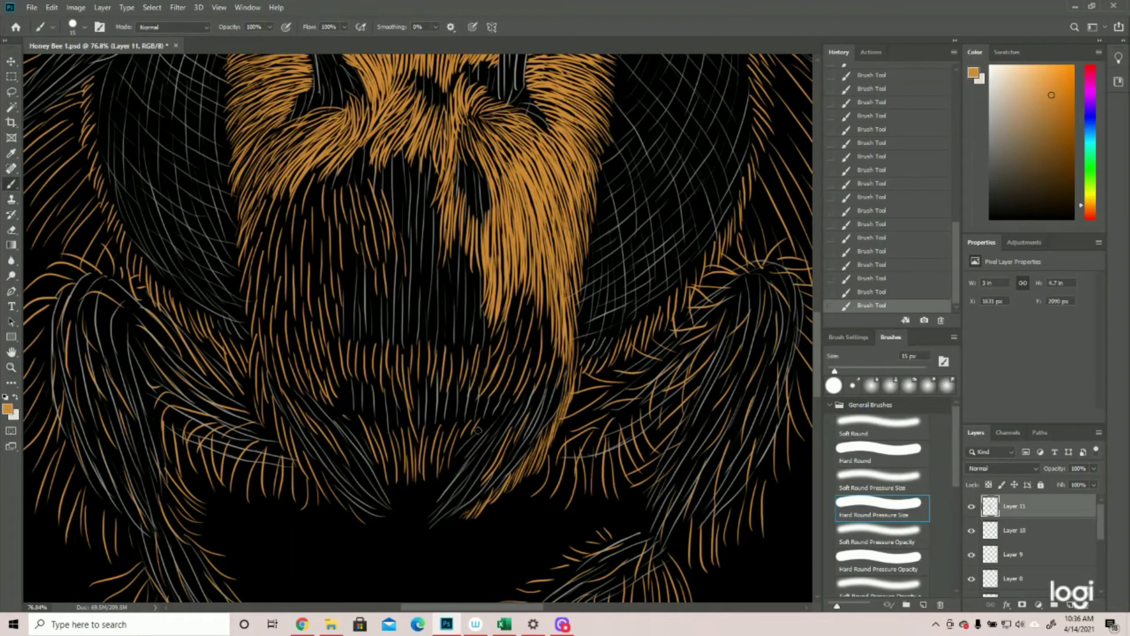
pyautogui.moveTo(469, 425)
pyautogui.mouseDown()
pyautogui.moveTo(444, 478)
pyautogui.moveTo(445, 439)
pyautogui.moveTo(439, 482)
pyautogui.moveTo(436, 439)
pyautogui.moveTo(429, 472)
pyautogui.moveTo(426, 446)
pyautogui.moveTo(429, 484)
pyautogui.moveTo(428, 456)
pyautogui.moveTo(417, 449)
pyautogui.moveTo(417, 469)
pyautogui.moveTo(416, 450)
pyautogui.moveTo(421, 482)
pyautogui.moveTo(407, 451)
pyautogui.moveTo(412, 489)
pyautogui.mouseUp()
pyautogui.moveTo(402, 449)
pyautogui.mouseDown()
pyautogui.moveTo(399, 485)
pyautogui.moveTo(395, 445)
pyautogui.moveTo(398, 484)
pyautogui.moveTo(387, 449)
pyautogui.moveTo(369, 443)
pyautogui.moveTo(393, 494)
pyautogui.mouseUp()
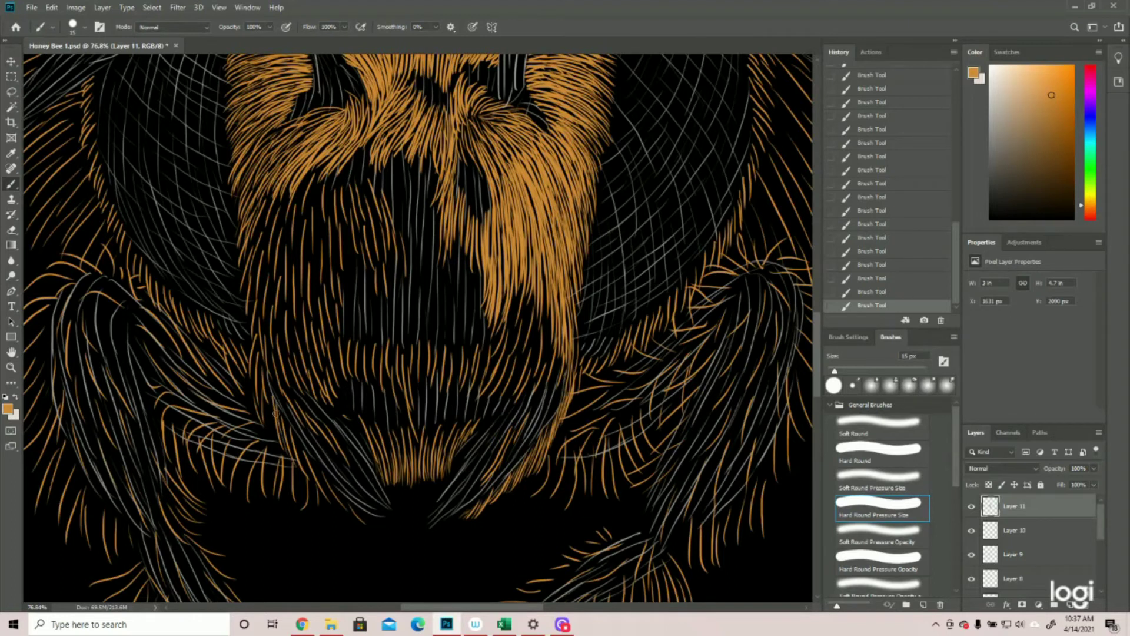
# Step: Paint orange hairs along the outer edge of the left mandible and up to the lower cheek
pyautogui.moveTo(283, 406); pyautogui.dragTo(301, 474)
pyautogui.moveTo(327, 488)
pyautogui.mouseDown()
pyautogui.moveTo(343, 511)
pyautogui.moveTo(331, 479)
pyautogui.moveTo(355, 517)
pyautogui.moveTo(342, 495)
pyautogui.moveTo(368, 516)
pyautogui.mouseUp()
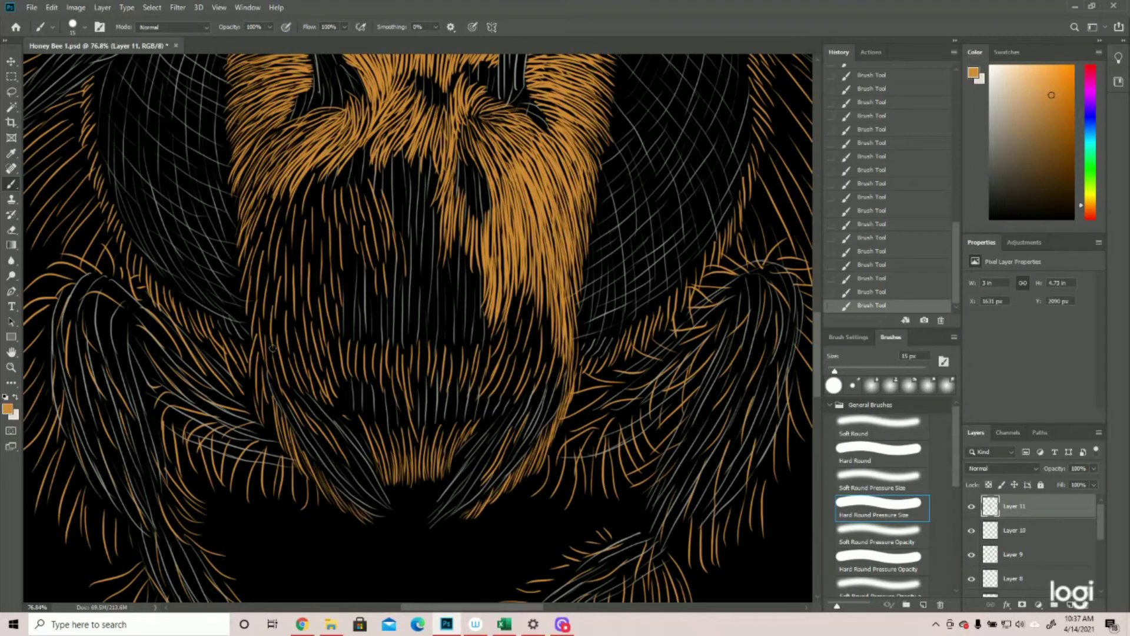
pyautogui.moveTo(267, 389); pyautogui.dragTo(270, 431)
pyautogui.moveTo(258, 370); pyautogui.dragTo(264, 408)
pyautogui.moveTo(257, 341); pyautogui.dragTo(257, 395)
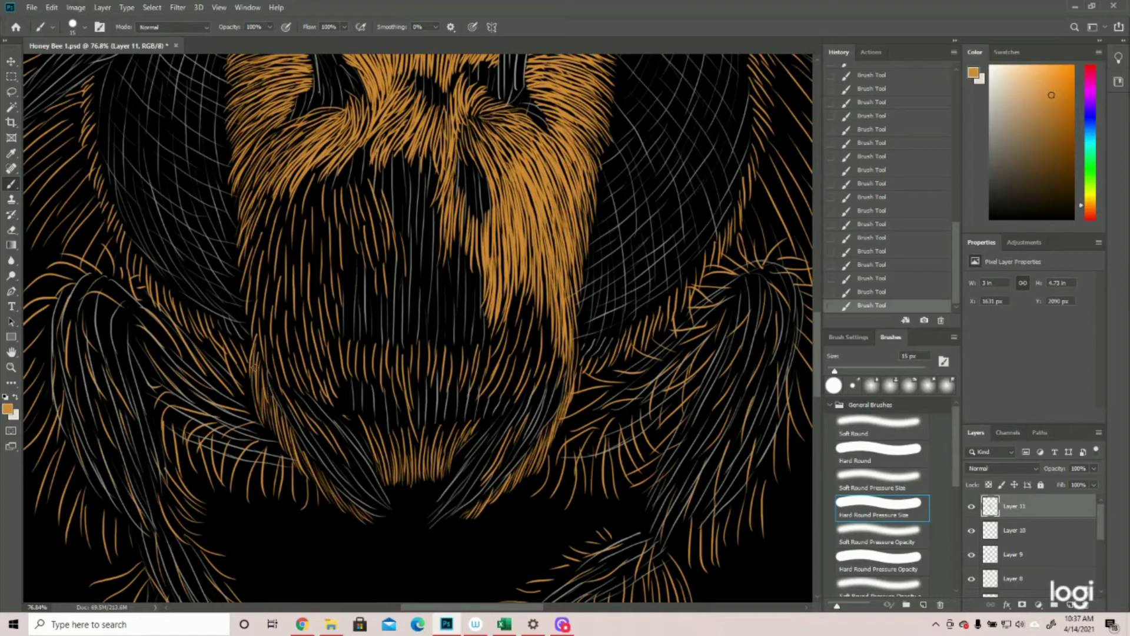
# Step: Paint long orange hairs down the left edge of the face, beside the left eye
pyautogui.moveTo(249, 221)
pyautogui.mouseDown()
pyautogui.moveTo(244, 297)
pyautogui.moveTo(257, 345)
pyautogui.mouseUp()
pyautogui.moveTo(261, 306); pyautogui.dragTo(259, 352)
pyautogui.moveTo(259, 338); pyautogui.dragTo(265, 379)
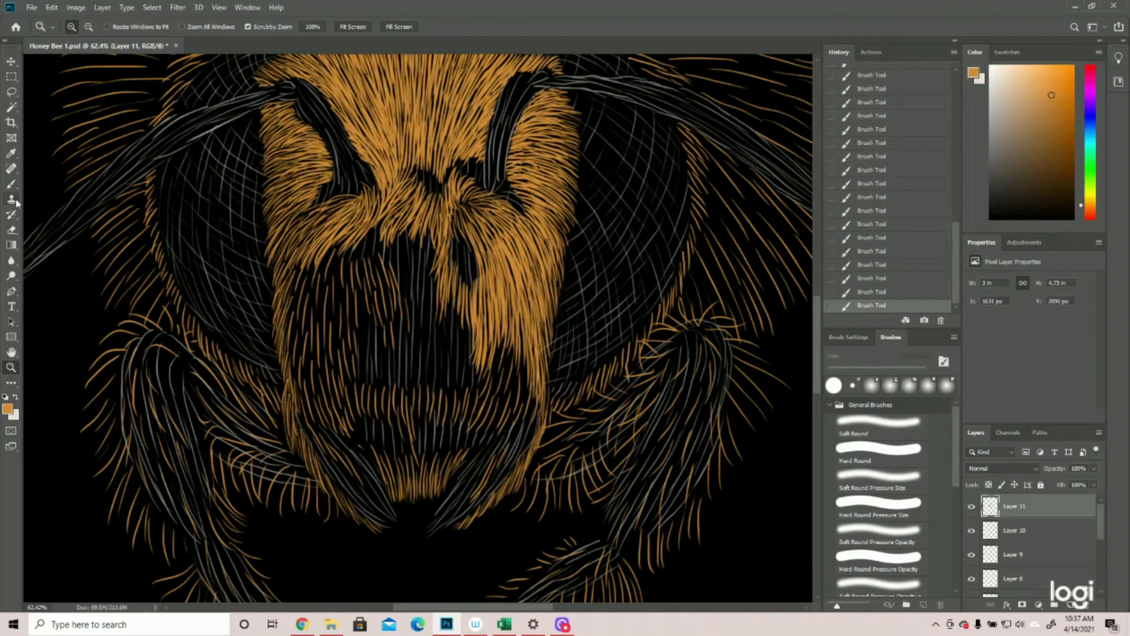
pyautogui.click(12, 184)
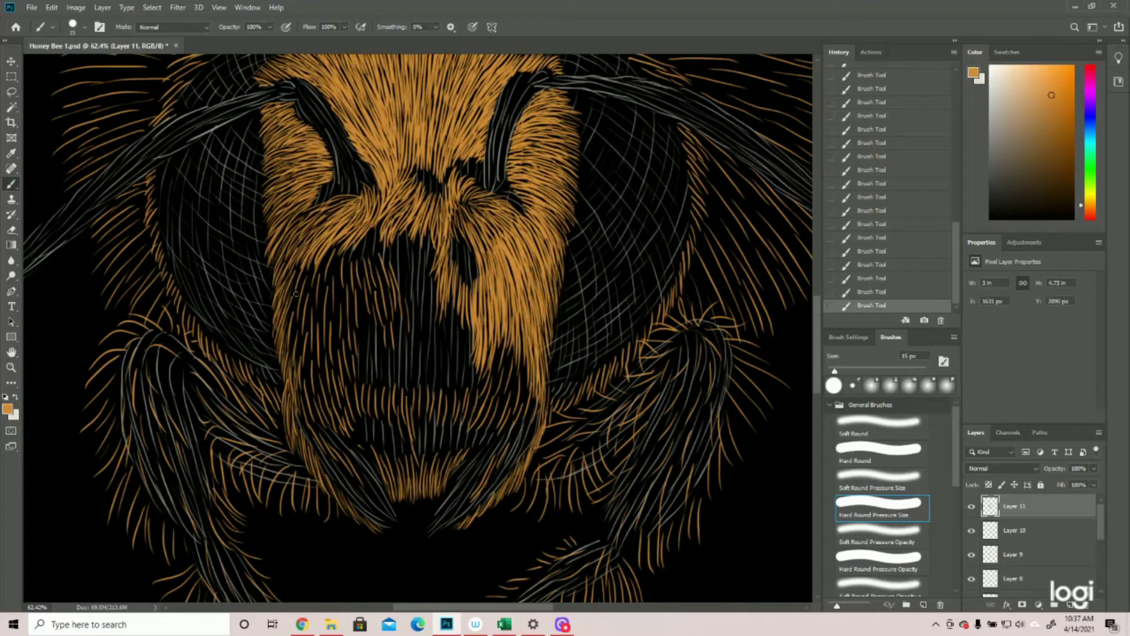
pyautogui.moveTo(293, 306); pyautogui.dragTo(285, 344)
pyautogui.moveTo(296, 320); pyautogui.dragTo(287, 381)
# Step: Fill the outer left cheek with dense orange hairs and add a few inside the left mandible
pyautogui.scroll(1, 294, 330)
pyautogui.moveTo(309, 278); pyautogui.dragTo(289, 365)
pyautogui.moveTo(339, 266); pyautogui.dragTo(306, 359)
pyautogui.moveTo(332, 274); pyautogui.dragTo(312, 389)
pyautogui.moveTo(318, 327); pyautogui.dragTo(303, 441)
pyautogui.moveTo(318, 449); pyautogui.dragTo(359, 504)
# Step: Paint dense orange hairs over the upper left muzzle, between the cheek and the dark centre
pyautogui.moveTo(376, 277); pyautogui.dragTo(406, 347)
pyautogui.moveTo(390, 290)
pyautogui.mouseDown()
pyautogui.moveTo(389, 345)
pyautogui.moveTo(376, 281)
pyautogui.moveTo(386, 367)
pyautogui.mouseUp()
pyautogui.moveTo(384, 299); pyautogui.dragTo(378, 347)
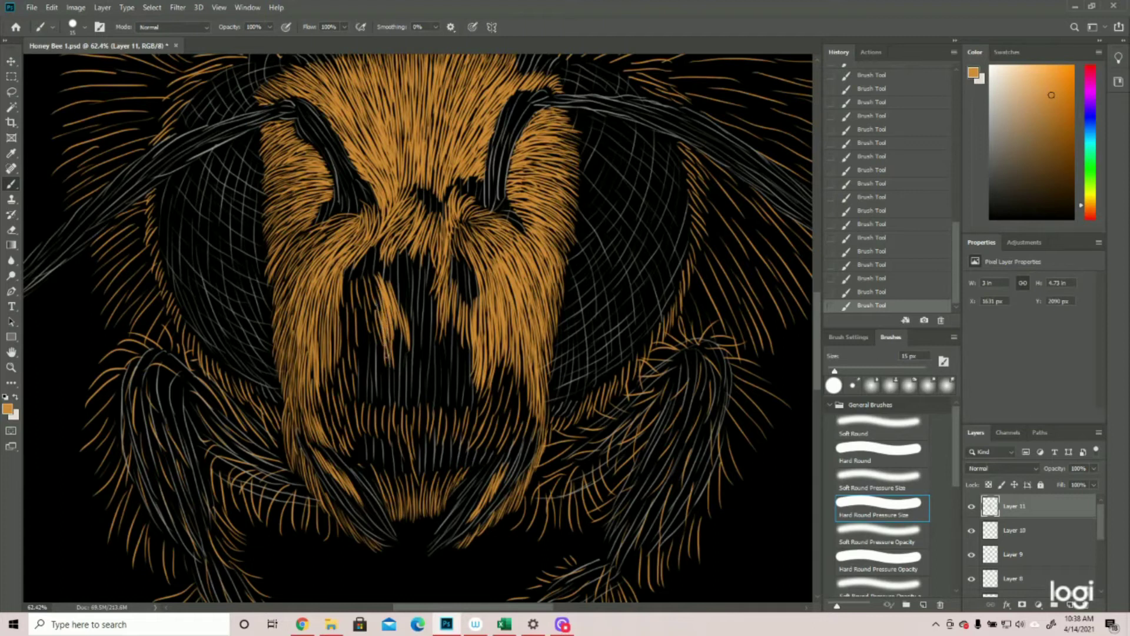
pyautogui.moveTo(370, 269)
pyautogui.mouseDown()
pyautogui.moveTo(380, 312)
pyautogui.moveTo(371, 323)
pyautogui.moveTo(380, 322)
pyautogui.mouseUp()
pyautogui.moveTo(368, 274)
pyautogui.mouseDown()
pyautogui.moveTo(359, 331)
pyautogui.moveTo(372, 346)
pyautogui.moveTo(355, 298)
pyautogui.moveTo(360, 327)
pyautogui.mouseUp()
pyautogui.moveTo(352, 277); pyautogui.dragTo(347, 345)
# Step: Fill the lower left cheek with orange hairs down to the base of the left mandible
pyautogui.moveTo(352, 305)
pyautogui.mouseDown()
pyautogui.moveTo(356, 350)
pyautogui.moveTo(337, 409)
pyautogui.mouseUp()
pyautogui.moveTo(337, 365)
pyautogui.mouseDown()
pyautogui.moveTo(339, 416)
pyautogui.moveTo(326, 420)
pyautogui.mouseUp()
pyautogui.moveTo(320, 334); pyautogui.dragTo(319, 372)
pyautogui.moveTo(329, 378); pyautogui.dragTo(353, 455)
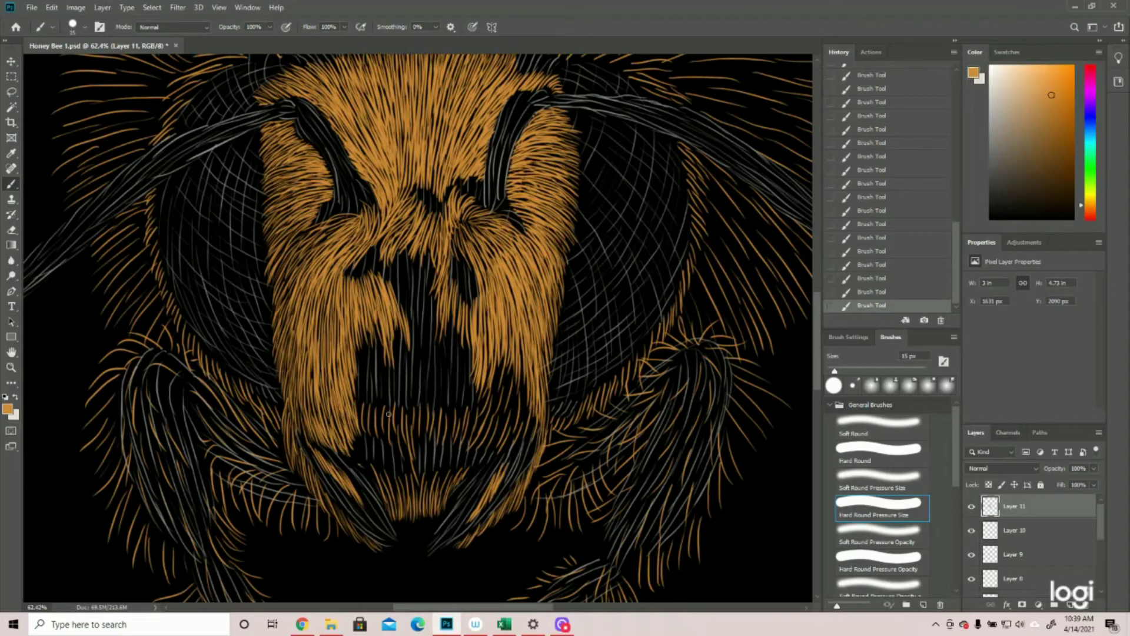
# Step: Paint a dense orange band of hairs across the upper lip and fill the lower right cheek
pyautogui.moveTo(389, 413); pyautogui.dragTo(390, 457)
pyautogui.scroll(-1, 406, 383)
pyautogui.moveTo(474, 330); pyautogui.dragTo(465, 388)
pyautogui.moveTo(501, 315); pyautogui.dragTo(493, 377)
pyautogui.moveTo(513, 336); pyautogui.dragTo(504, 400)
# Step: Add thin orange hairs into the dark centre of the muzzle and along its lower edges
pyautogui.click(11, 368)
pyautogui.keyDown('alt'); pyautogui.click(410, 336); pyautogui.keyUp('alt')
pyautogui.keyDown('alt'); pyautogui.click(410, 336); pyautogui.keyUp('alt')
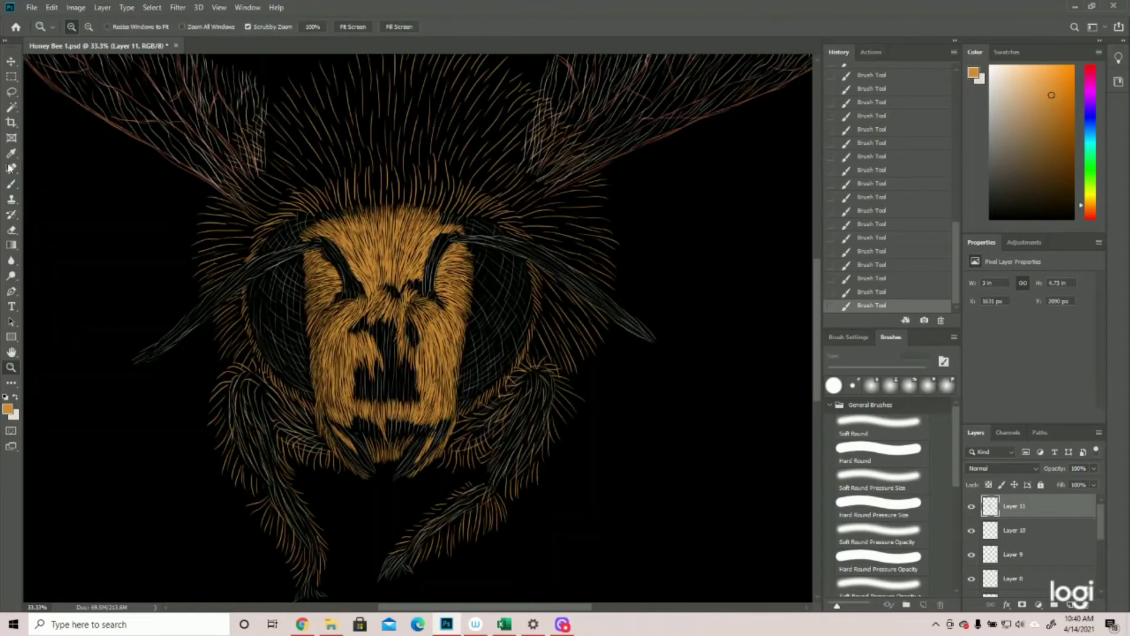
pyautogui.click(11, 184)
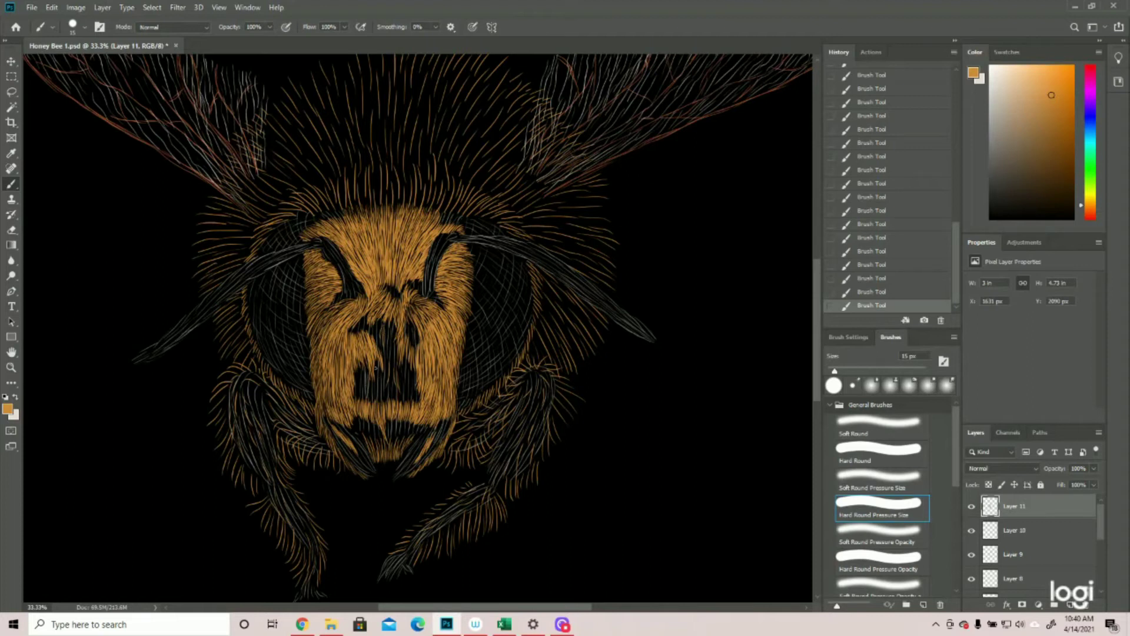
pyautogui.press('z')
pyautogui.moveTo(375, 368); pyautogui.dragTo(369, 372)
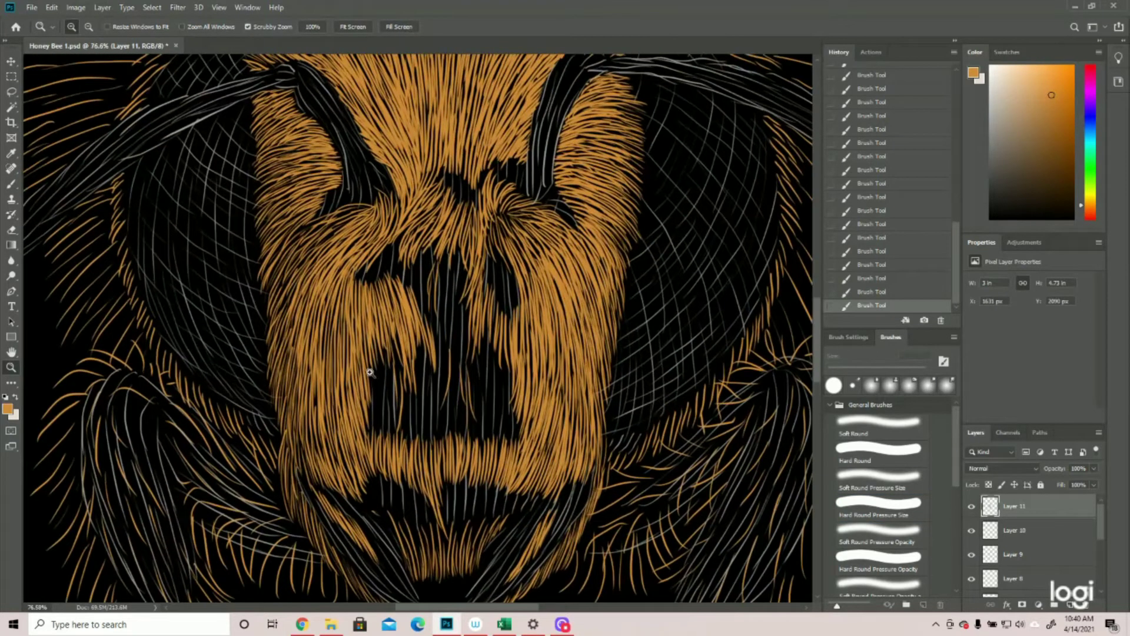
pyautogui.scroll(-2, 370, 372)
pyautogui.click(12, 183)
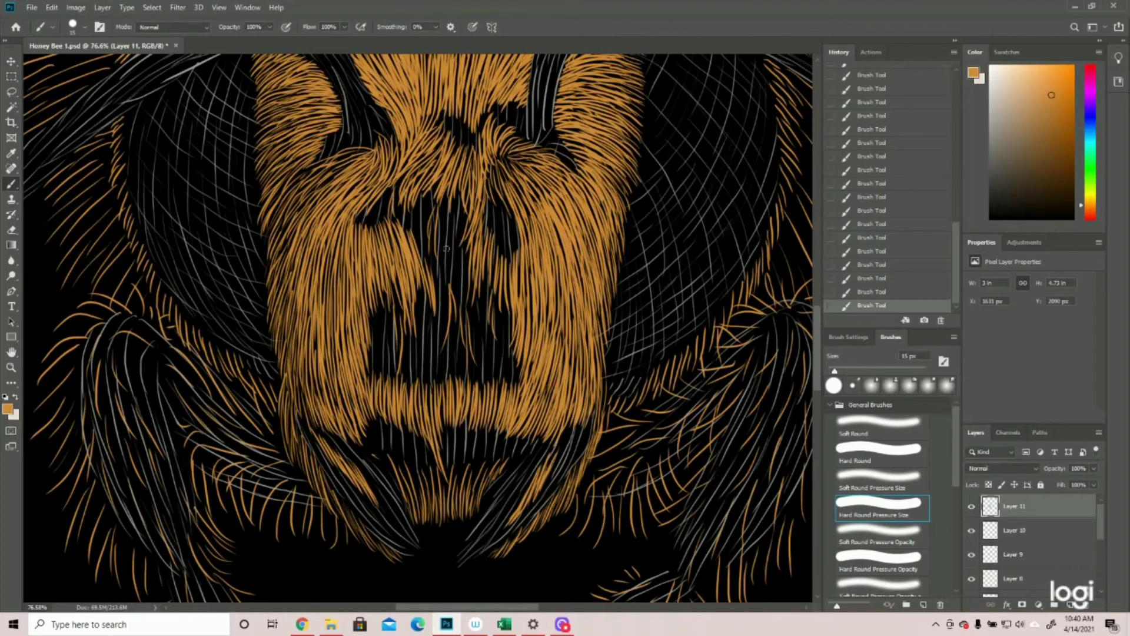
pyautogui.moveTo(389, 326)
pyautogui.mouseDown()
pyautogui.moveTo(382, 366)
pyautogui.moveTo(385, 325)
pyautogui.moveTo(412, 370)
pyautogui.moveTo(428, 348)
pyautogui.moveTo(433, 386)
pyautogui.moveTo(433, 350)
pyautogui.moveTo(432, 391)
pyautogui.mouseUp()
pyautogui.moveTo(520, 360)
pyautogui.mouseDown()
pyautogui.moveTo(514, 392)
pyautogui.moveTo(466, 458)
pyautogui.mouseUp()
# Step: Paint fine orange hairs below the lip band above the chin, undoing and repainting the last one
pyautogui.moveTo(392, 417)
pyautogui.mouseDown()
pyautogui.moveTo(394, 451)
pyautogui.moveTo(414, 462)
pyautogui.mouseUp()
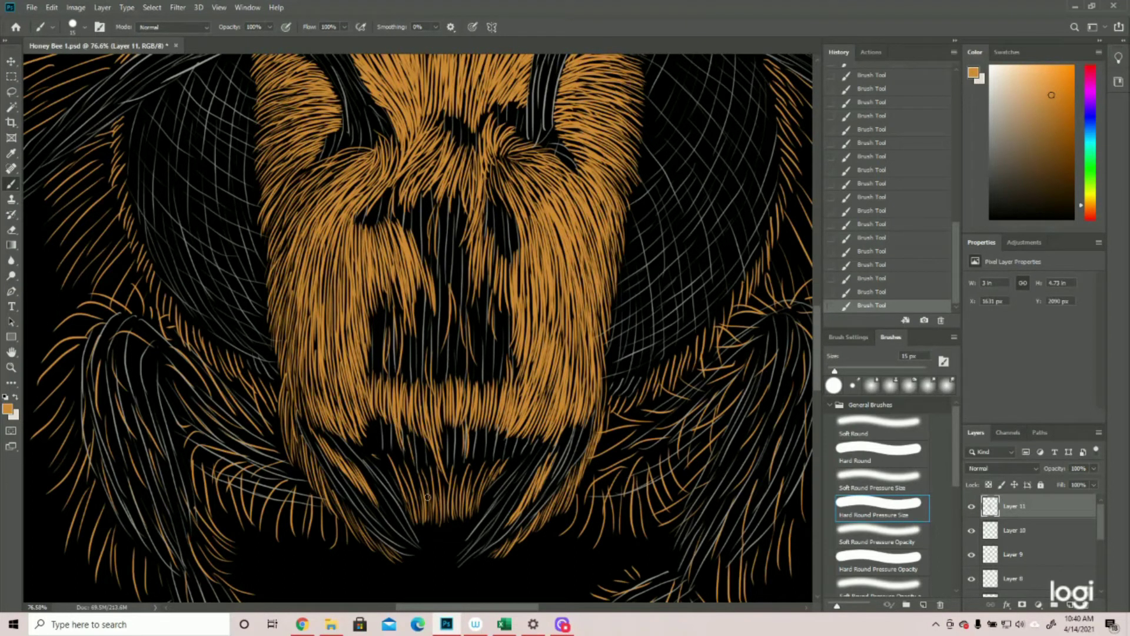
pyautogui.click(863, 293)
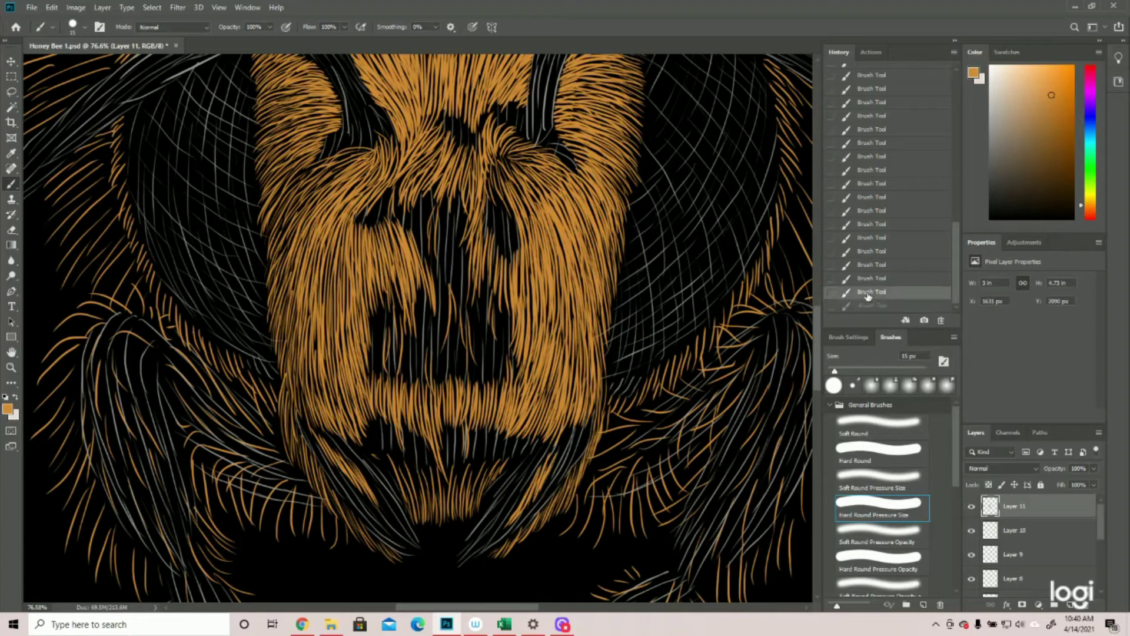
pyautogui.moveTo(409, 442); pyautogui.dragTo(412, 455)
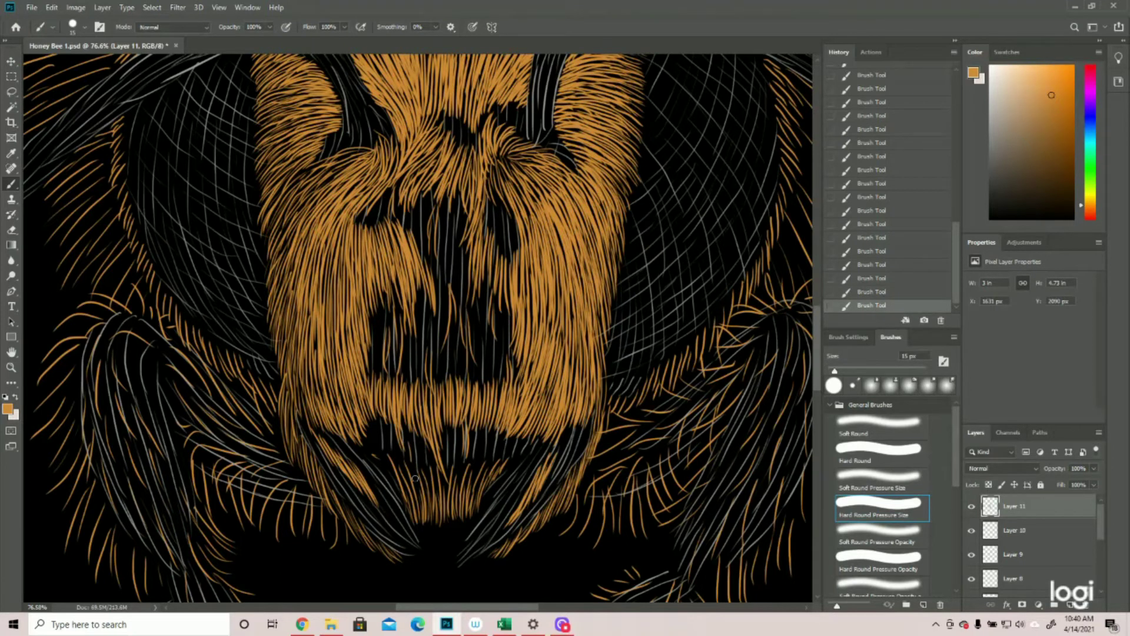
pyautogui.scroll(1, 415, 475)
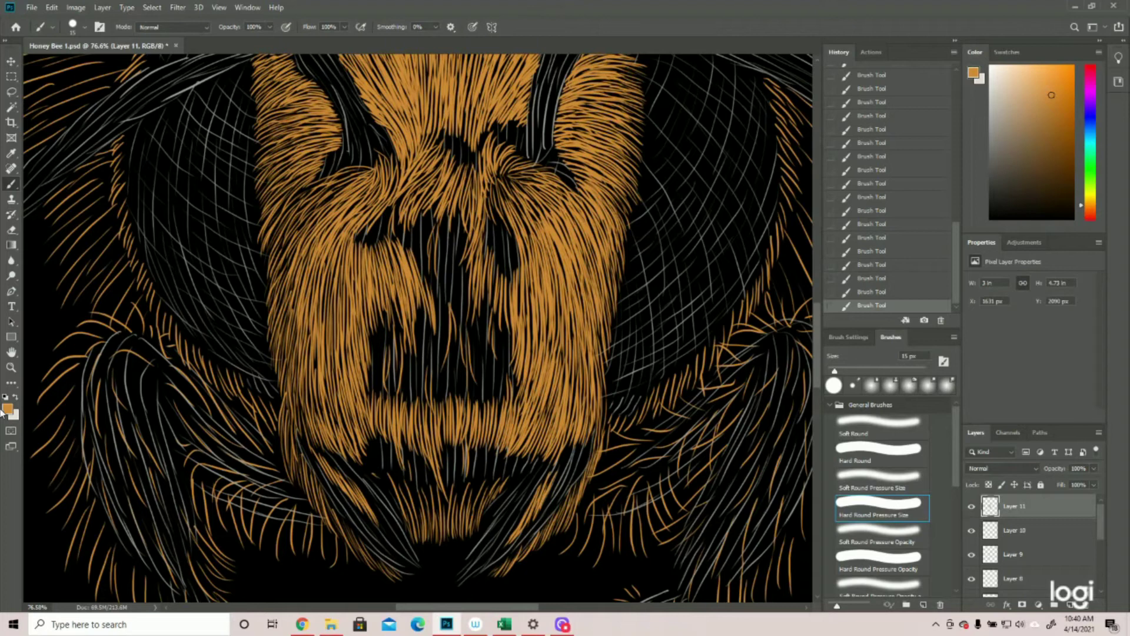
# Step: Add orange hairs to the dark gaps between the antenna bases and in the muzzle's centre, and save the document
pyautogui.click(11, 366)
pyautogui.moveTo(490, 403); pyautogui.dragTo(432, 403)
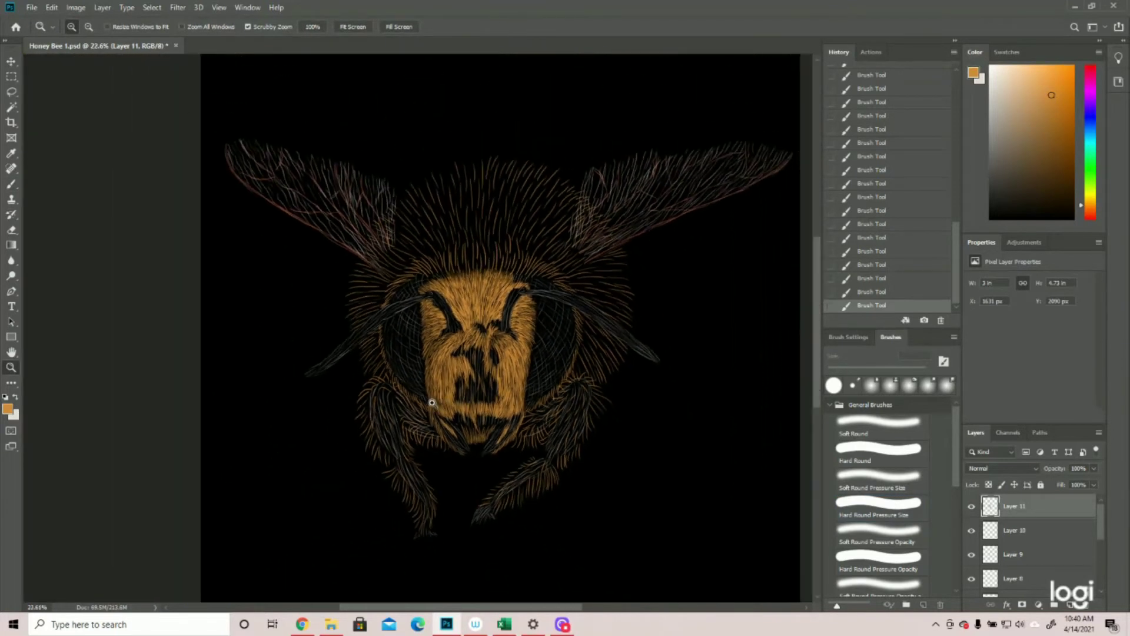
pyautogui.click(533, 417)
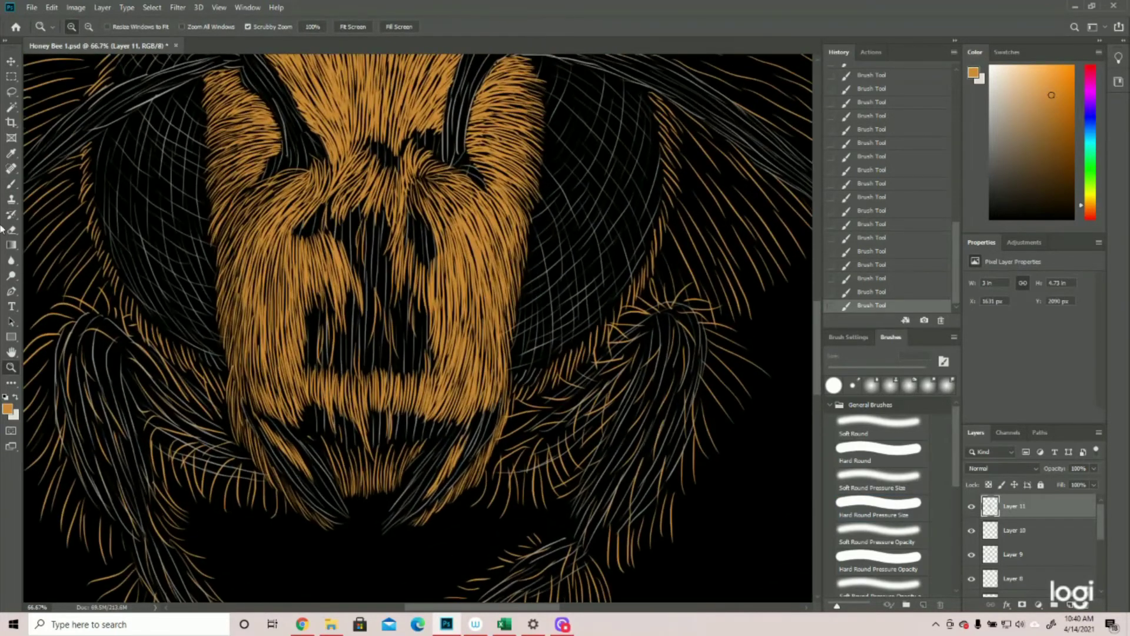
pyautogui.click(11, 183)
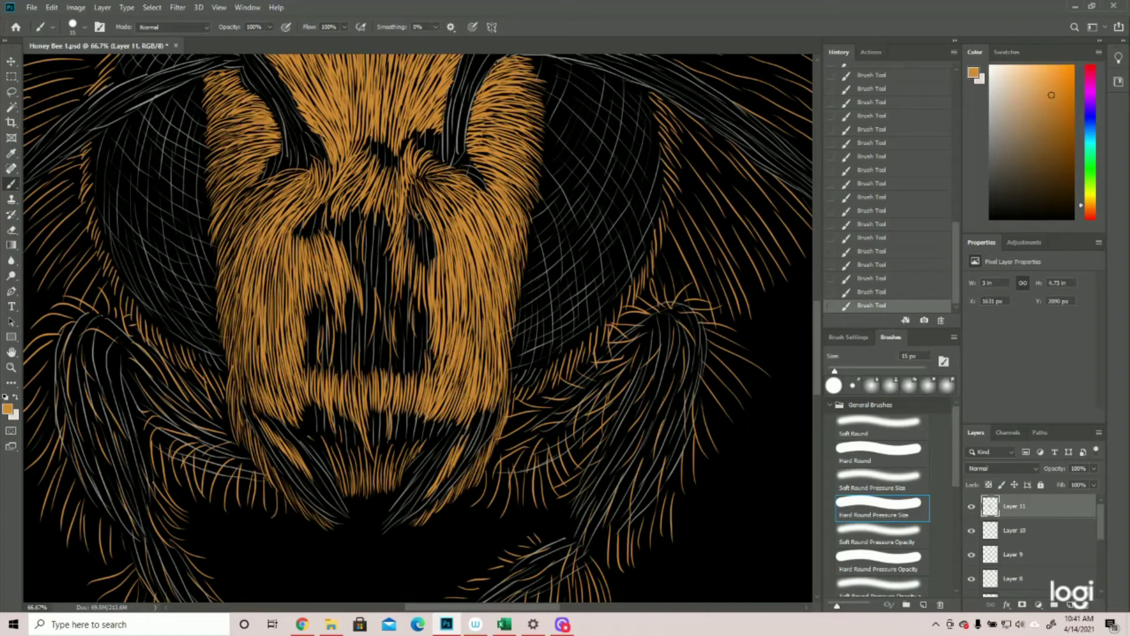
pyautogui.press('z')
pyautogui.hotkey('ctrl', '0')
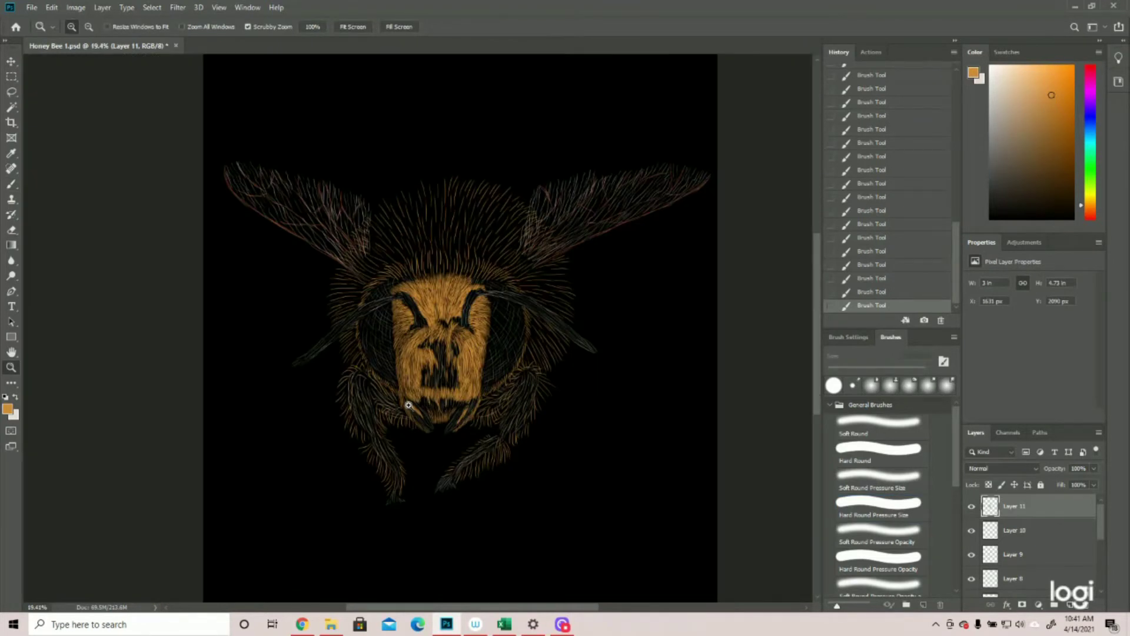
pyautogui.moveTo(409, 405); pyautogui.dragTo(465, 405)
pyautogui.click(11, 184)
pyautogui.moveTo(528, 243); pyautogui.dragTo(548, 222)
pyautogui.moveTo(410, 264); pyautogui.dragTo(455, 244)
pyautogui.moveTo(498, 277); pyautogui.dragTo(502, 380)
pyautogui.click(11, 367)
pyautogui.moveTo(294, 387); pyautogui.dragTo(254, 386)
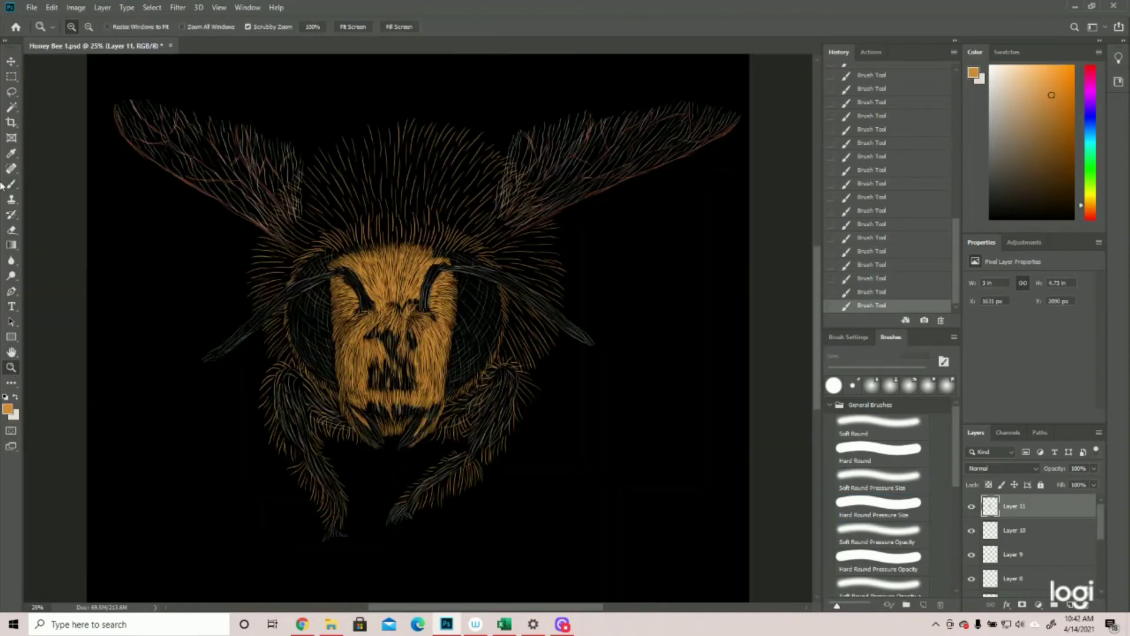
pyautogui.press('b')
pyautogui.hotkey('ctrl', '+')
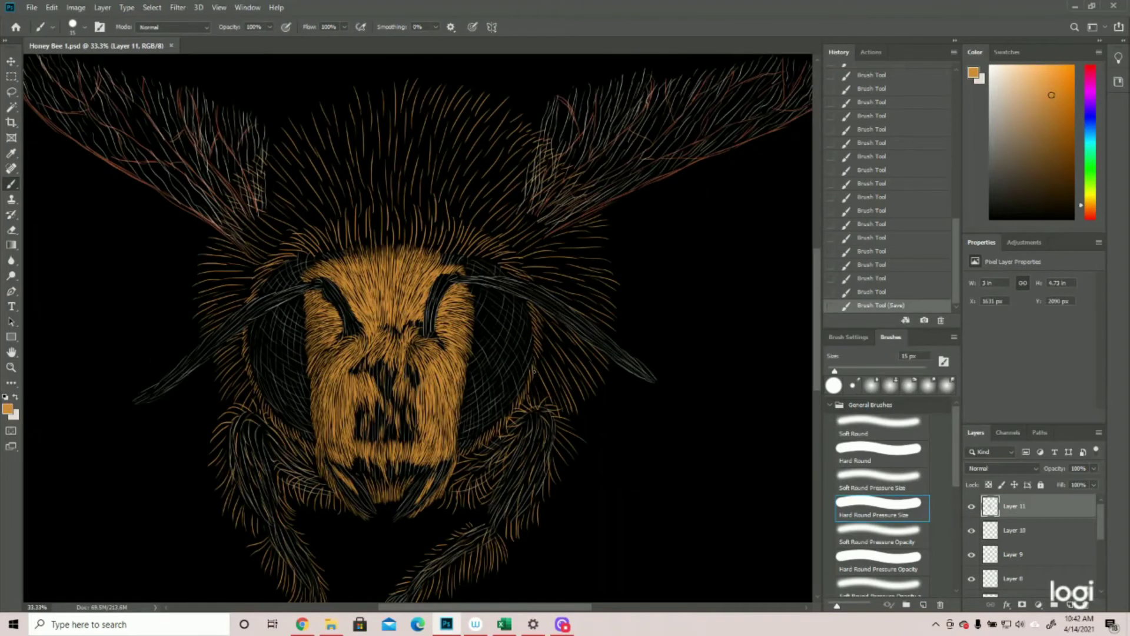
# Step: Paint dense orange hairs along the outer and lower rim of the right eye
pyautogui.moveTo(533, 354); pyautogui.dragTo(532, 372)
pyautogui.hotkey('ctrl', 'shift', 'z')
pyautogui.hotkey('ctrl', 'shift', 'z')
pyautogui.hotkey('ctrl', 'shift', 'z')
pyautogui.hotkey('ctrl', 'shift', 'z')
pyautogui.hotkey('ctrl', 'shift', 'z')
pyautogui.hotkey('ctrl', 'shift', 'z')
pyautogui.hotkey('ctrl', 'shift', 'z')
pyautogui.hotkey('ctrl', 'shift', 'z')
pyautogui.hotkey('ctrl', 'shift', 'z')
pyautogui.hotkey('ctrl', 'shift', 'z')
pyautogui.hotkey('ctrl', 'shift', 'z')
pyautogui.hotkey('ctrl', 'shift', 'z')
pyautogui.hotkey('ctrl', 'shift', 'z')
pyautogui.hotkey('ctrl', 'shift', 'z')
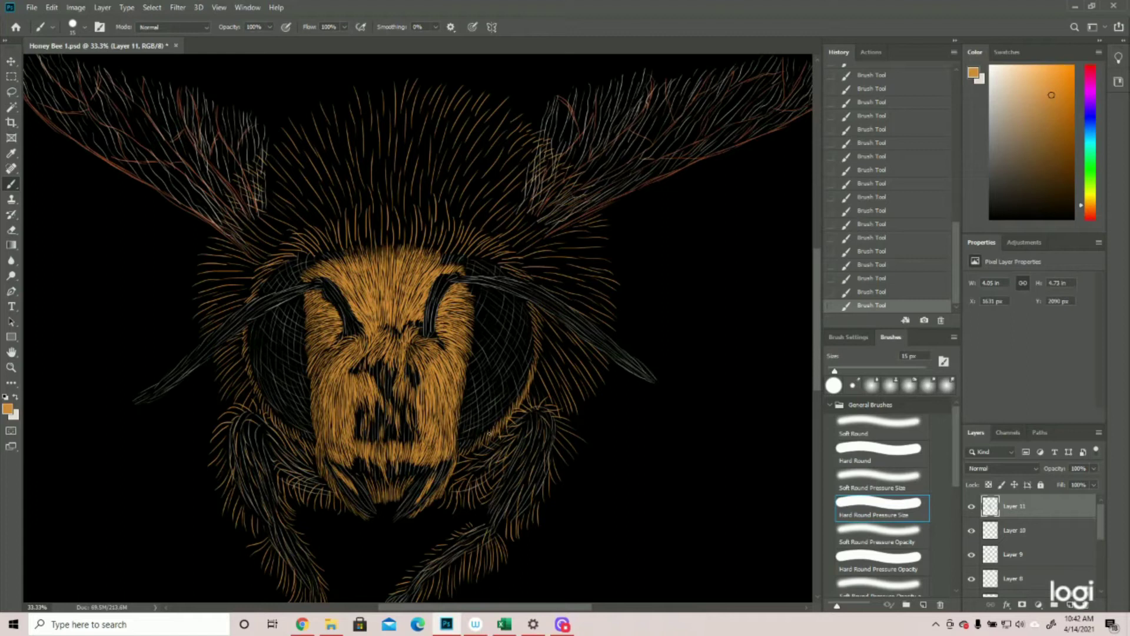
pyautogui.moveTo(488, 433); pyautogui.dragTo(474, 451)
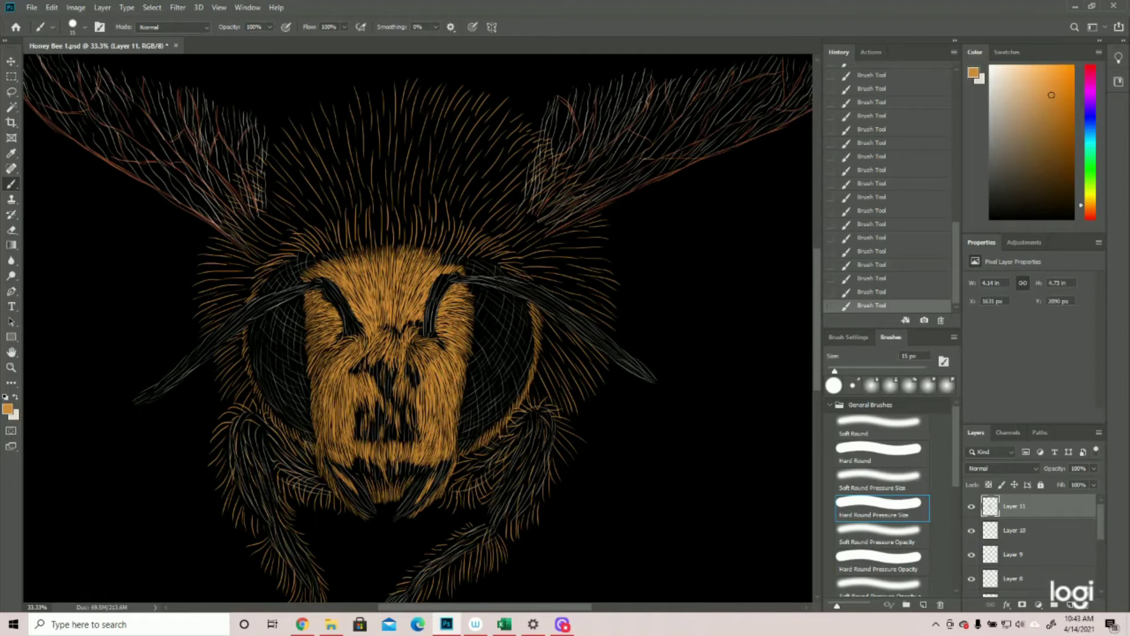
# Step: Paint dense orange hairs along the left eye's outer rim and up over its brow towards the crown
pyautogui.moveTo(303, 449); pyautogui.dragTo(262, 402)
pyautogui.moveTo(251, 360)
pyautogui.mouseDown()
pyautogui.moveTo(247, 370)
pyautogui.moveTo(255, 325)
pyautogui.mouseUp()
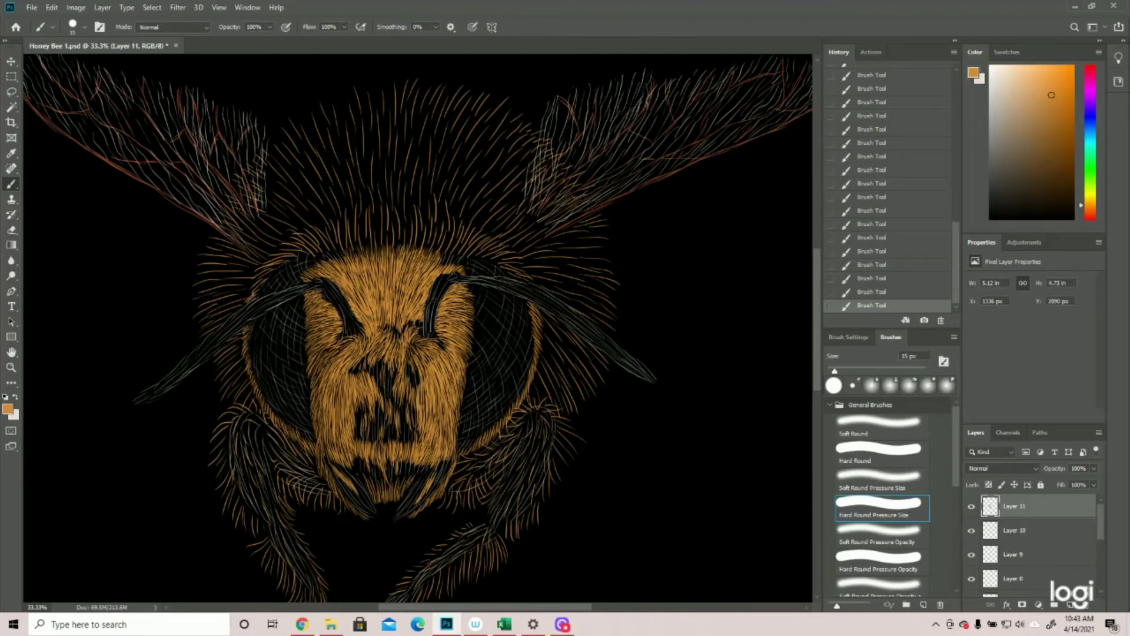
pyautogui.moveTo(248, 303); pyautogui.dragTo(260, 294)
pyautogui.moveTo(254, 274); pyautogui.dragTo(360, 204)
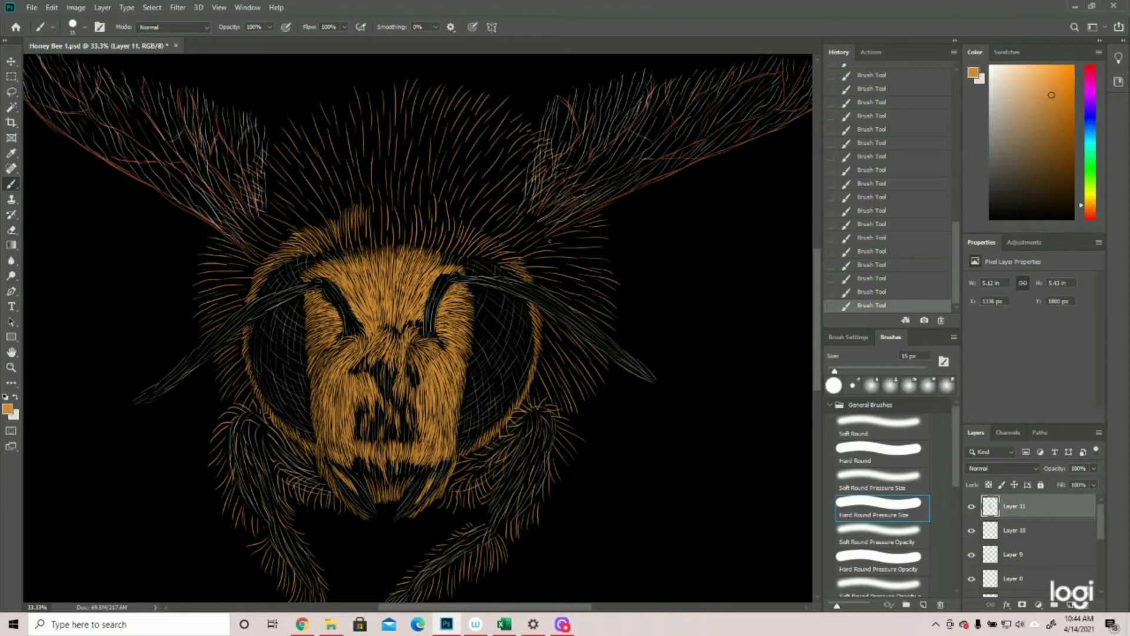
# Step: Paint orange hairs over the right eye's brow and along the crown band towards the centre
pyautogui.moveTo(522, 259)
pyautogui.mouseDown()
pyautogui.moveTo(504, 257)
pyautogui.moveTo(516, 245)
pyautogui.moveTo(494, 236)
pyautogui.mouseUp()
pyautogui.moveTo(470, 241); pyautogui.dragTo(486, 229)
pyautogui.moveTo(463, 240)
pyautogui.mouseDown()
pyautogui.moveTo(475, 222)
pyautogui.moveTo(464, 224)
pyautogui.mouseUp()
pyautogui.moveTo(457, 238)
pyautogui.mouseDown()
pyautogui.moveTo(450, 215)
pyautogui.moveTo(450, 237)
pyautogui.moveTo(462, 206)
pyautogui.moveTo(446, 222)
pyautogui.moveTo(445, 206)
pyautogui.moveTo(447, 223)
pyautogui.moveTo(441, 206)
pyautogui.moveTo(443, 230)
pyautogui.moveTo(439, 200)
pyautogui.moveTo(411, 199)
pyautogui.moveTo(425, 218)
pyautogui.moveTo(432, 201)
pyautogui.moveTo(432, 222)
pyautogui.moveTo(433, 203)
pyautogui.moveTo(431, 222)
pyautogui.moveTo(411, 202)
pyautogui.mouseUp()
pyautogui.moveTo(395, 224); pyautogui.dragTo(392, 202)
pyautogui.moveTo(377, 225); pyautogui.dragTo(375, 200)
# Step: Thicken the orange fur band from the right brow to the middle of the crown with dense overlapping hairs
pyautogui.scroll(2, 556, 172)
pyautogui.moveTo(518, 299); pyautogui.dragTo(484, 270)
pyautogui.moveTo(480, 275); pyautogui.dragTo(445, 250)
pyautogui.moveTo(445, 270); pyautogui.dragTo(423, 240)
pyautogui.moveTo(420, 263)
pyautogui.mouseDown()
pyautogui.moveTo(412, 231)
pyautogui.moveTo(393, 227)
pyautogui.mouseUp()
pyautogui.moveTo(412, 259)
pyautogui.mouseDown()
pyautogui.moveTo(406, 226)
pyautogui.moveTo(408, 251)
pyautogui.mouseUp()
pyautogui.moveTo(408, 263); pyautogui.dragTo(400, 248)
pyautogui.moveTo(404, 263); pyautogui.dragTo(392, 249)
pyautogui.moveTo(396, 261); pyautogui.dragTo(389, 243)
pyautogui.moveTo(395, 260); pyautogui.dragTo(391, 246)
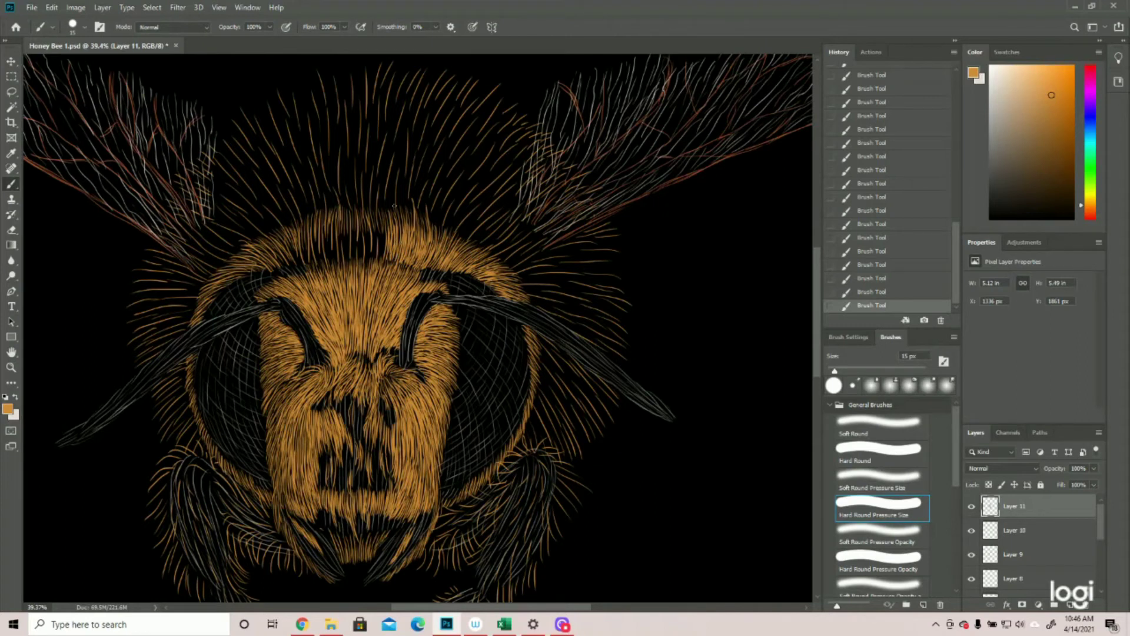
pyautogui.moveTo(384, 258)
pyautogui.mouseDown()
pyautogui.moveTo(377, 223)
pyautogui.moveTo(365, 226)
pyautogui.mouseUp()
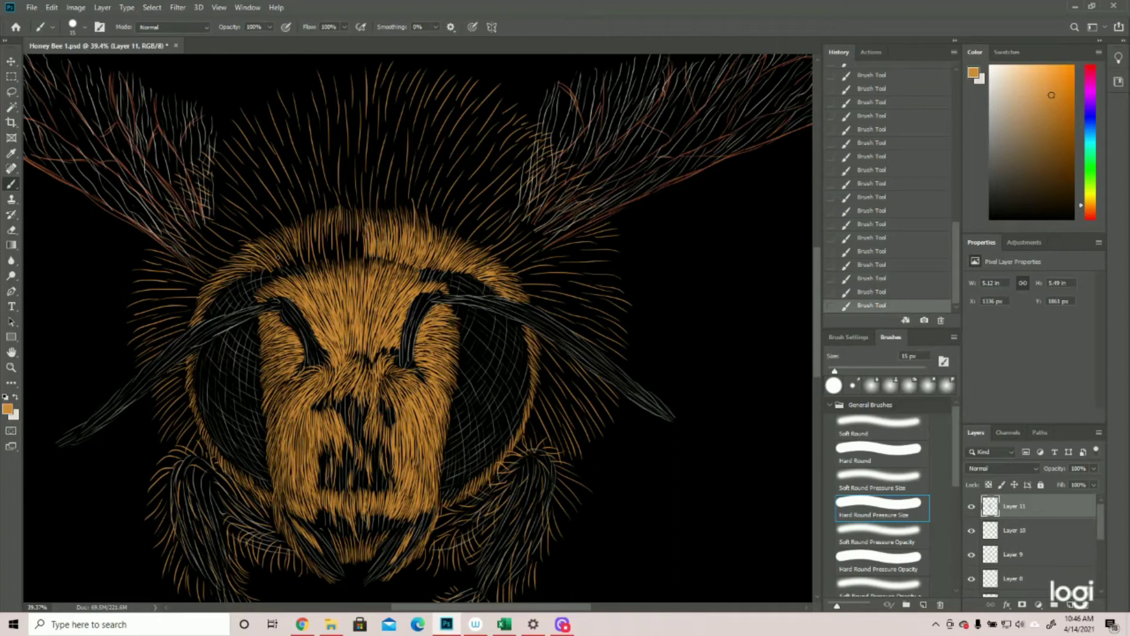
# Step: Fill the left half and central gap of the crown band with dense orange hairs
pyautogui.moveTo(294, 265); pyautogui.dragTo(292, 242)
pyautogui.moveTo(303, 262)
pyautogui.mouseDown()
pyautogui.moveTo(307, 241)
pyautogui.moveTo(268, 255)
pyautogui.moveTo(286, 238)
pyautogui.mouseUp()
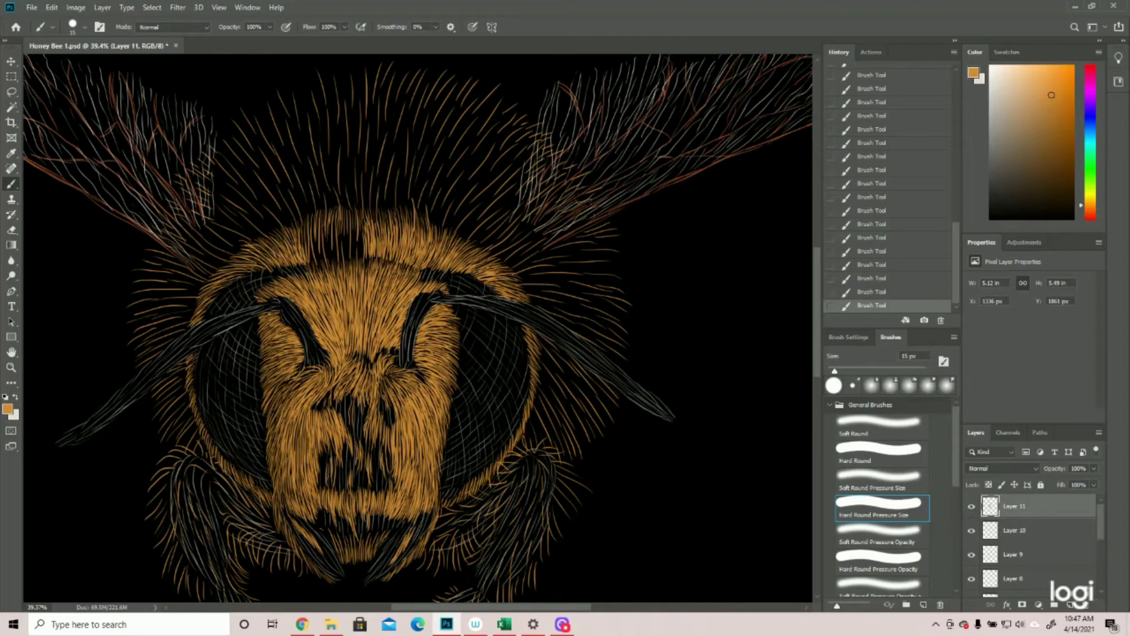
pyautogui.moveTo(314, 256); pyautogui.dragTo(317, 242)
pyautogui.moveTo(326, 265); pyautogui.dragTo(326, 240)
pyautogui.moveTo(333, 267); pyautogui.dragTo(333, 240)
pyautogui.moveTo(338, 262); pyautogui.dragTo(334, 223)
pyautogui.moveTo(357, 260); pyautogui.dragTo(345, 223)
pyautogui.moveTo(331, 258); pyautogui.dragTo(324, 224)
pyautogui.moveTo(310, 256); pyautogui.dragTo(302, 233)
# Step: Paint short orange hairs across the dark seam between the forehead and the crown band
pyautogui.press('z')
pyautogui.click(366, 299)
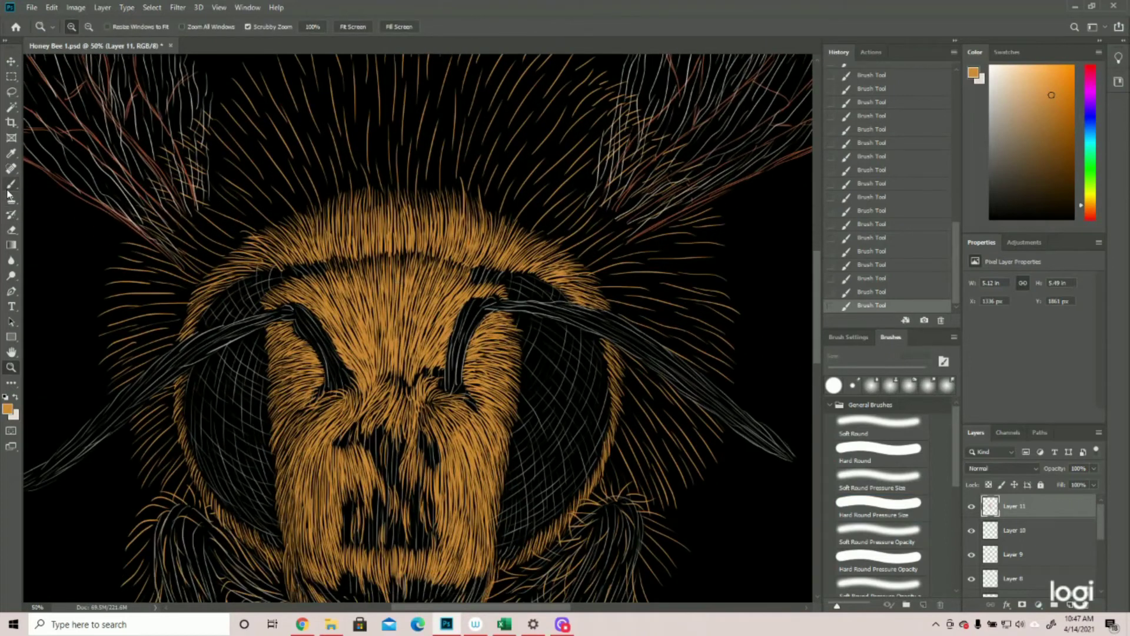
pyautogui.click(11, 184)
pyautogui.moveTo(409, 265)
pyautogui.mouseDown()
pyautogui.moveTo(372, 256)
pyautogui.moveTo(355, 207)
pyautogui.moveTo(364, 246)
pyautogui.mouseUp()
pyautogui.moveTo(363, 282); pyautogui.dragTo(359, 248)
pyautogui.moveTo(355, 269)
pyautogui.mouseDown()
pyautogui.moveTo(355, 246)
pyautogui.moveTo(339, 254)
pyautogui.mouseUp()
pyautogui.moveTo(338, 283); pyautogui.dragTo(333, 254)
pyautogui.moveTo(332, 270); pyautogui.dragTo(333, 251)
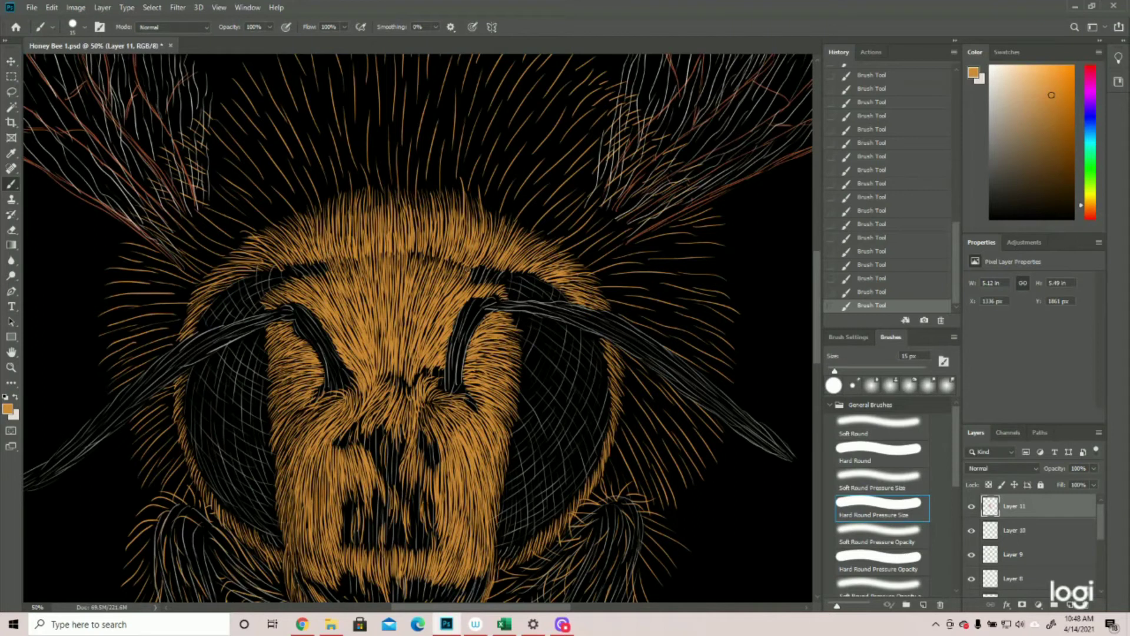
pyautogui.moveTo(459, 277); pyautogui.dragTo(448, 261)
pyautogui.moveTo(455, 274)
pyautogui.mouseDown()
pyautogui.moveTo(449, 252)
pyautogui.moveTo(442, 260)
pyautogui.moveTo(434, 243)
pyautogui.moveTo(428, 260)
pyautogui.moveTo(416, 239)
pyautogui.mouseUp()
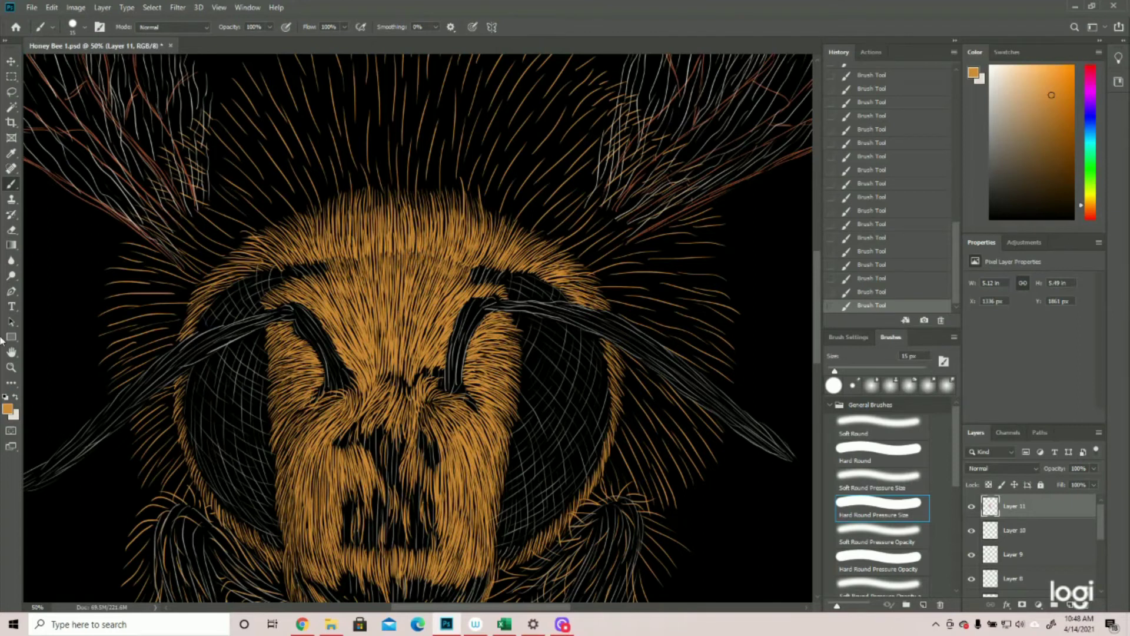
# Step: Check the whole bee at a reduced view and save the document
pyautogui.click(11, 366)
pyautogui.hotkey('ctrl', '0')
pyautogui.moveTo(432, 411); pyautogui.dragTo(422, 412)
pyautogui.click(427, 324)
pyautogui.scroll(1, 427, 324)
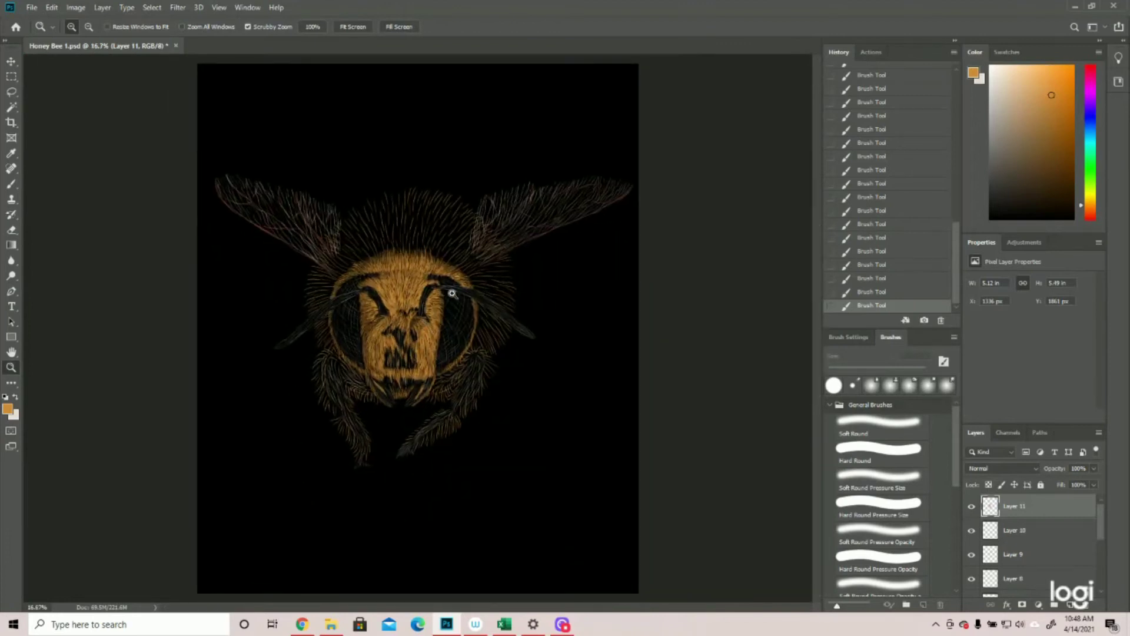
pyautogui.click(400, 288)
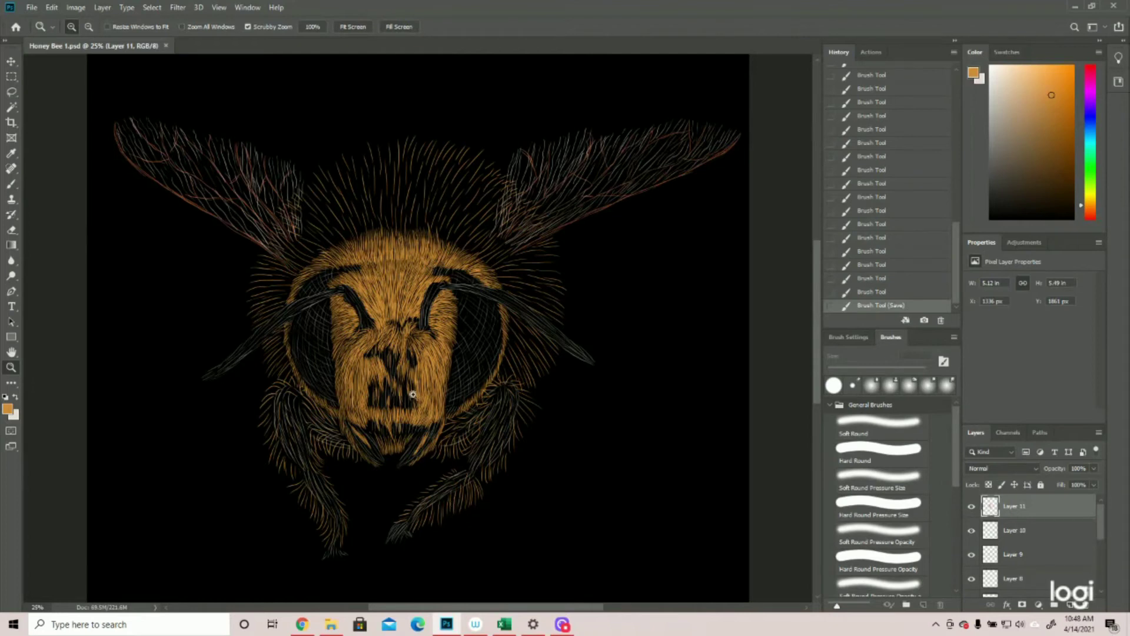
pyautogui.click(29, 8)
pyautogui.click(29, 7)
# Step: Add short orange hairs at the inner end of the dark gap above the right antenna base
pyautogui.click(419, 177)
pyautogui.click(419, 176)
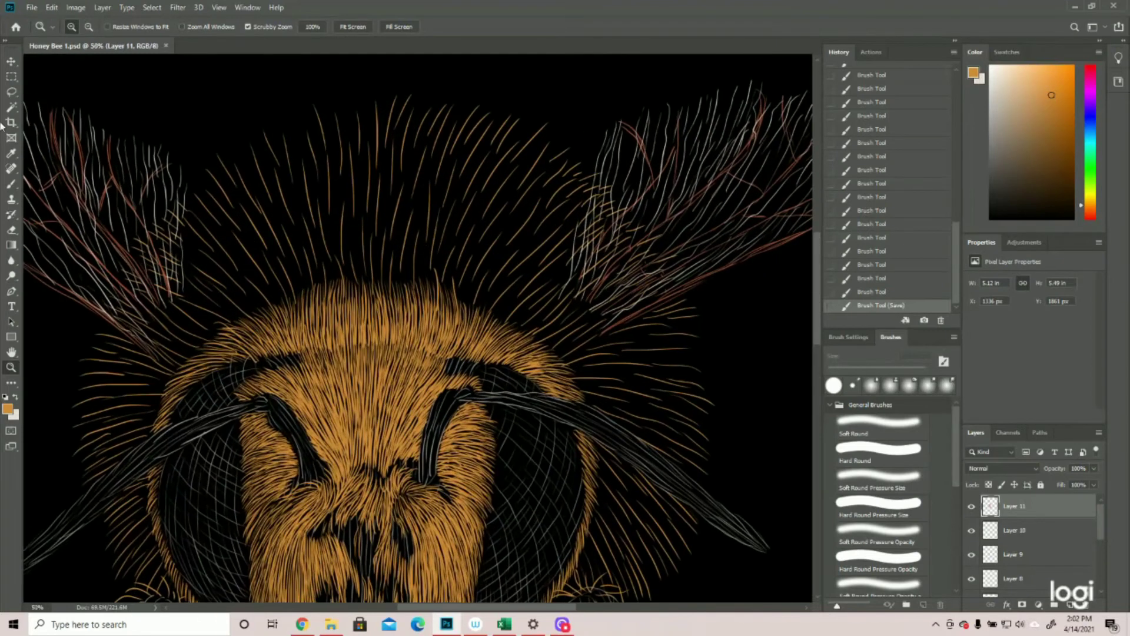
pyautogui.click(12, 183)
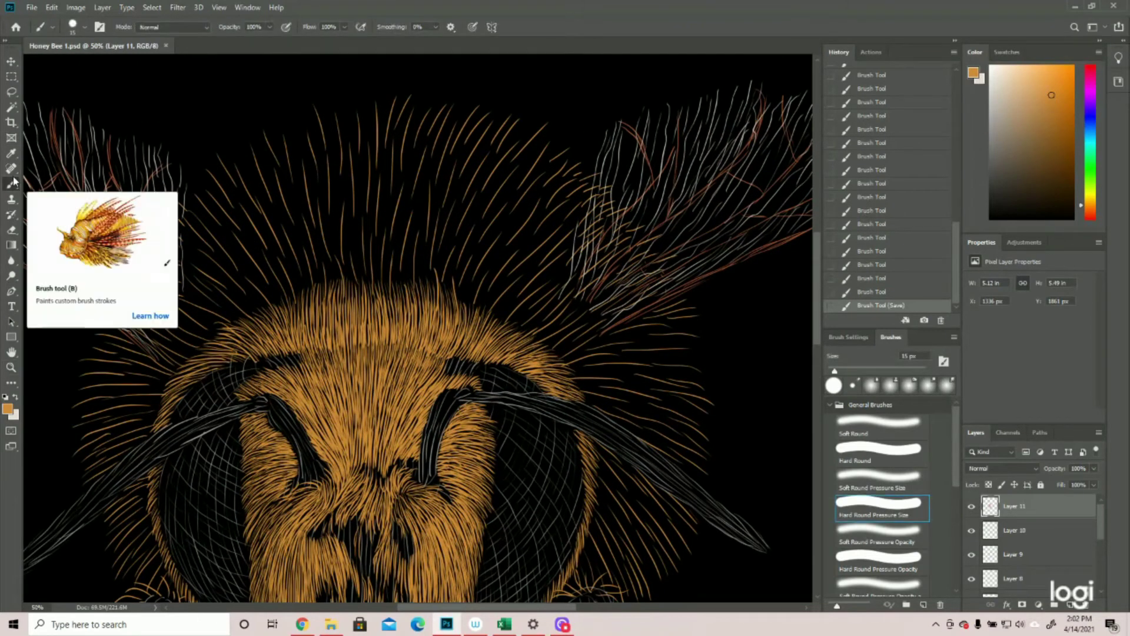
pyautogui.moveTo(452, 375)
pyautogui.mouseDown()
pyautogui.moveTo(458, 365)
pyautogui.moveTo(446, 375)
pyautogui.mouseUp()
pyautogui.moveTo(446, 368); pyautogui.dragTo(443, 373)
pyautogui.moveTo(444, 367); pyautogui.dragTo(451, 373)
pyautogui.moveTo(453, 366); pyautogui.dragTo(450, 373)
pyautogui.moveTo(452, 365); pyautogui.dragTo(453, 372)
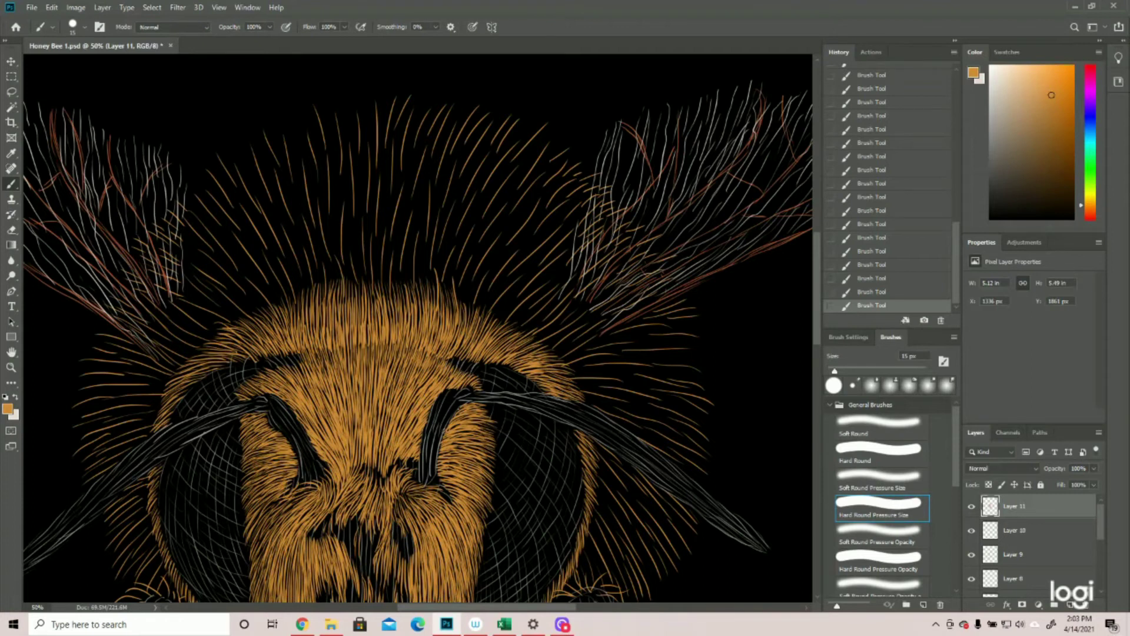
# Step: Paint dense orange hairs sweeping outward from the left eye's lower outer edge, above the left foreleg
pyautogui.scroll(-4, 709, 240)
pyautogui.scroll(-2, 679, 370)
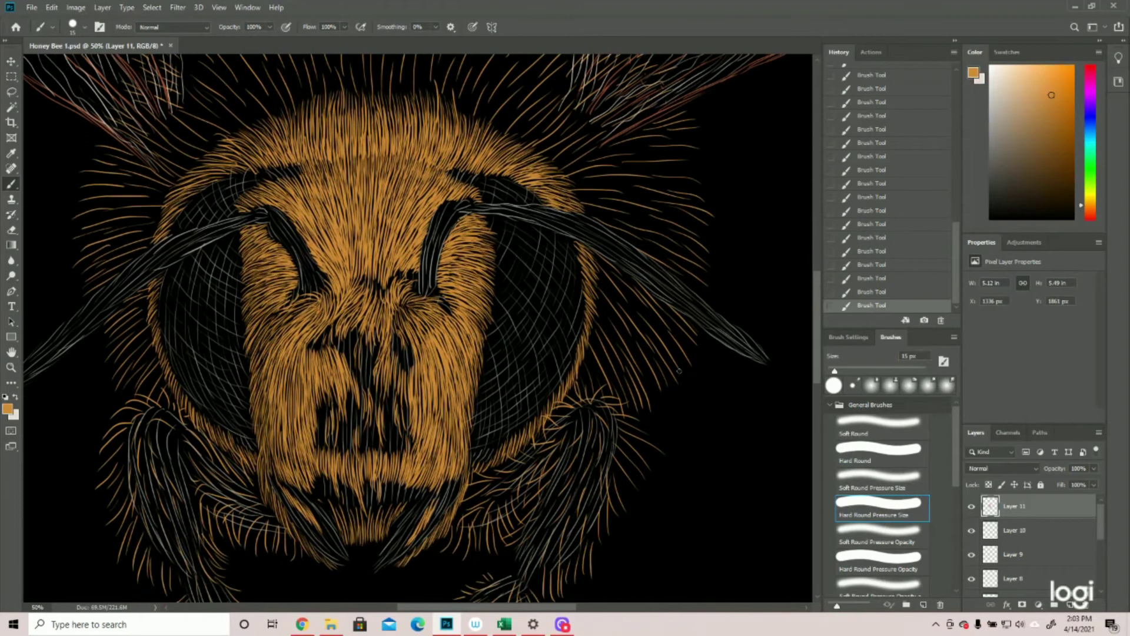
pyautogui.scroll(1, 606, 371)
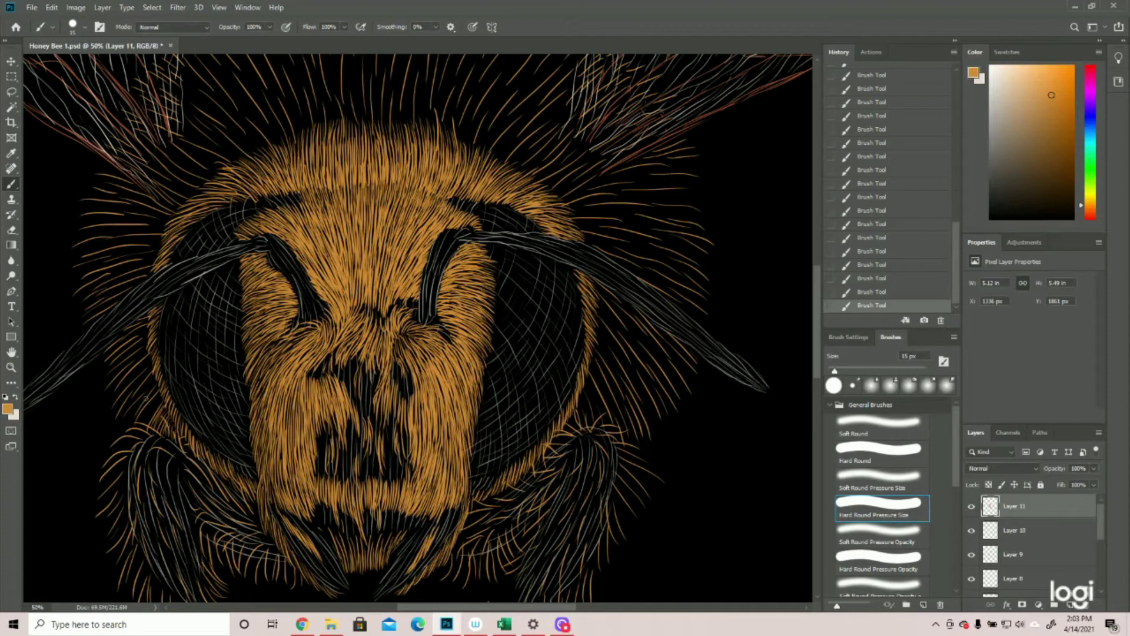
pyautogui.moveTo(160, 395); pyautogui.dragTo(140, 426)
pyautogui.moveTo(159, 385); pyautogui.dragTo(128, 430)
pyautogui.moveTo(149, 391)
pyautogui.mouseDown()
pyautogui.moveTo(124, 428)
pyautogui.moveTo(118, 417)
pyautogui.mouseUp()
pyautogui.moveTo(156, 383); pyautogui.dragTo(129, 409)
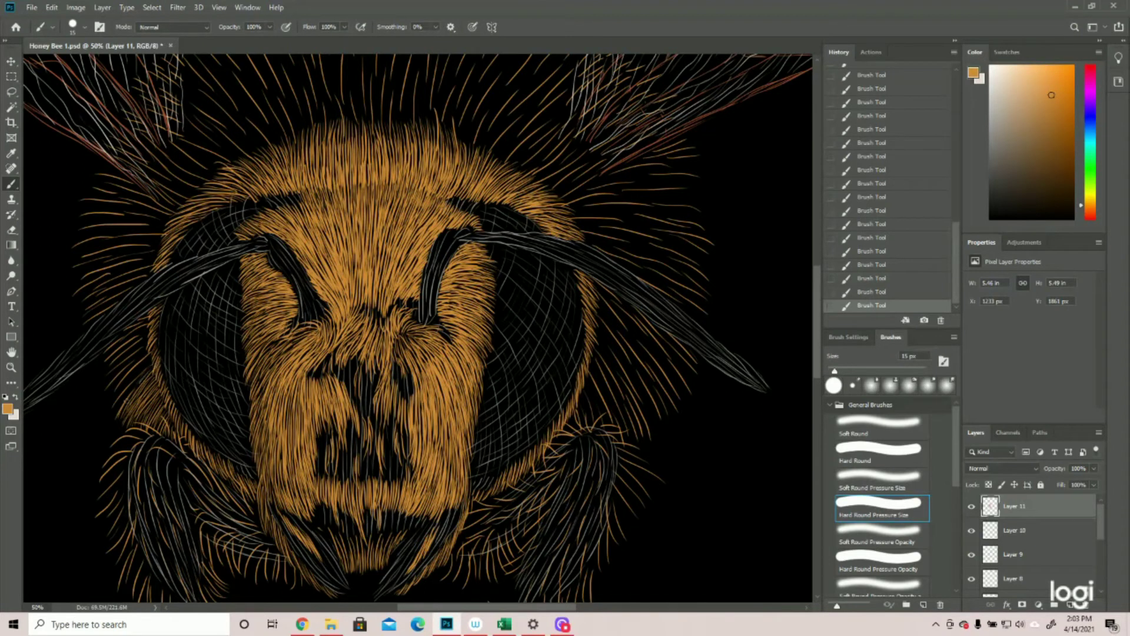
# Step: Brush dense orange hairs into the fur outside the bee's left eye, from above the front leg up to the antenna's underside
pyautogui.moveTo(138, 379); pyautogui.dragTo(118, 410)
pyautogui.moveTo(136, 374); pyautogui.dragTo(114, 401)
pyautogui.moveTo(145, 353); pyautogui.dragTo(108, 396)
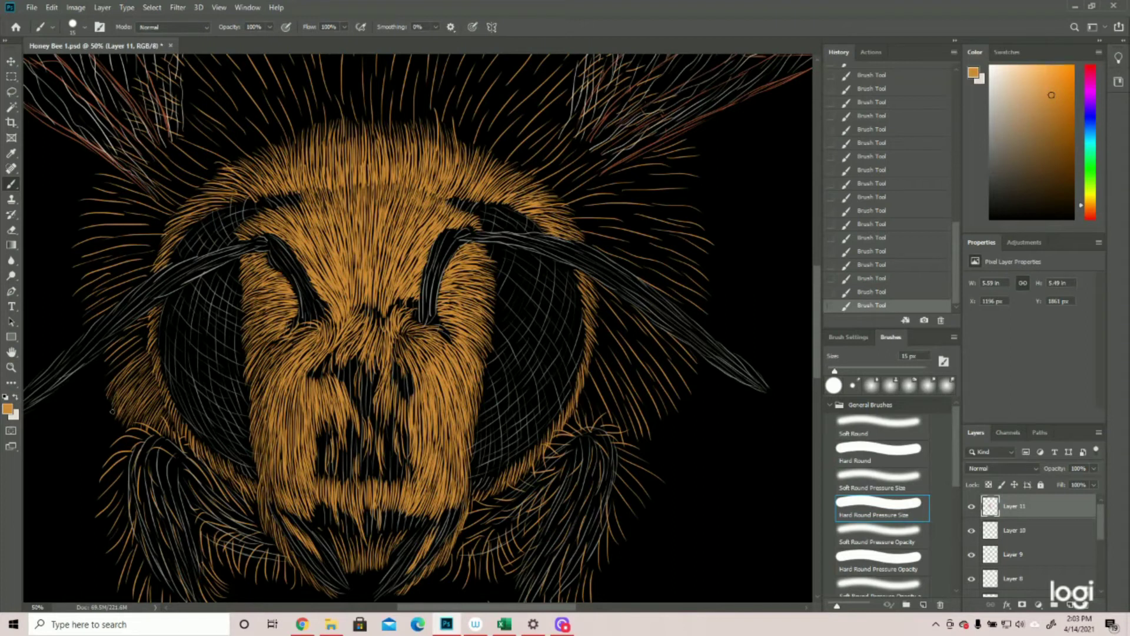
pyautogui.click(12, 367)
pyautogui.moveTo(174, 374); pyautogui.dragTo(233, 296)
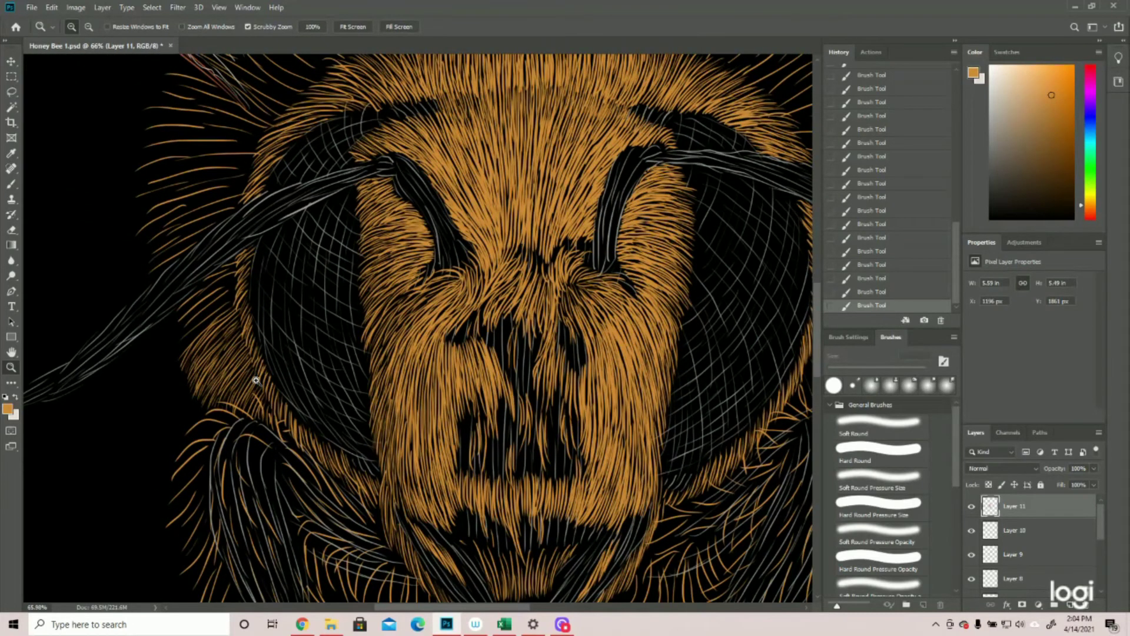
pyautogui.click(11, 184)
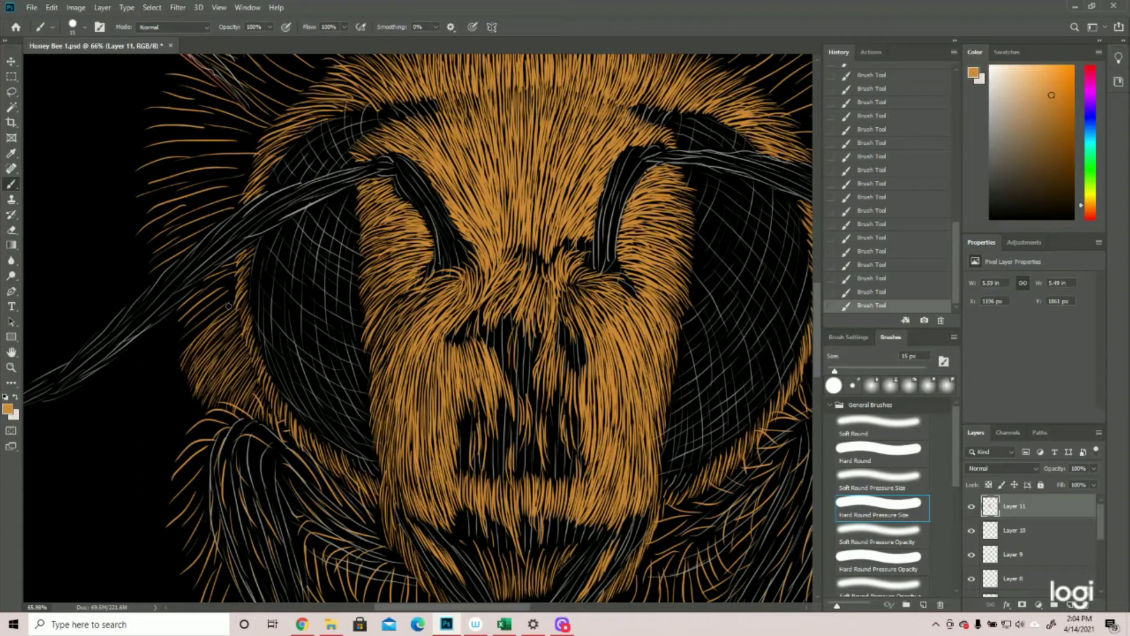
pyautogui.moveTo(221, 311); pyautogui.dragTo(177, 356)
pyautogui.moveTo(214, 288)
pyautogui.mouseDown()
pyautogui.moveTo(177, 316)
pyautogui.moveTo(192, 312)
pyautogui.mouseUp()
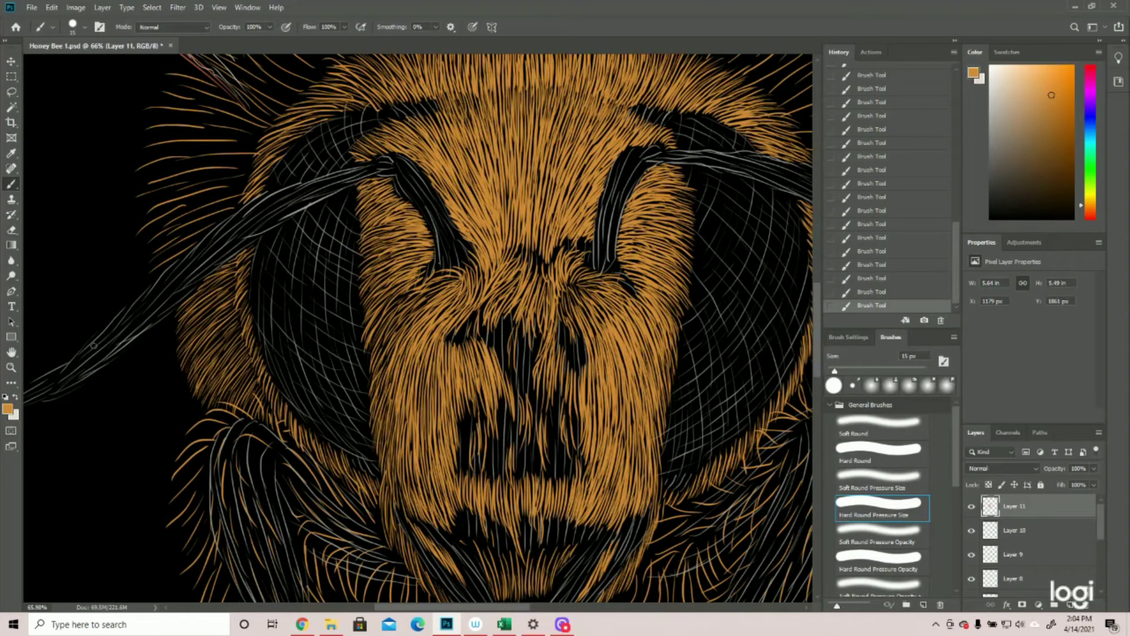
# Step: Extend the dense orange hair strokes along both sides of the left antenna to the outer edge of the head
pyautogui.click(10, 366)
pyautogui.moveTo(366, 318); pyautogui.dragTo(336, 315)
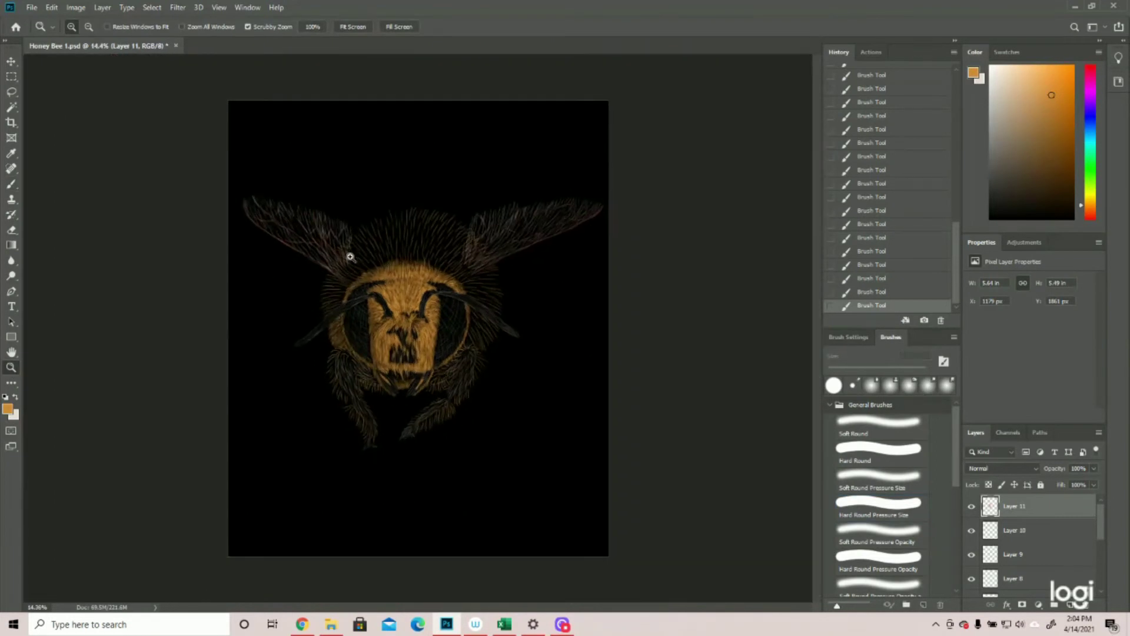
pyautogui.moveTo(289, 288); pyautogui.dragTo(248, 265)
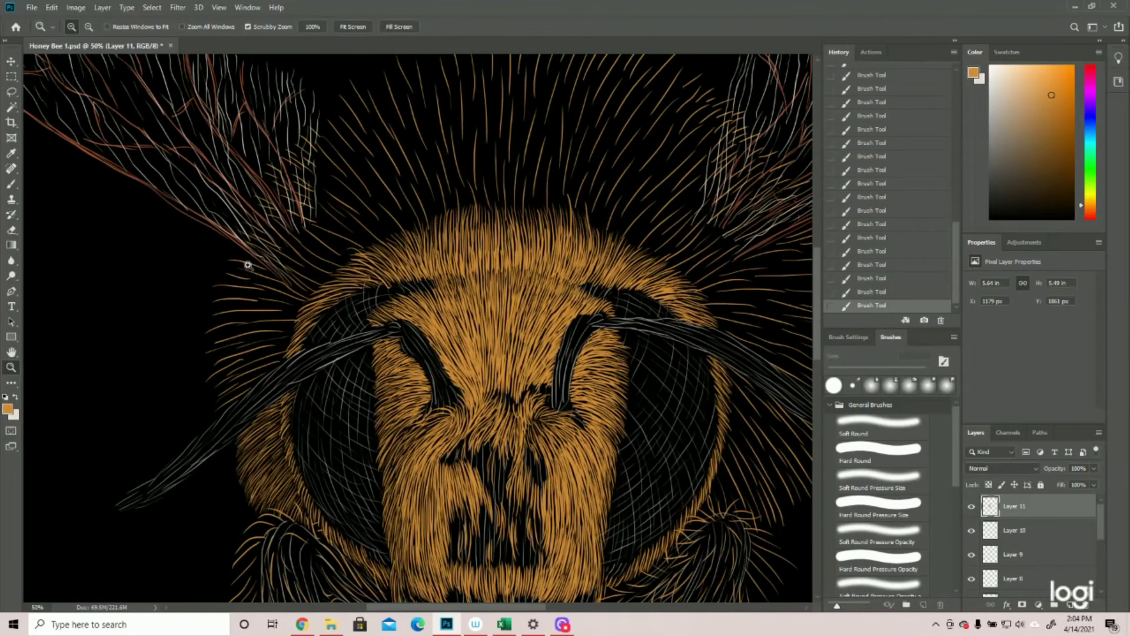
pyautogui.scroll(1, 248, 265)
pyautogui.click(11, 183)
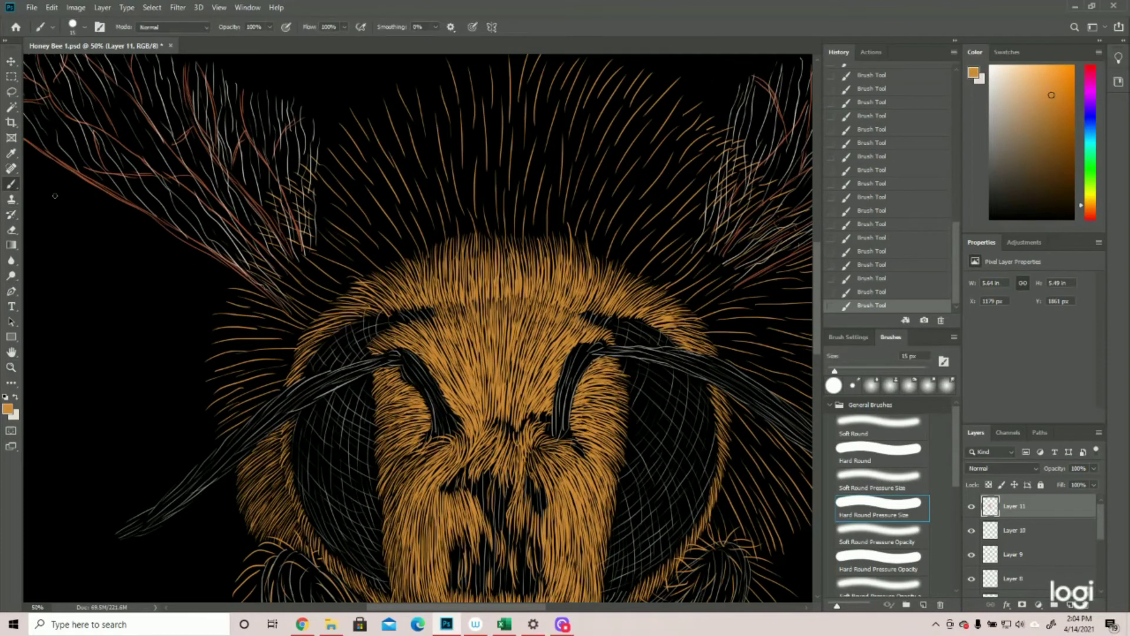
pyautogui.moveTo(240, 470)
pyautogui.mouseDown()
pyautogui.moveTo(234, 492)
pyautogui.moveTo(231, 473)
pyautogui.mouseUp()
pyautogui.moveTo(245, 408)
pyautogui.mouseDown()
pyautogui.moveTo(212, 423)
pyautogui.moveTo(241, 420)
pyautogui.moveTo(218, 436)
pyautogui.moveTo(243, 422)
pyautogui.mouseUp()
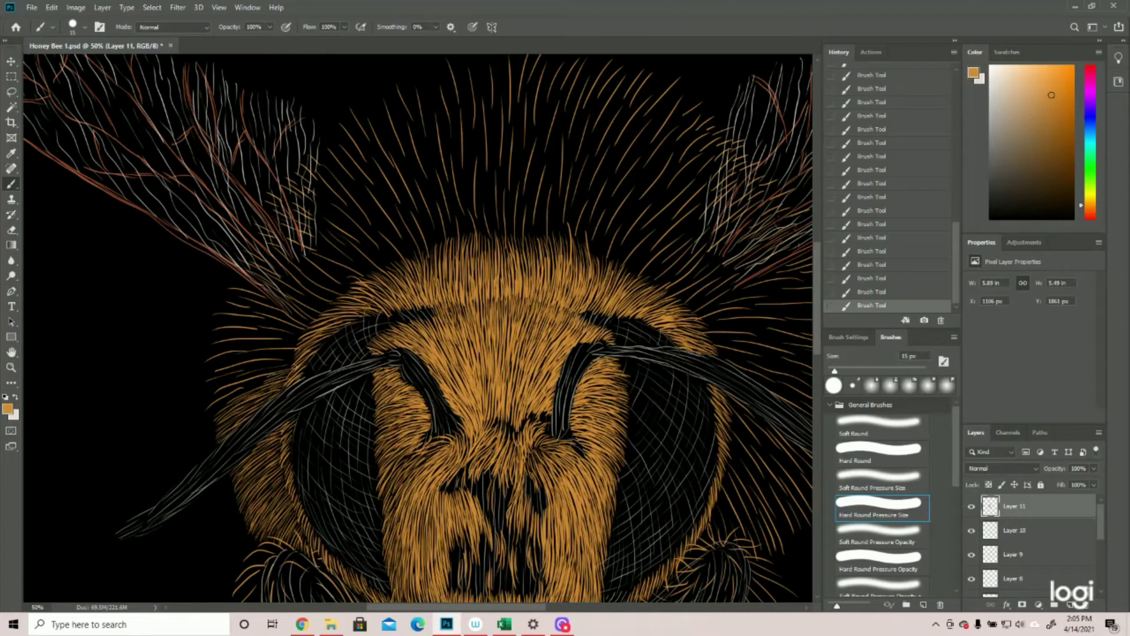
pyautogui.moveTo(206, 405); pyautogui.dragTo(220, 395)
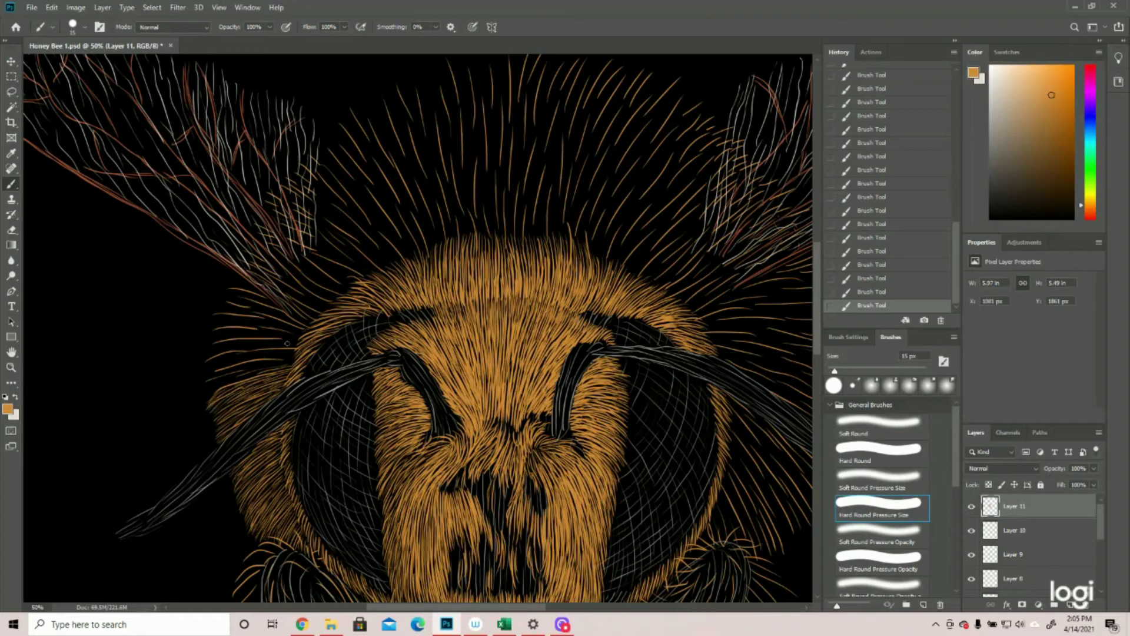
# Step: Fill the sparse fur between the left antenna and the left wing's lower edge with fine orange hair strokes
pyautogui.moveTo(290, 361)
pyautogui.mouseDown()
pyautogui.moveTo(209, 396)
pyautogui.moveTo(296, 355)
pyautogui.moveTo(201, 382)
pyautogui.mouseUp()
pyautogui.moveTo(282, 364); pyautogui.dragTo(207, 392)
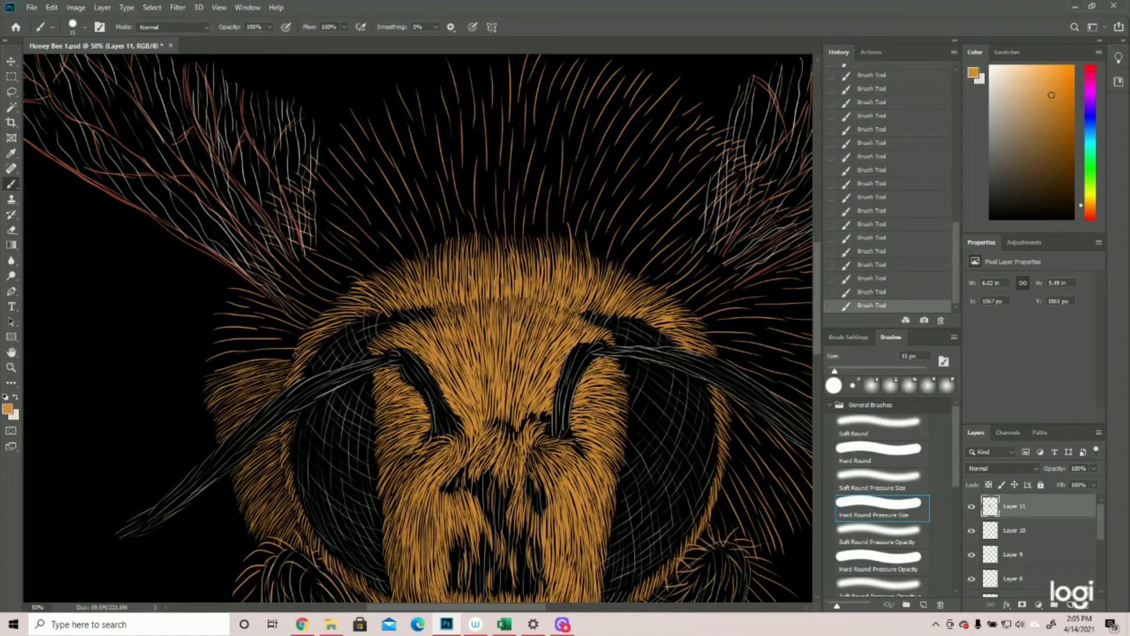
pyautogui.moveTo(301, 354)
pyautogui.mouseDown()
pyautogui.moveTo(213, 358)
pyautogui.moveTo(226, 364)
pyautogui.moveTo(210, 371)
pyautogui.mouseUp()
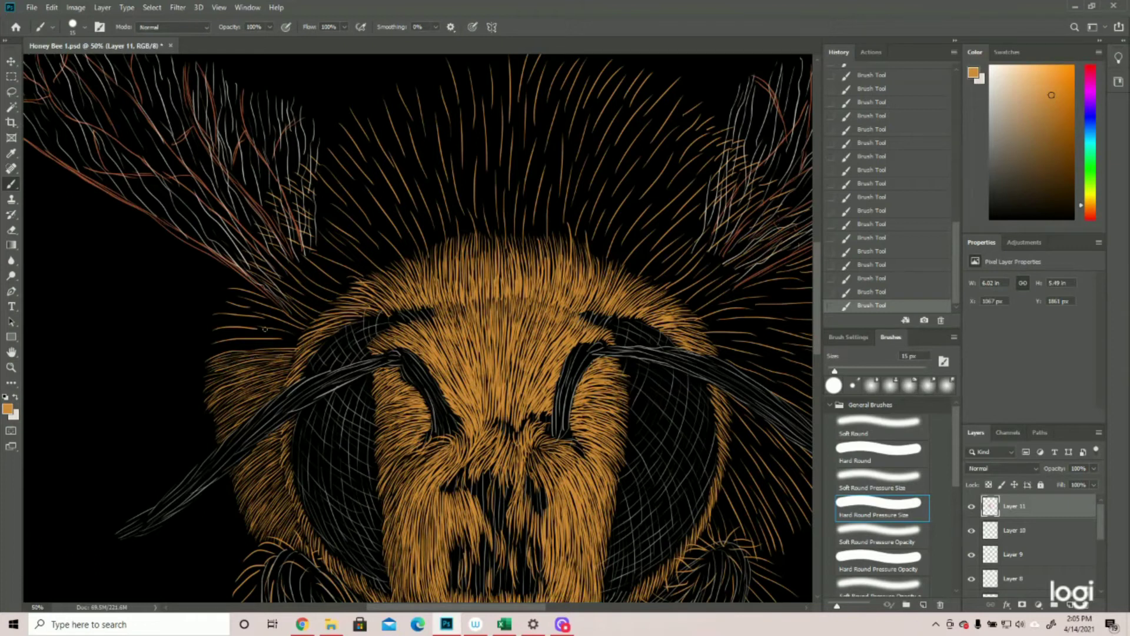
pyautogui.scroll(3, 282, 313)
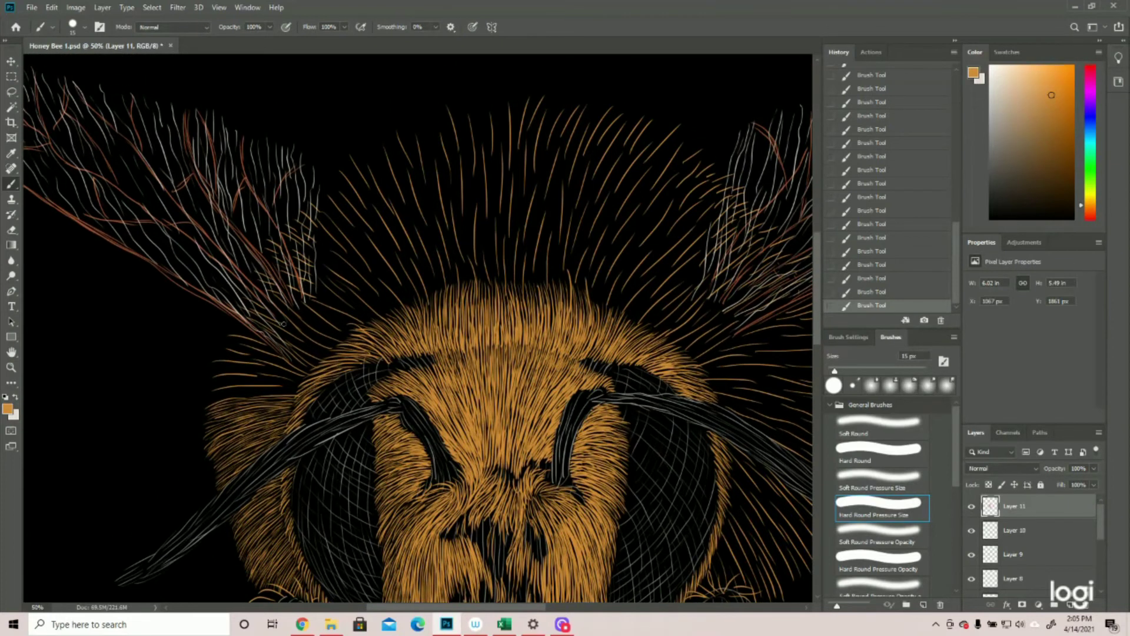
pyautogui.moveTo(209, 404); pyautogui.dragTo(291, 394)
pyautogui.moveTo(220, 381); pyautogui.dragTo(244, 380)
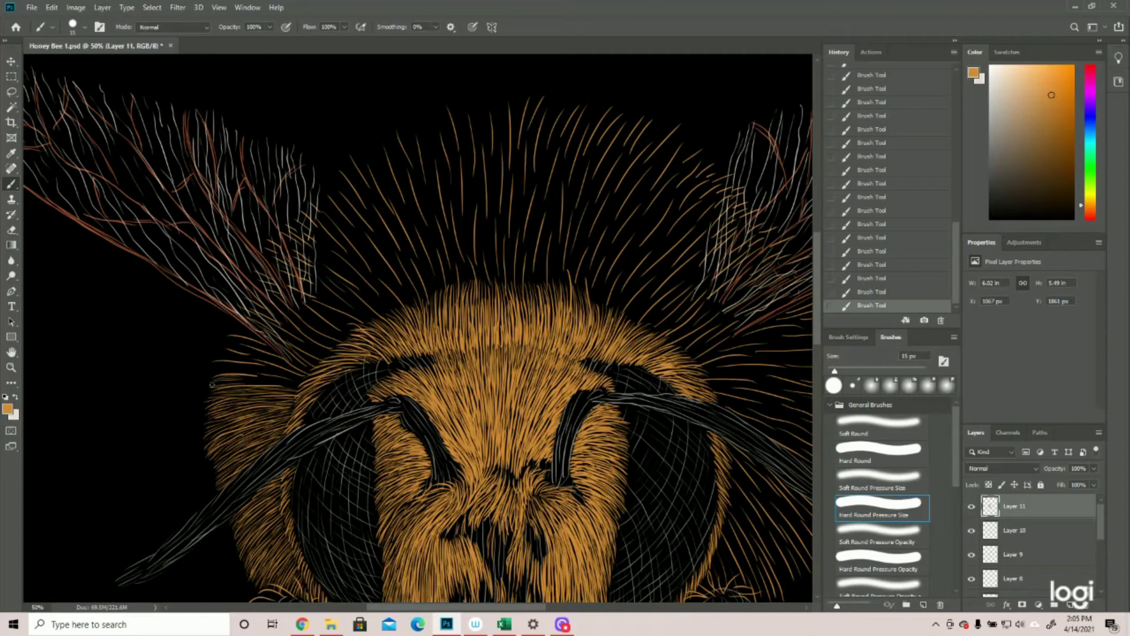
pyautogui.moveTo(228, 378)
pyautogui.mouseDown()
pyautogui.moveTo(299, 386)
pyautogui.moveTo(278, 382)
pyautogui.mouseUp()
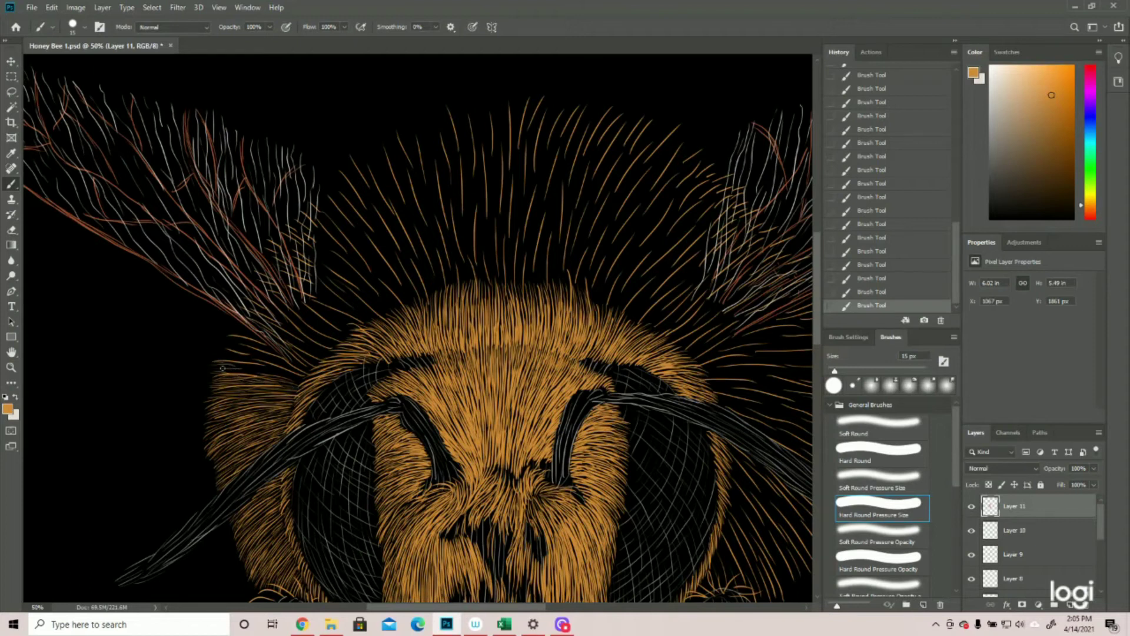
pyautogui.moveTo(235, 365); pyautogui.dragTo(298, 377)
pyautogui.moveTo(227, 371); pyautogui.dragTo(299, 381)
pyautogui.moveTo(215, 356)
pyautogui.mouseDown()
pyautogui.moveTo(255, 356)
pyautogui.moveTo(219, 343)
pyautogui.moveTo(261, 352)
pyautogui.moveTo(220, 338)
pyautogui.moveTo(270, 351)
pyautogui.moveTo(230, 336)
pyautogui.moveTo(253, 336)
pyautogui.moveTo(230, 319)
pyautogui.moveTo(228, 347)
pyautogui.moveTo(308, 377)
pyautogui.mouseUp()
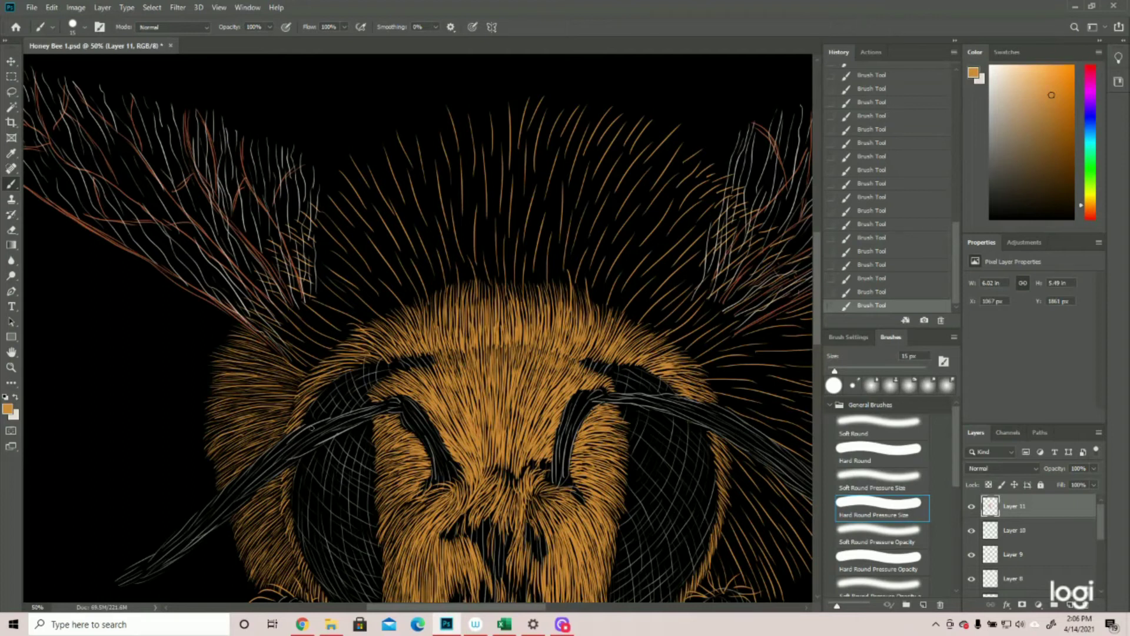
# Step: Paint orange hairs under the left wing's base to join the side fur to the bee's forehead
pyautogui.scroll(2, 327, 385)
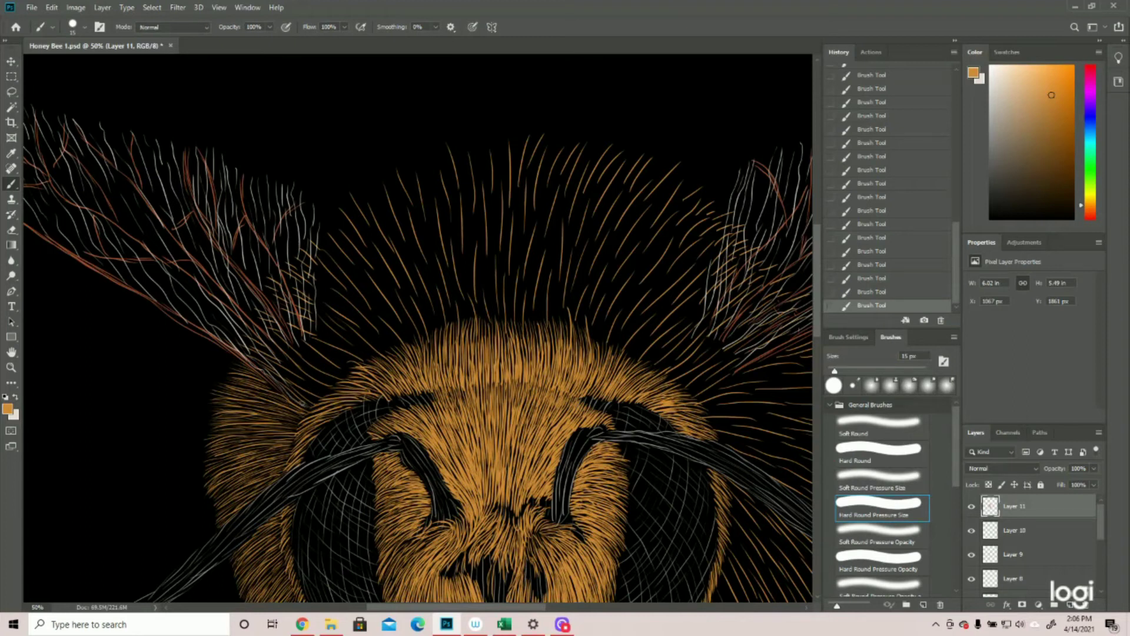
pyautogui.moveTo(270, 386); pyautogui.dragTo(283, 395)
pyautogui.moveTo(294, 382); pyautogui.dragTo(276, 371)
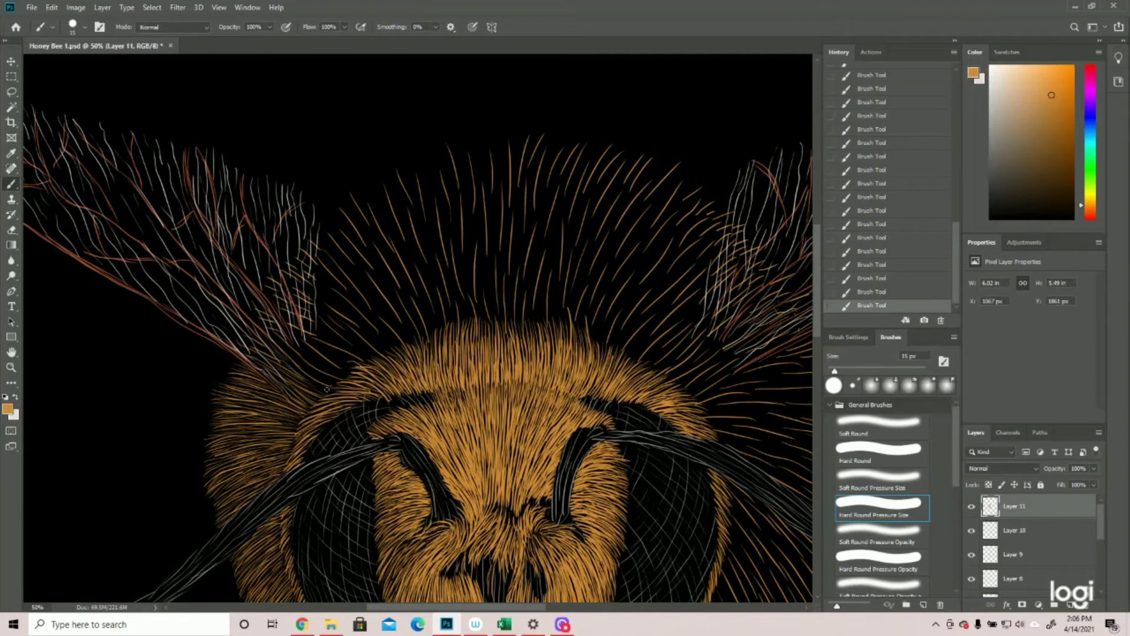
pyautogui.moveTo(332, 388); pyautogui.dragTo(304, 382)
pyautogui.moveTo(302, 348); pyautogui.dragTo(351, 378)
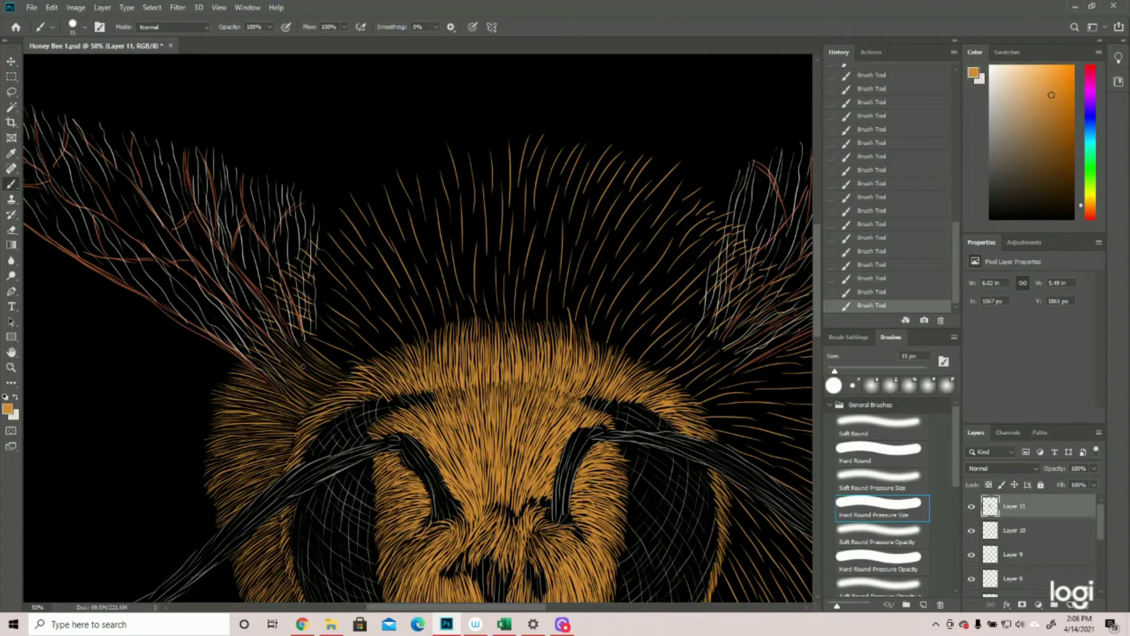
pyautogui.moveTo(312, 342); pyautogui.dragTo(352, 360)
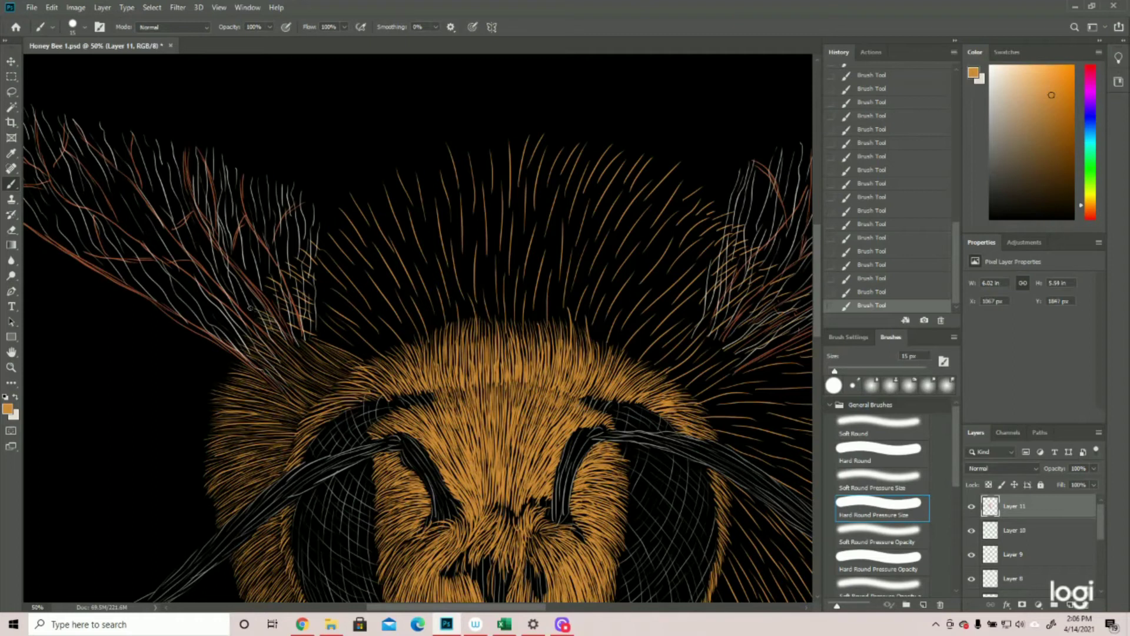
# Step: Thicken the orange hairs over the left wing's base and along its inner edge beside the crown
pyautogui.moveTo(262, 289)
pyautogui.mouseDown()
pyautogui.moveTo(285, 299)
pyautogui.moveTo(287, 285)
pyautogui.mouseUp()
pyautogui.moveTo(307, 283)
pyautogui.mouseDown()
pyautogui.moveTo(281, 263)
pyautogui.moveTo(299, 268)
pyautogui.moveTo(305, 240)
pyautogui.mouseUp()
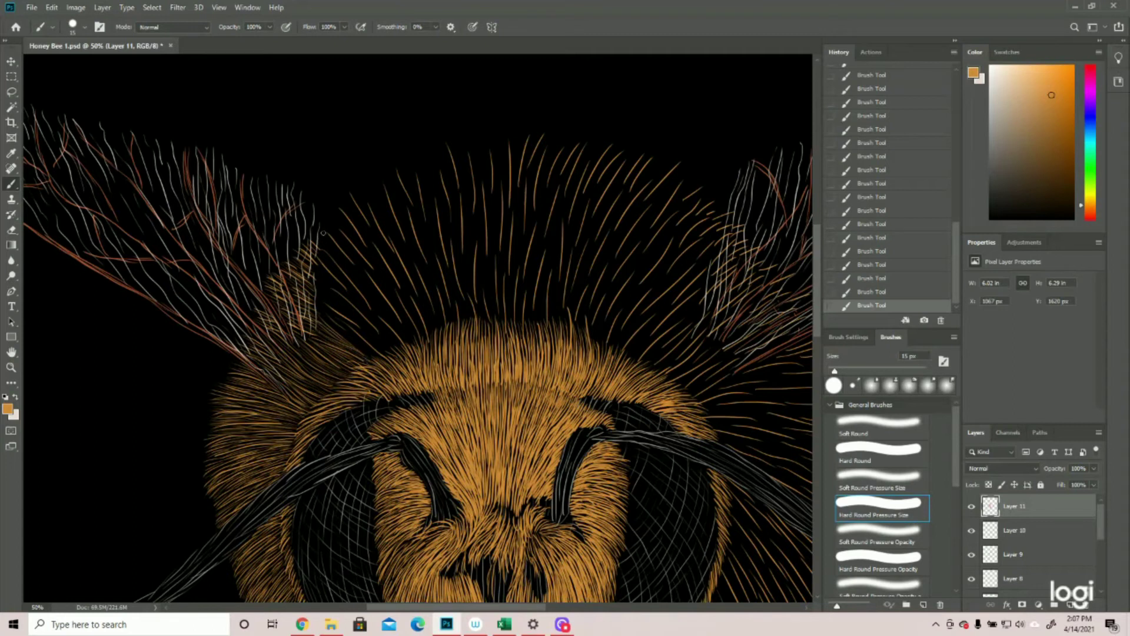
pyautogui.moveTo(320, 233); pyautogui.dragTo(333, 250)
pyautogui.moveTo(320, 253)
pyautogui.mouseDown()
pyautogui.moveTo(342, 271)
pyautogui.moveTo(315, 261)
pyautogui.moveTo(322, 280)
pyautogui.moveTo(325, 271)
pyautogui.mouseUp()
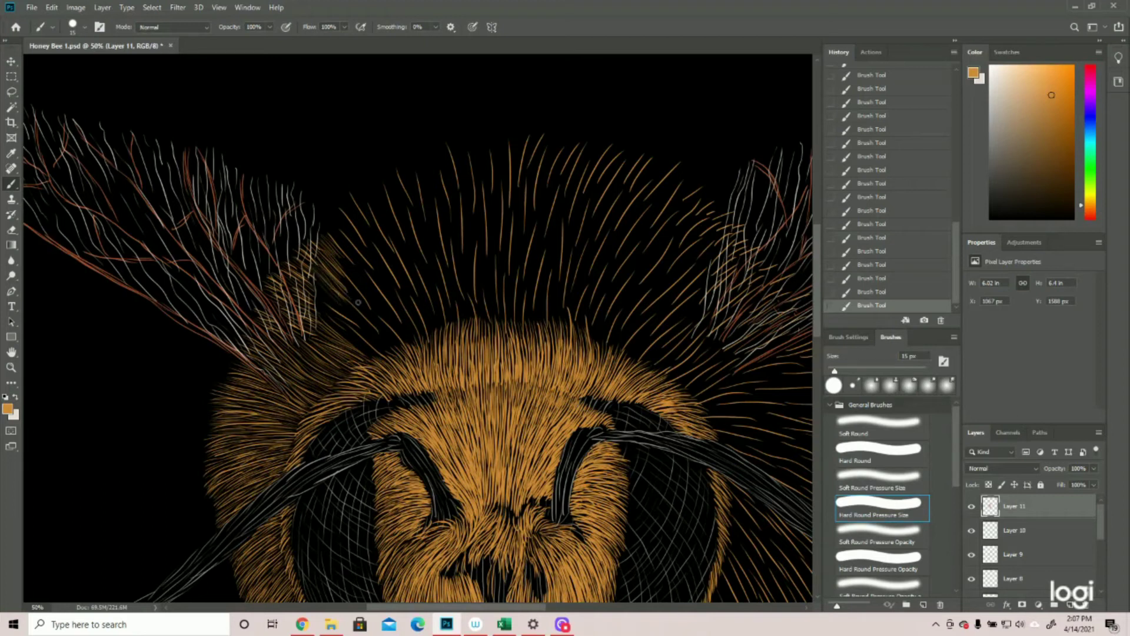
pyautogui.moveTo(347, 308); pyautogui.dragTo(313, 279)
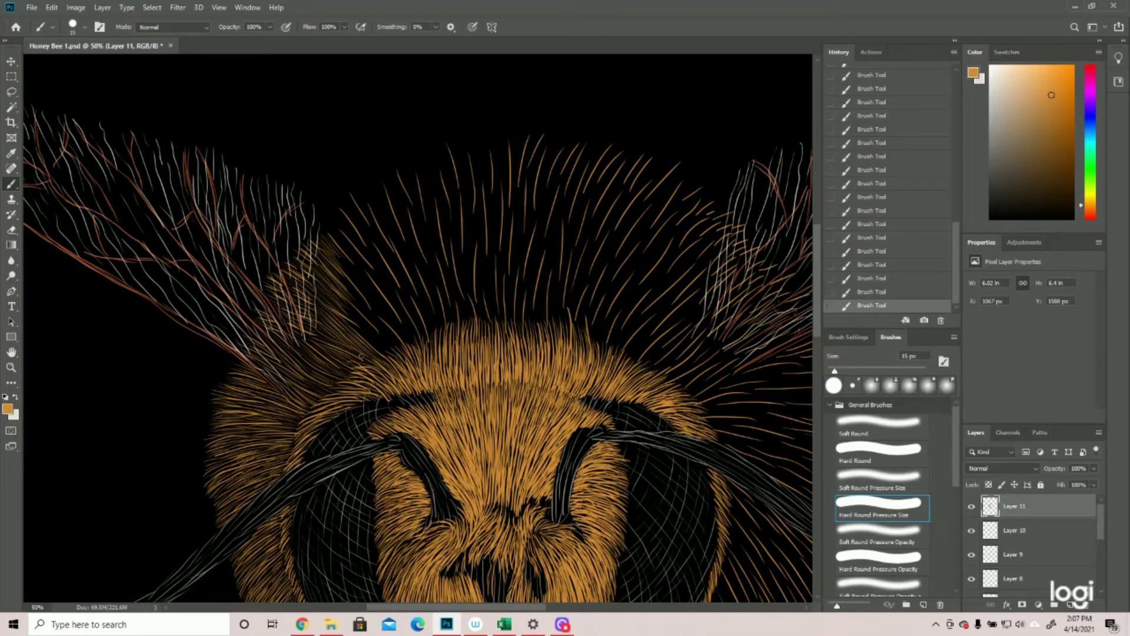
# Step: Brush dense orange hairs over the base of the right wing, following the direction of the wing
pyautogui.click(11, 367)
pyautogui.moveTo(612, 303); pyautogui.dragTo(510, 312)
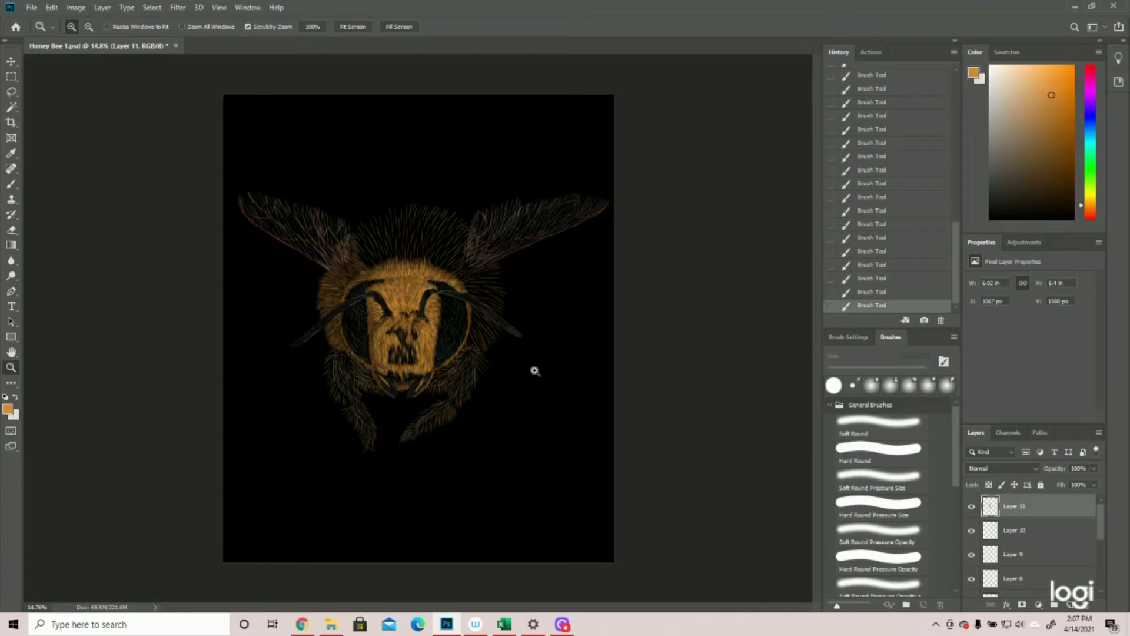
pyautogui.scroll(4, 455, 219)
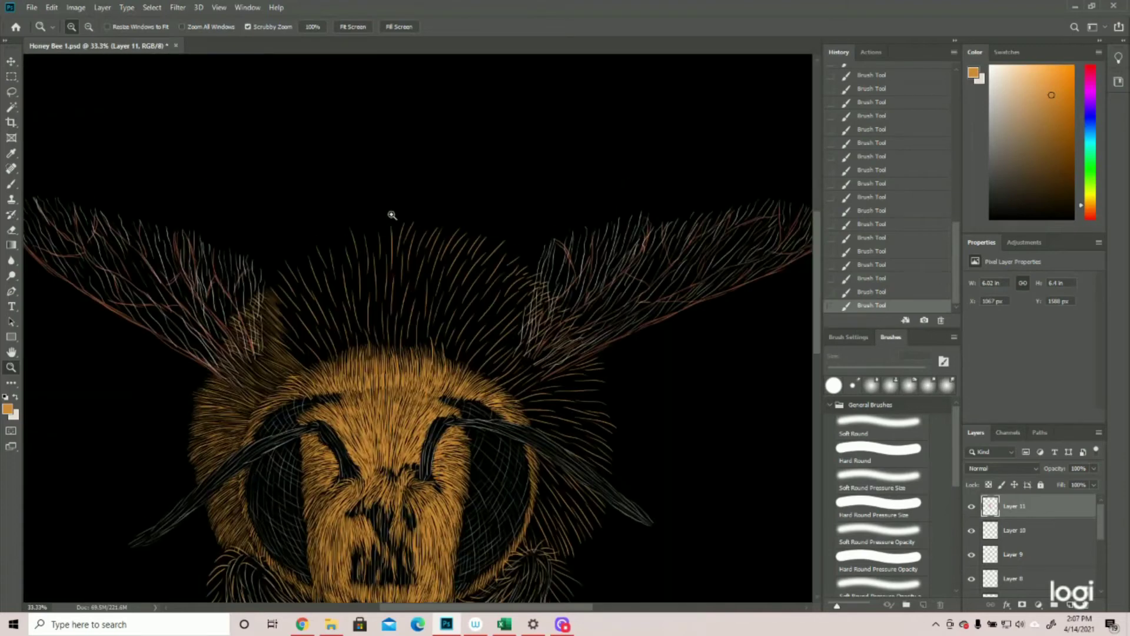
pyautogui.press('b')
pyautogui.moveTo(618, 313)
pyautogui.mouseDown()
pyautogui.moveTo(597, 346)
pyautogui.moveTo(590, 405)
pyautogui.mouseUp()
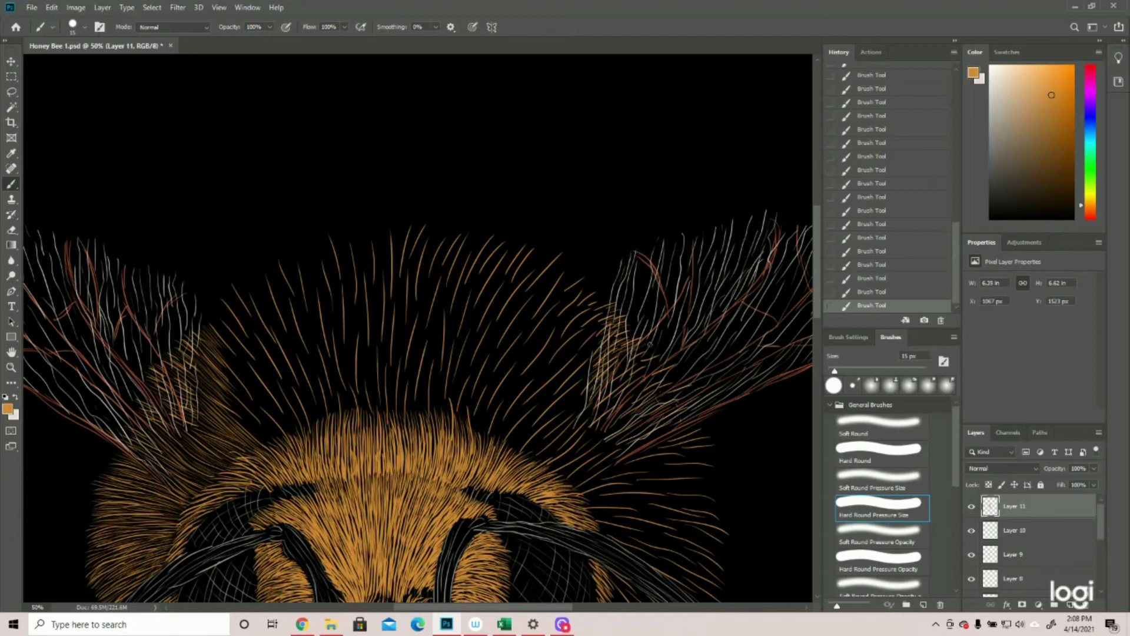
pyautogui.moveTo(619, 365); pyautogui.dragTo(644, 356)
pyautogui.moveTo(632, 365)
pyautogui.mouseDown()
pyautogui.moveTo(650, 356)
pyautogui.moveTo(651, 372)
pyautogui.mouseUp()
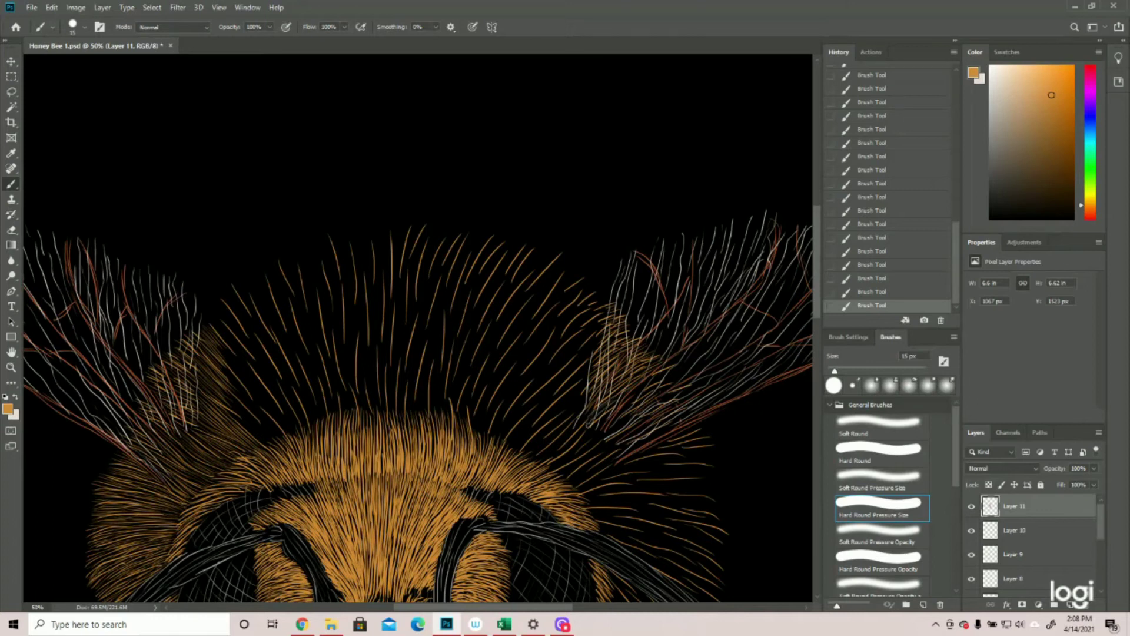
pyautogui.moveTo(664, 370); pyautogui.dragTo(615, 417)
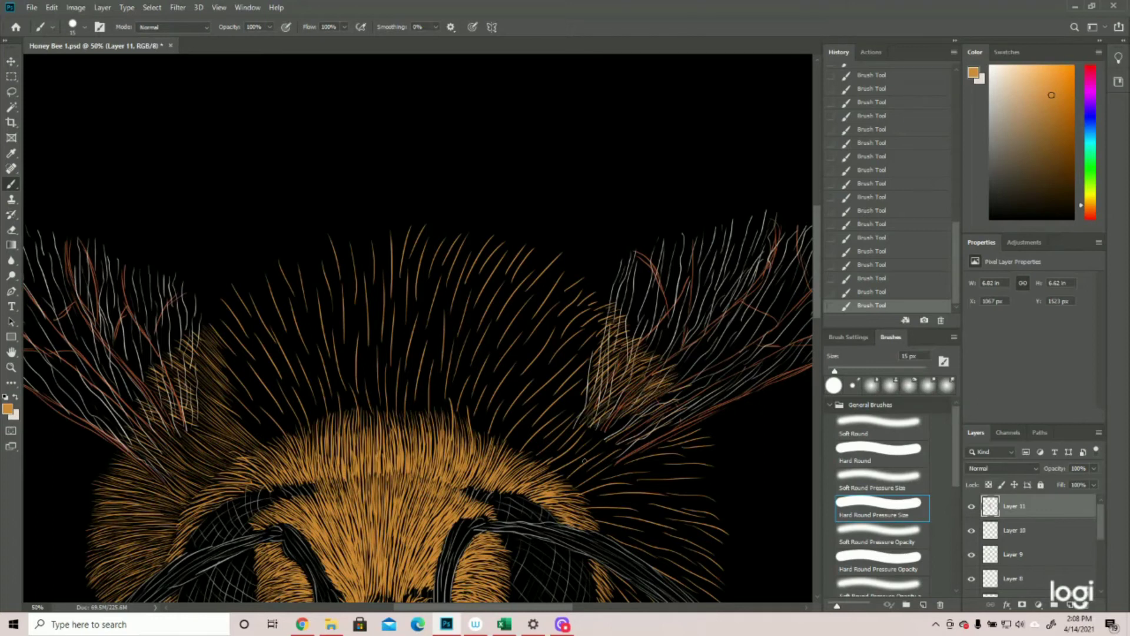
# Step: Continue the orange hair strokes down to the lower edge of the right wing's base
pyautogui.scroll(-3, 584, 460)
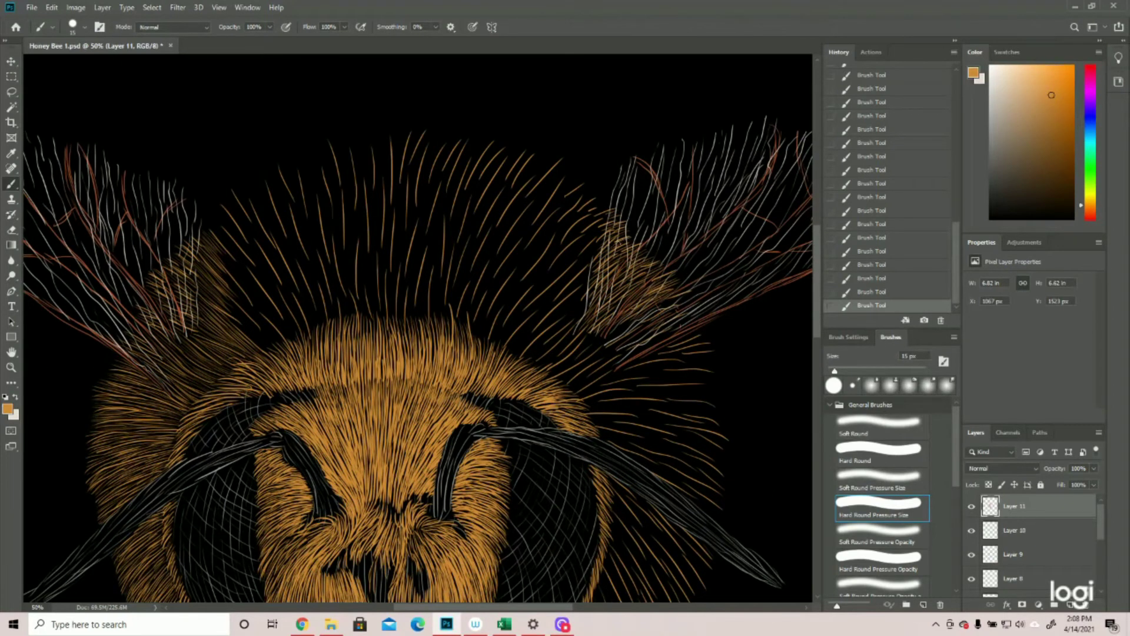
pyautogui.moveTo(680, 298); pyautogui.dragTo(659, 310)
pyautogui.moveTo(672, 329); pyautogui.dragTo(618, 359)
pyautogui.moveTo(676, 321); pyautogui.dragTo(625, 339)
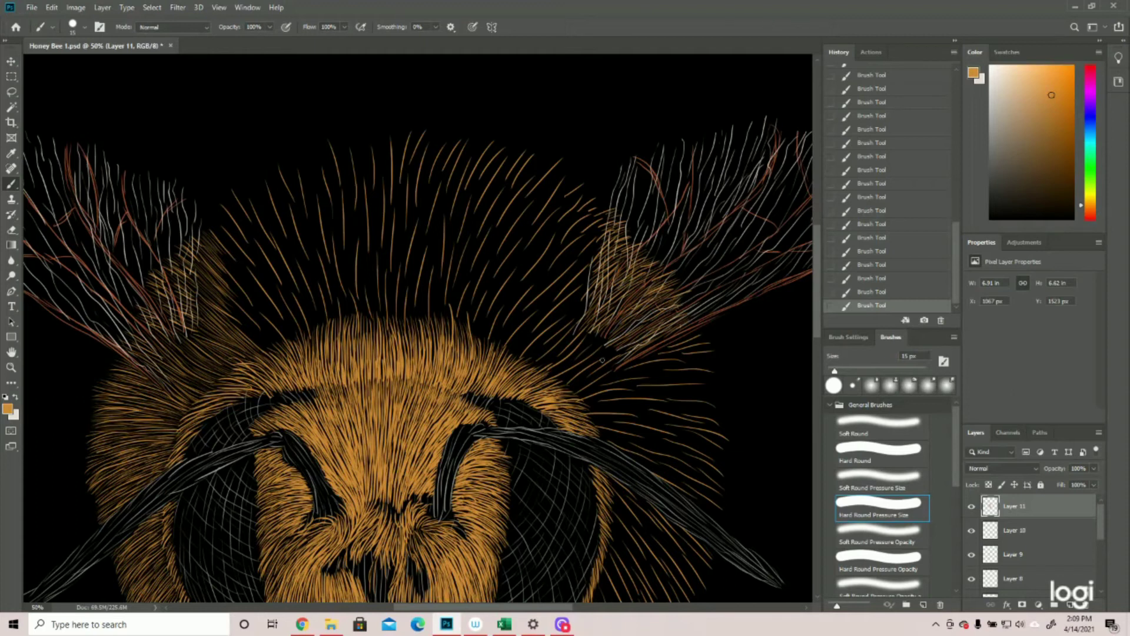
# Step: Paint short orange hairs along the lower outer edge of the side fur beyond the right eye, up to the antenna
pyautogui.scroll(-5, 602, 360)
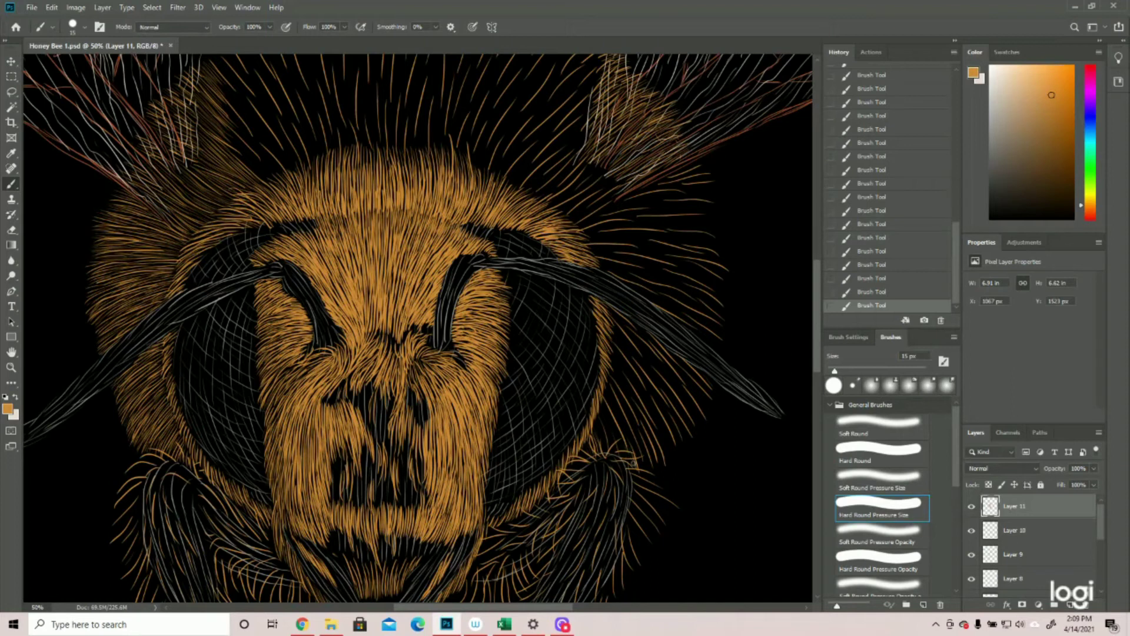
pyautogui.moveTo(633, 444); pyautogui.dragTo(640, 472)
pyautogui.moveTo(636, 439)
pyautogui.mouseDown()
pyautogui.moveTo(644, 472)
pyautogui.moveTo(656, 466)
pyautogui.mouseUp()
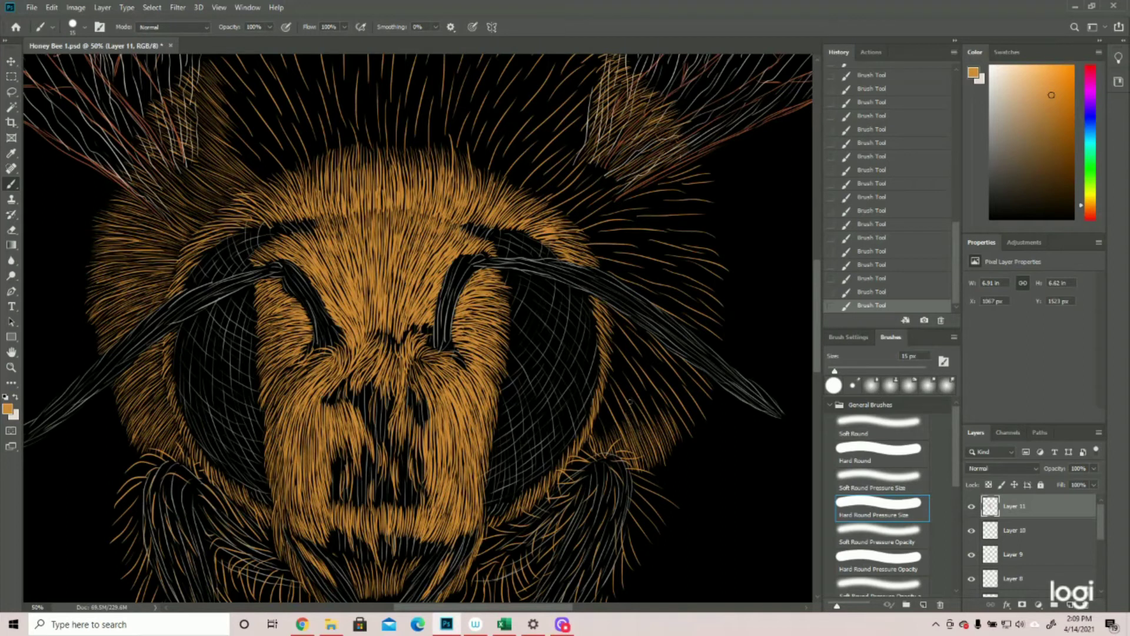
pyautogui.moveTo(647, 391)
pyautogui.mouseDown()
pyautogui.moveTo(663, 427)
pyautogui.moveTo(672, 423)
pyautogui.mouseUp()
pyautogui.moveTo(658, 391); pyautogui.dragTo(686, 434)
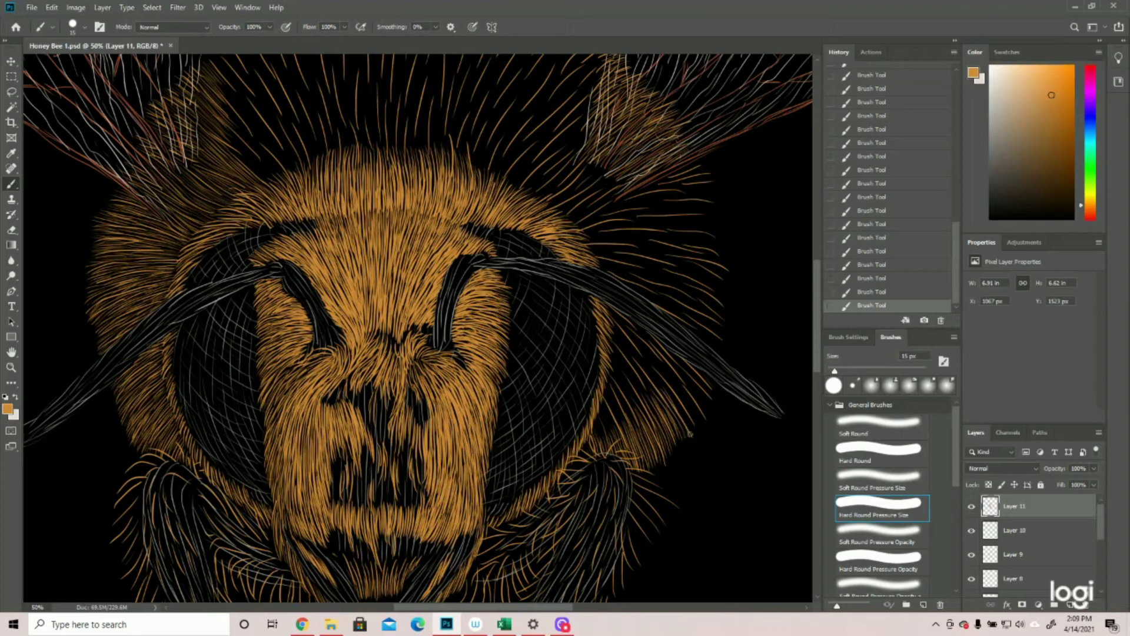
pyautogui.moveTo(678, 409)
pyautogui.mouseDown()
pyautogui.moveTo(693, 436)
pyautogui.moveTo(669, 377)
pyautogui.moveTo(698, 428)
pyautogui.mouseUp()
pyautogui.moveTo(675, 382)
pyautogui.mouseDown()
pyautogui.moveTo(694, 410)
pyautogui.moveTo(665, 378)
pyautogui.moveTo(691, 412)
pyautogui.moveTo(671, 375)
pyautogui.mouseUp()
pyautogui.moveTo(708, 415)
pyautogui.mouseDown()
pyautogui.moveTo(686, 365)
pyautogui.moveTo(694, 376)
pyautogui.mouseUp()
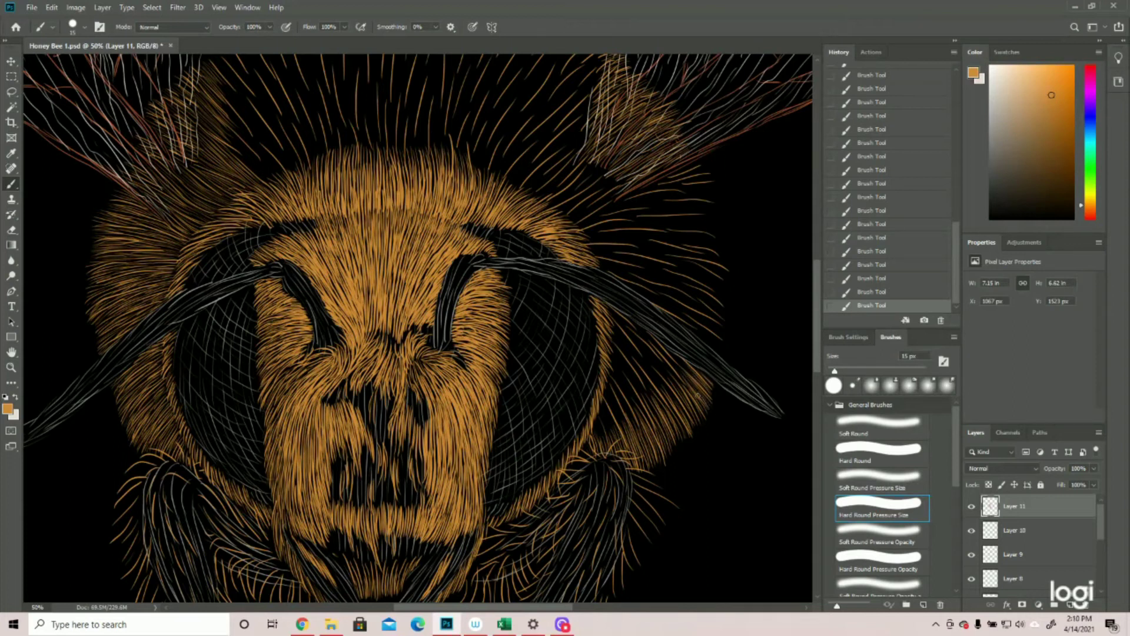
# Step: Fill the area between the right eye and the outer fur edge below the antenna with dense orange hairs
pyautogui.scroll(2, 733, 422)
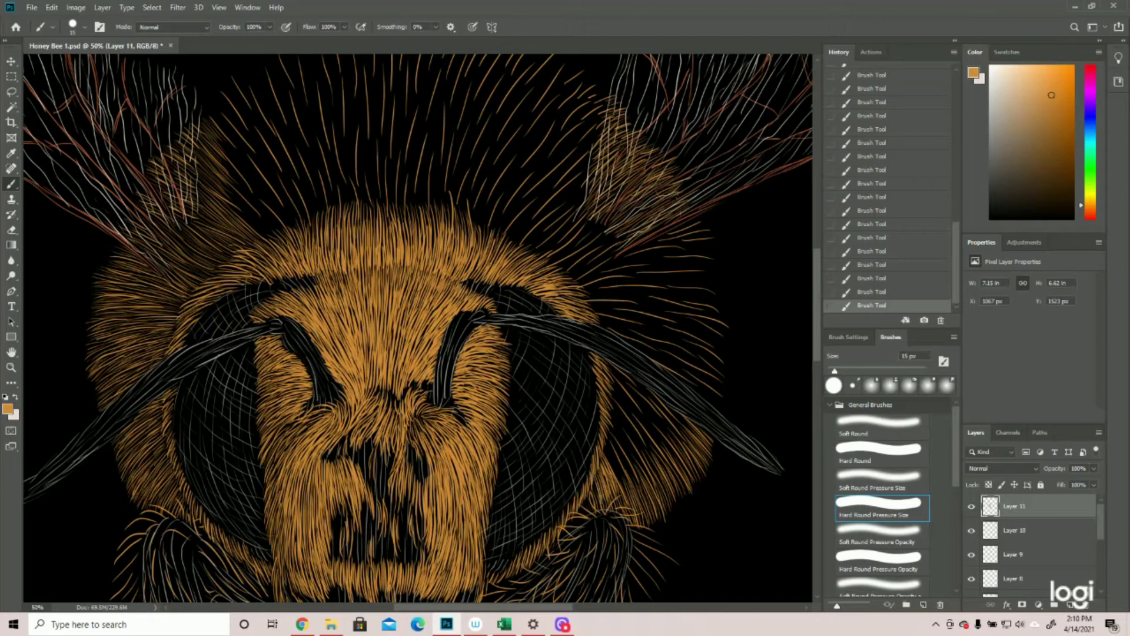
pyautogui.moveTo(605, 448)
pyautogui.mouseDown()
pyautogui.moveTo(628, 489)
pyautogui.moveTo(603, 497)
pyautogui.mouseUp()
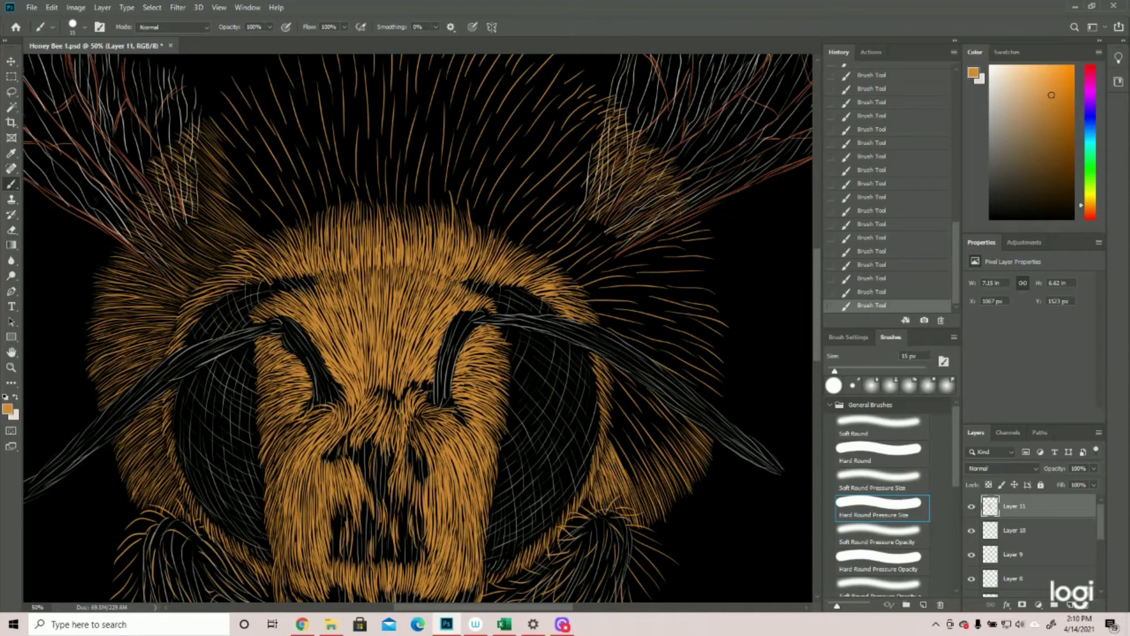
pyautogui.moveTo(608, 432); pyautogui.dragTo(636, 490)
pyautogui.moveTo(618, 453); pyautogui.dragTo(636, 486)
pyautogui.moveTo(608, 425); pyautogui.dragTo(623, 446)
pyautogui.moveTo(610, 420); pyautogui.dragTo(642, 484)
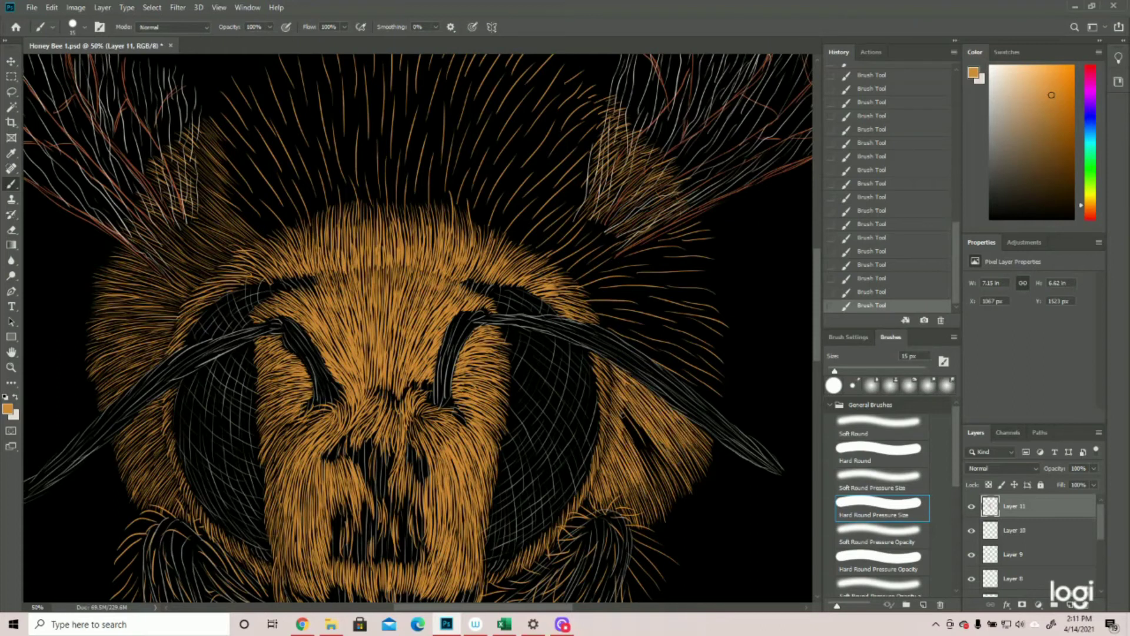
# Step: Brush short orange hairs along the outer edge of the right side fur, from the antenna up to the wing's underside
pyautogui.click(11, 367)
pyautogui.moveTo(488, 387); pyautogui.dragTo(440, 391)
pyautogui.moveTo(564, 469); pyautogui.dragTo(533, 468)
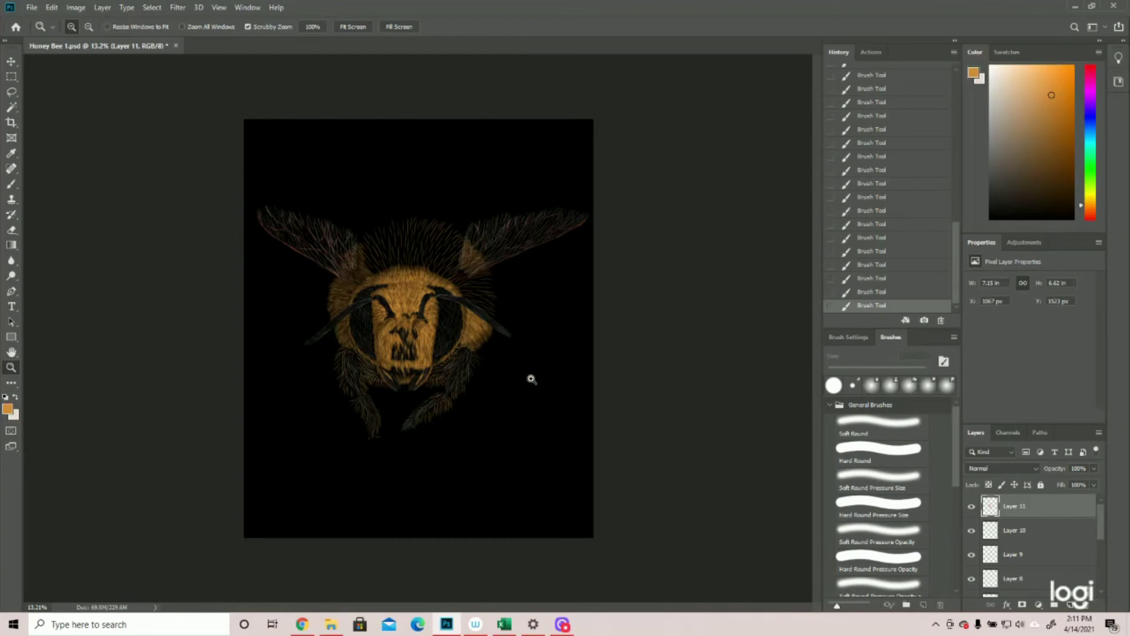
pyautogui.scroll(4, 539, 271)
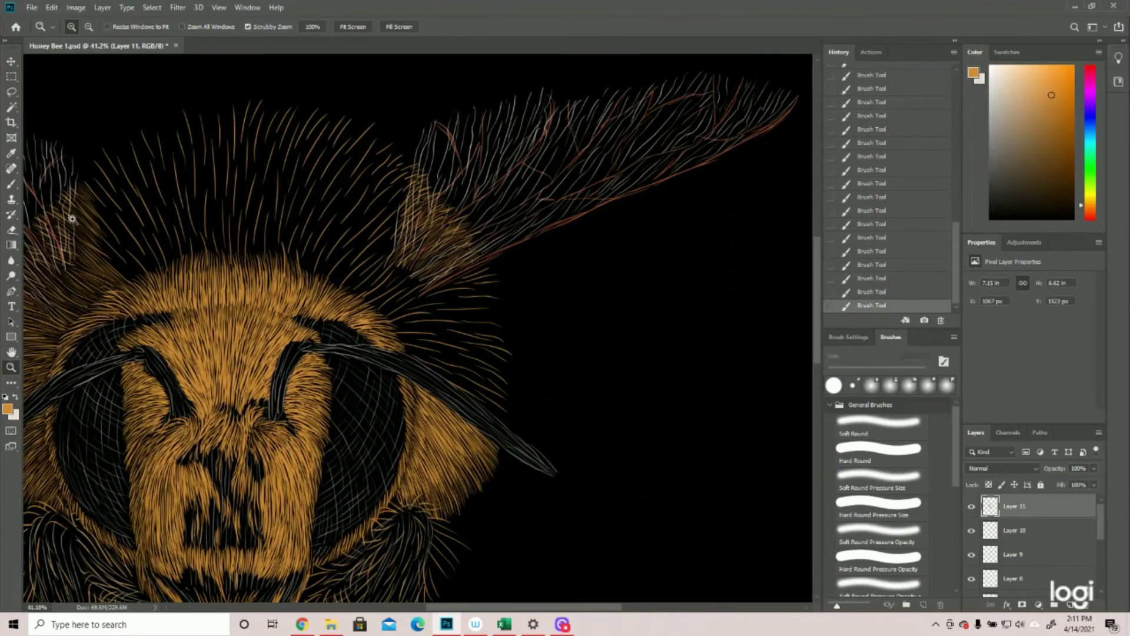
pyautogui.click(11, 183)
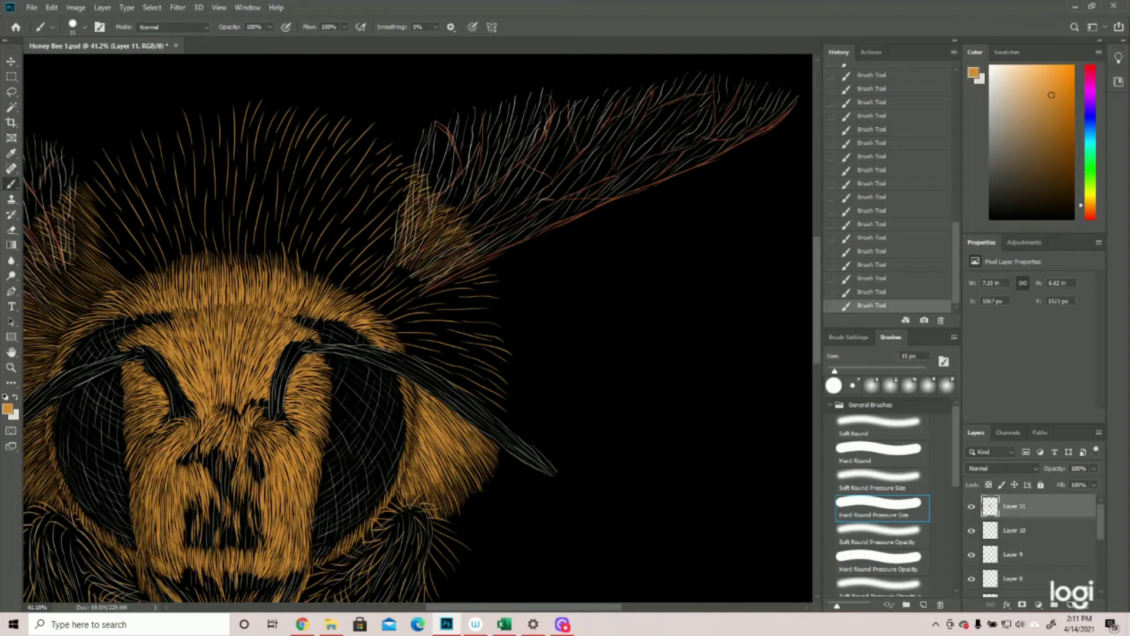
pyautogui.scroll(2, 582, 480)
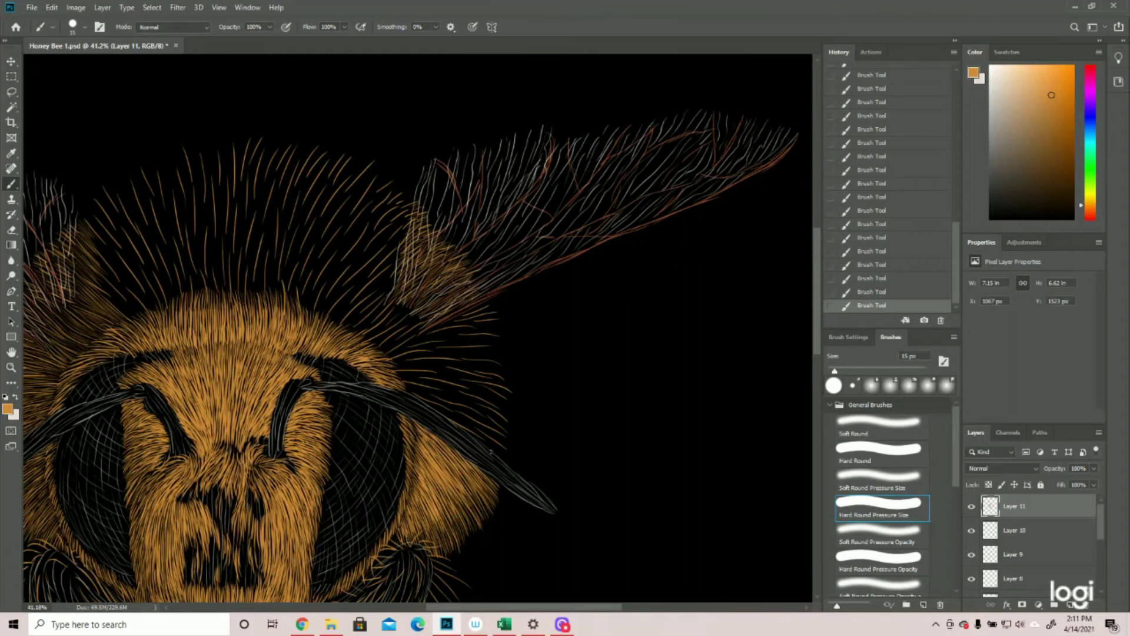
pyautogui.moveTo(499, 454)
pyautogui.mouseDown()
pyautogui.moveTo(480, 441)
pyautogui.moveTo(507, 450)
pyautogui.moveTo(507, 441)
pyautogui.mouseUp()
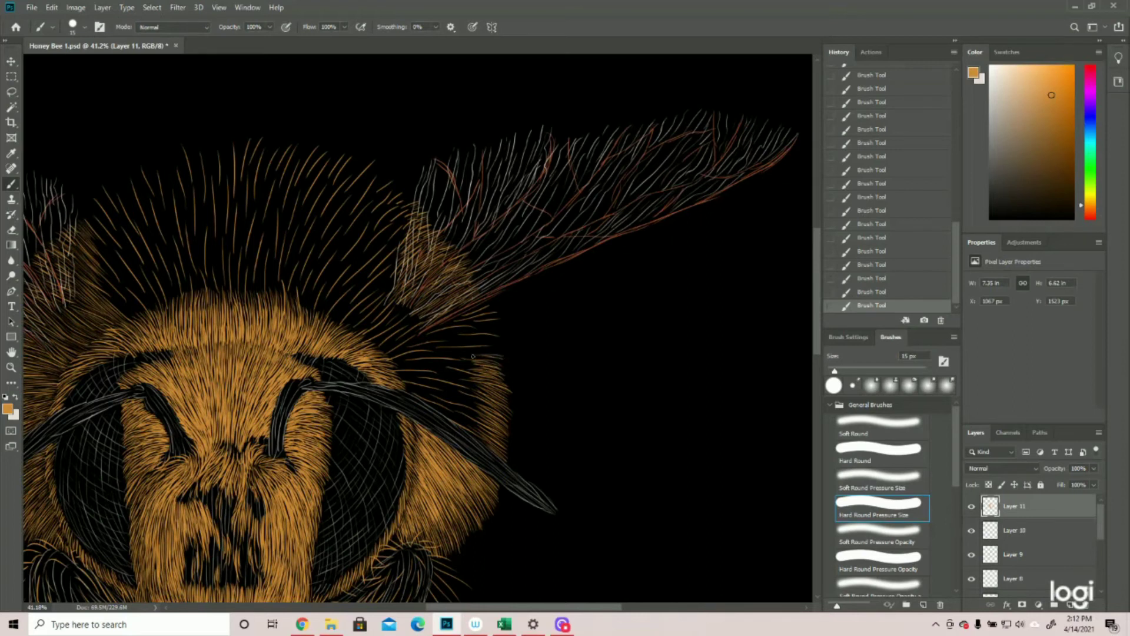
pyautogui.moveTo(478, 346); pyautogui.dragTo(501, 338)
pyautogui.moveTo(471, 332); pyautogui.dragTo(500, 331)
pyautogui.moveTo(471, 325); pyautogui.dragTo(502, 323)
pyautogui.moveTo(471, 318); pyautogui.dragTo(495, 311)
pyautogui.moveTo(471, 312); pyautogui.dragTo(492, 307)
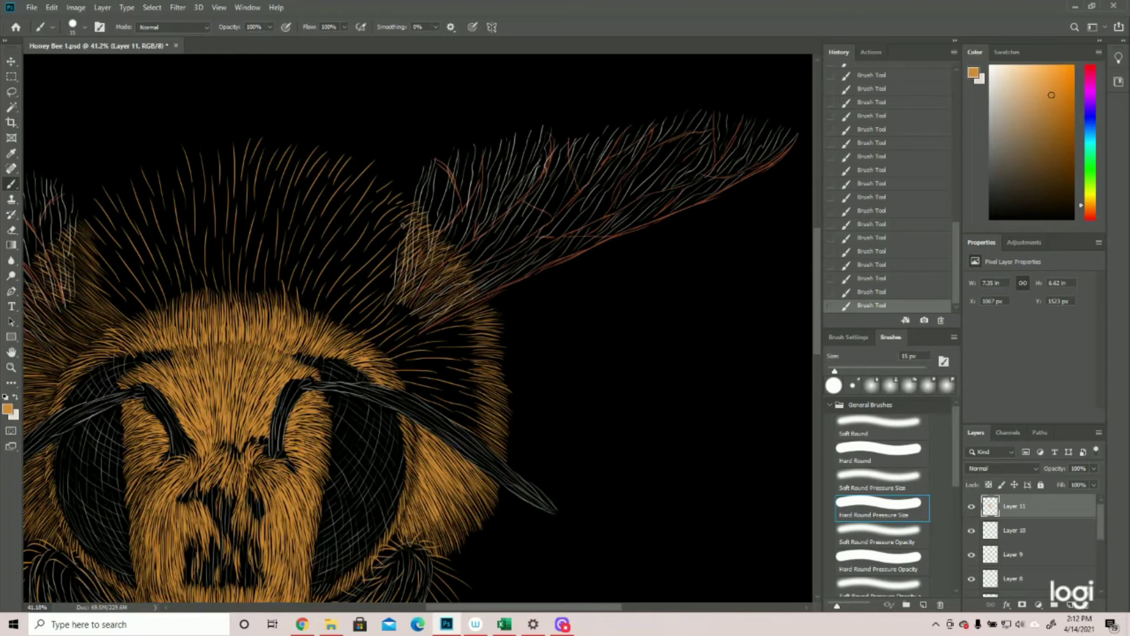
# Step: Paint a dense fringe of short orange hairs along the domed outer edge of the fur between the two wings
pyautogui.moveTo(396, 217)
pyautogui.mouseDown()
pyautogui.moveTo(412, 200)
pyautogui.moveTo(381, 186)
pyautogui.moveTo(380, 168)
pyautogui.moveTo(283, 143)
pyautogui.mouseUp()
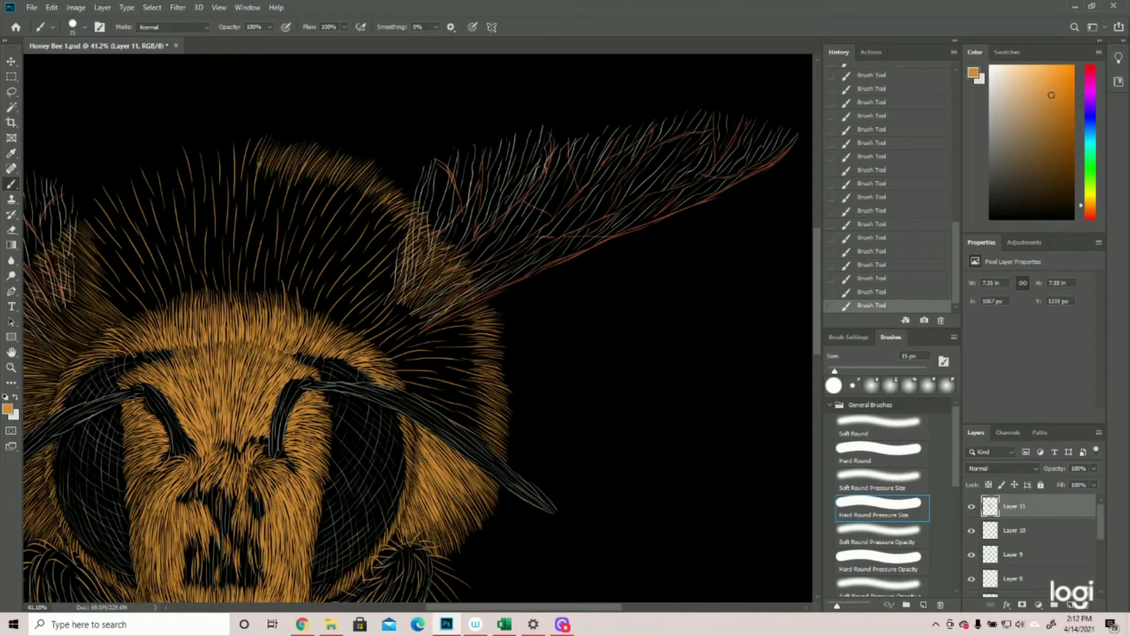
pyautogui.moveTo(243, 177); pyautogui.dragTo(234, 142)
pyautogui.moveTo(121, 238); pyautogui.dragTo(112, 189)
pyautogui.moveTo(129, 210)
pyautogui.mouseDown()
pyautogui.moveTo(119, 186)
pyautogui.moveTo(128, 180)
pyautogui.mouseUp()
pyautogui.moveTo(133, 224); pyautogui.dragTo(108, 189)
pyautogui.moveTo(121, 206); pyautogui.dragTo(108, 182)
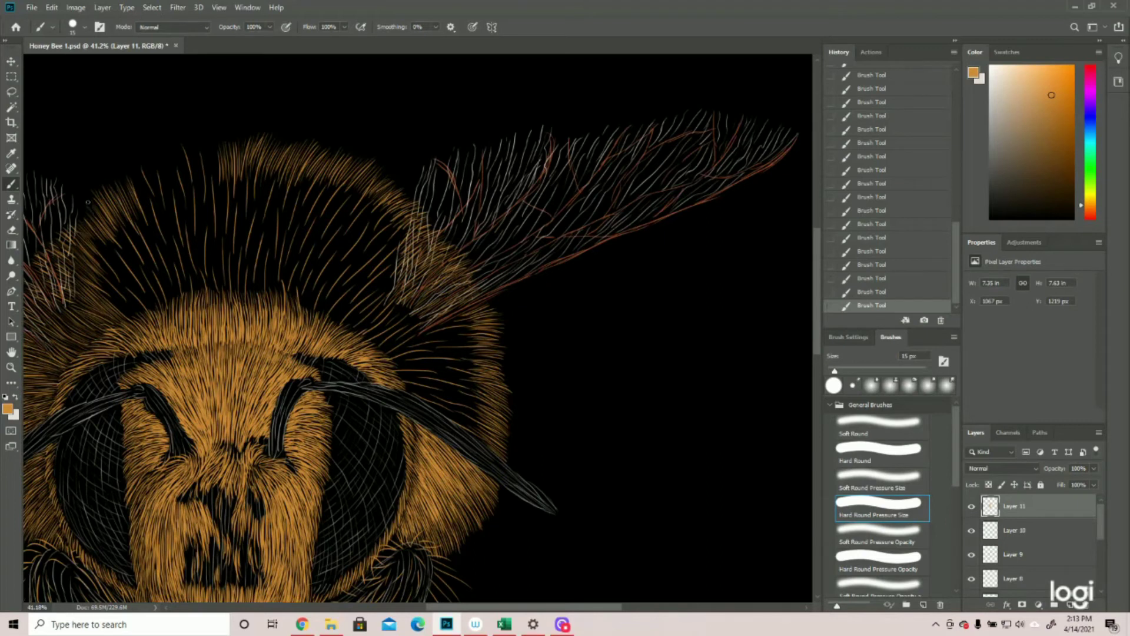
pyautogui.moveTo(142, 199); pyautogui.dragTo(142, 177)
pyautogui.moveTo(217, 185)
pyautogui.mouseDown()
pyautogui.moveTo(211, 151)
pyautogui.moveTo(193, 148)
pyautogui.mouseUp()
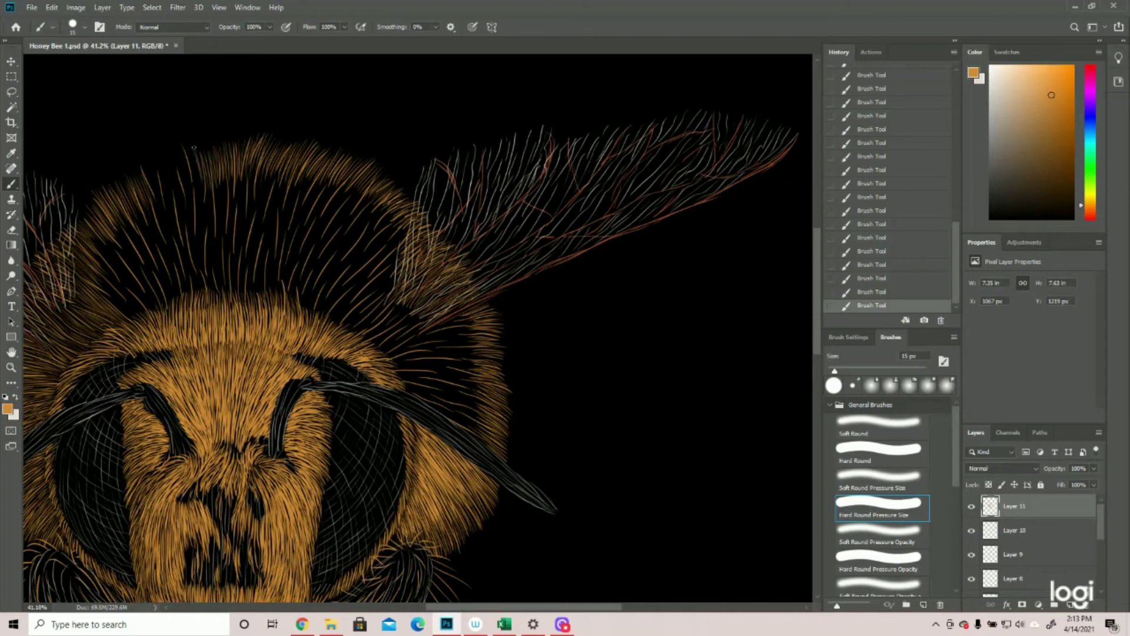
pyautogui.moveTo(199, 186)
pyautogui.mouseDown()
pyautogui.moveTo(186, 150)
pyautogui.moveTo(193, 193)
pyautogui.moveTo(177, 151)
pyautogui.moveTo(186, 190)
pyautogui.moveTo(175, 172)
pyautogui.moveTo(183, 199)
pyautogui.moveTo(165, 163)
pyautogui.moveTo(172, 207)
pyautogui.moveTo(157, 157)
pyautogui.moveTo(164, 208)
pyautogui.moveTo(146, 169)
pyautogui.mouseUp()
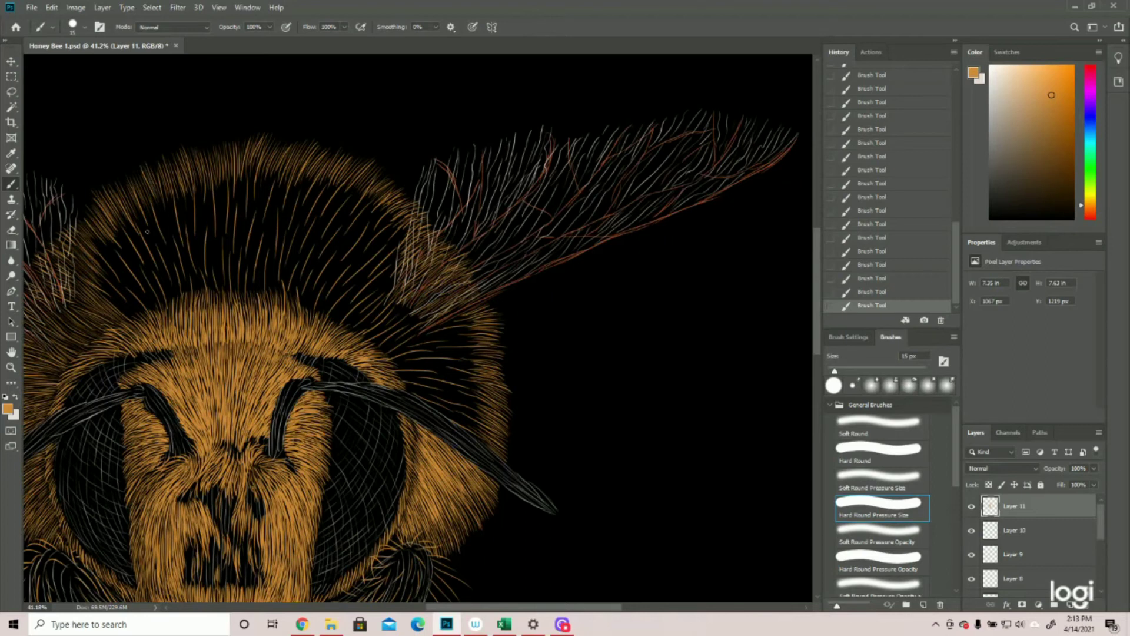
# Step: Fill the side fur directly above the right antenna with orange hairs flowing outward to the edge
pyautogui.click(11, 368)
pyautogui.moveTo(275, 327)
pyautogui.mouseDown()
pyautogui.moveTo(223, 331)
pyautogui.moveTo(265, 324)
pyautogui.mouseUp()
pyautogui.scroll(-2, 236, 306)
pyautogui.moveTo(185, 263); pyautogui.dragTo(216, 259)
pyautogui.click(12, 185)
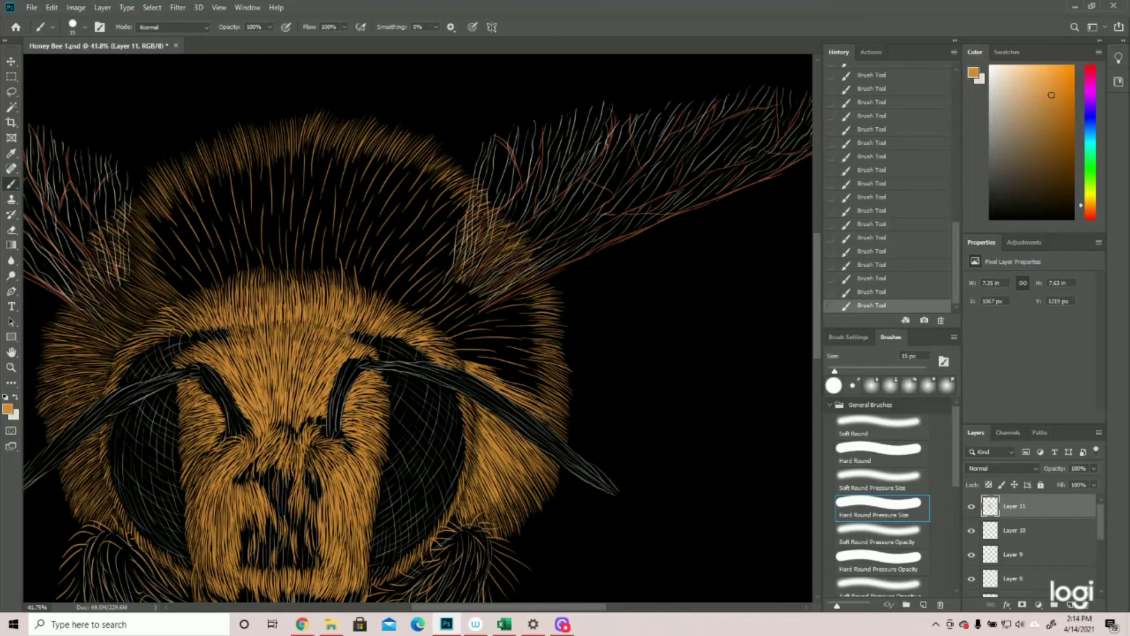
pyautogui.moveTo(528, 397); pyautogui.dragTo(556, 411)
pyautogui.moveTo(494, 372); pyautogui.dragTo(547, 387)
pyautogui.moveTo(505, 370); pyautogui.dragTo(550, 386)
pyautogui.moveTo(519, 374)
pyautogui.mouseDown()
pyautogui.moveTo(557, 392)
pyautogui.moveTo(531, 388)
pyautogui.mouseUp()
pyautogui.moveTo(494, 374); pyautogui.dragTo(547, 390)
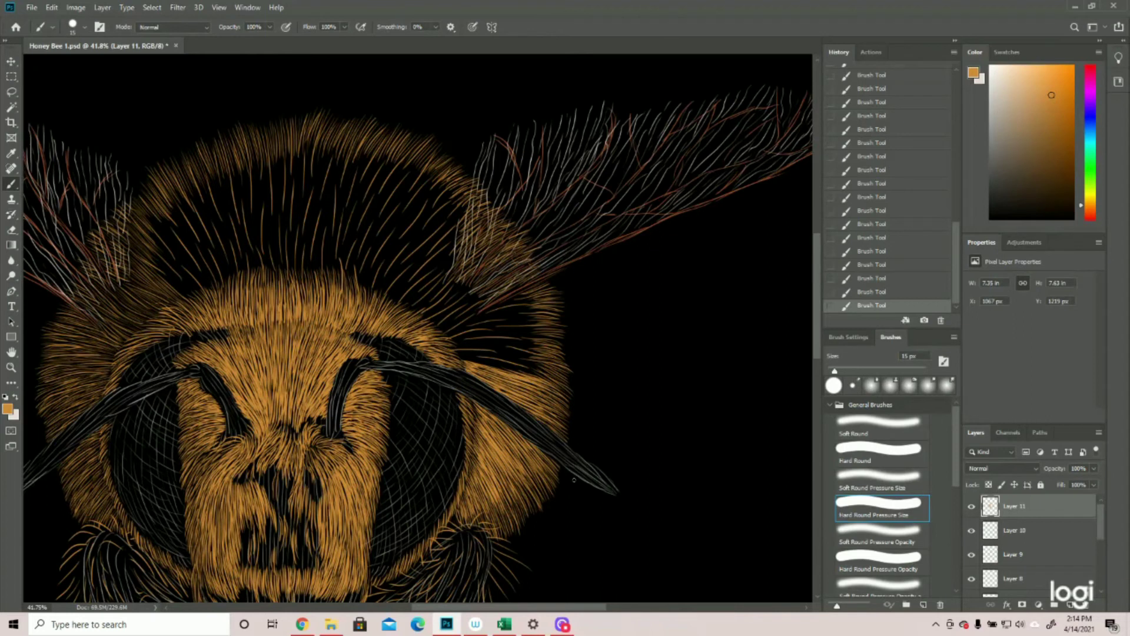
# Step: Extend the dense orange hairs upward from the filled strip above the right antenna, starting beside the eye
pyautogui.scroll(2, 574, 480)
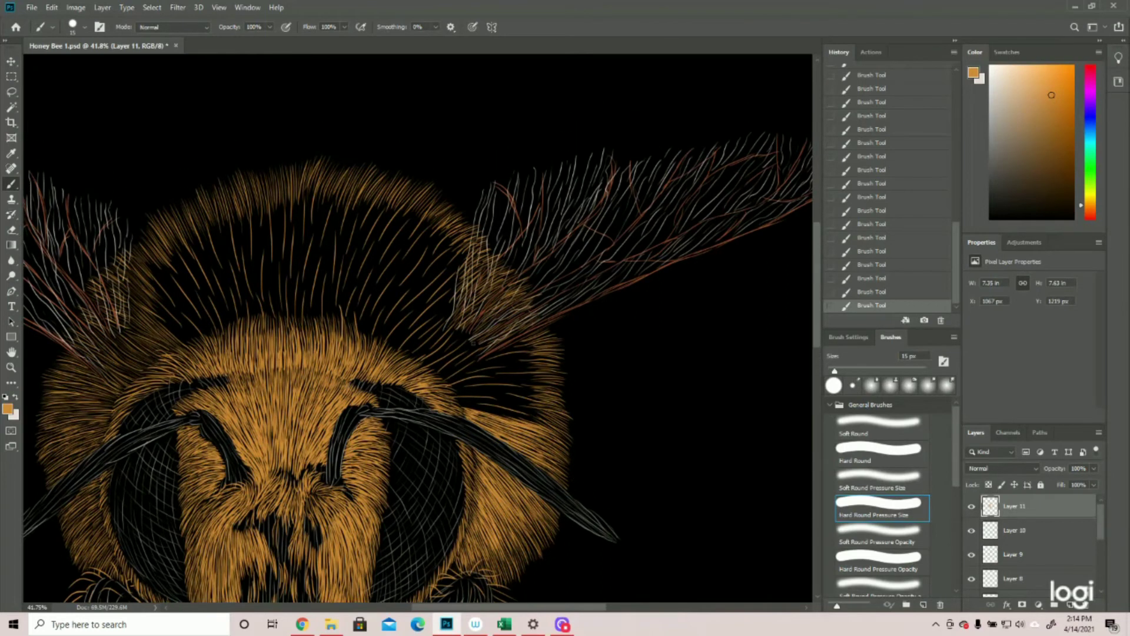
pyautogui.moveTo(529, 415)
pyautogui.mouseDown()
pyautogui.moveTo(551, 422)
pyautogui.moveTo(516, 405)
pyautogui.mouseUp()
pyautogui.moveTo(455, 401)
pyautogui.mouseDown()
pyautogui.moveTo(545, 405)
pyautogui.moveTo(523, 415)
pyautogui.mouseUp()
pyautogui.moveTo(476, 406); pyautogui.dragTo(518, 416)
pyautogui.moveTo(476, 408)
pyautogui.mouseDown()
pyautogui.moveTo(547, 427)
pyautogui.moveTo(551, 417)
pyautogui.mouseUp()
pyautogui.moveTo(477, 403); pyautogui.dragTo(519, 416)
pyautogui.moveTo(511, 415); pyautogui.dragTo(537, 423)
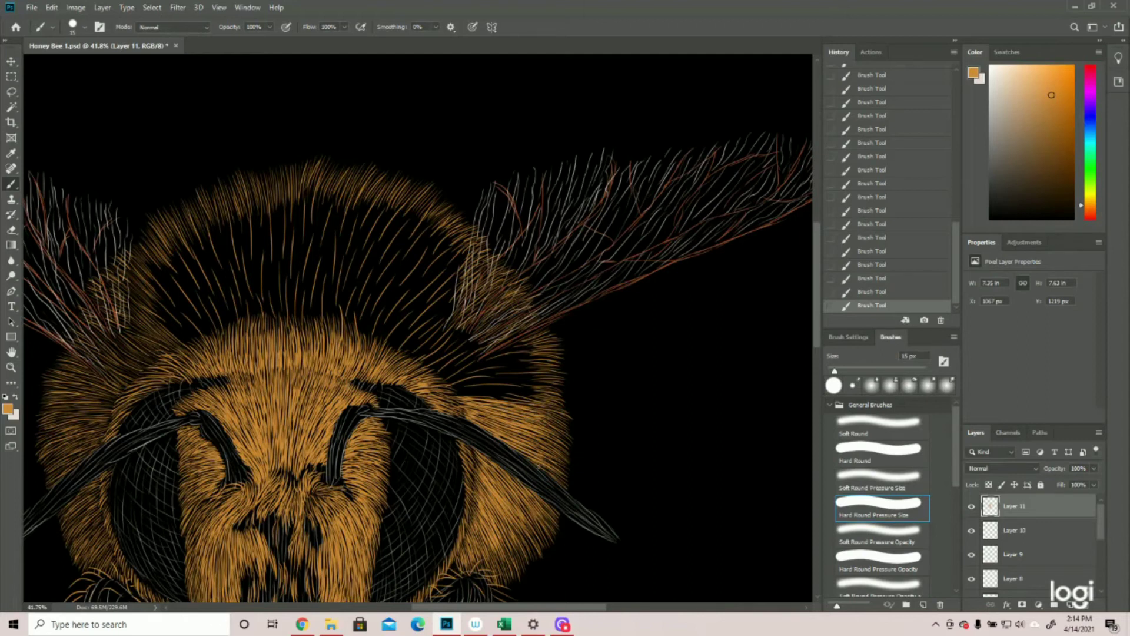
# Step: Fill the remaining dark gap in the side fur beneath the right wing with long outward orange hairs
pyautogui.scroll(1, 422, 367)
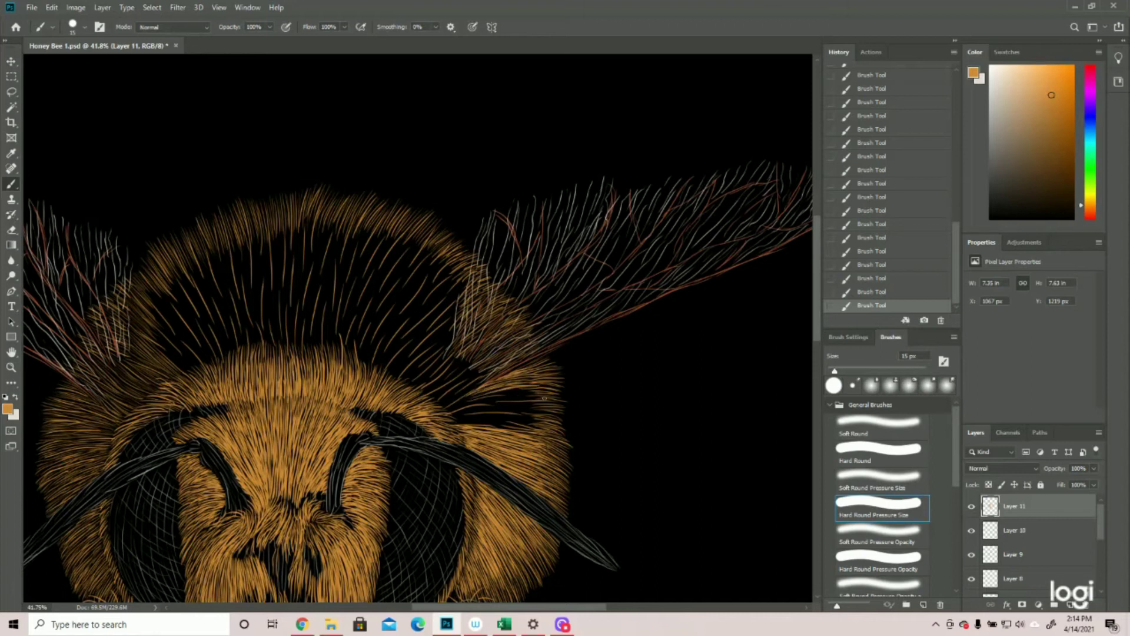
pyautogui.moveTo(497, 392); pyautogui.dragTo(536, 393)
pyautogui.moveTo(465, 405); pyautogui.dragTo(522, 396)
pyautogui.moveTo(498, 407); pyautogui.dragTo(544, 404)
pyautogui.moveTo(495, 428); pyautogui.dragTo(542, 425)
pyautogui.moveTo(458, 417); pyautogui.dragTo(543, 413)
pyautogui.moveTo(454, 422); pyautogui.dragTo(556, 413)
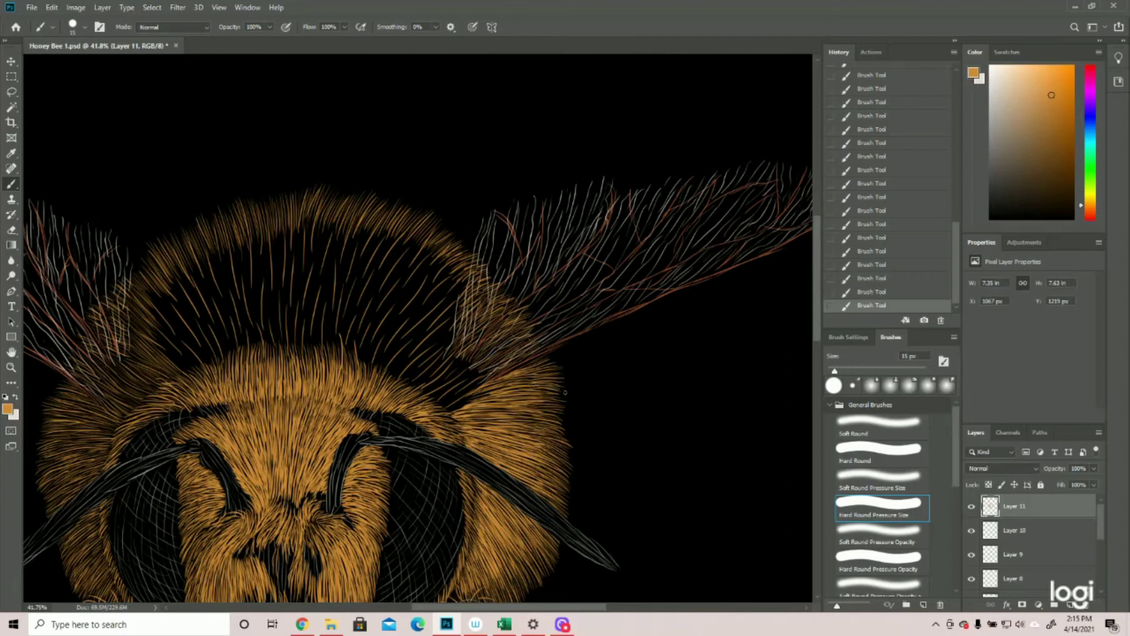
pyautogui.moveTo(508, 414); pyautogui.dragTo(554, 426)
pyautogui.moveTo(444, 410); pyautogui.dragTo(498, 389)
pyautogui.moveTo(473, 400); pyautogui.dragTo(492, 394)
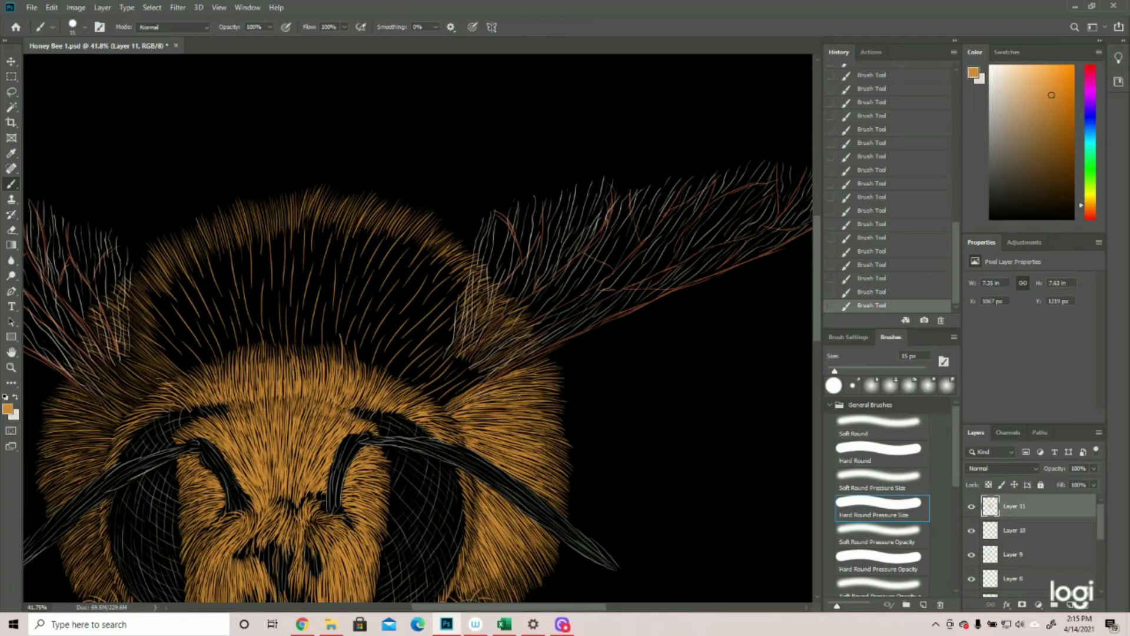
# Step: Save the Honey Bee 1.psd illustration and check the whole bee
pyautogui.press('z')
pyautogui.scroll(-3, 463, 363)
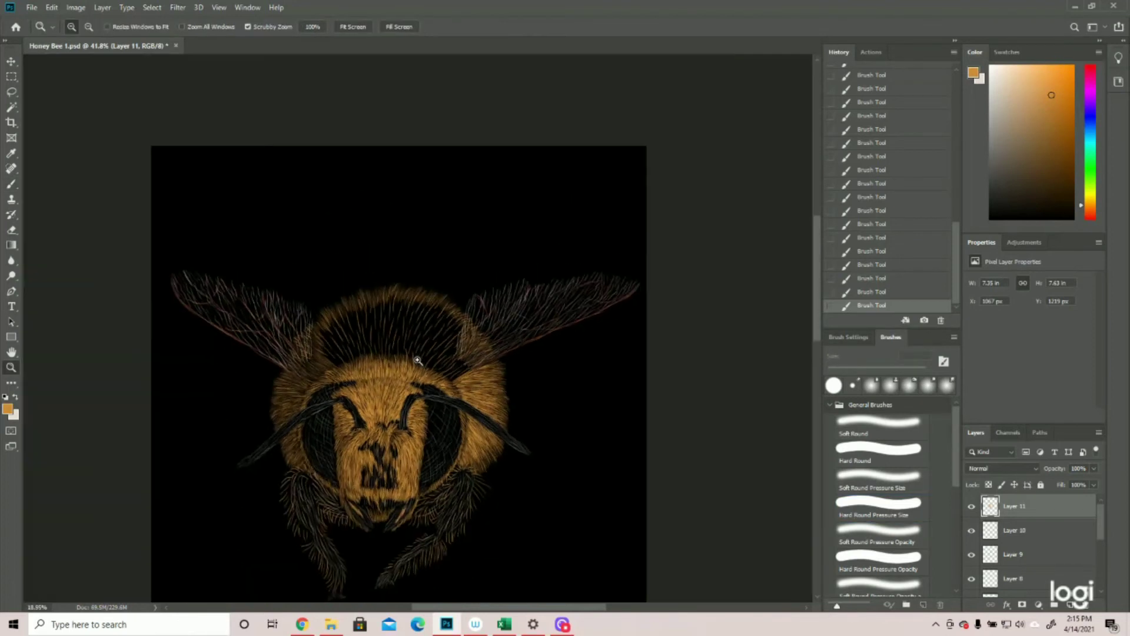
pyautogui.click(32, 7)
pyautogui.click(41, 127)
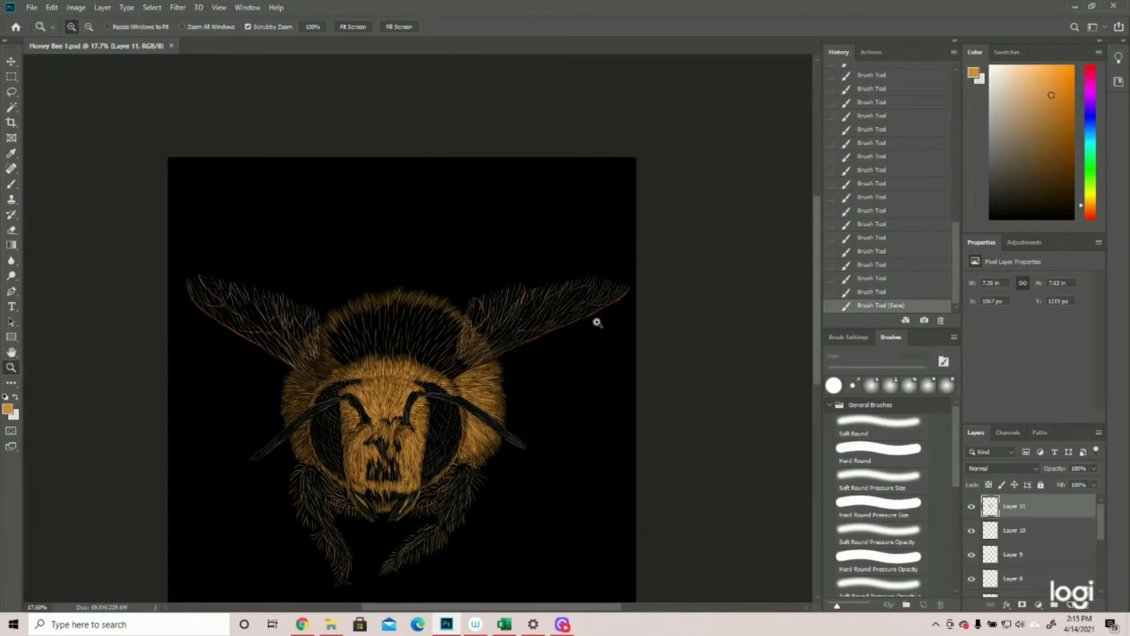
pyautogui.scroll(-2, 538, 360)
pyautogui.scroll(4, 396, 265)
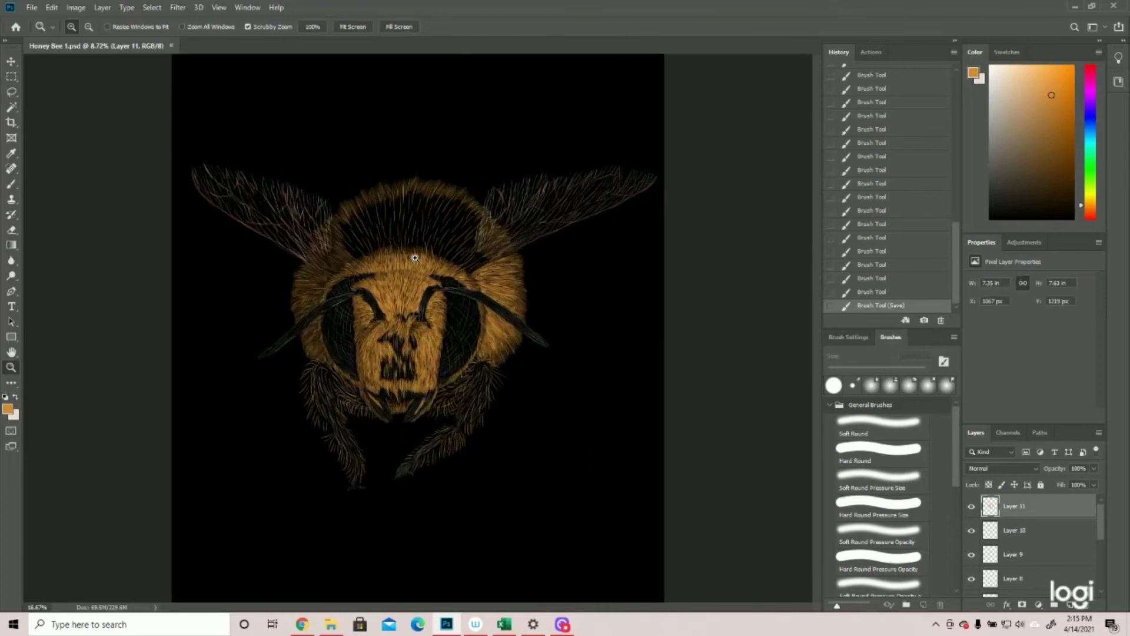
# Step: Paint dense orange hairs between the forehead's right side and the right wing's base, angled up toward the wing
pyautogui.click(450, 223)
pyautogui.press('b')
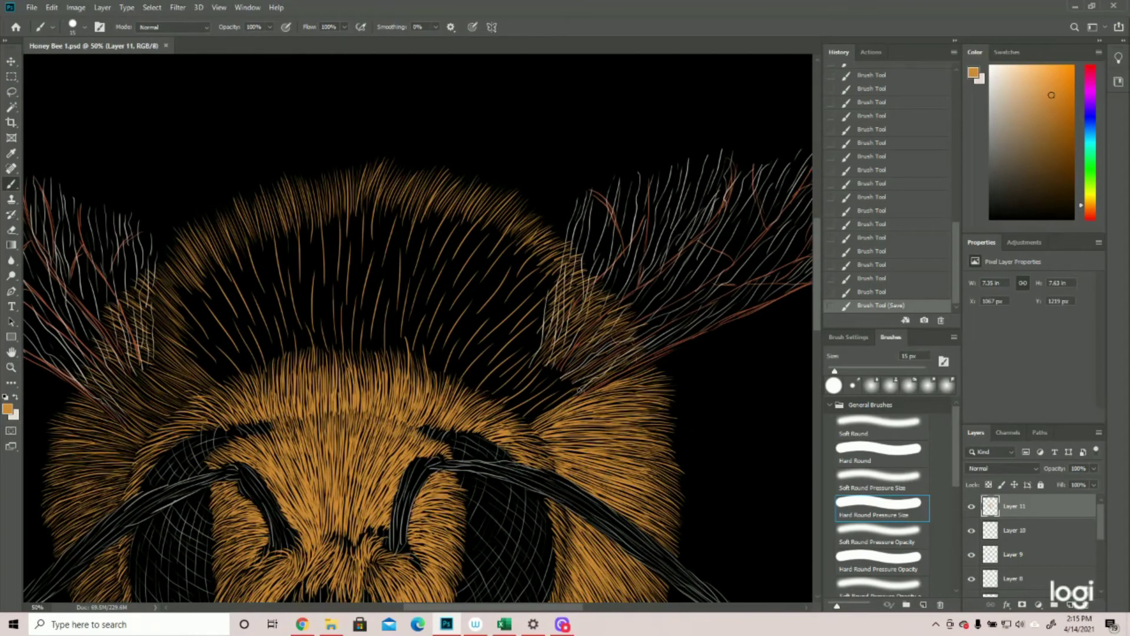
pyautogui.moveTo(576, 388); pyautogui.dragTo(549, 404)
pyautogui.moveTo(539, 408); pyautogui.dragTo(568, 383)
pyautogui.moveTo(507, 400)
pyautogui.mouseDown()
pyautogui.moveTo(545, 372)
pyautogui.moveTo(529, 398)
pyautogui.moveTo(547, 374)
pyautogui.mouseUp()
pyautogui.moveTo(507, 404)
pyautogui.mouseDown()
pyautogui.moveTo(528, 387)
pyautogui.moveTo(541, 397)
pyautogui.moveTo(535, 407)
pyautogui.moveTo(550, 402)
pyautogui.mouseUp()
pyautogui.moveTo(520, 425); pyautogui.dragTo(535, 414)
pyautogui.moveTo(523, 425)
pyautogui.mouseDown()
pyautogui.moveTo(538, 409)
pyautogui.moveTo(524, 405)
pyautogui.moveTo(552, 397)
pyautogui.moveTo(545, 374)
pyautogui.mouseUp()
pyautogui.moveTo(516, 397)
pyautogui.mouseDown()
pyautogui.moveTo(534, 386)
pyautogui.moveTo(539, 357)
pyautogui.moveTo(523, 375)
pyautogui.moveTo(492, 352)
pyautogui.mouseUp()
pyautogui.moveTo(506, 376); pyautogui.dragTo(539, 317)
# Step: Extend the dense orange hairs along the right wing base's inner edge up to the fringe and inward to the forehead
pyautogui.click(11, 367)
pyautogui.moveTo(583, 360); pyautogui.dragTo(569, 390)
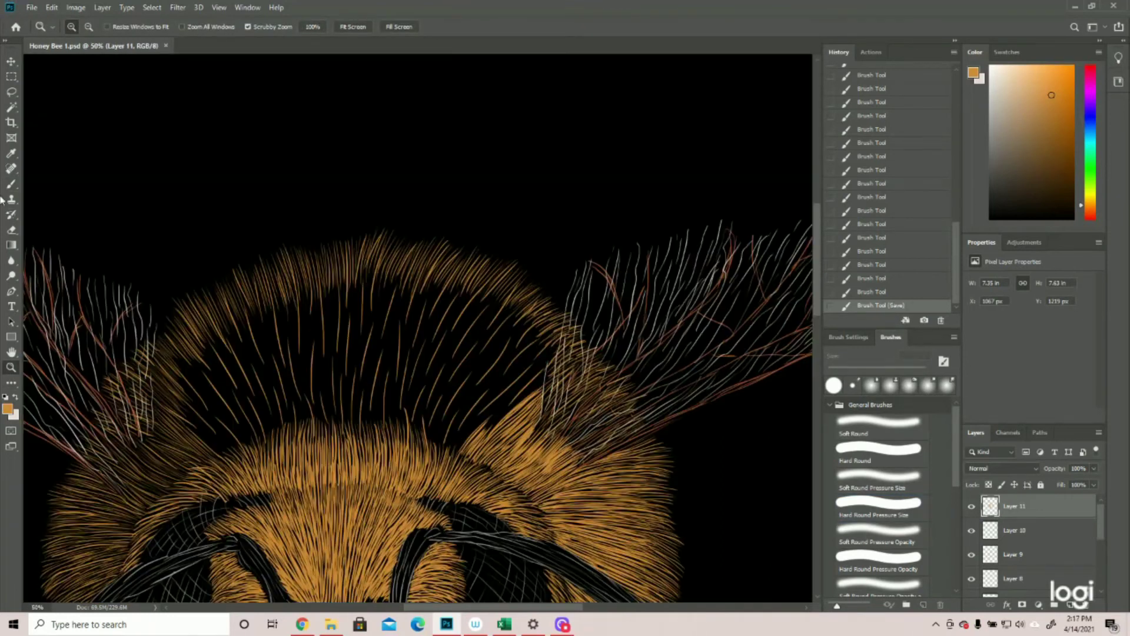
pyautogui.click(11, 183)
pyautogui.moveTo(493, 390)
pyautogui.mouseDown()
pyautogui.moveTo(551, 331)
pyautogui.moveTo(542, 351)
pyautogui.mouseUp()
pyautogui.moveTo(501, 401)
pyautogui.mouseDown()
pyautogui.moveTo(538, 360)
pyautogui.moveTo(528, 381)
pyautogui.mouseUp()
pyautogui.moveTo(482, 430)
pyautogui.mouseDown()
pyautogui.moveTo(536, 373)
pyautogui.moveTo(511, 391)
pyautogui.mouseUp()
pyautogui.moveTo(465, 437); pyautogui.dragTo(513, 384)
pyautogui.moveTo(479, 443); pyautogui.dragTo(501, 420)
pyautogui.moveTo(456, 449)
pyautogui.mouseDown()
pyautogui.moveTo(472, 434)
pyautogui.moveTo(465, 412)
pyautogui.mouseUp()
pyautogui.moveTo(454, 430)
pyautogui.mouseDown()
pyautogui.moveTo(494, 395)
pyautogui.moveTo(486, 408)
pyautogui.mouseUp()
pyautogui.moveTo(463, 431); pyautogui.dragTo(494, 380)
pyautogui.moveTo(449, 430); pyautogui.dragTo(504, 372)
pyautogui.moveTo(465, 412); pyautogui.dragTo(490, 385)
pyautogui.moveTo(460, 419); pyautogui.dragTo(471, 403)
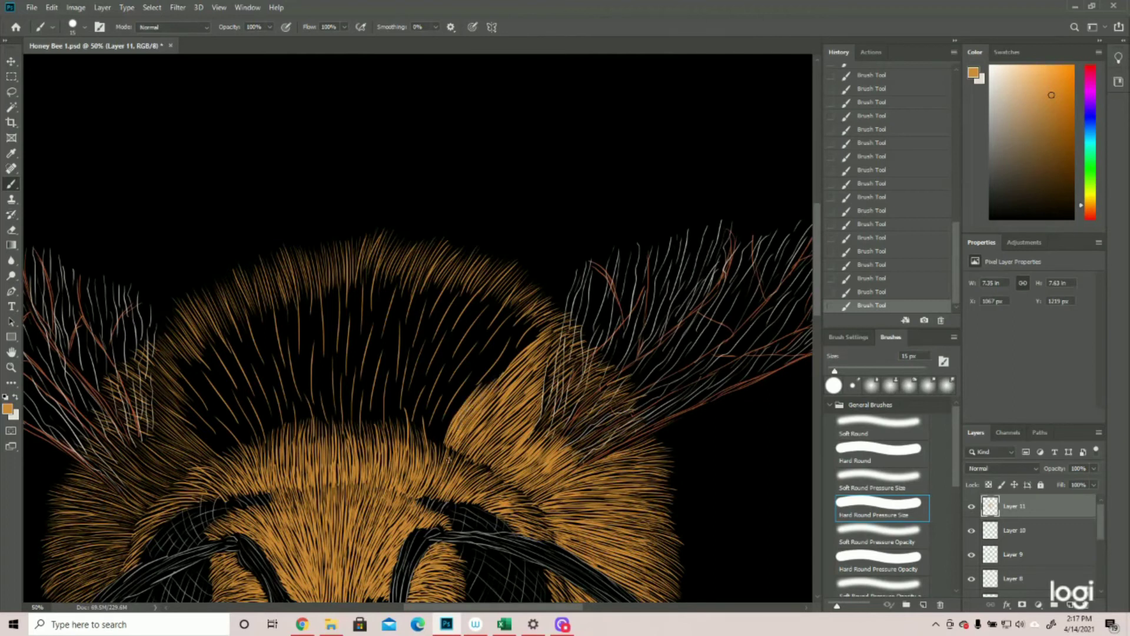
# Step: Examine the new fur beside the right wing's base, both in the whole image and close up
pyautogui.click(12, 368)
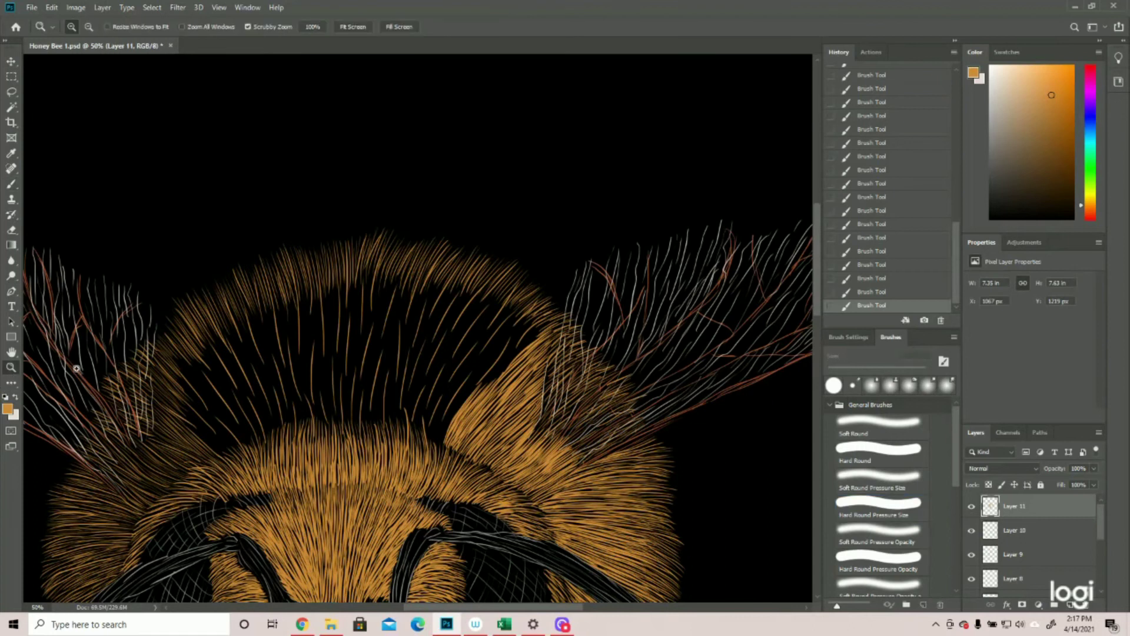
pyautogui.moveTo(640, 391); pyautogui.dragTo(604, 387)
pyautogui.moveTo(640, 436); pyautogui.dragTo(613, 411)
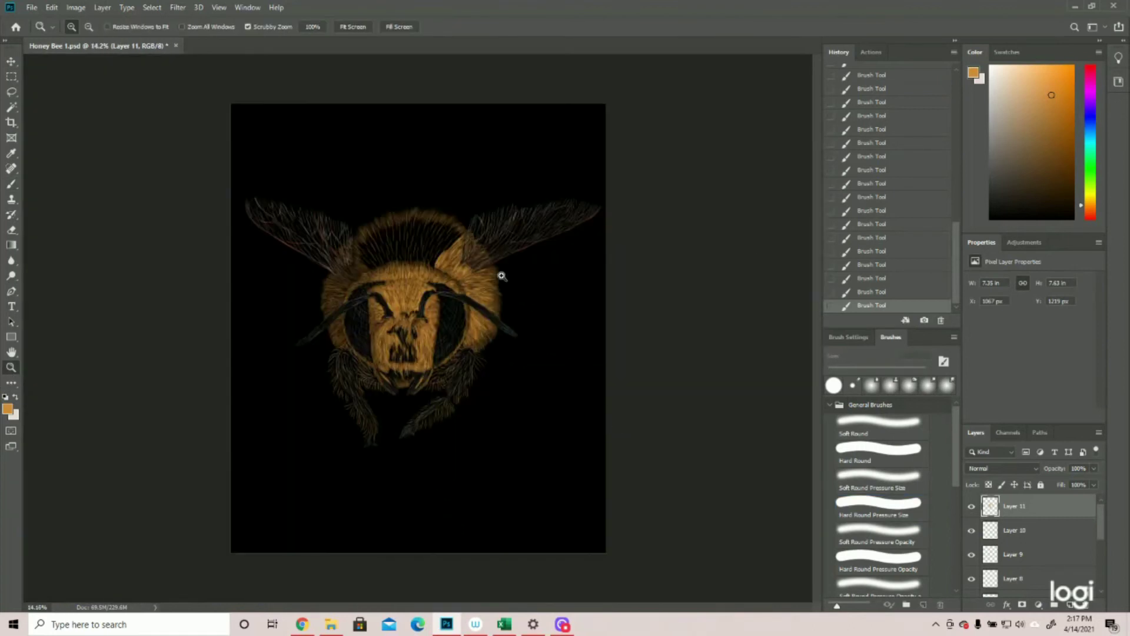
pyautogui.click(490, 253)
pyautogui.moveTo(490, 253); pyautogui.dragTo(523, 255)
pyautogui.click(10, 183)
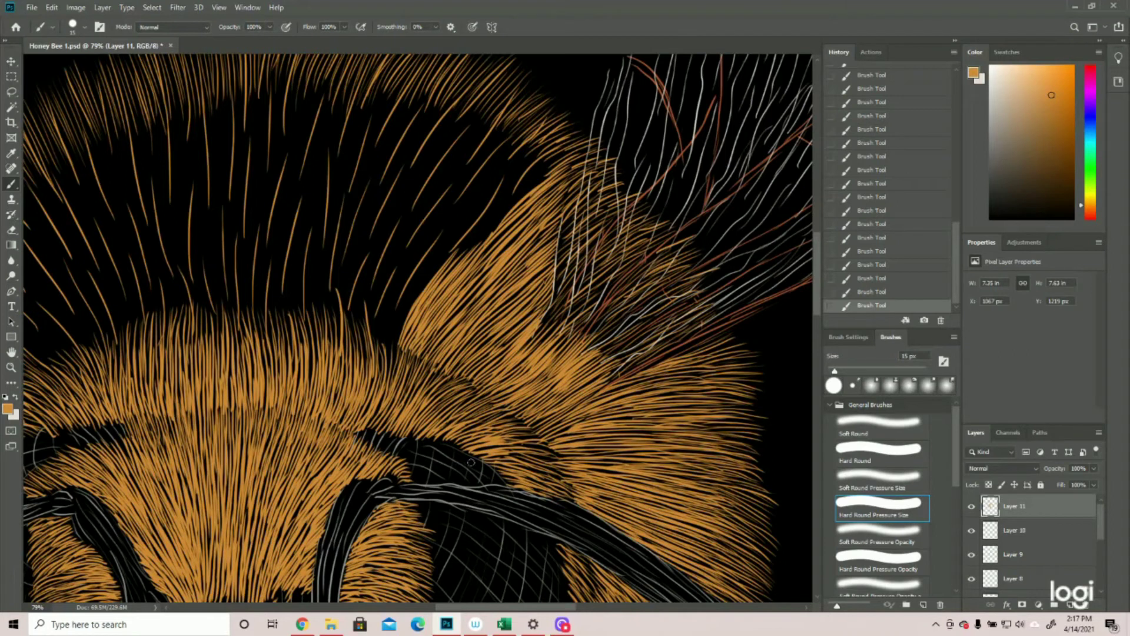
pyautogui.click(12, 368)
pyautogui.moveTo(529, 383); pyautogui.dragTo(413, 396)
pyautogui.moveTo(529, 398); pyautogui.dragTo(504, 406)
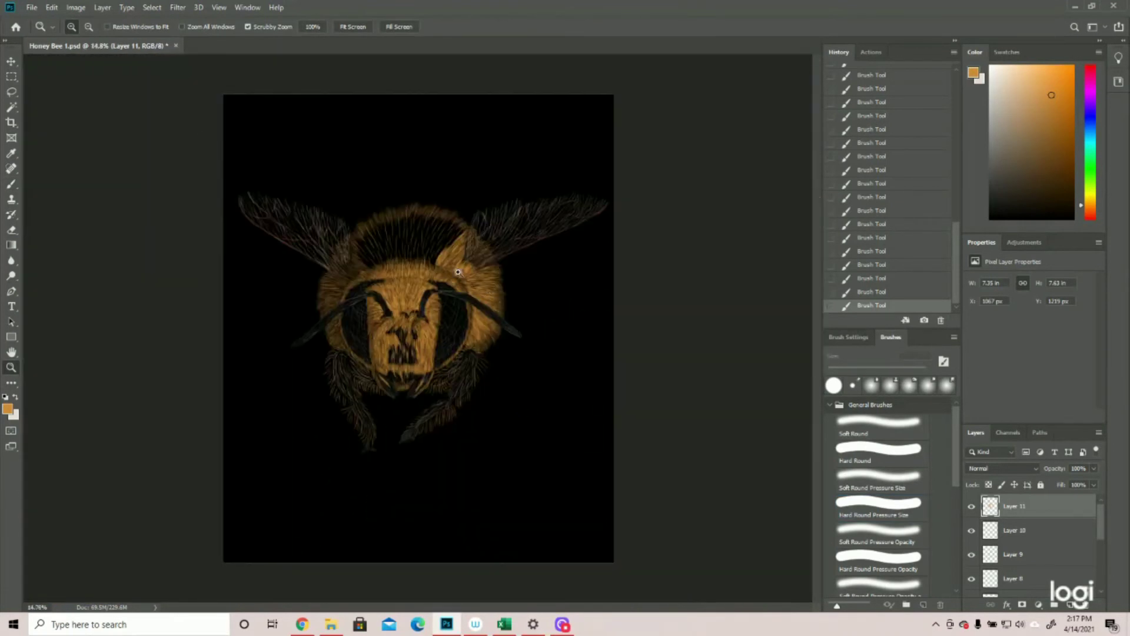
pyautogui.moveTo(469, 262); pyautogui.dragTo(502, 260)
pyautogui.scroll(3, 502, 260)
pyautogui.click(13, 184)
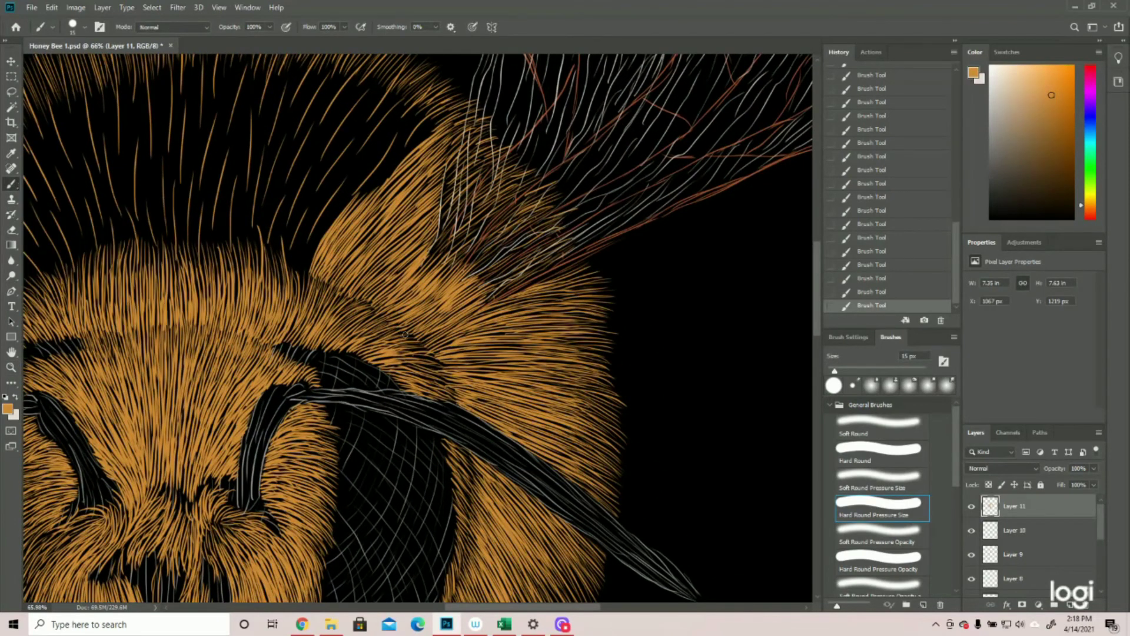
# Step: Fill the seam behind the forehead's right side with short orange hairs and save the Honey Bee 1.psd illustration
pyautogui.moveTo(392, 335)
pyautogui.mouseDown()
pyautogui.moveTo(415, 329)
pyautogui.moveTo(418, 343)
pyautogui.mouseUp()
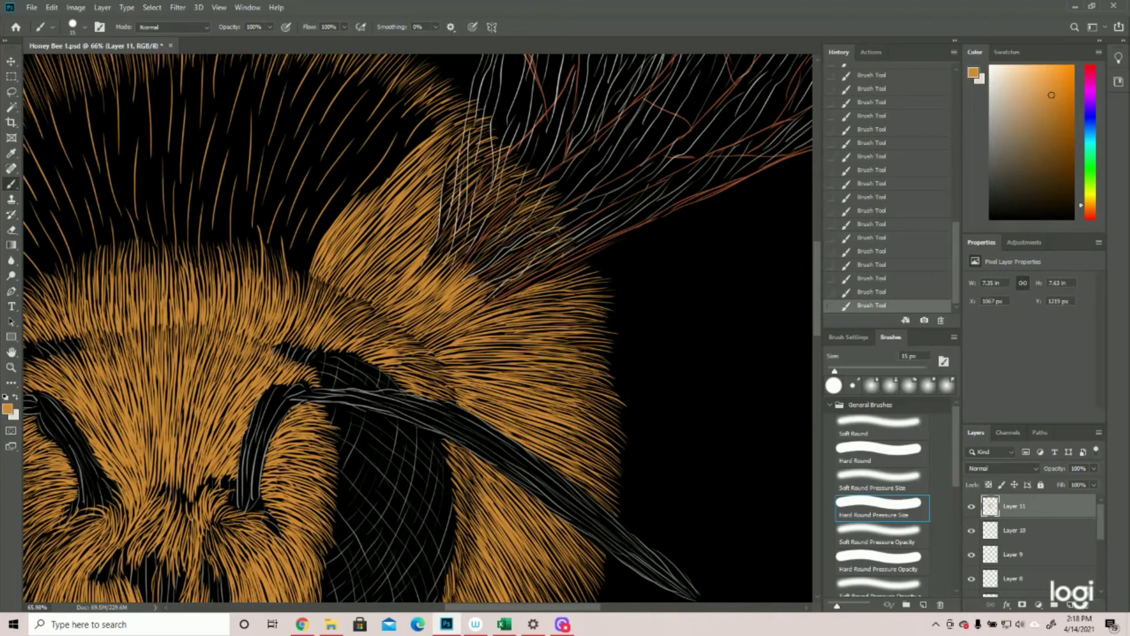
pyautogui.press('z')
pyautogui.hotkey('ctrl', '0')
pyautogui.moveTo(537, 381); pyautogui.dragTo(511, 383)
pyautogui.click(421, 194)
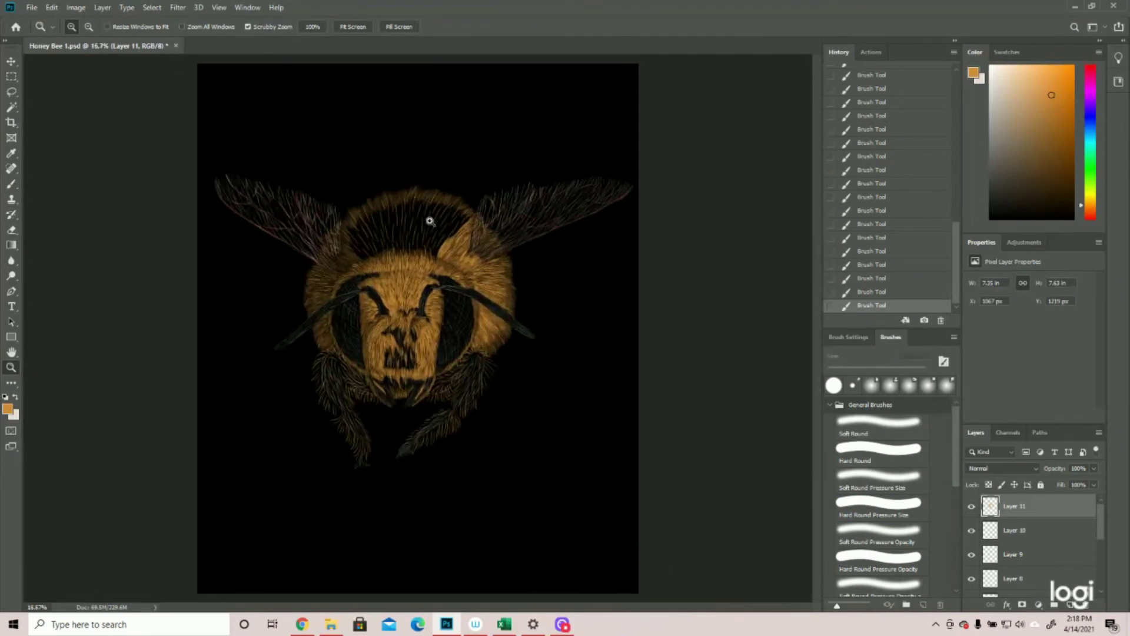
pyautogui.click(32, 7)
pyautogui.click(34, 128)
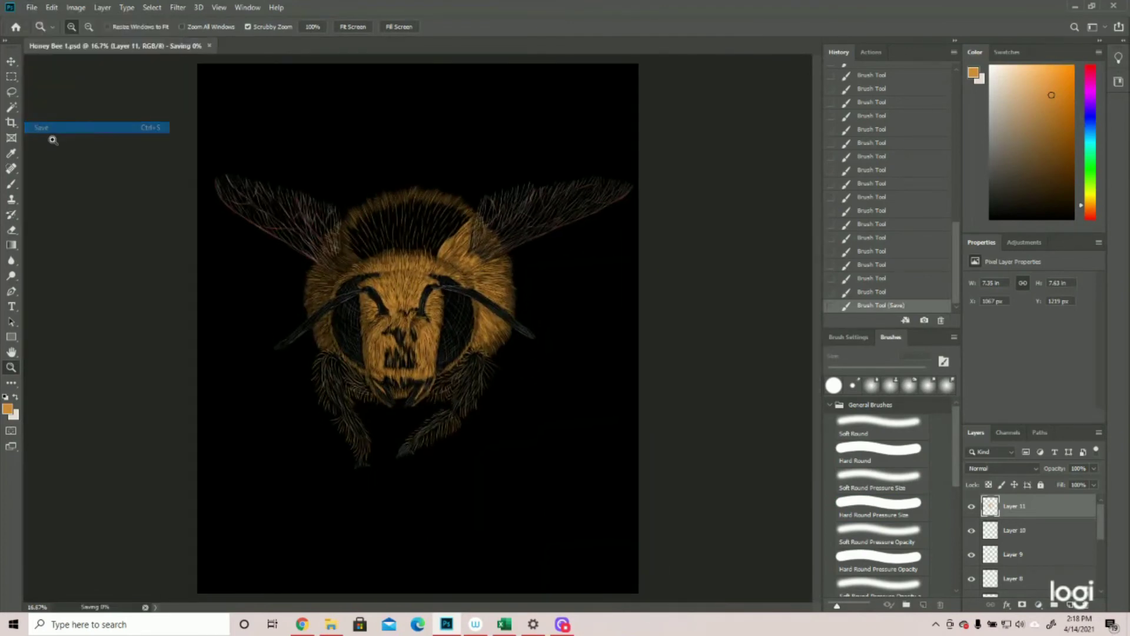
# Step: Paint dense orange hairs on the dome's left side, from beside the left wing's base down to the forehead
pyautogui.click(428, 169)
pyautogui.click(428, 169)
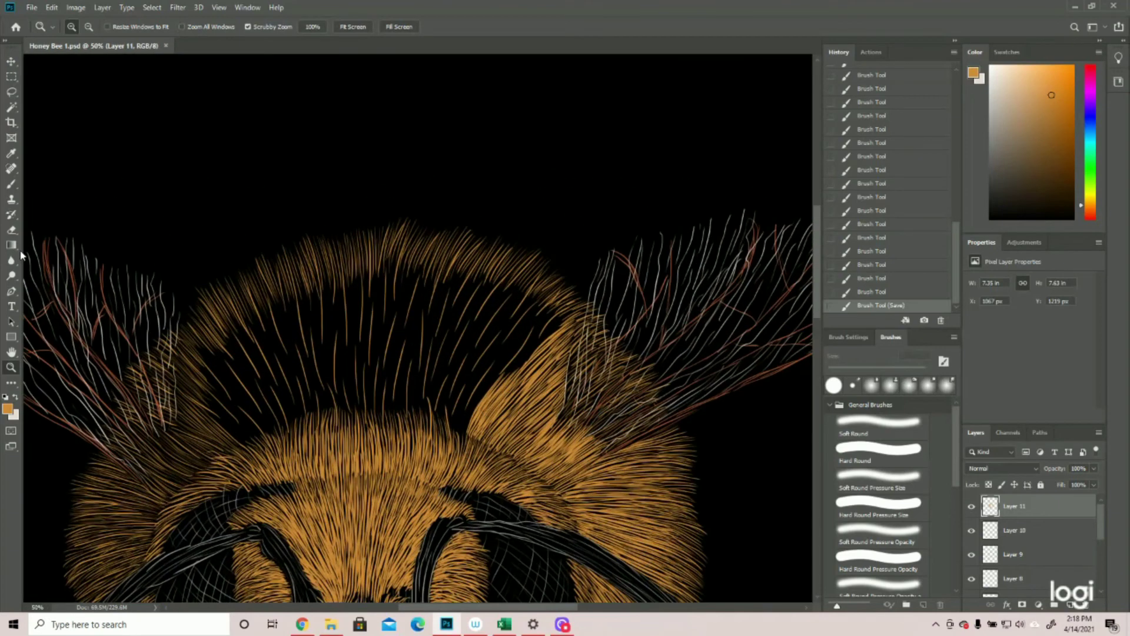
pyautogui.press('b')
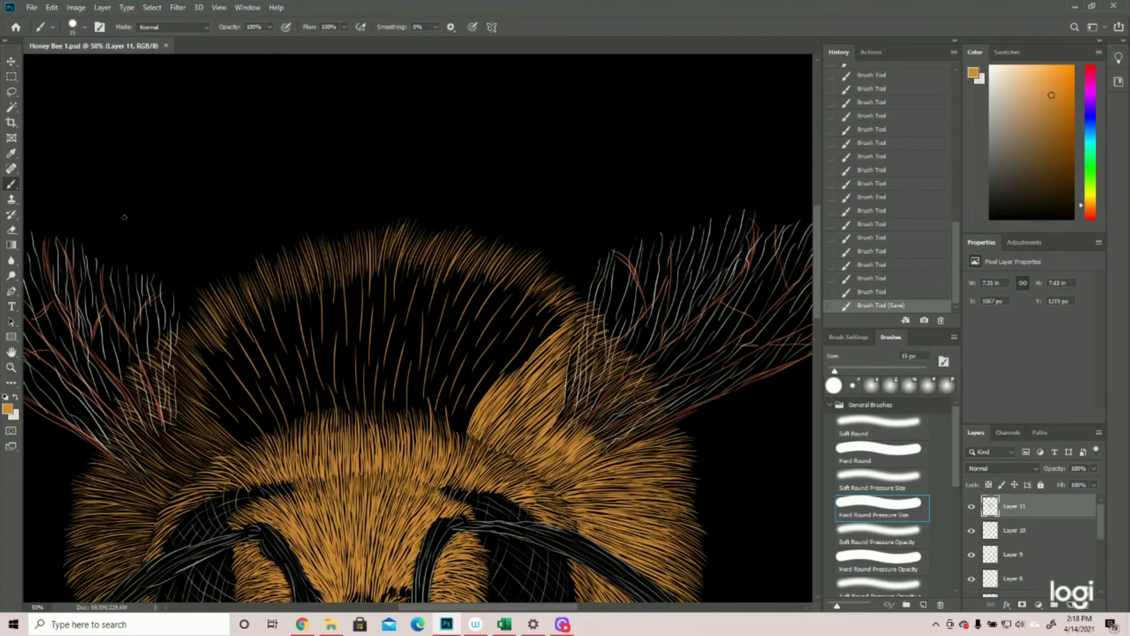
pyautogui.moveTo(192, 342); pyautogui.dragTo(223, 375)
pyautogui.moveTo(200, 346)
pyautogui.mouseDown()
pyautogui.moveTo(235, 388)
pyautogui.moveTo(201, 338)
pyautogui.moveTo(238, 387)
pyautogui.moveTo(201, 336)
pyautogui.moveTo(266, 424)
pyautogui.mouseUp()
pyautogui.moveTo(237, 385)
pyautogui.mouseDown()
pyautogui.moveTo(272, 442)
pyautogui.moveTo(259, 430)
pyautogui.mouseUp()
pyautogui.moveTo(233, 389); pyautogui.dragTo(256, 428)
pyautogui.moveTo(187, 360); pyautogui.dragTo(248, 411)
pyautogui.moveTo(199, 379); pyautogui.dragTo(263, 441)
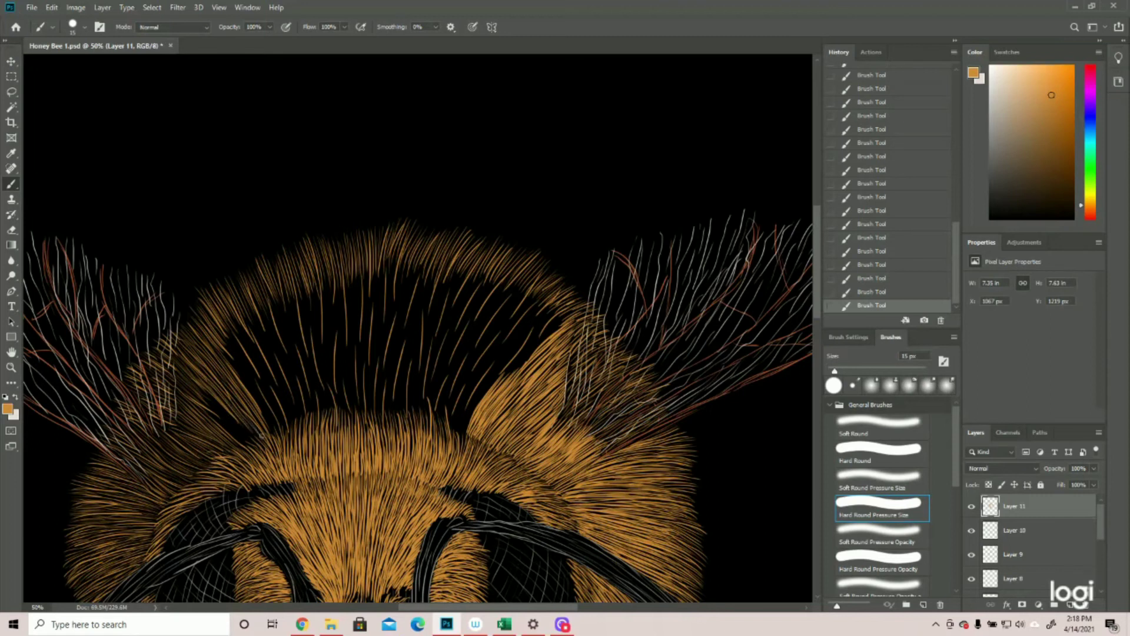
pyautogui.moveTo(232, 394); pyautogui.dragTo(267, 436)
pyautogui.moveTo(197, 389)
pyautogui.mouseDown()
pyautogui.moveTo(219, 413)
pyautogui.moveTo(195, 386)
pyautogui.moveTo(239, 431)
pyautogui.moveTo(191, 378)
pyautogui.moveTo(252, 439)
pyautogui.mouseUp()
pyautogui.moveTo(231, 413)
pyautogui.mouseDown()
pyautogui.moveTo(256, 442)
pyautogui.moveTo(234, 435)
pyautogui.moveTo(253, 444)
pyautogui.mouseUp()
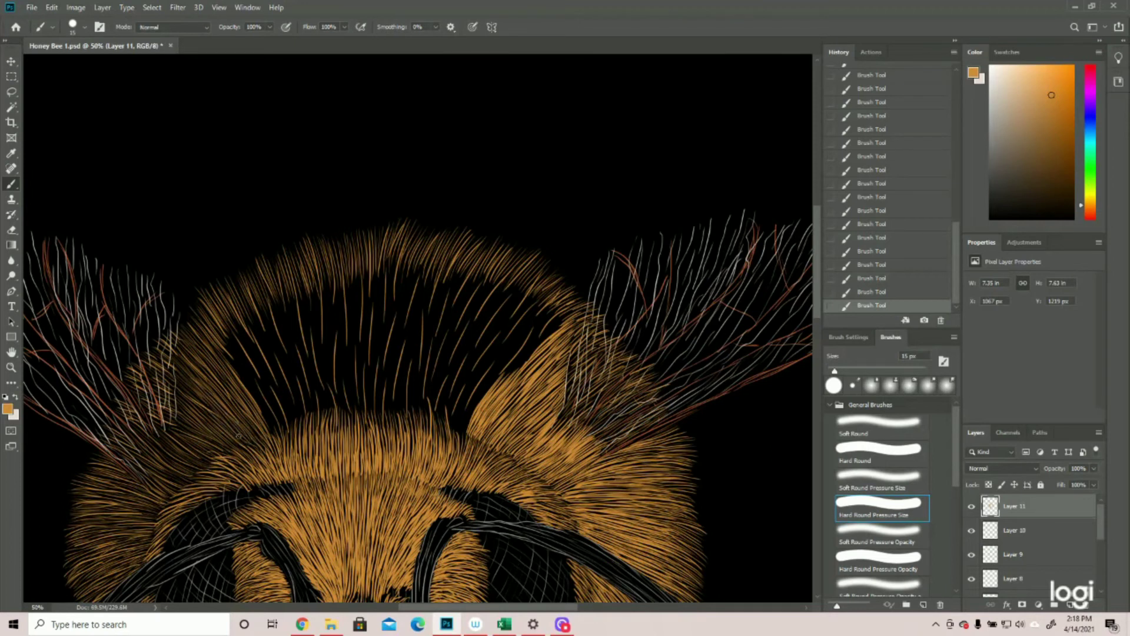
# Step: Thicken the orange fur tuft inside the right wing's base along its inner edge, up to the dome's fringe
pyautogui.click(11, 367)
pyautogui.moveTo(489, 390); pyautogui.dragTo(398, 394)
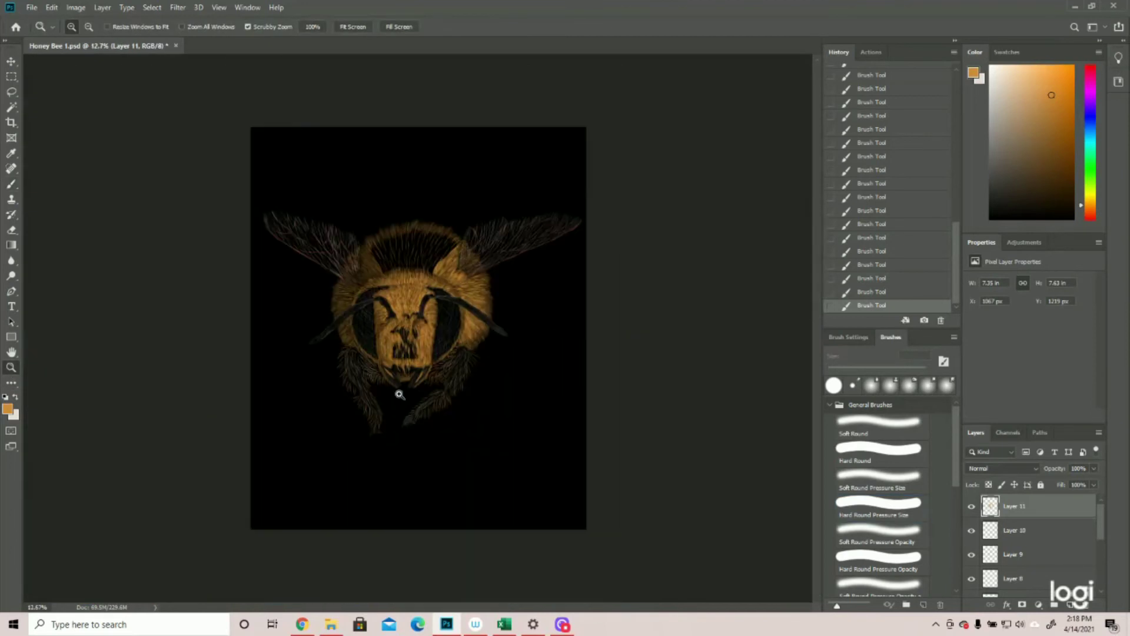
pyautogui.moveTo(403, 203); pyautogui.dragTo(442, 201)
pyautogui.click(442, 202)
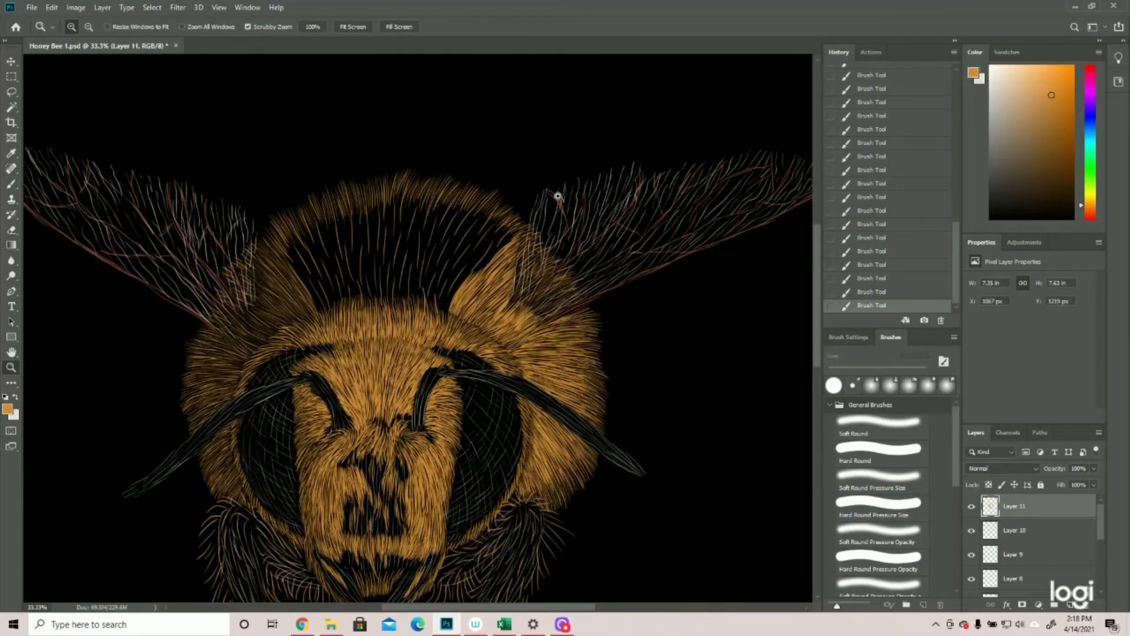
pyautogui.click(370, 202)
pyautogui.press('b')
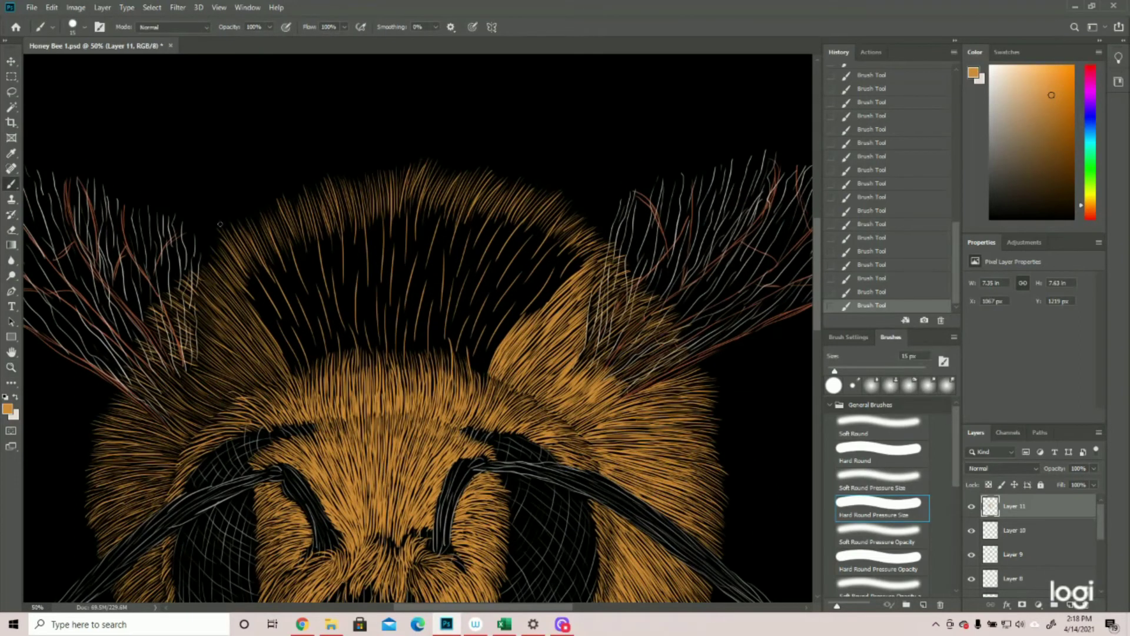
pyautogui.moveTo(588, 252); pyautogui.dragTo(531, 317)
pyautogui.moveTo(565, 278); pyautogui.dragTo(524, 321)
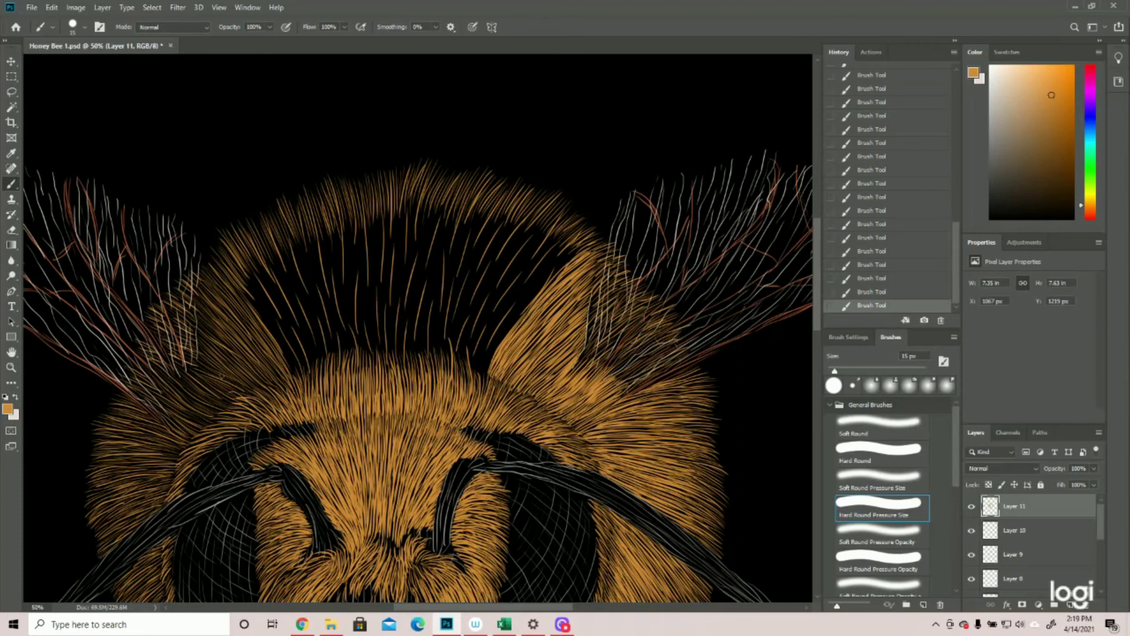
pyautogui.moveTo(577, 241); pyautogui.dragTo(549, 266)
pyautogui.moveTo(576, 246); pyautogui.dragTo(550, 271)
pyautogui.moveTo(588, 245); pyautogui.dragTo(556, 267)
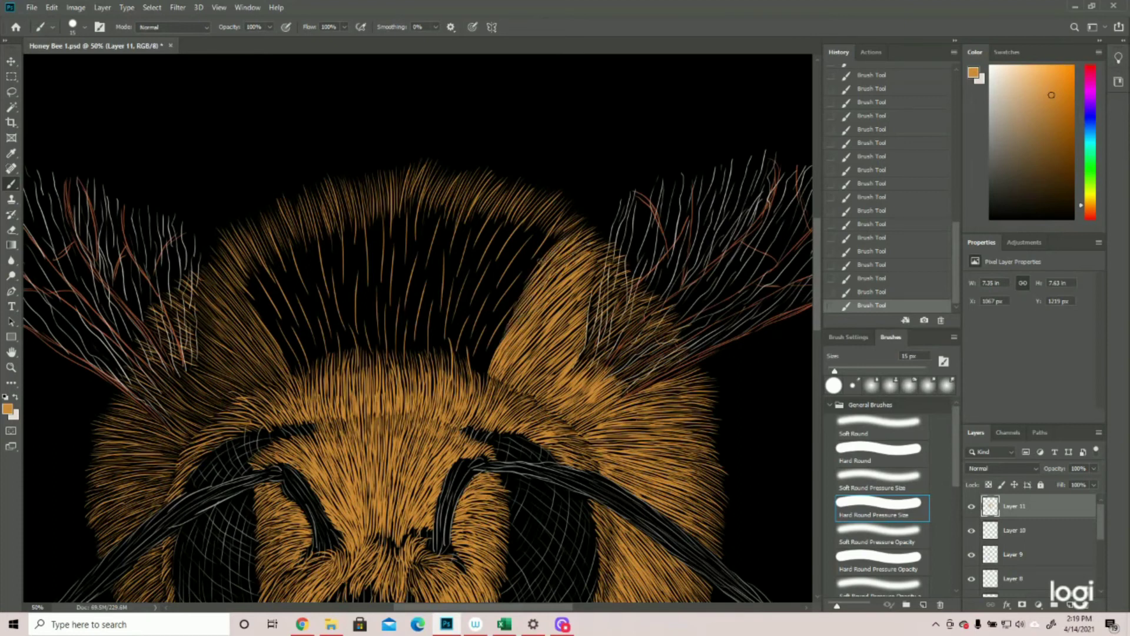
# Step: Fill the dome's dark right half with long dense orange hairs from the fringe to the forehead, working toward the centre
pyautogui.moveTo(562, 212); pyautogui.dragTo(488, 333)
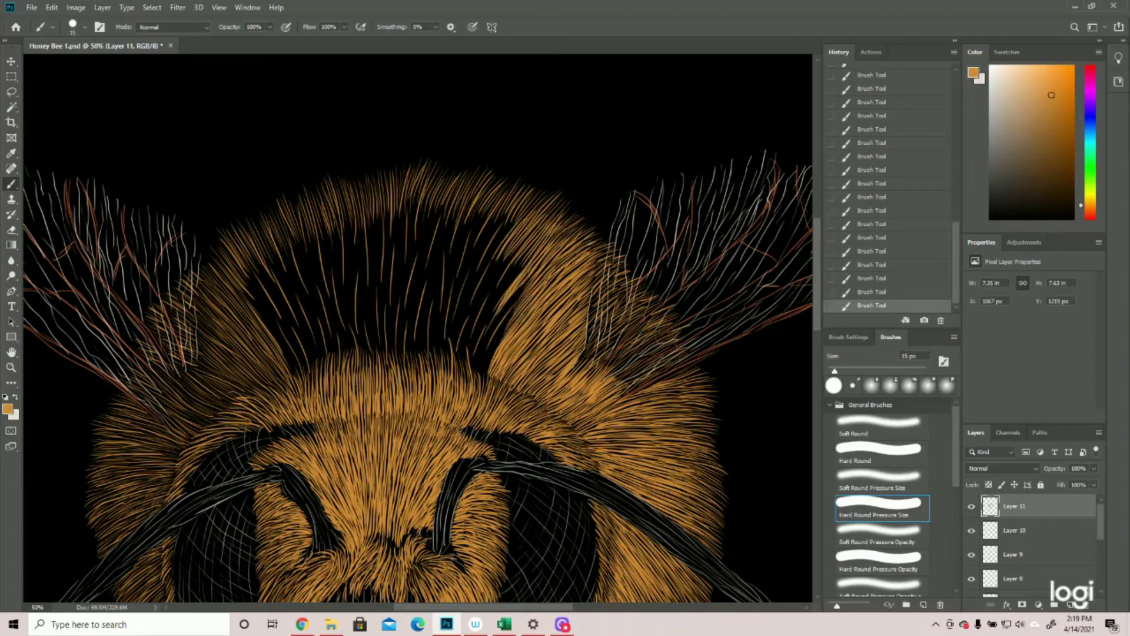
pyautogui.moveTo(539, 250); pyautogui.dragTo(474, 374)
pyautogui.moveTo(524, 203); pyautogui.dragTo(456, 356)
pyautogui.moveTo(480, 241); pyautogui.dragTo(433, 353)
pyautogui.moveTo(486, 206); pyautogui.dragTo(451, 338)
pyautogui.scroll(2, 447, 282)
pyautogui.moveTo(453, 247)
pyautogui.mouseDown()
pyautogui.moveTo(433, 377)
pyautogui.moveTo(410, 395)
pyautogui.mouseUp()
pyautogui.moveTo(415, 259); pyautogui.dragTo(393, 401)
pyautogui.moveTo(386, 250); pyautogui.dragTo(372, 391)
# Step: Paint short orange hairs over the dark seam between the dome's right half and the forehead's upper edge
pyautogui.press('z')
pyautogui.moveTo(428, 335)
pyautogui.mouseDown()
pyautogui.moveTo(398, 355)
pyautogui.moveTo(567, 387)
pyautogui.mouseUp()
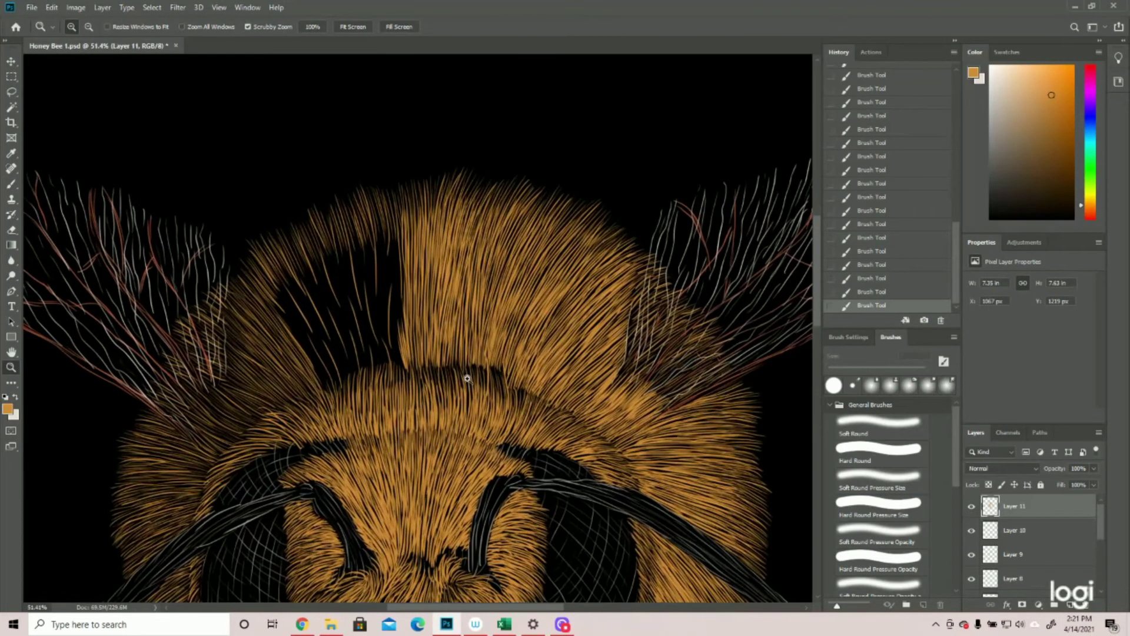
pyautogui.click(11, 184)
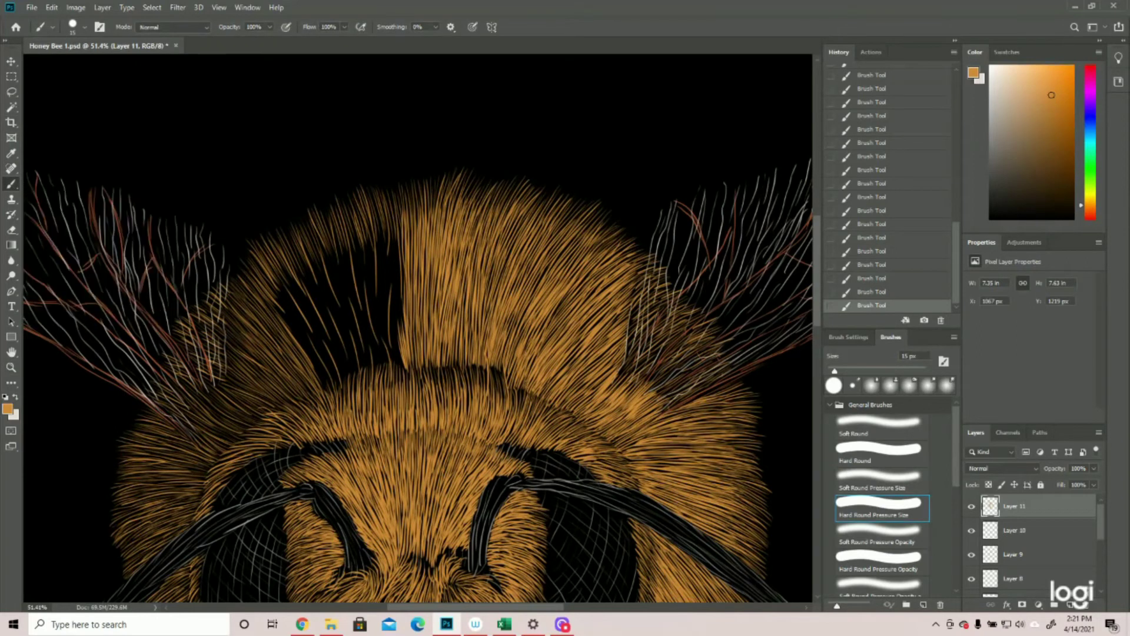
pyautogui.moveTo(519, 390); pyautogui.dragTo(519, 411)
pyautogui.moveTo(497, 391); pyautogui.dragTo(481, 365)
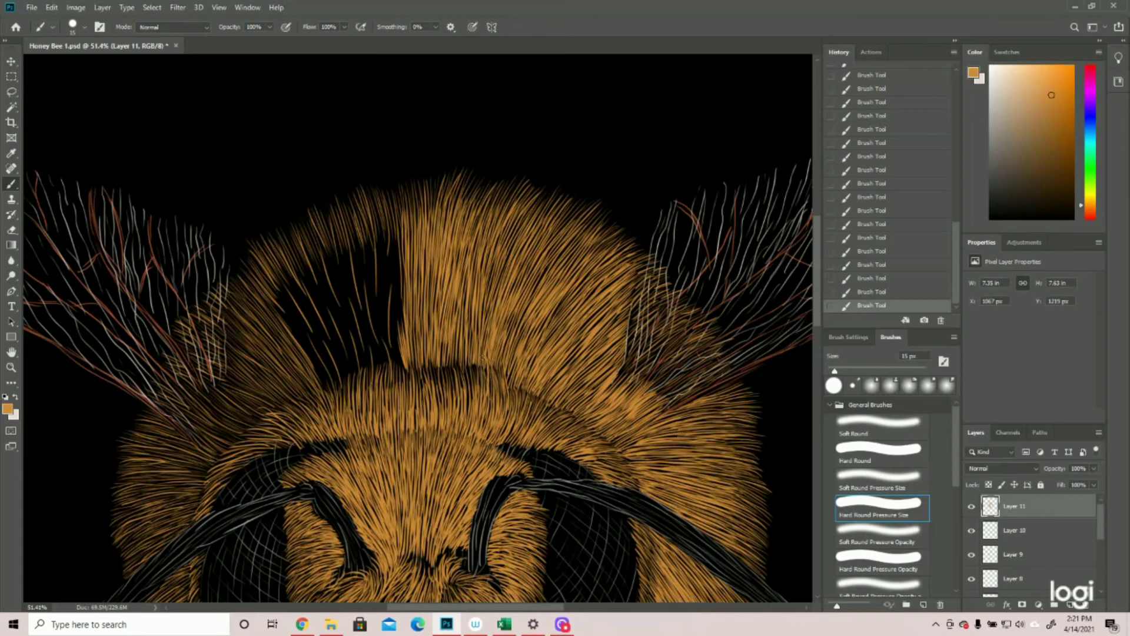
pyautogui.moveTo(475, 389)
pyautogui.mouseDown()
pyautogui.moveTo(464, 354)
pyautogui.moveTo(466, 414)
pyautogui.moveTo(442, 357)
pyautogui.moveTo(463, 379)
pyautogui.moveTo(458, 355)
pyautogui.moveTo(454, 370)
pyautogui.moveTo(448, 357)
pyautogui.moveTo(454, 394)
pyautogui.moveTo(452, 349)
pyautogui.moveTo(451, 385)
pyautogui.moveTo(440, 360)
pyautogui.moveTo(436, 371)
pyautogui.moveTo(445, 402)
pyautogui.moveTo(430, 355)
pyautogui.moveTo(440, 402)
pyautogui.moveTo(421, 357)
pyautogui.mouseUp()
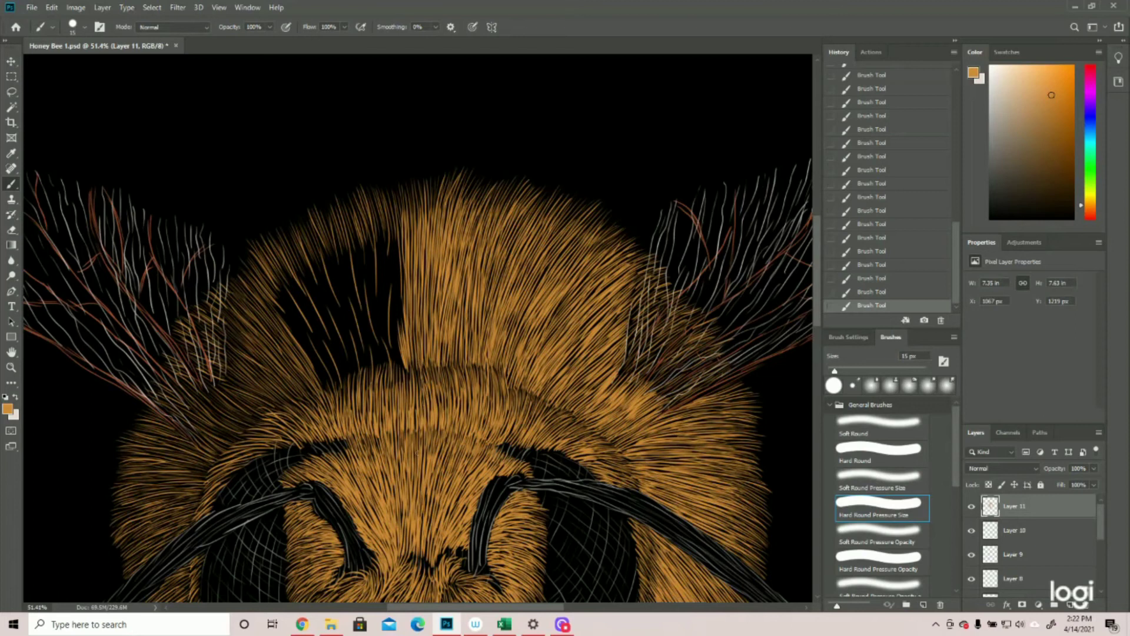
# Step: Paint a row of short orange hairs along the lower edge of the dome's remaining dark gap, just above the forehead
pyautogui.click(11, 367)
pyautogui.hotkey('ctrl', '0')
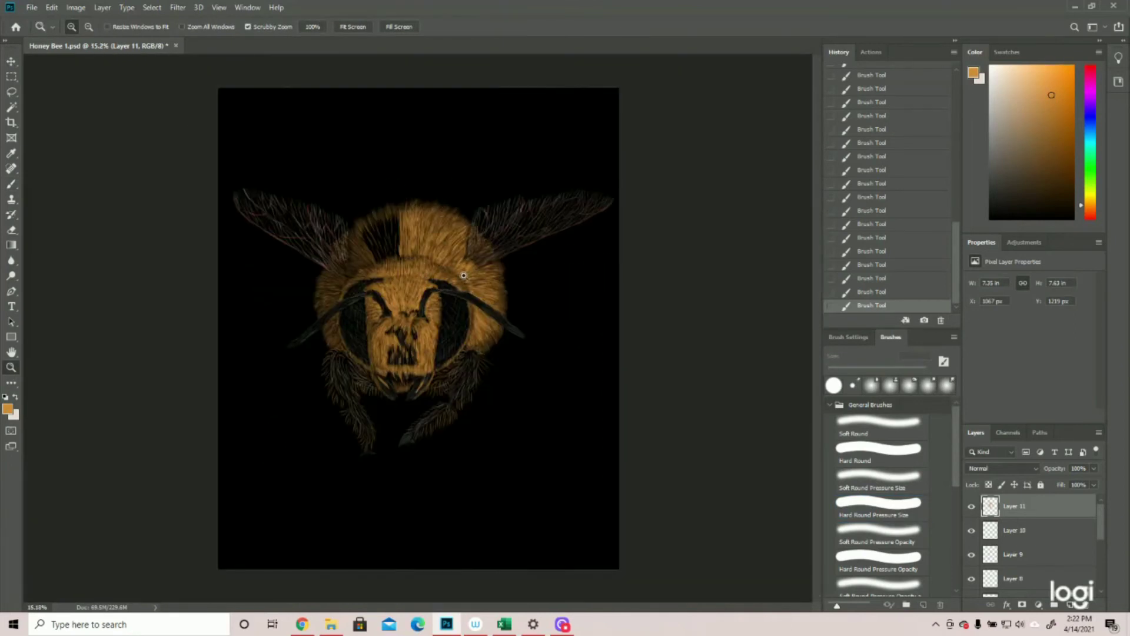
pyautogui.click(339, 185)
pyautogui.click(338, 185)
pyautogui.click(338, 185)
pyautogui.click(339, 185)
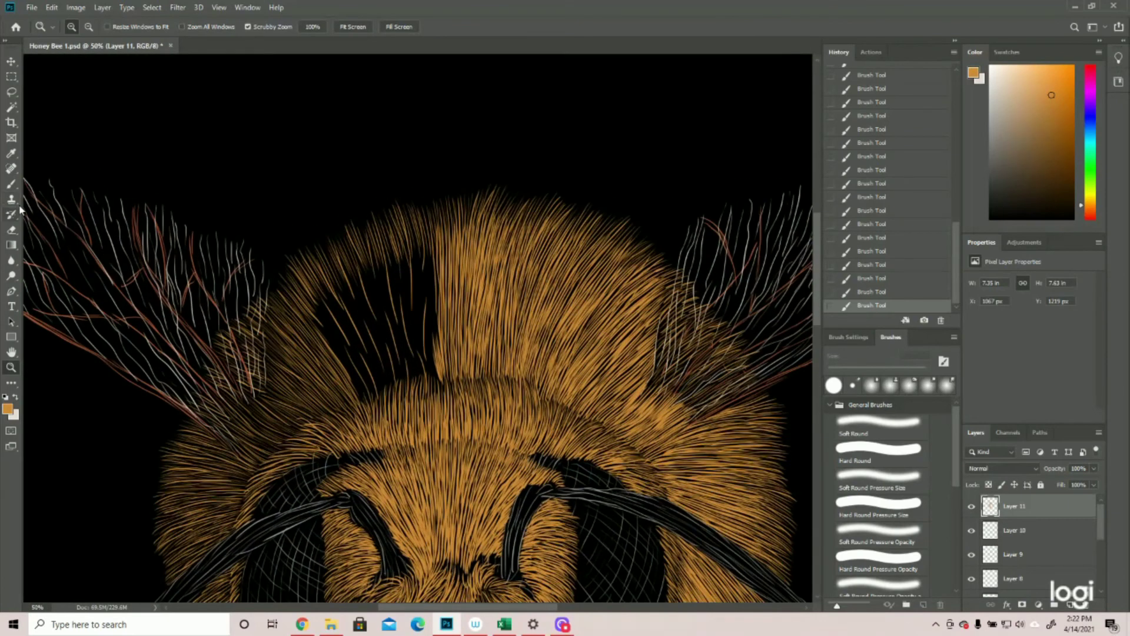
pyautogui.click(11, 185)
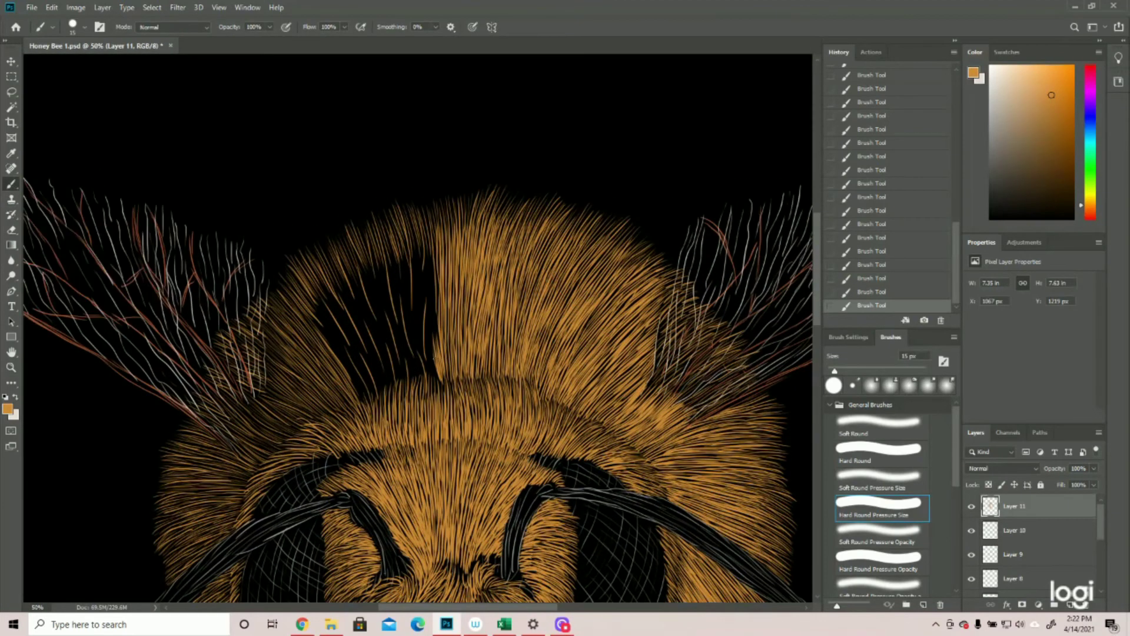
pyautogui.moveTo(427, 377); pyautogui.dragTo(425, 345)
pyautogui.moveTo(436, 379); pyautogui.dragTo(431, 350)
pyautogui.moveTo(365, 396); pyautogui.dragTo(348, 365)
pyautogui.moveTo(365, 403)
pyautogui.mouseDown()
pyautogui.moveTo(347, 371)
pyautogui.moveTo(366, 355)
pyautogui.mouseUp()
pyautogui.moveTo(379, 389); pyautogui.dragTo(366, 351)
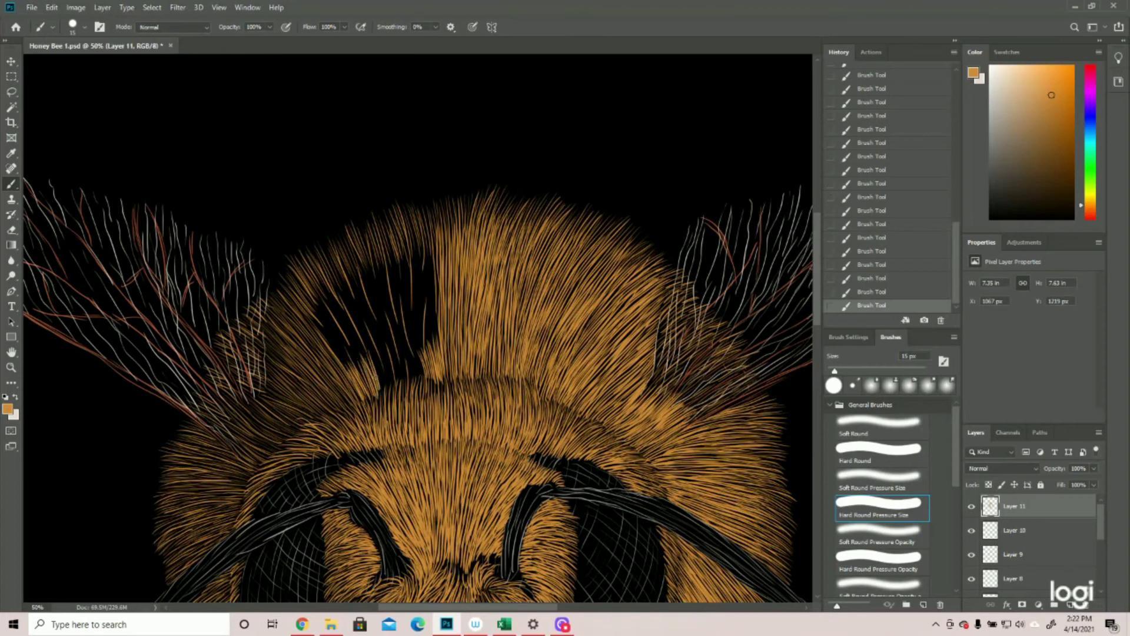
pyautogui.moveTo(382, 391); pyautogui.dragTo(371, 351)
pyautogui.moveTo(389, 386); pyautogui.dragTo(380, 336)
pyautogui.moveTo(395, 383)
pyautogui.mouseDown()
pyautogui.moveTo(383, 340)
pyautogui.moveTo(369, 347)
pyautogui.moveTo(372, 357)
pyautogui.moveTo(401, 334)
pyautogui.mouseUp()
pyautogui.moveTo(412, 373); pyautogui.dragTo(412, 333)
pyautogui.moveTo(422, 373)
pyautogui.mouseDown()
pyautogui.moveTo(415, 341)
pyautogui.moveTo(419, 366)
pyautogui.mouseUp()
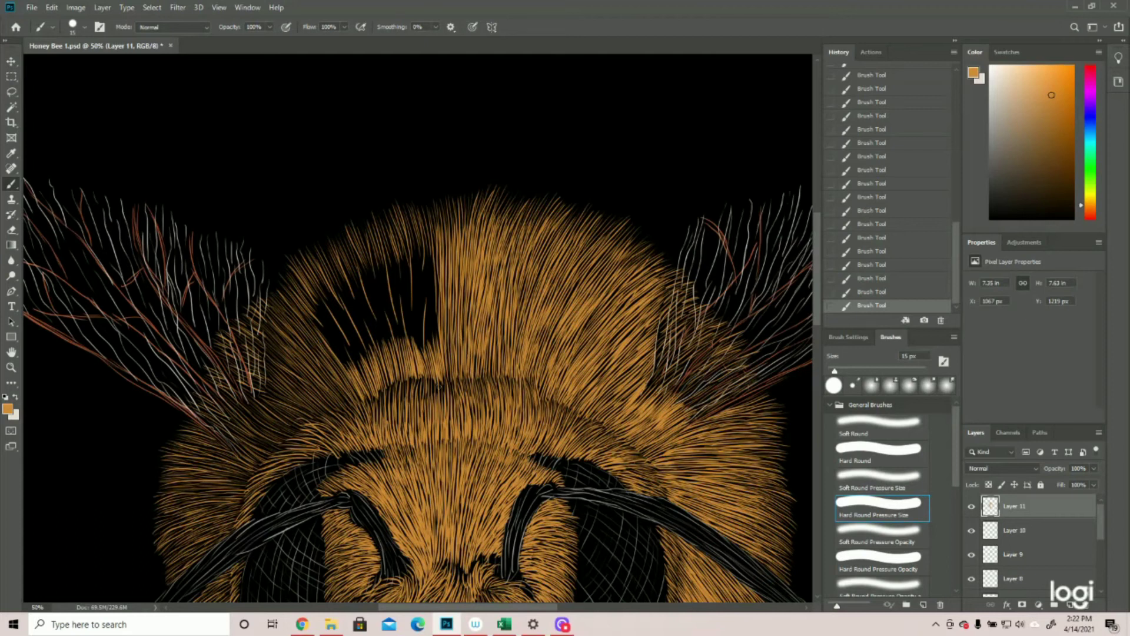
# Step: Add short orange hairs along the forehead's upper edge, from the centre toward the left
pyautogui.moveTo(440, 399)
pyautogui.mouseDown()
pyautogui.moveTo(438, 374)
pyautogui.moveTo(422, 377)
pyautogui.mouseUp()
pyautogui.moveTo(412, 397); pyautogui.dragTo(403, 378)
pyautogui.moveTo(393, 415); pyautogui.dragTo(388, 380)
pyautogui.moveTo(382, 422)
pyautogui.mouseDown()
pyautogui.moveTo(375, 383)
pyautogui.moveTo(375, 403)
pyautogui.mouseUp()
# Step: Extend the dense orange hairs from the dome's filled centre into the right edge of the remaining dark gap
pyautogui.moveTo(413, 328); pyautogui.dragTo(416, 262)
pyautogui.moveTo(421, 331); pyautogui.dragTo(420, 267)
pyautogui.moveTo(423, 370); pyautogui.dragTo(418, 279)
pyautogui.moveTo(421, 370)
pyautogui.mouseDown()
pyautogui.moveTo(418, 287)
pyautogui.moveTo(415, 312)
pyautogui.mouseUp()
pyautogui.moveTo(413, 375)
pyautogui.mouseDown()
pyautogui.moveTo(410, 316)
pyautogui.moveTo(420, 330)
pyautogui.mouseUp()
pyautogui.moveTo(414, 268); pyautogui.dragTo(408, 239)
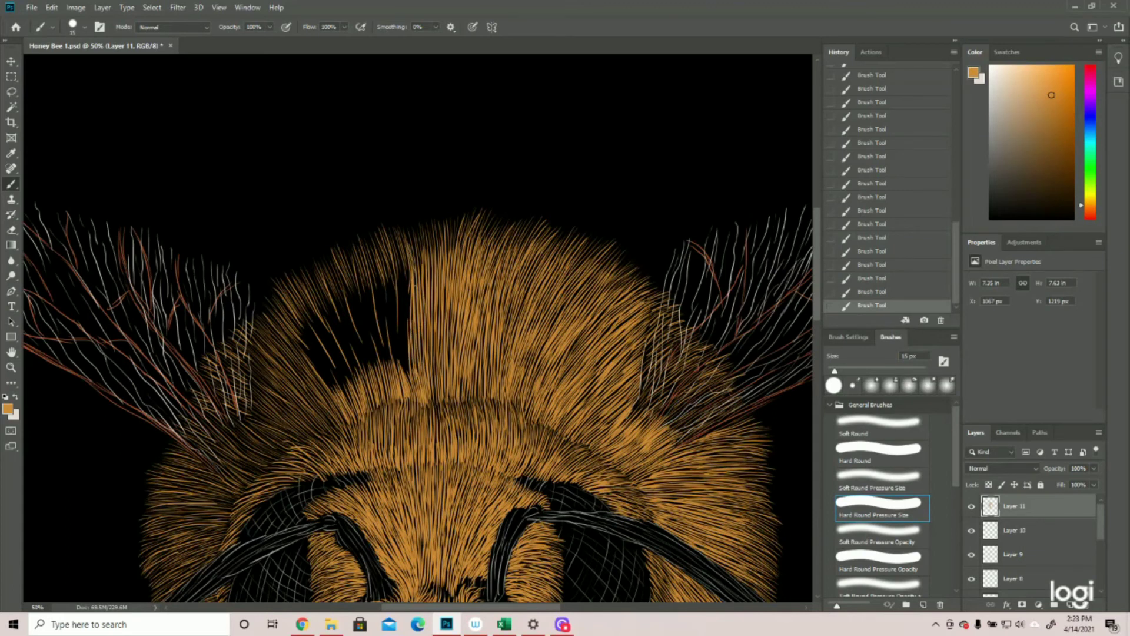
pyautogui.moveTo(401, 301); pyautogui.dragTo(401, 252)
pyautogui.moveTo(410, 302); pyautogui.dragTo(400, 260)
pyautogui.moveTo(409, 313); pyautogui.dragTo(405, 278)
pyautogui.moveTo(406, 347); pyautogui.dragTo(395, 275)
pyautogui.moveTo(406, 372); pyautogui.dragTo(398, 276)
# Step: Fill the rest of the dome's dark left gap with orange hairs fanning out toward the left wing
pyautogui.moveTo(415, 368)
pyautogui.mouseDown()
pyautogui.moveTo(403, 306)
pyautogui.moveTo(357, 271)
pyautogui.mouseUp()
pyautogui.moveTo(374, 330); pyautogui.dragTo(365, 289)
pyautogui.moveTo(375, 321); pyautogui.dragTo(363, 281)
pyautogui.moveTo(386, 379)
pyautogui.mouseDown()
pyautogui.moveTo(371, 275)
pyautogui.moveTo(383, 336)
pyautogui.mouseUp()
pyautogui.moveTo(333, 382); pyautogui.dragTo(300, 324)
pyautogui.moveTo(359, 359); pyautogui.dragTo(336, 288)
# Step: Touch up the dome's top fringe and upper left side with short orange hairs
pyautogui.press('z')
pyautogui.moveTo(493, 394)
pyautogui.mouseDown()
pyautogui.moveTo(448, 394)
pyautogui.moveTo(512, 394)
pyautogui.mouseUp()
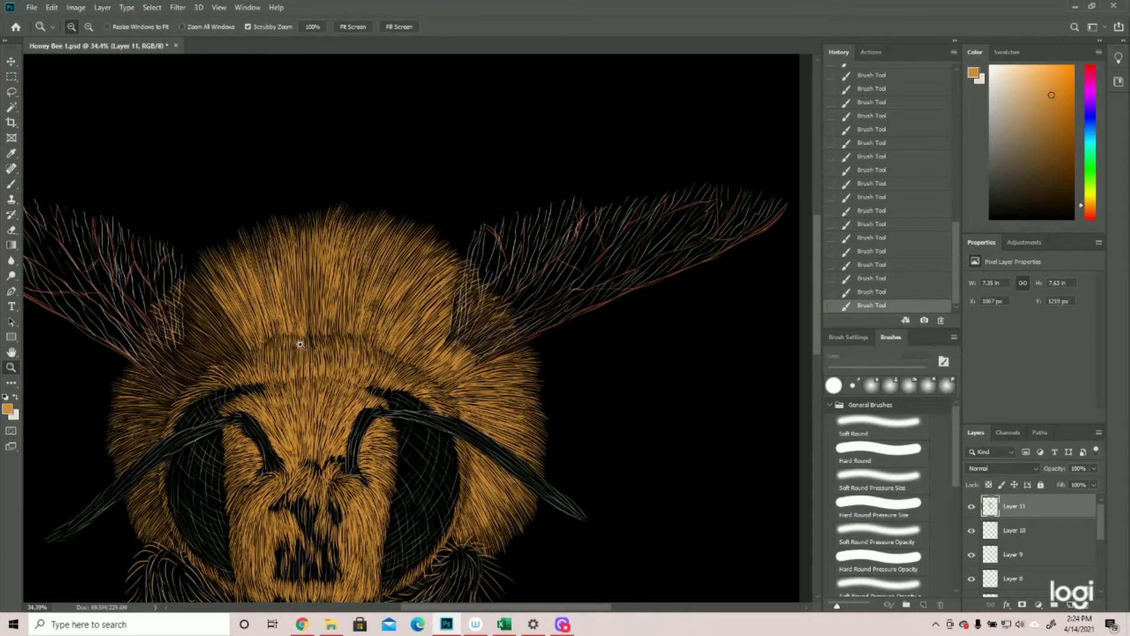
pyautogui.click(11, 184)
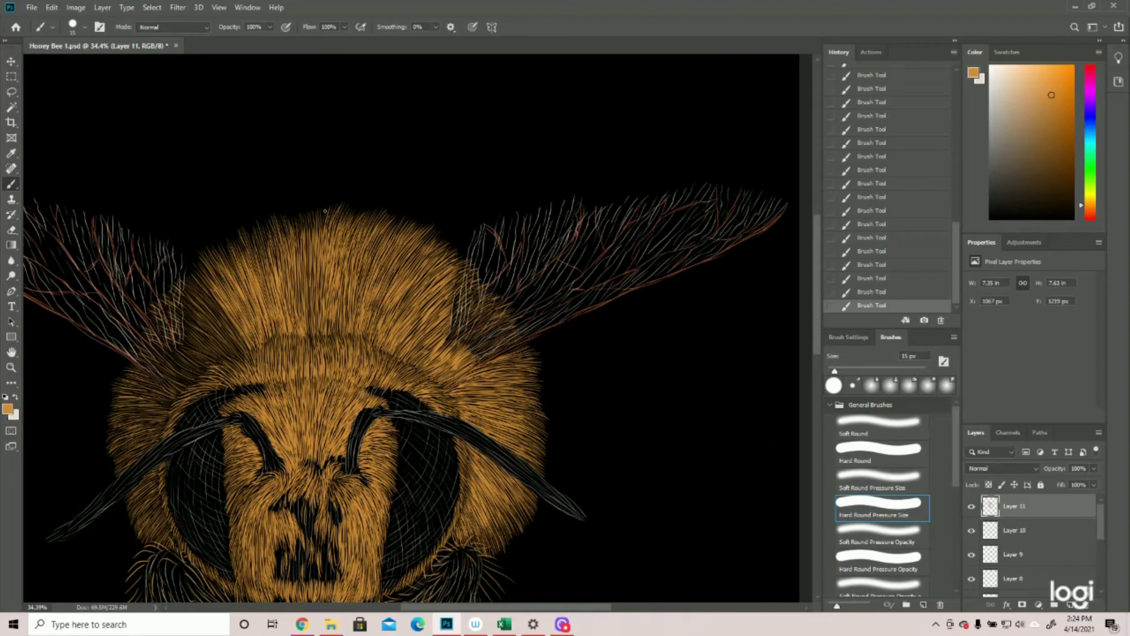
pyautogui.moveTo(322, 221); pyautogui.dragTo(316, 231)
pyautogui.moveTo(291, 252)
pyautogui.mouseDown()
pyautogui.moveTo(282, 231)
pyautogui.moveTo(277, 266)
pyautogui.moveTo(265, 267)
pyautogui.mouseUp()
pyautogui.press('z')
pyautogui.moveTo(298, 354); pyautogui.dragTo(247, 369)
pyautogui.press('b')
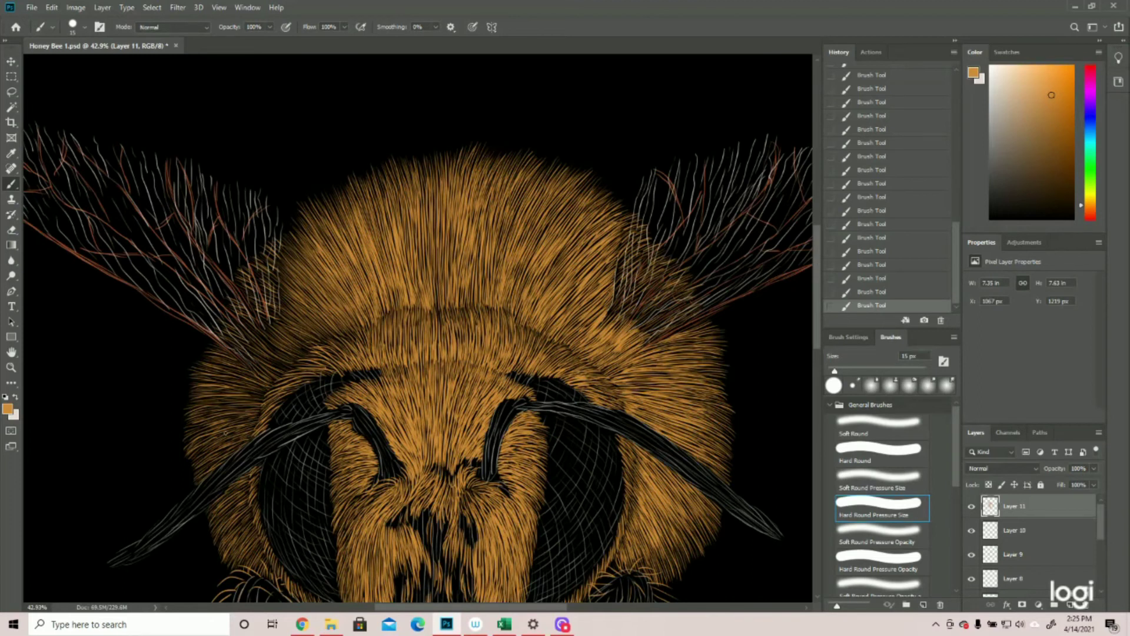
# Step: Examine the dome's filled fur, both in the whole image and close up
pyautogui.click(12, 368)
pyautogui.moveTo(329, 363); pyautogui.dragTo(272, 364)
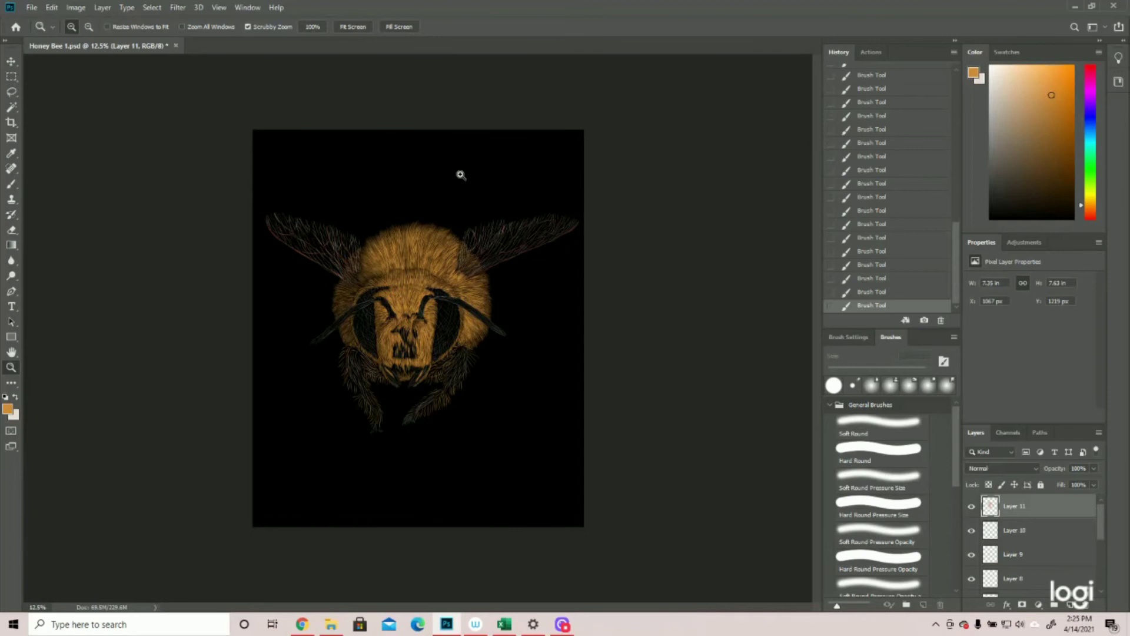
pyautogui.click(446, 169)
pyautogui.click(446, 169)
pyautogui.click(447, 169)
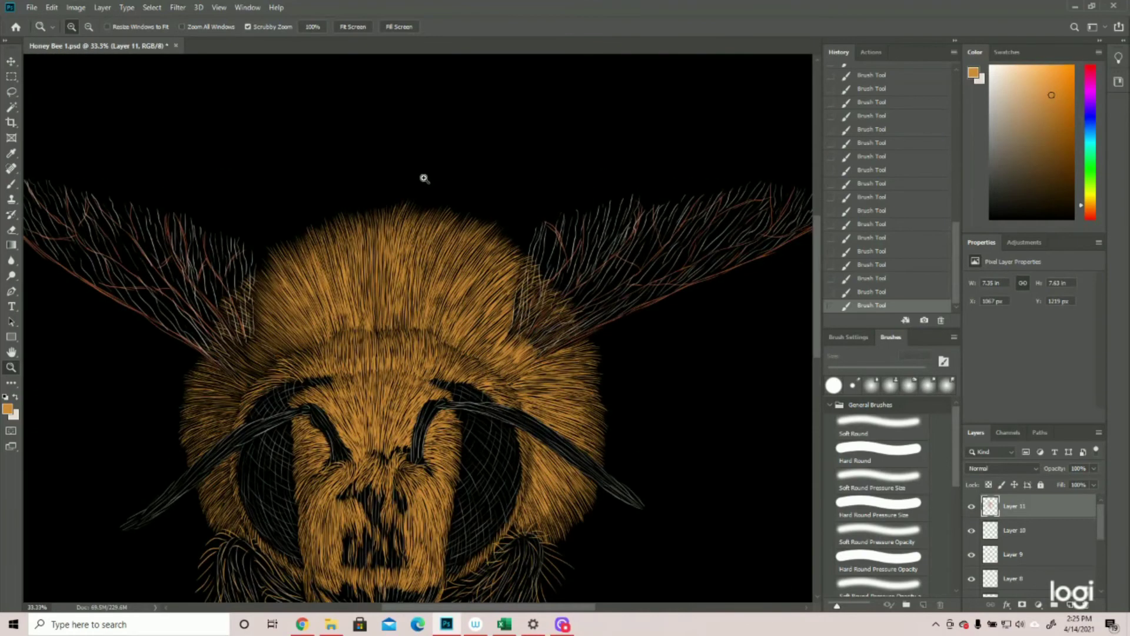
pyautogui.click(11, 186)
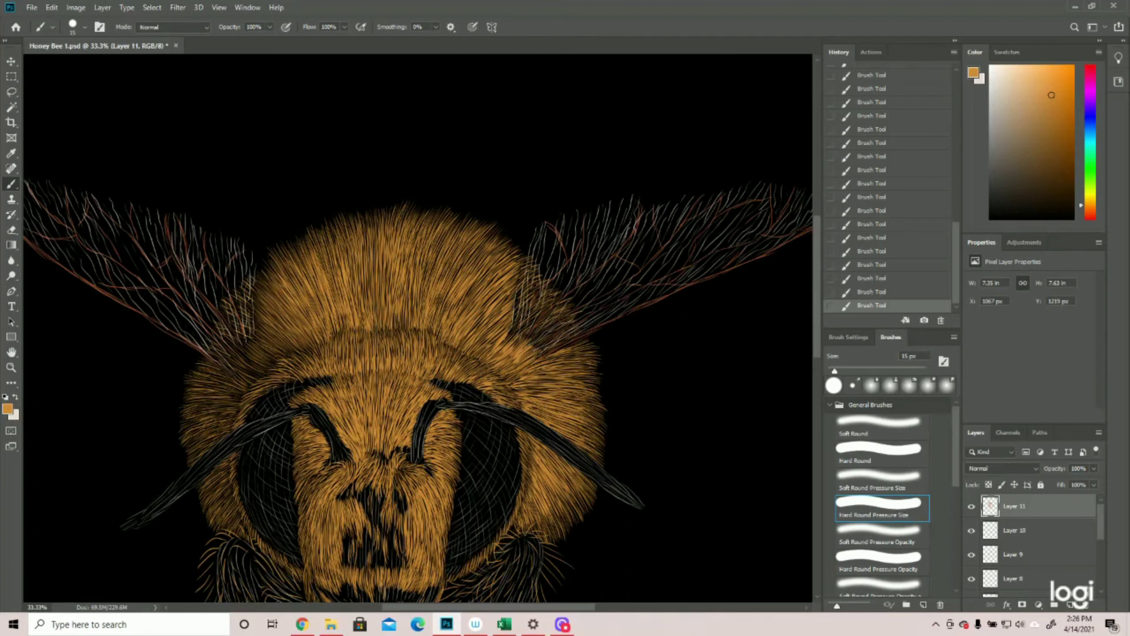
pyautogui.click(11, 367)
pyautogui.moveTo(462, 362); pyautogui.dragTo(435, 355)
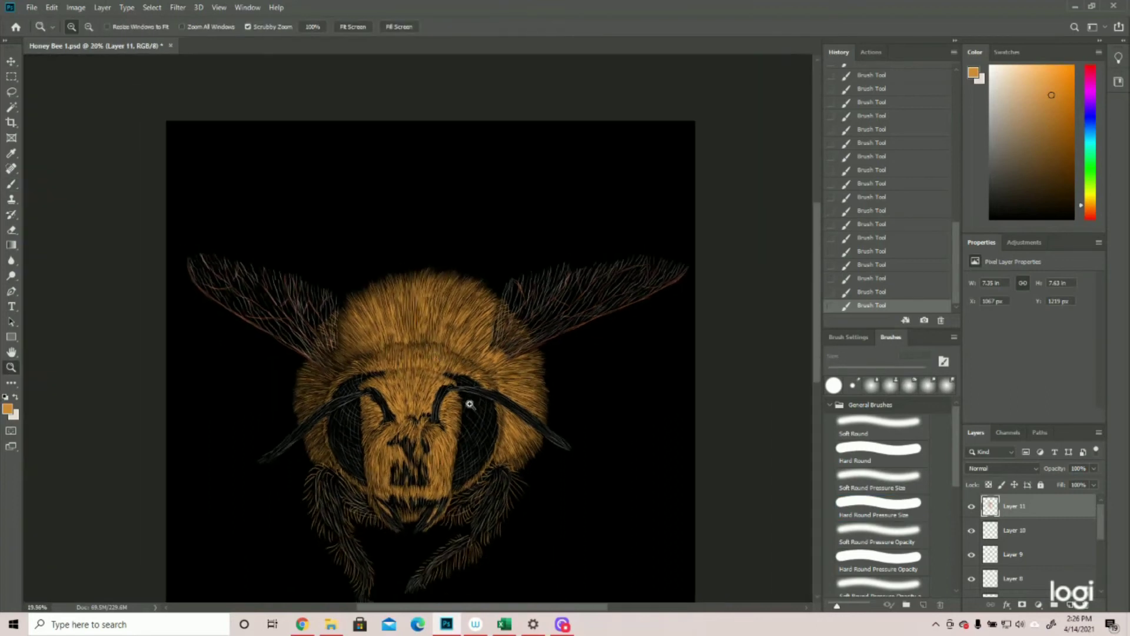
# Step: Save the Honey Bee 1.psd illustration with the whole bee in view
pyautogui.moveTo(470, 405); pyautogui.dragTo(459, 396)
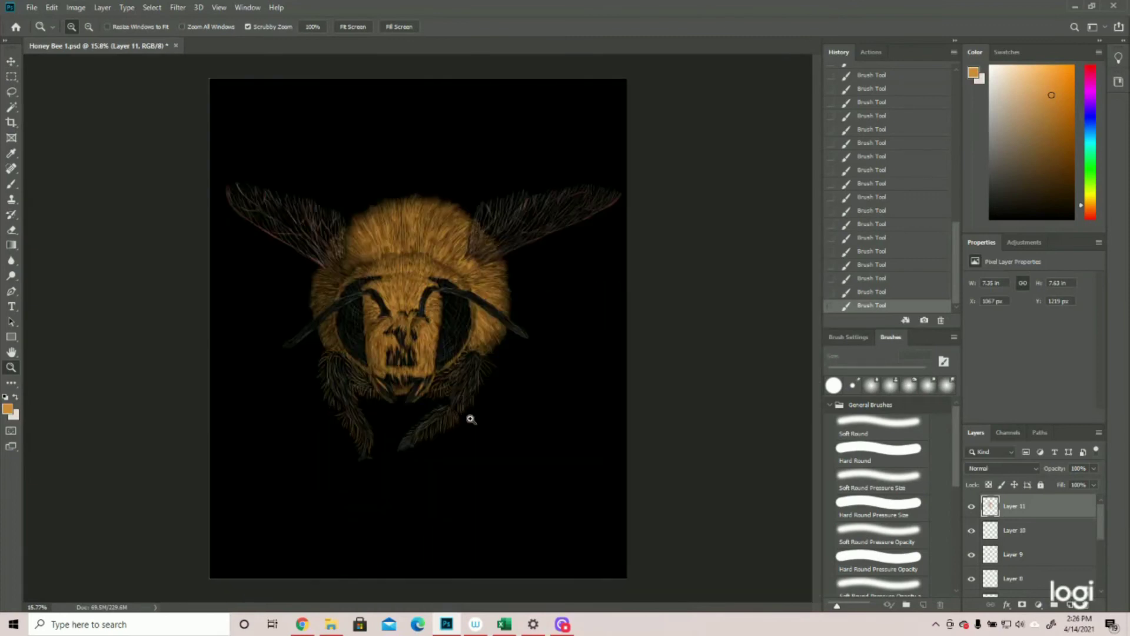
pyautogui.click(450, 284)
pyautogui.click(29, 7)
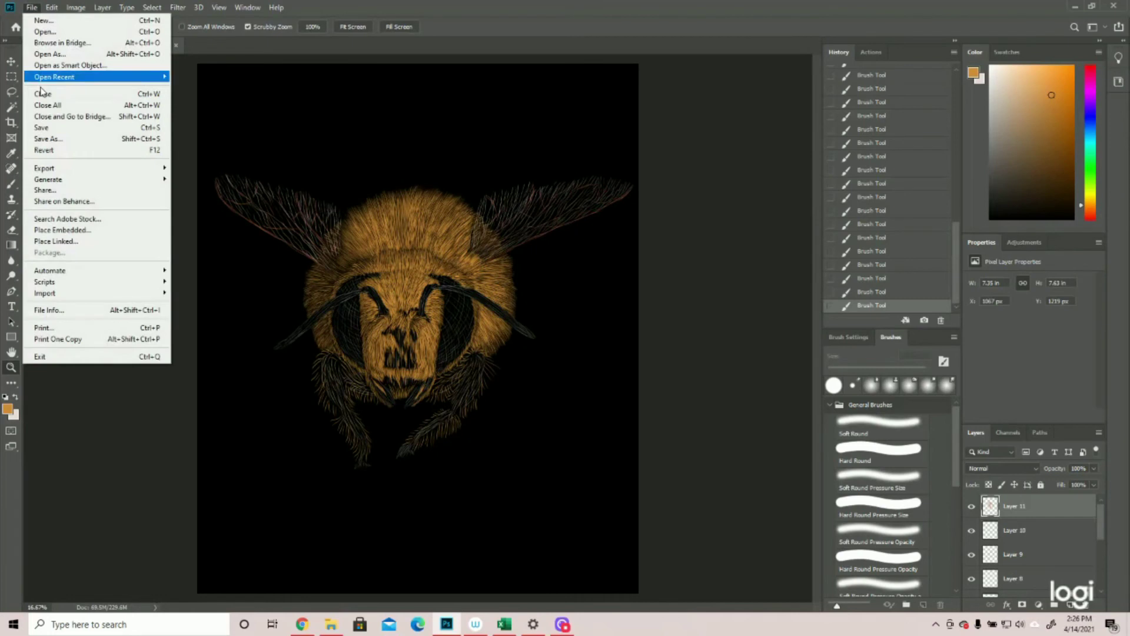
pyautogui.click(38, 136)
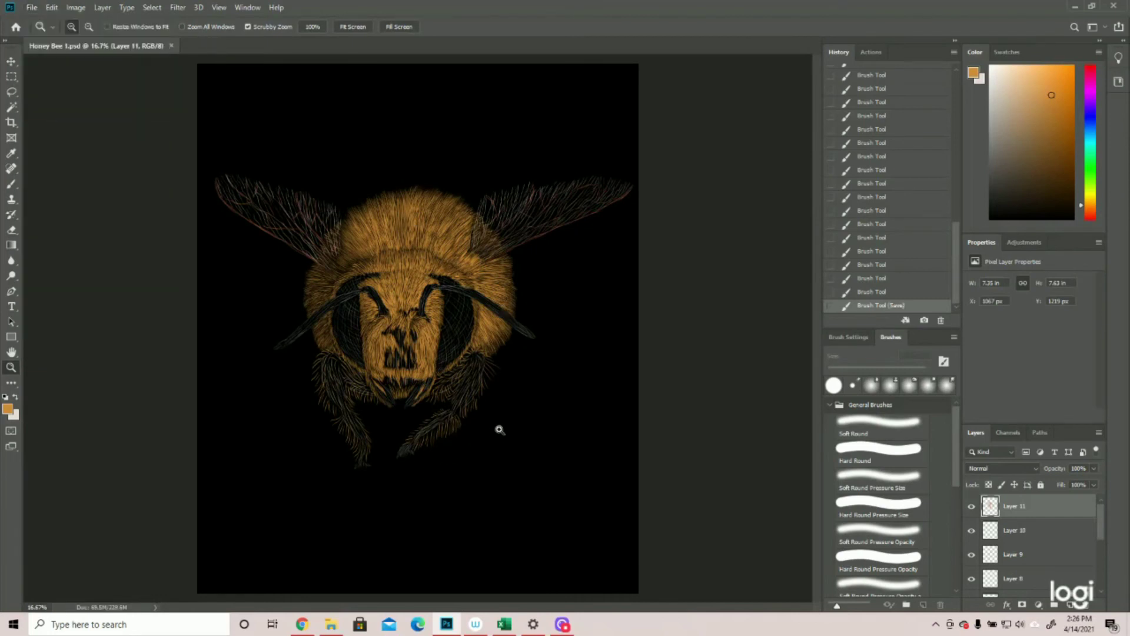
# Step: Add a new layer above Layer 11 and make Layer 4 with the purple sketch and colour swatches visible
pyautogui.click(1070, 605)
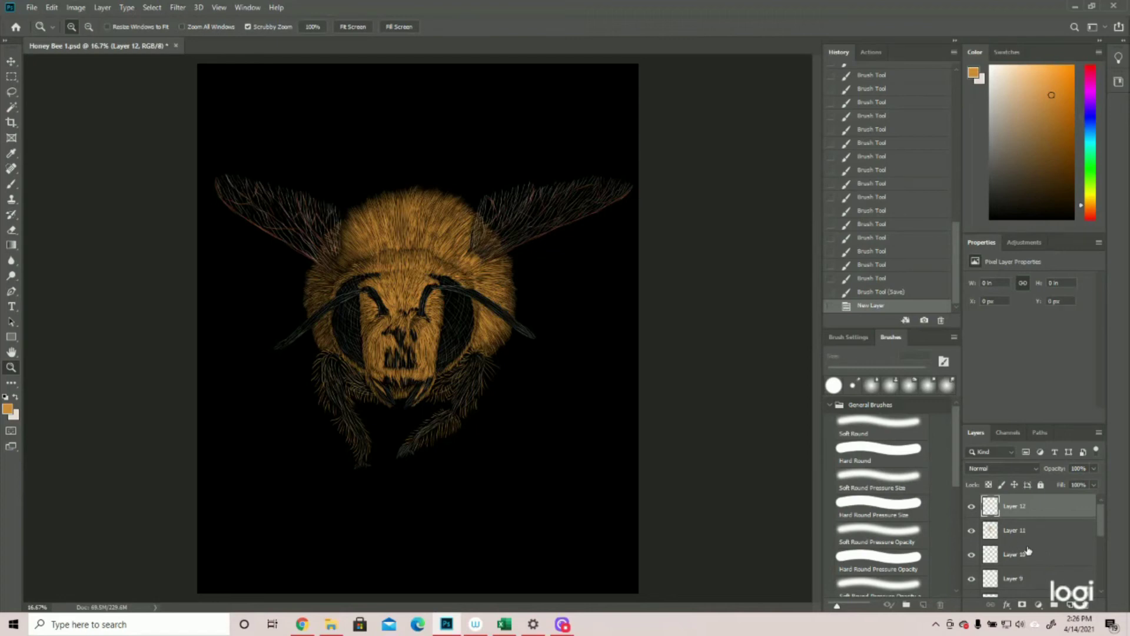
pyautogui.scroll(-5, 1013, 547)
pyautogui.click(972, 536)
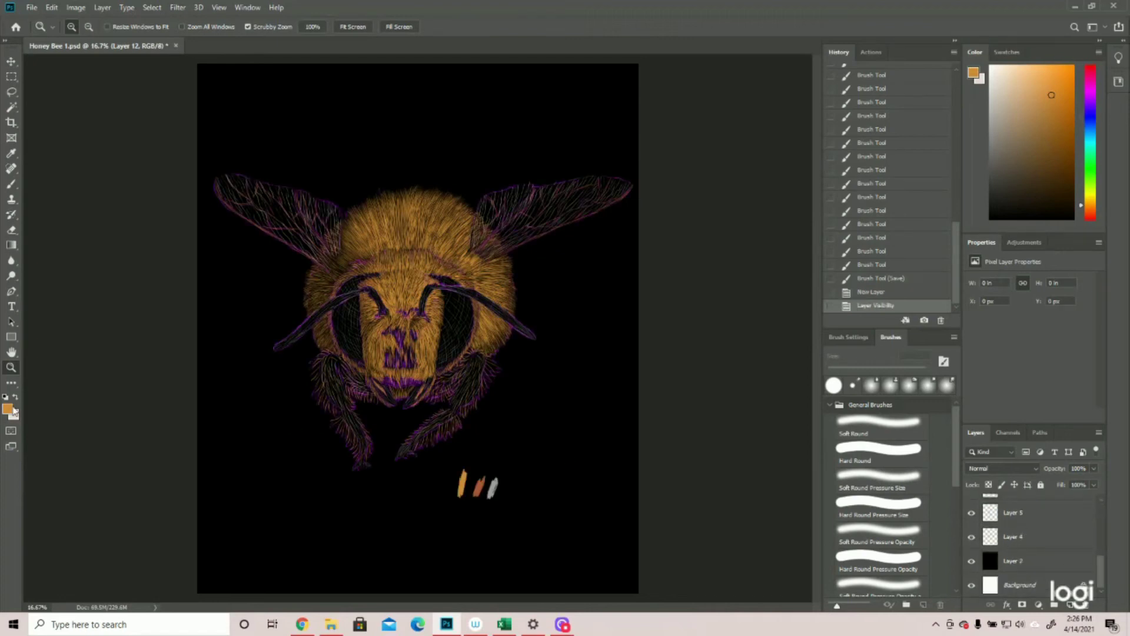
# Step: Sample the reddish-brown swatch (aa5433) as the foreground colour, and hide Layer 4 with the sketch and swatches
pyautogui.click(7, 408)
pyautogui.click(481, 484)
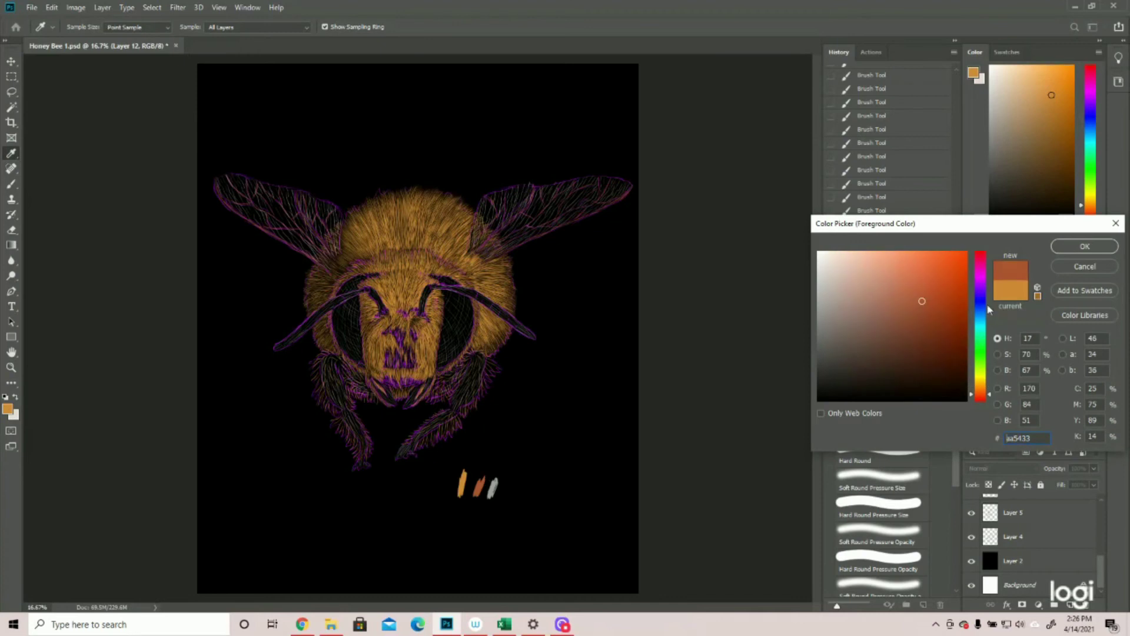
pyautogui.click(1083, 248)
pyautogui.press('z')
pyautogui.click(971, 536)
pyautogui.scroll(5, 1012, 530)
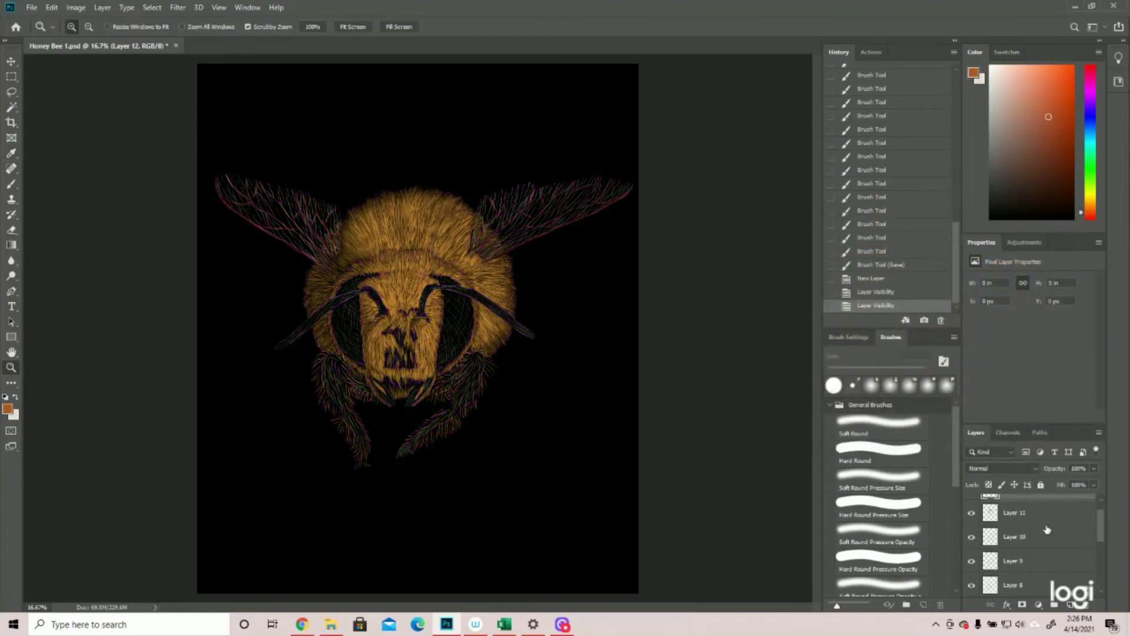
# Step: Paint reddish-brown strokes along the lower edge of the bee's right-hand wing, from the tip to the base, on Layer 12
pyautogui.moveTo(578, 158); pyautogui.dragTo(681, 241)
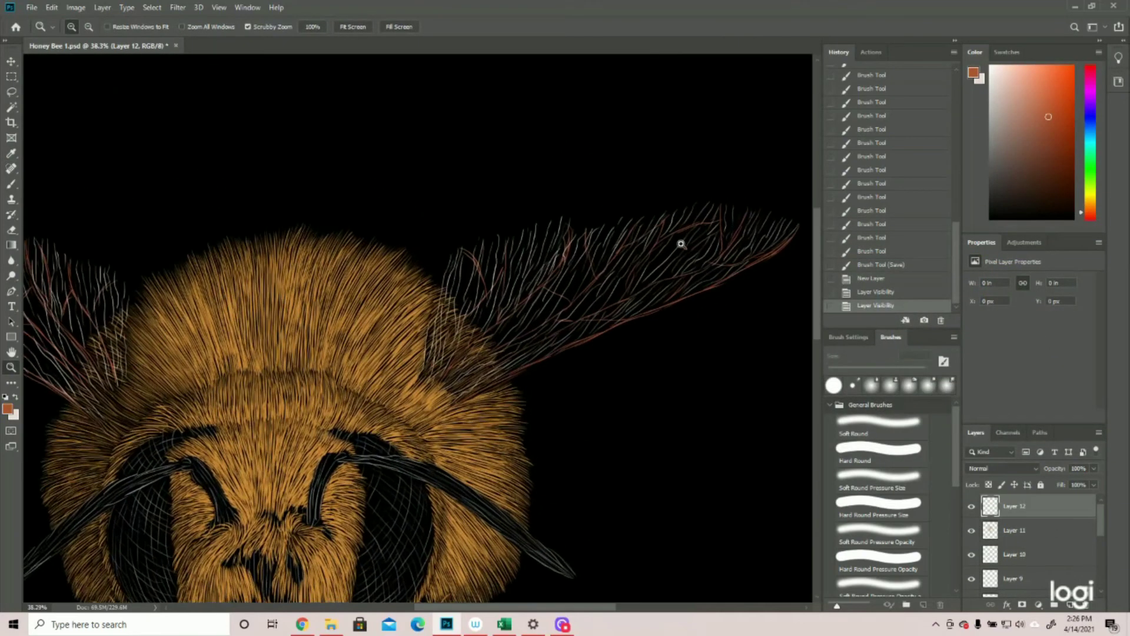
pyautogui.click(11, 186)
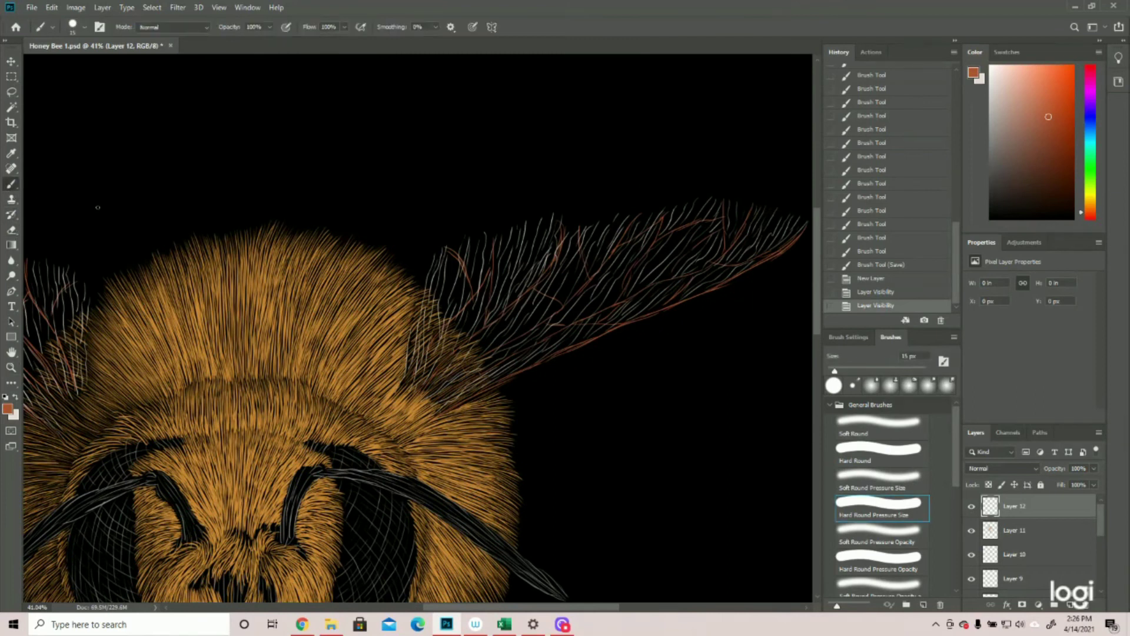
pyautogui.moveTo(787, 255); pyautogui.dragTo(732, 280)
pyautogui.moveTo(732, 279); pyautogui.dragTo(727, 282)
pyautogui.moveTo(656, 299)
pyautogui.mouseDown()
pyautogui.moveTo(735, 280)
pyautogui.moveTo(659, 307)
pyautogui.mouseUp()
pyautogui.moveTo(652, 310); pyautogui.dragTo(555, 355)
pyautogui.moveTo(552, 356)
pyautogui.mouseDown()
pyautogui.moveTo(472, 395)
pyautogui.moveTo(487, 386)
pyautogui.mouseUp()
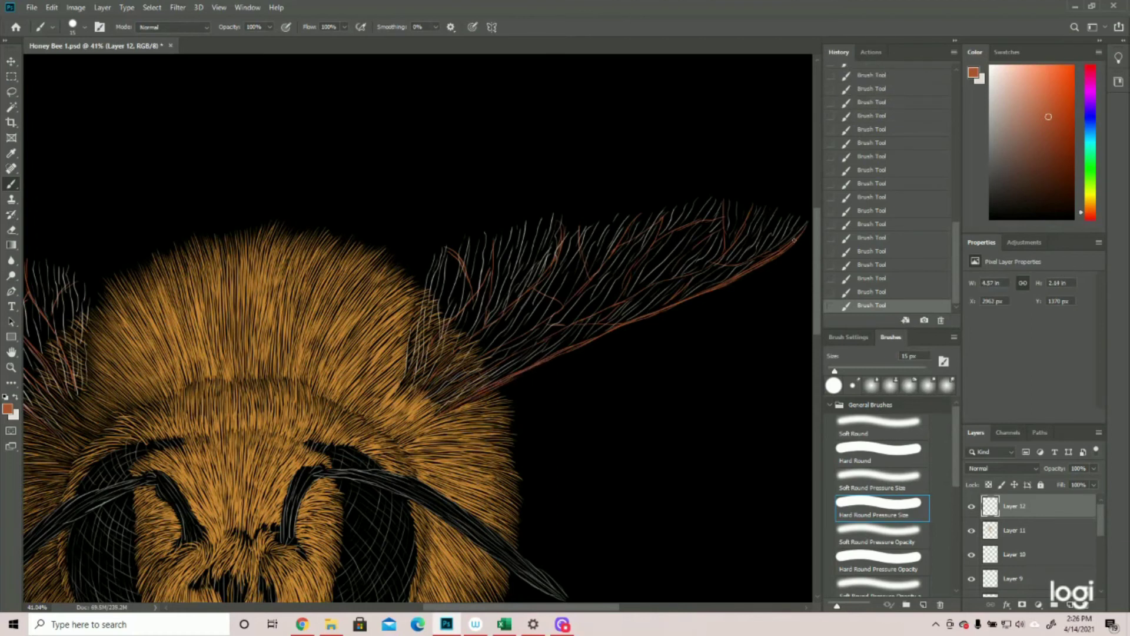
pyautogui.moveTo(792, 242); pyautogui.dragTo(629, 324)
# Step: Undo the last three brush strokes on the right-hand wing's lower edge and restore them
pyautogui.click(867, 292)
pyautogui.click(869, 279)
pyautogui.click(864, 265)
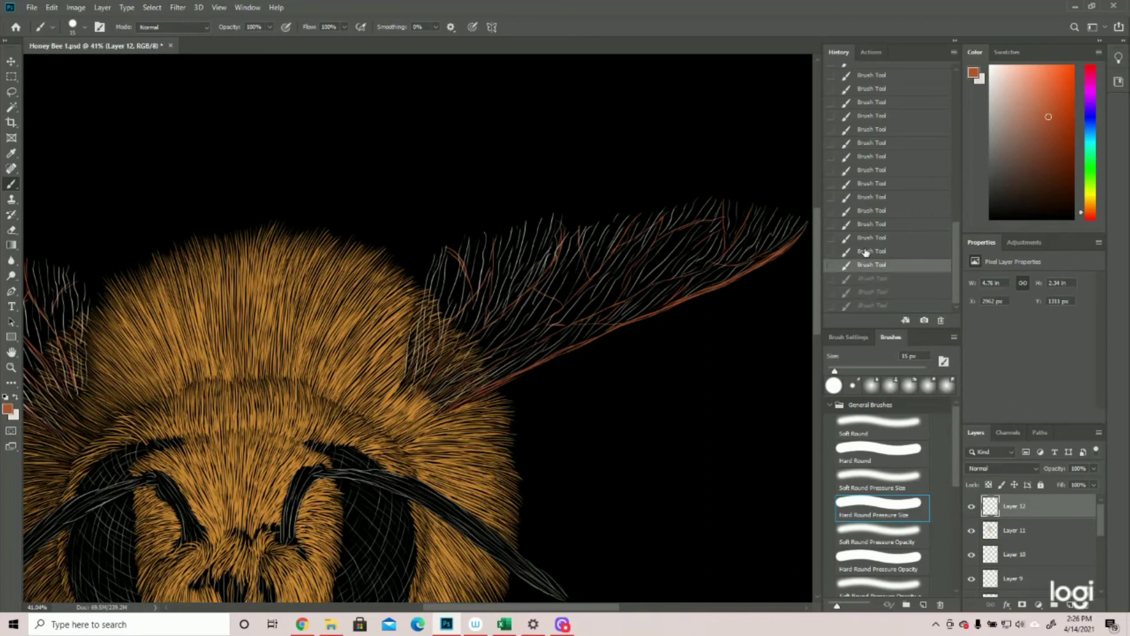
pyautogui.hotkey('ctrl', 'shift', 'z')
pyautogui.hotkey('ctrl', 'shift', 'z')
pyautogui.hotkey('ctrl', 'shift', 'z')
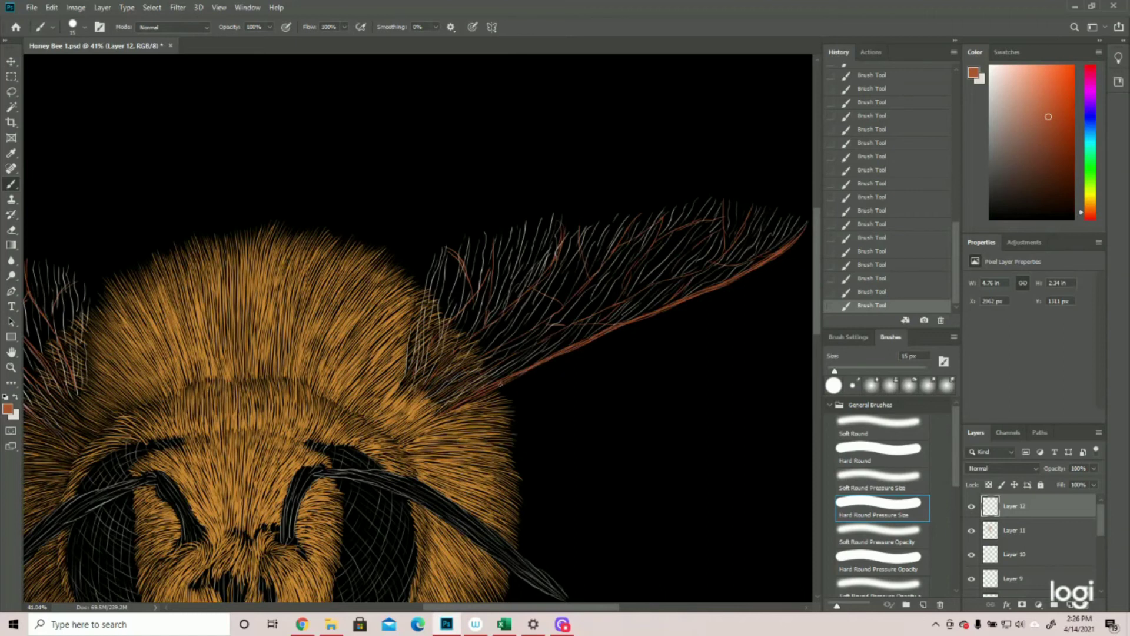
# Step: Trace the branching veins inside the right-hand wing with reddish-brown strokes, from the base out towards the tip
pyautogui.scroll(2, 500, 384)
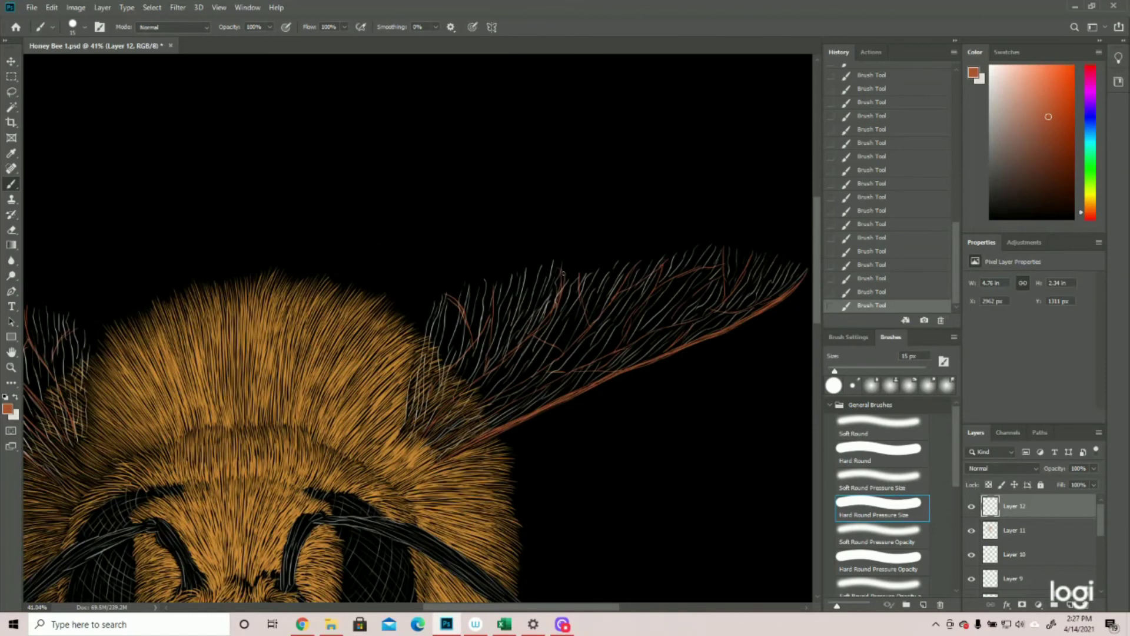
pyautogui.moveTo(562, 266)
pyautogui.mouseDown()
pyautogui.moveTo(563, 288)
pyautogui.moveTo(530, 333)
pyautogui.mouseUp()
pyautogui.moveTo(440, 409)
pyautogui.mouseDown()
pyautogui.moveTo(459, 390)
pyautogui.moveTo(448, 403)
pyautogui.mouseUp()
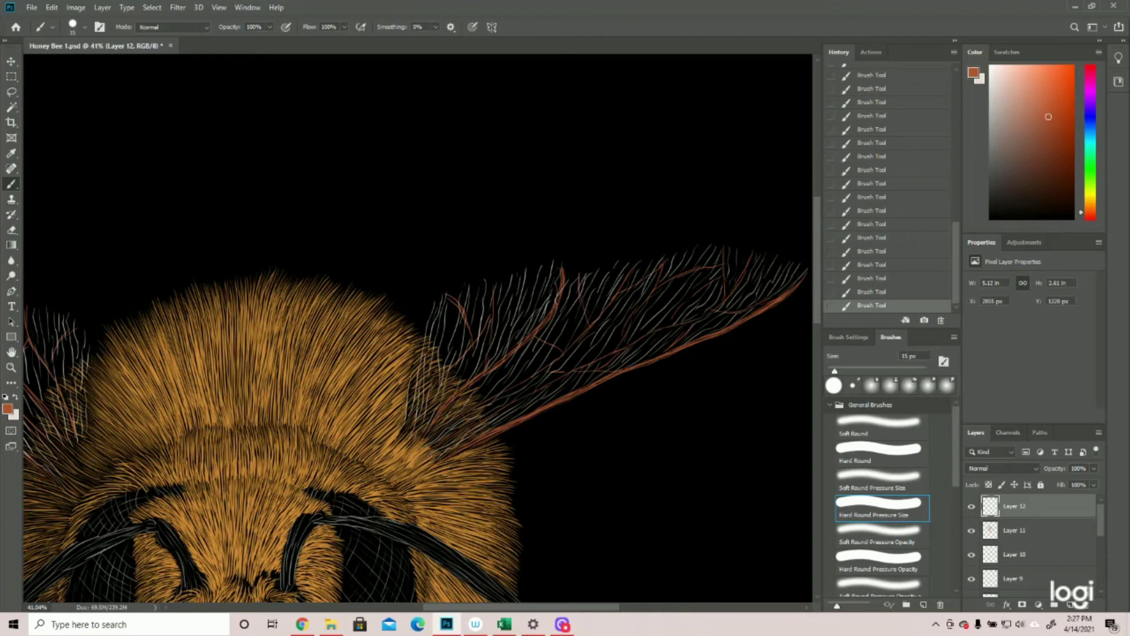
pyautogui.moveTo(453, 423); pyautogui.dragTo(467, 414)
pyautogui.moveTo(554, 361); pyautogui.dragTo(583, 333)
pyautogui.moveTo(591, 325); pyautogui.dragTo(580, 278)
pyautogui.moveTo(616, 351); pyautogui.dragTo(650, 295)
pyautogui.moveTo(689, 271); pyautogui.dragTo(720, 264)
pyautogui.moveTo(725, 304)
pyautogui.mouseDown()
pyautogui.moveTo(724, 250)
pyautogui.moveTo(739, 286)
pyautogui.moveTo(707, 312)
pyautogui.mouseUp()
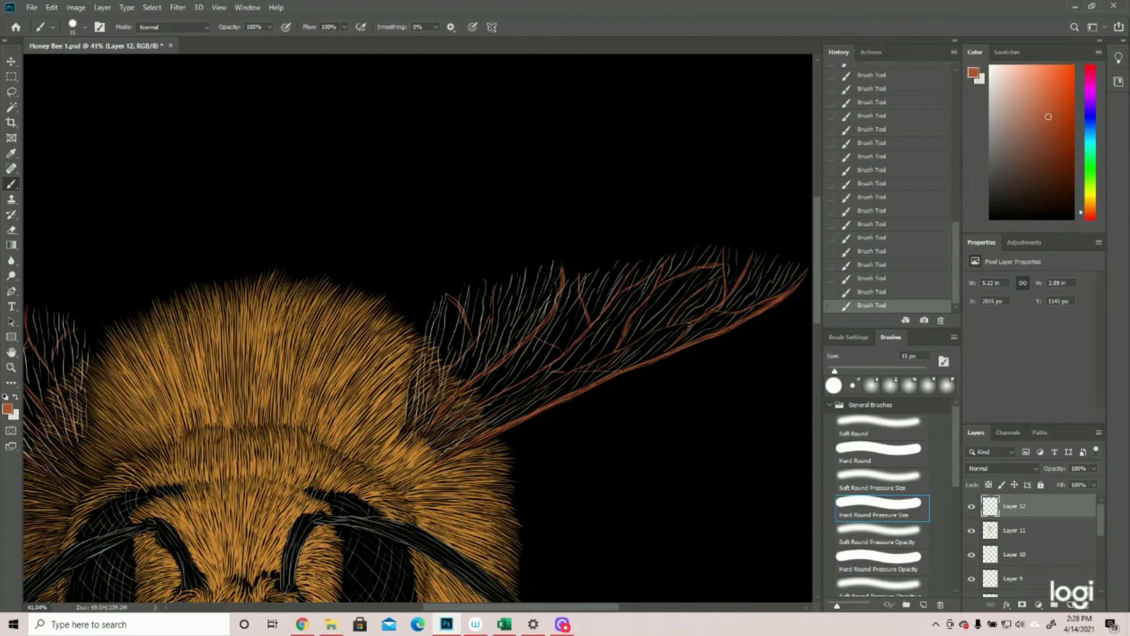
pyautogui.moveTo(425, 404); pyautogui.dragTo(417, 416)
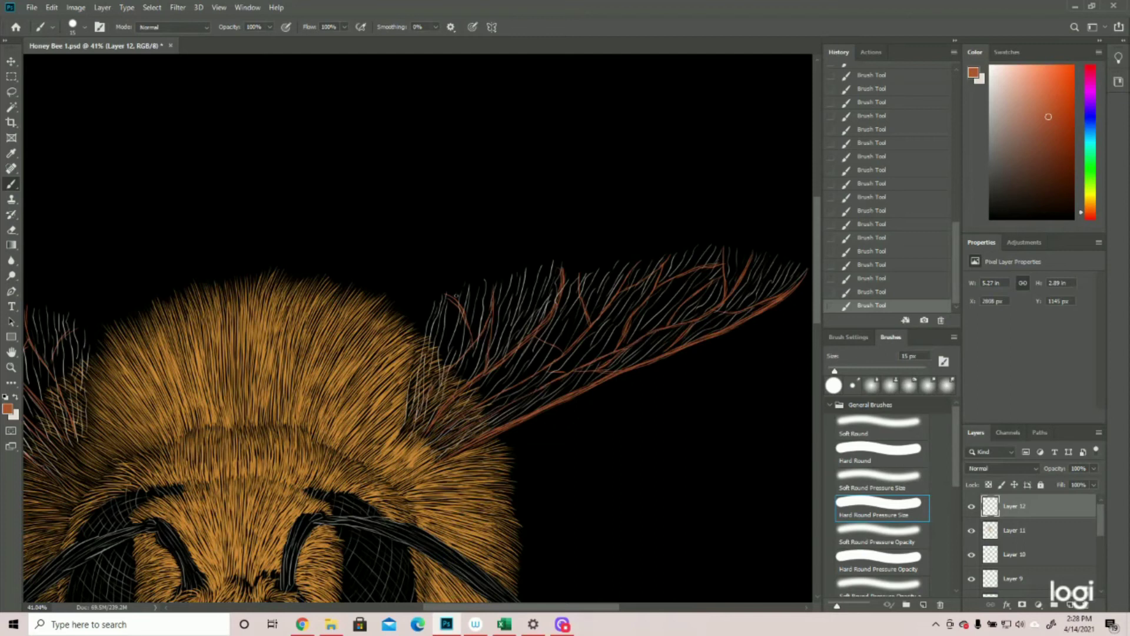
# Step: Paint the lower edge of the left-hand wing with reddish-brown strokes, from the tip towards the head
pyautogui.press('z')
pyautogui.moveTo(453, 300); pyautogui.dragTo(256, 155)
pyautogui.click(252, 155)
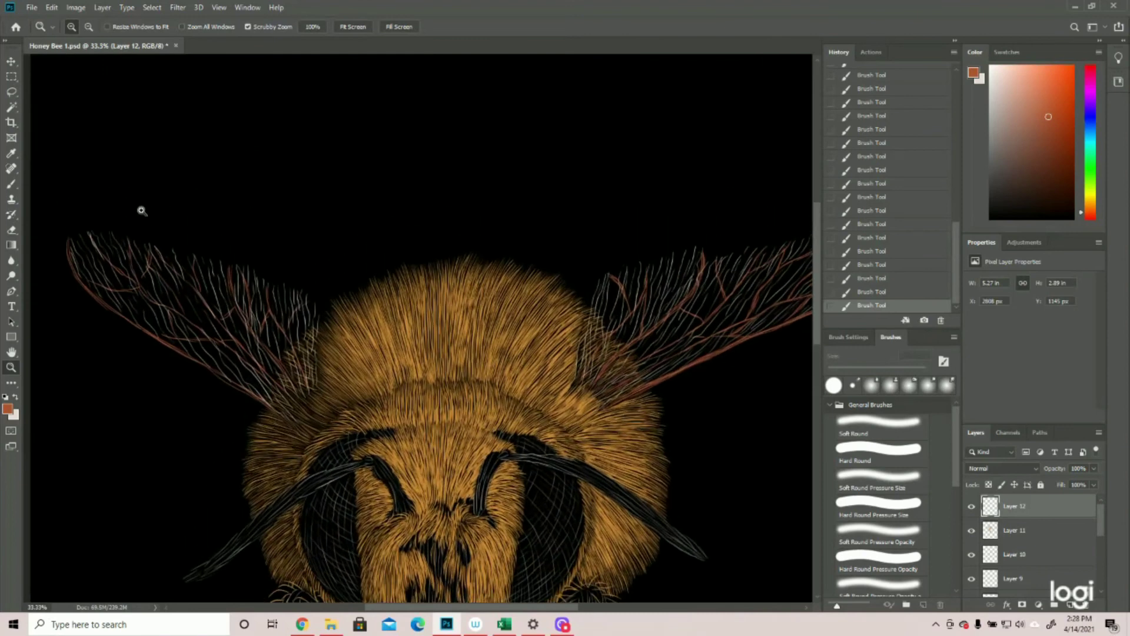
pyautogui.click(14, 181)
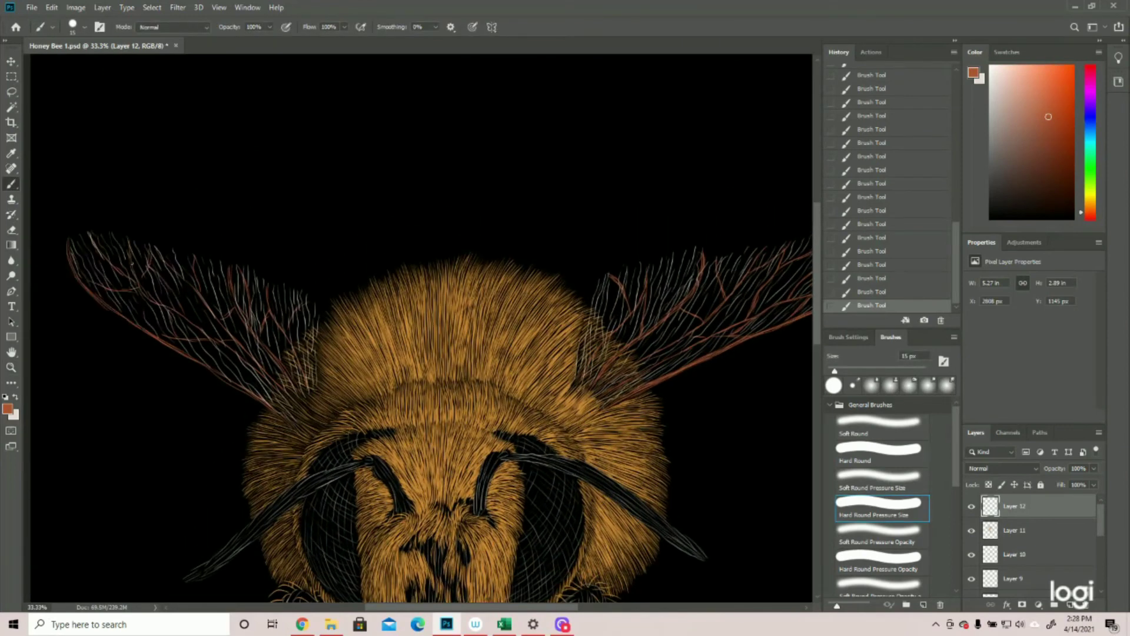
pyautogui.moveTo(68, 241)
pyautogui.mouseDown()
pyautogui.moveTo(77, 278)
pyautogui.moveTo(69, 255)
pyautogui.mouseUp()
pyautogui.moveTo(73, 271); pyautogui.dragTo(82, 282)
pyautogui.moveTo(129, 317); pyautogui.dragTo(143, 329)
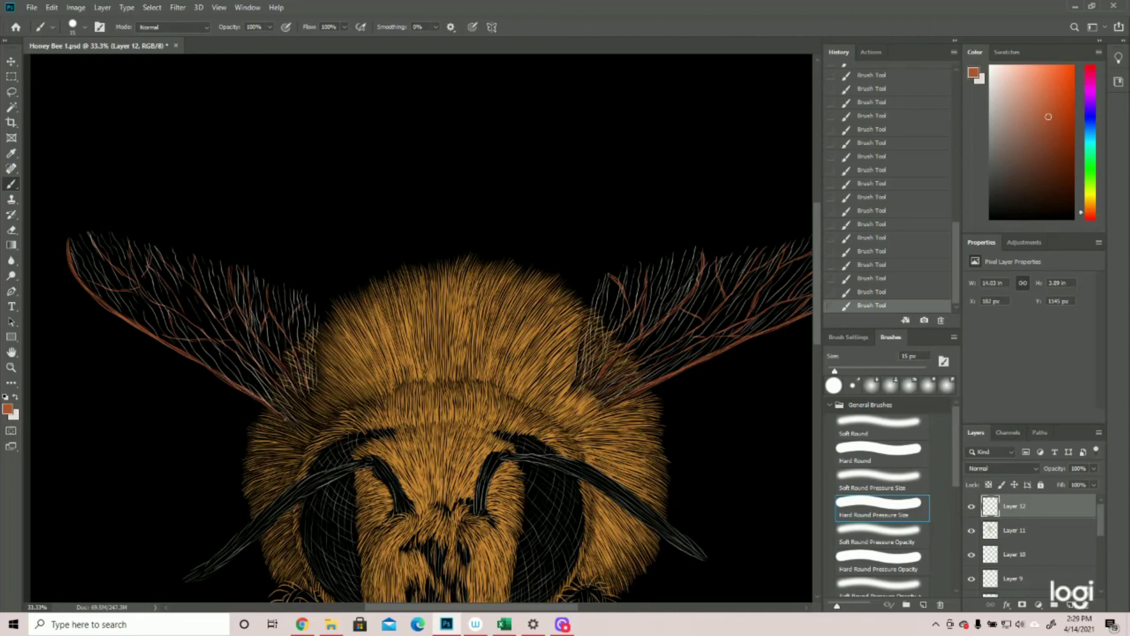
# Step: Trace the branching veins inside the left-hand wing with reddish-brown strokes
pyautogui.moveTo(79, 279); pyautogui.dragTo(140, 290)
pyautogui.moveTo(129, 249); pyautogui.dragTo(135, 276)
pyautogui.moveTo(88, 233); pyautogui.dragTo(295, 408)
pyautogui.moveTo(230, 262)
pyautogui.mouseDown()
pyautogui.moveTo(232, 293)
pyautogui.moveTo(298, 393)
pyautogui.mouseUp()
pyautogui.moveTo(210, 307); pyautogui.dragTo(252, 356)
pyautogui.moveTo(148, 333)
pyautogui.mouseDown()
pyautogui.moveTo(225, 341)
pyautogui.moveTo(174, 317)
pyautogui.mouseUp()
pyautogui.moveTo(138, 279); pyautogui.dragTo(151, 251)
pyautogui.moveTo(268, 285); pyautogui.dragTo(300, 365)
# Step: Add a new layer and place it directly beneath Layer 12, above Layer 11
pyautogui.press('z')
pyautogui.moveTo(438, 299); pyautogui.dragTo(398, 295)
pyautogui.click(1069, 604)
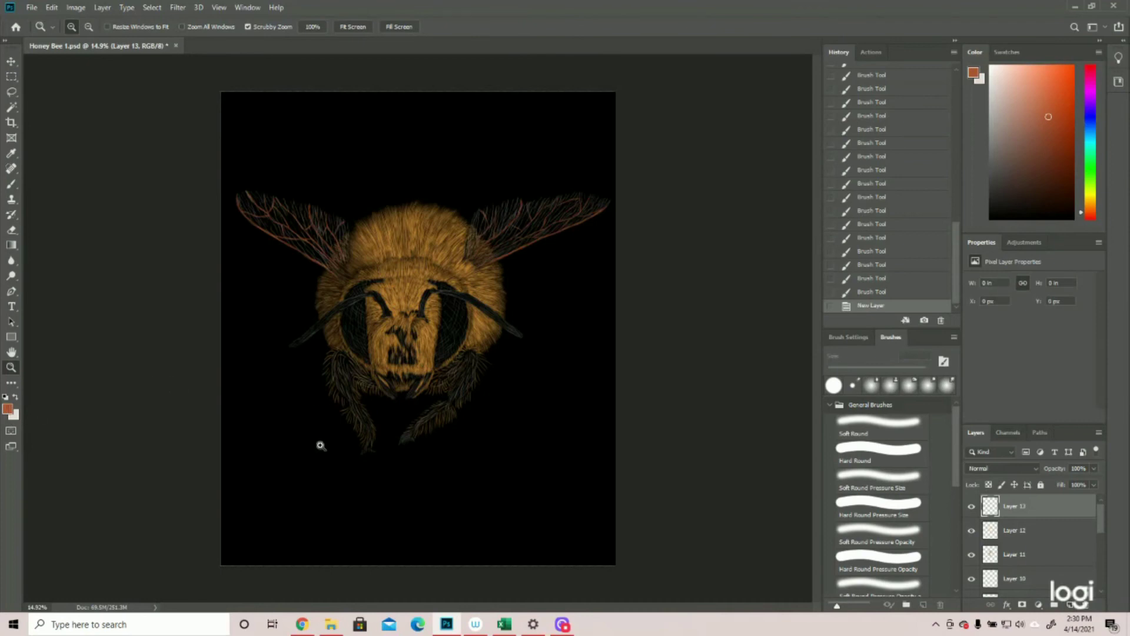
pyautogui.moveTo(1030, 510); pyautogui.dragTo(1022, 540)
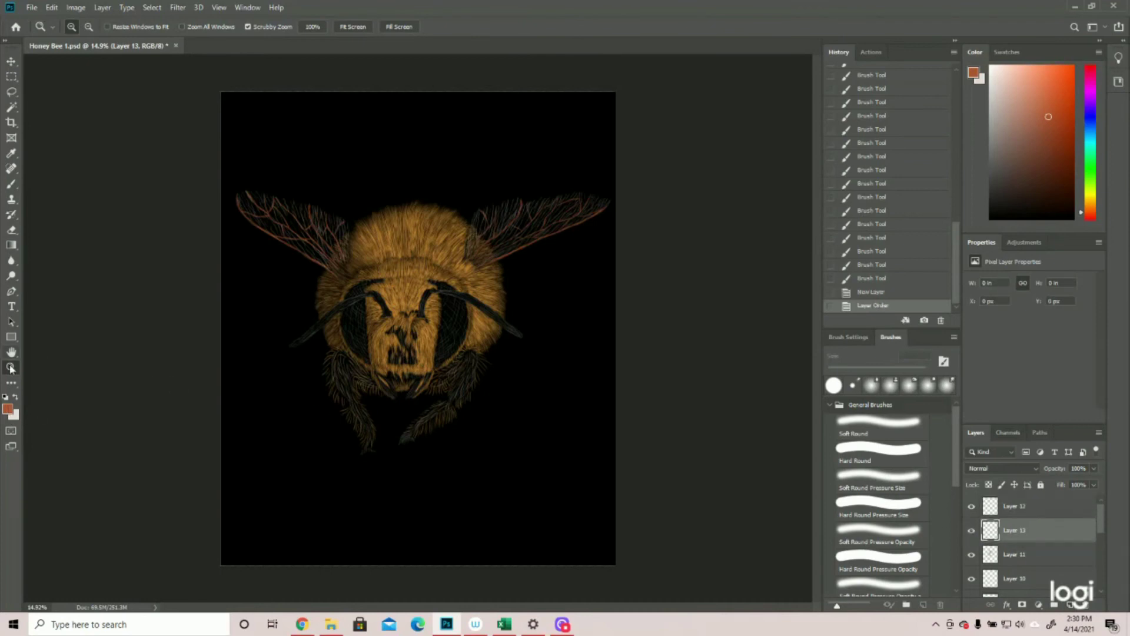
# Step: Set the foreground colour to the warm off-white e6dcd2
pyautogui.click(8, 410)
pyautogui.click(830, 265)
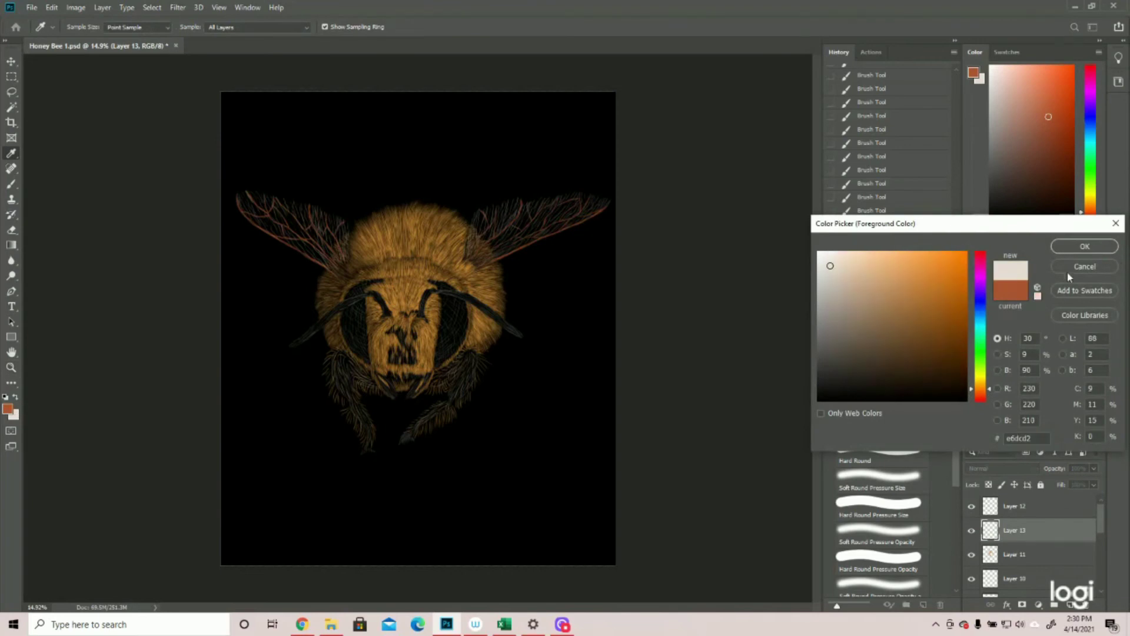
pyautogui.click(1085, 247)
# Step: Paint fine off-white hairs at the right-hand wing's base, running outwards along its lower edge, on Layer 13
pyautogui.press('z')
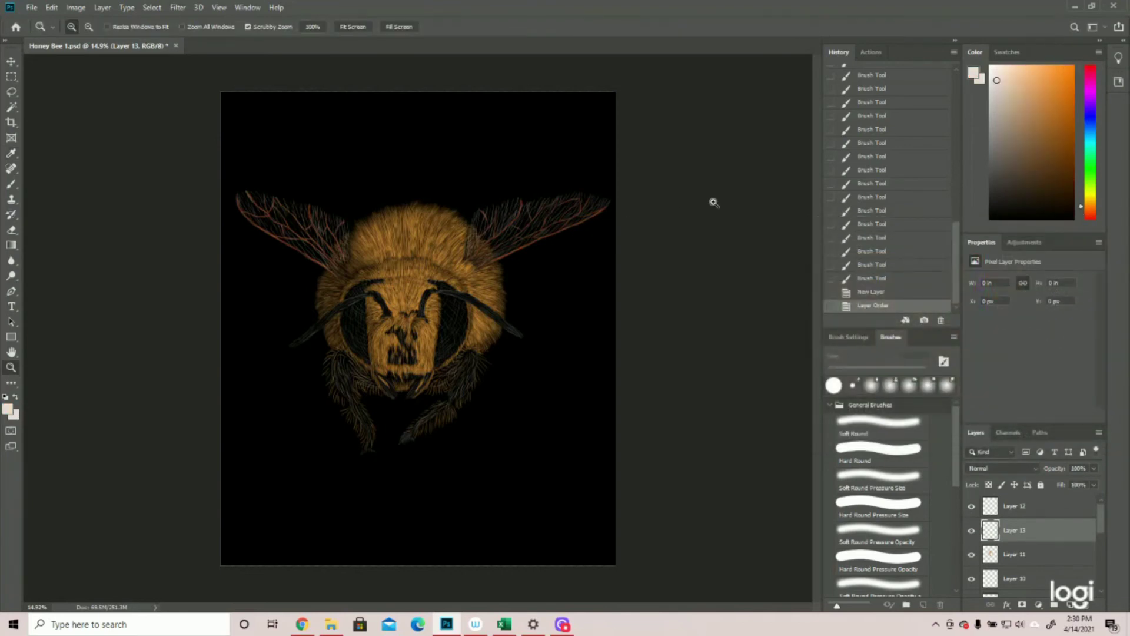
pyautogui.click(722, 176)
pyautogui.click(722, 176)
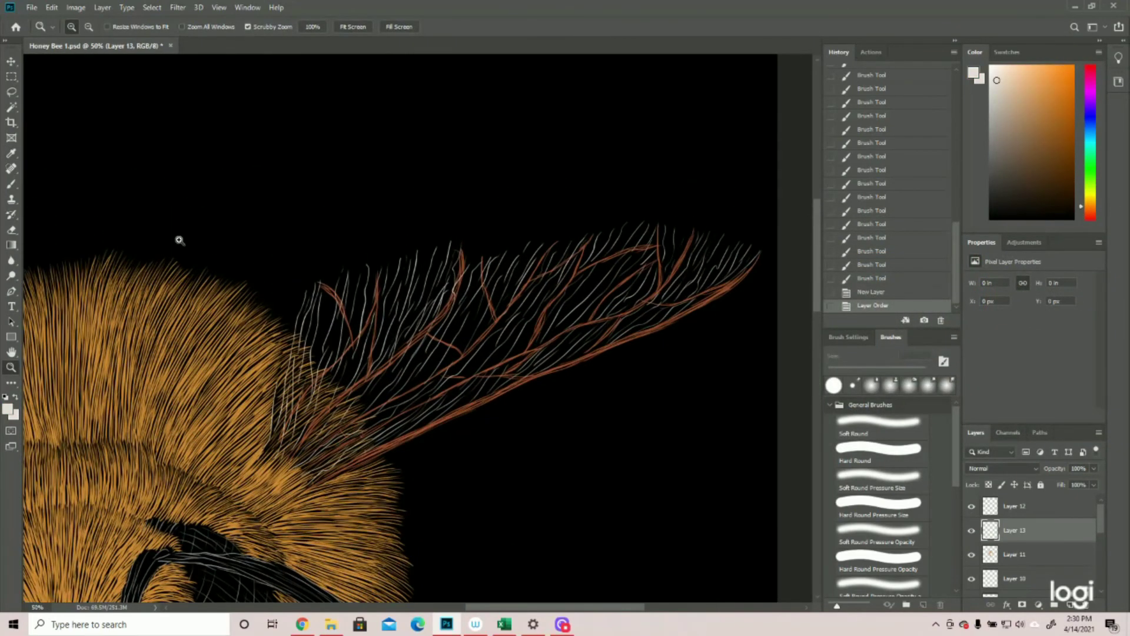
pyautogui.press('b')
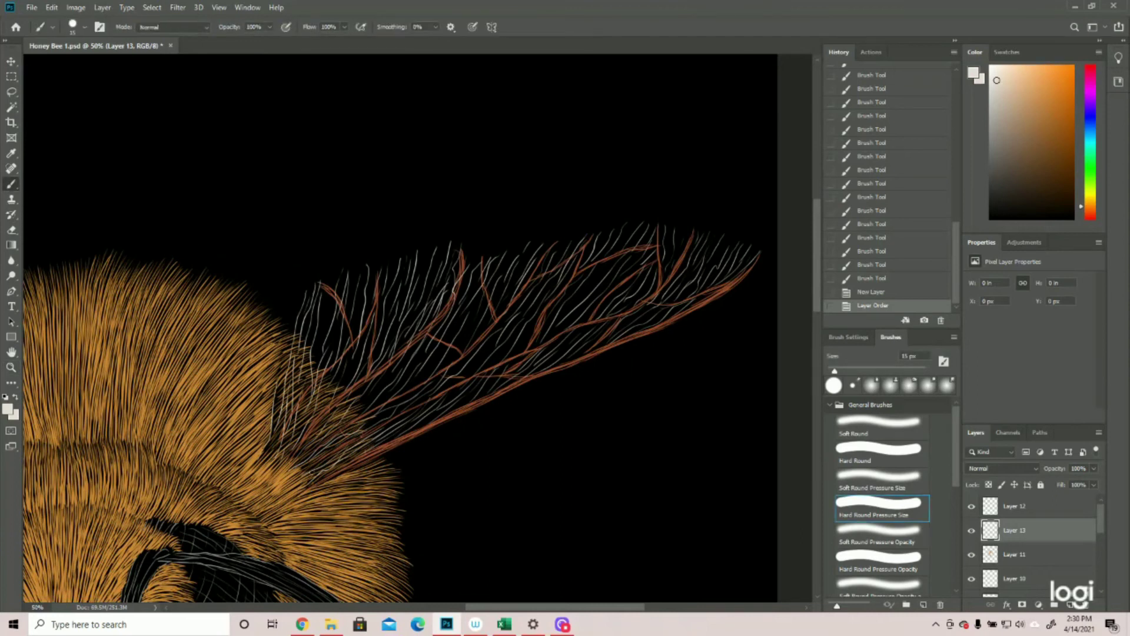
pyautogui.moveTo(323, 471)
pyautogui.mouseDown()
pyautogui.moveTo(390, 433)
pyautogui.moveTo(339, 461)
pyautogui.moveTo(421, 394)
pyautogui.mouseUp()
pyautogui.moveTo(383, 427); pyautogui.dragTo(430, 380)
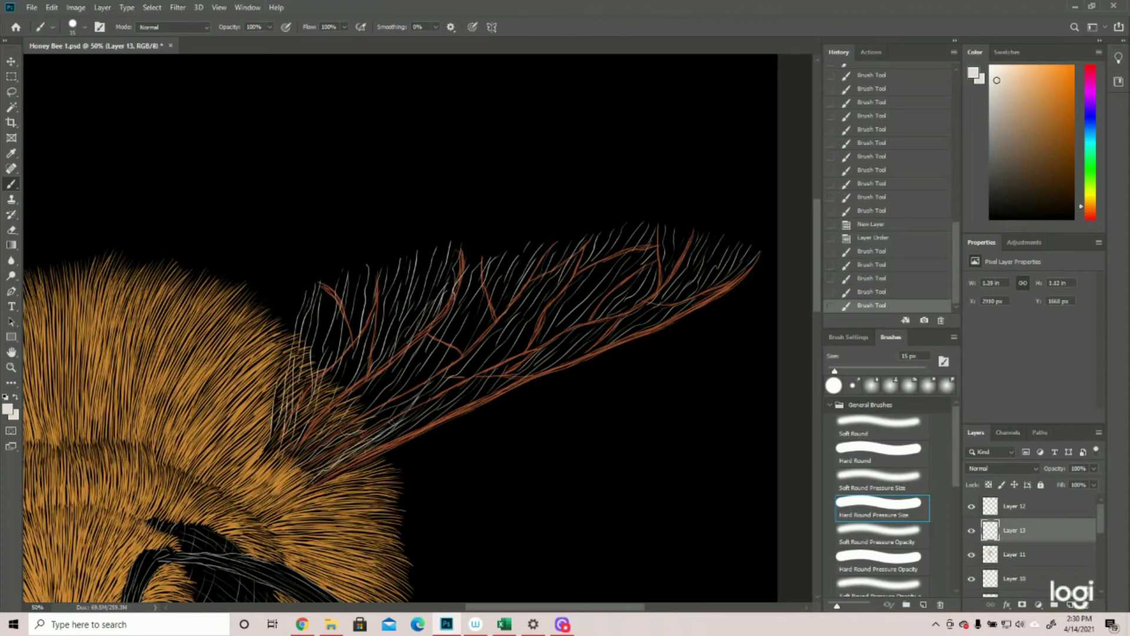
pyautogui.moveTo(306, 471); pyautogui.dragTo(367, 434)
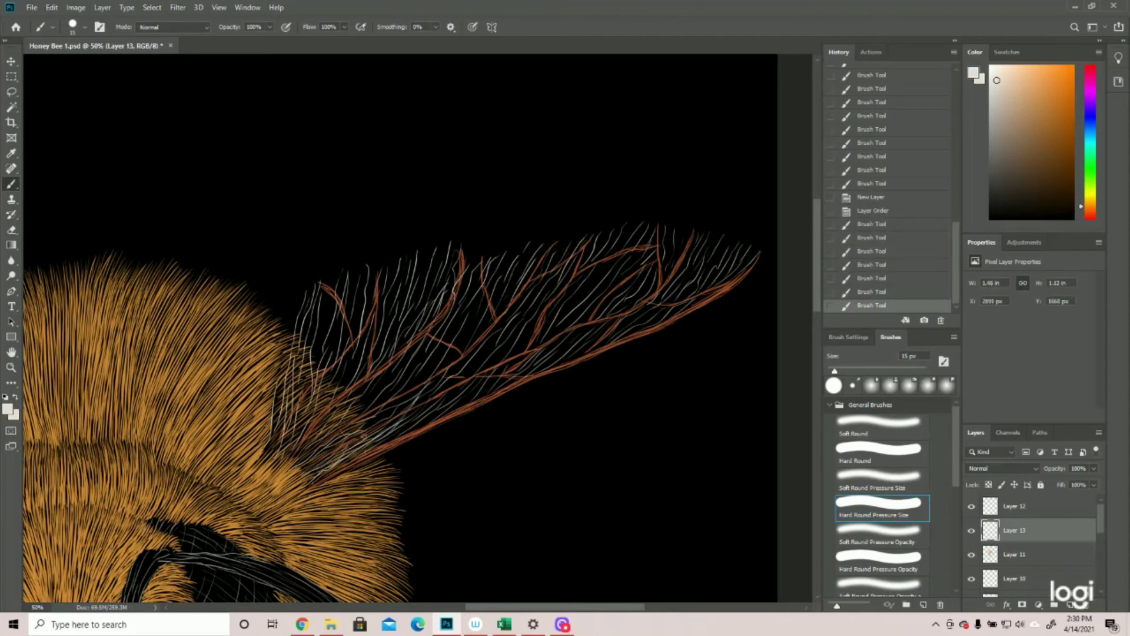
pyautogui.moveTo(301, 471); pyautogui.dragTo(350, 429)
pyautogui.moveTo(301, 462); pyautogui.dragTo(414, 392)
pyautogui.moveTo(362, 430); pyautogui.dragTo(430, 383)
pyautogui.moveTo(375, 447); pyautogui.dragTo(449, 396)
pyautogui.moveTo(399, 431); pyautogui.dragTo(471, 361)
pyautogui.moveTo(408, 420); pyautogui.dragTo(463, 348)
pyautogui.moveTo(420, 400); pyautogui.dragTo(444, 370)
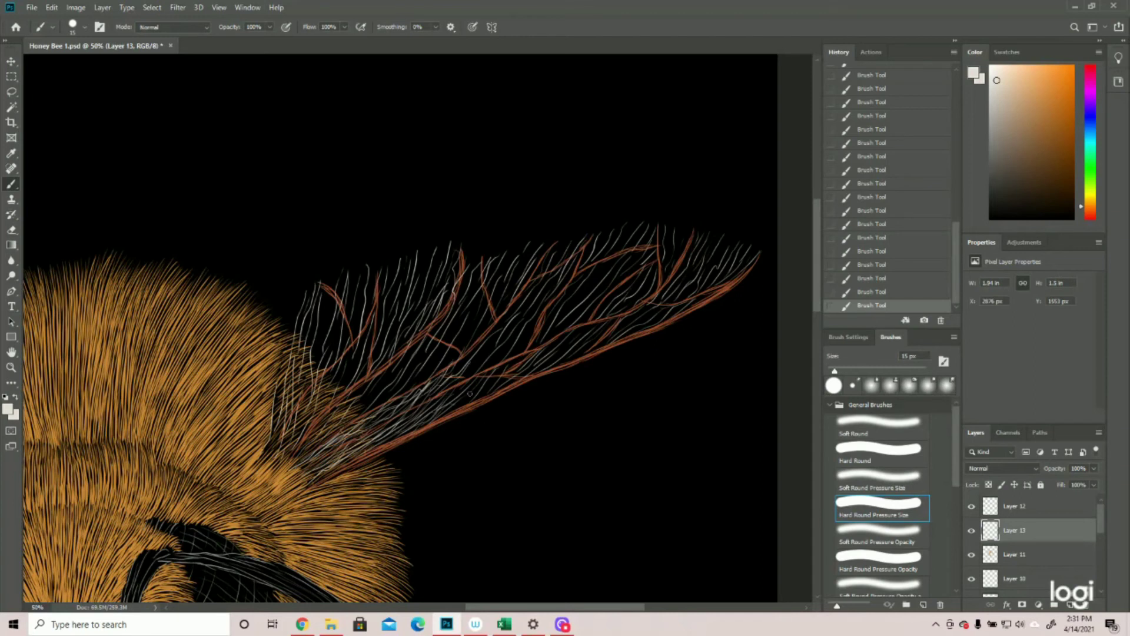
# Step: Extend the off-white hairs along the lower part of the right-hand wing towards its middle
pyautogui.moveTo(443, 413); pyautogui.dragTo(515, 331)
pyautogui.moveTo(468, 385)
pyautogui.mouseDown()
pyautogui.moveTo(505, 328)
pyautogui.moveTo(491, 349)
pyautogui.mouseUp()
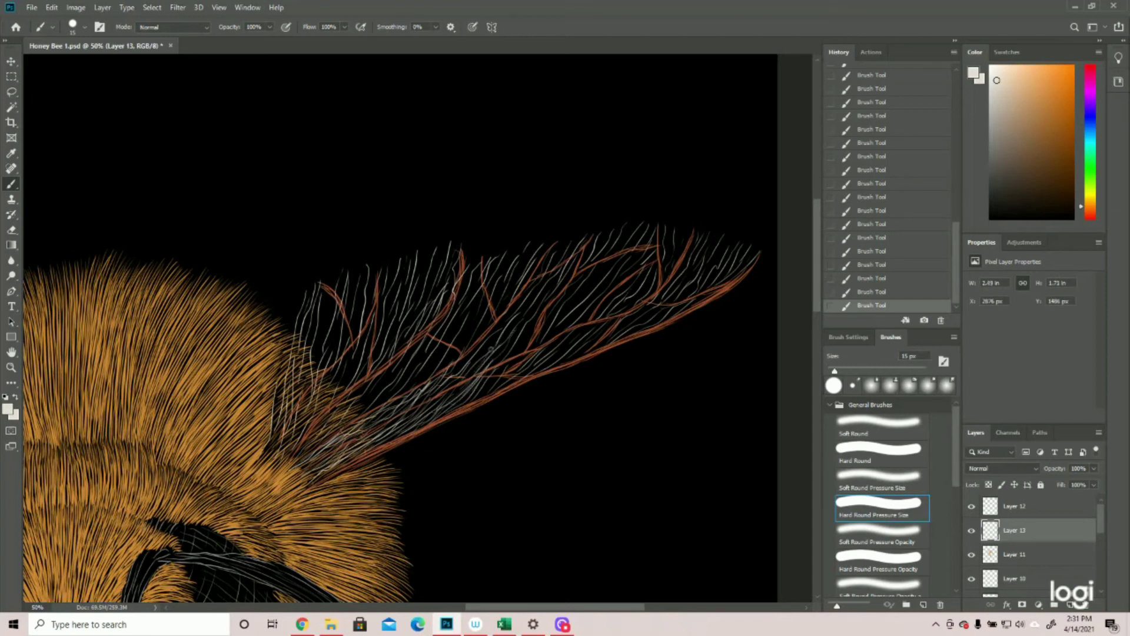
pyautogui.moveTo(448, 400); pyautogui.dragTo(506, 326)
pyautogui.moveTo(468, 365); pyautogui.dragTo(488, 327)
# Step: Add off-white hairs to the upper part of the right-hand wing's base, over the orange fur and veins
pyautogui.moveTo(298, 467); pyautogui.dragTo(361, 377)
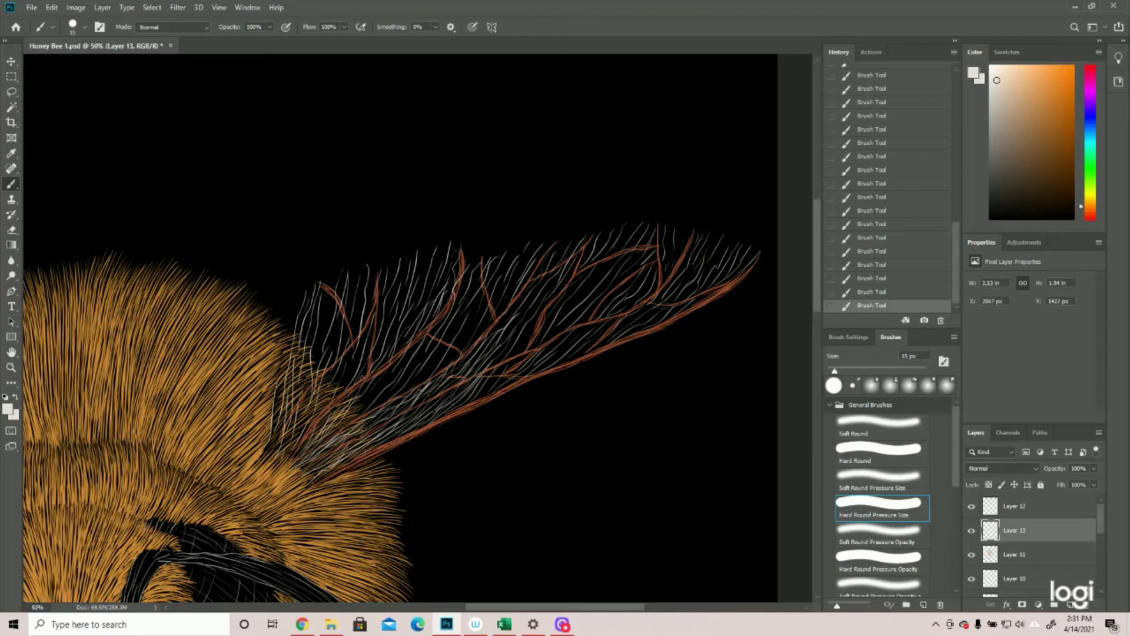
pyautogui.moveTo(317, 442); pyautogui.dragTo(377, 368)
pyautogui.moveTo(360, 412); pyautogui.dragTo(408, 332)
pyautogui.moveTo(379, 371); pyautogui.dragTo(393, 351)
pyautogui.moveTo(347, 410); pyautogui.dragTo(369, 383)
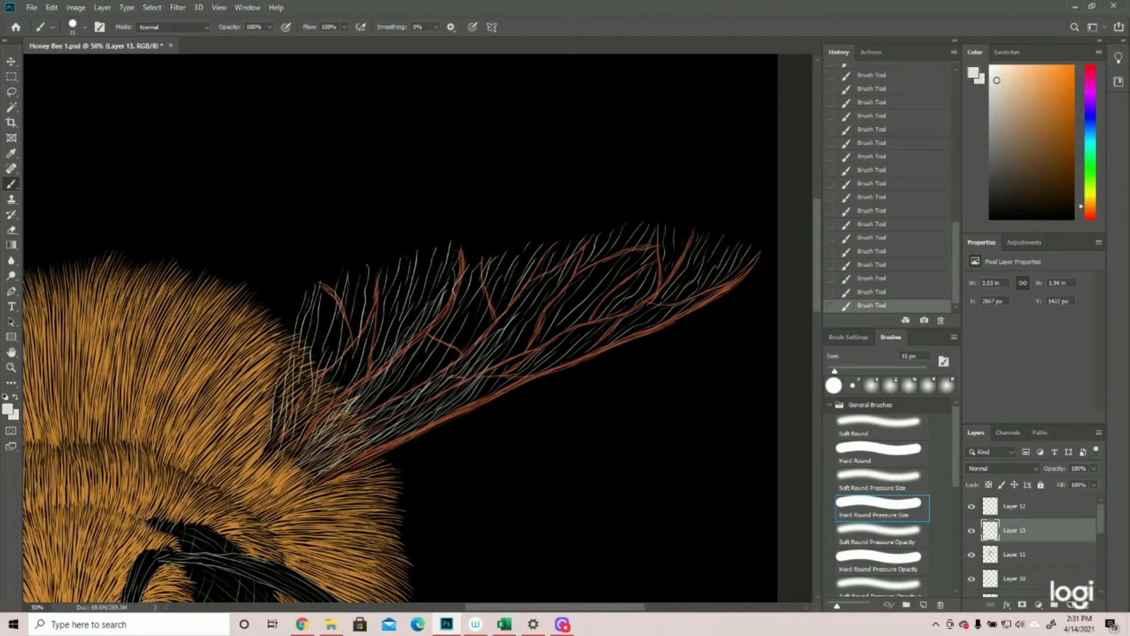
pyautogui.moveTo(328, 436); pyautogui.dragTo(345, 409)
# Step: Fill the area along the right-hand wing's long central vein with off-white hairs up to the upper edge
pyautogui.moveTo(458, 282); pyautogui.dragTo(417, 347)
pyautogui.moveTo(382, 405); pyautogui.dragTo(436, 323)
pyautogui.moveTo(399, 391)
pyautogui.mouseDown()
pyautogui.moveTo(425, 357)
pyautogui.moveTo(442, 357)
pyautogui.moveTo(430, 366)
pyautogui.moveTo(449, 319)
pyautogui.mouseUp()
pyautogui.moveTo(427, 360); pyautogui.dragTo(471, 271)
pyautogui.moveTo(453, 308); pyautogui.dragTo(466, 274)
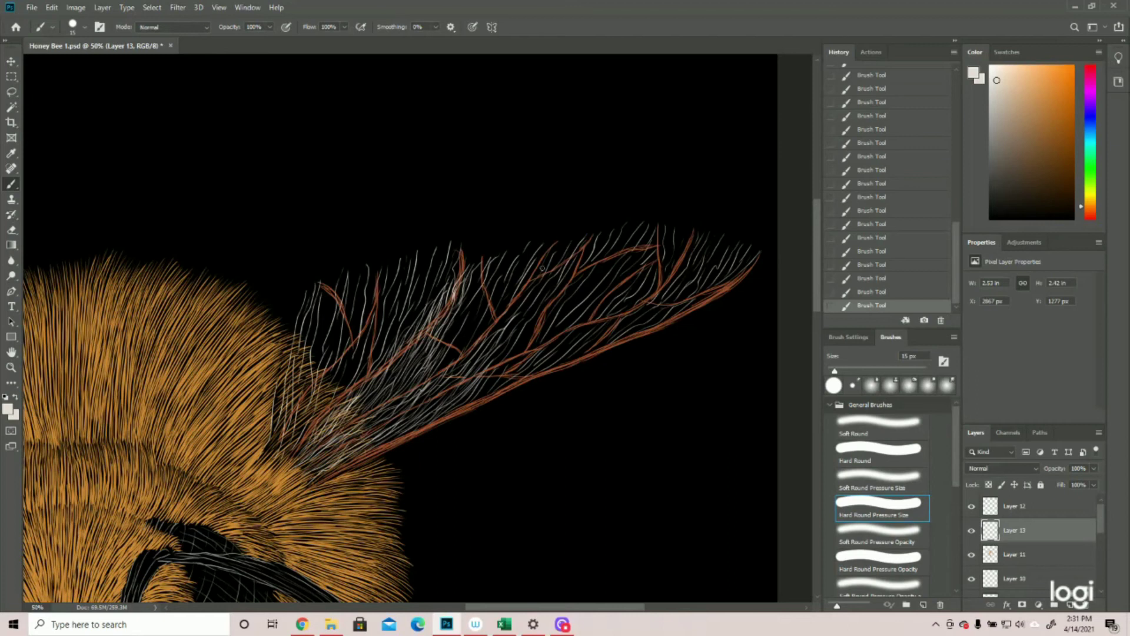
# Step: Paint off-white hairs along the right-hand wing's upper edge just beyond the central vein, and thicken those below it
pyautogui.moveTo(518, 281); pyautogui.dragTo(541, 241)
pyautogui.moveTo(492, 285); pyautogui.dragTo(520, 246)
pyautogui.moveTo(466, 277); pyautogui.dragTo(486, 257)
pyautogui.moveTo(471, 296); pyautogui.dragTo(482, 269)
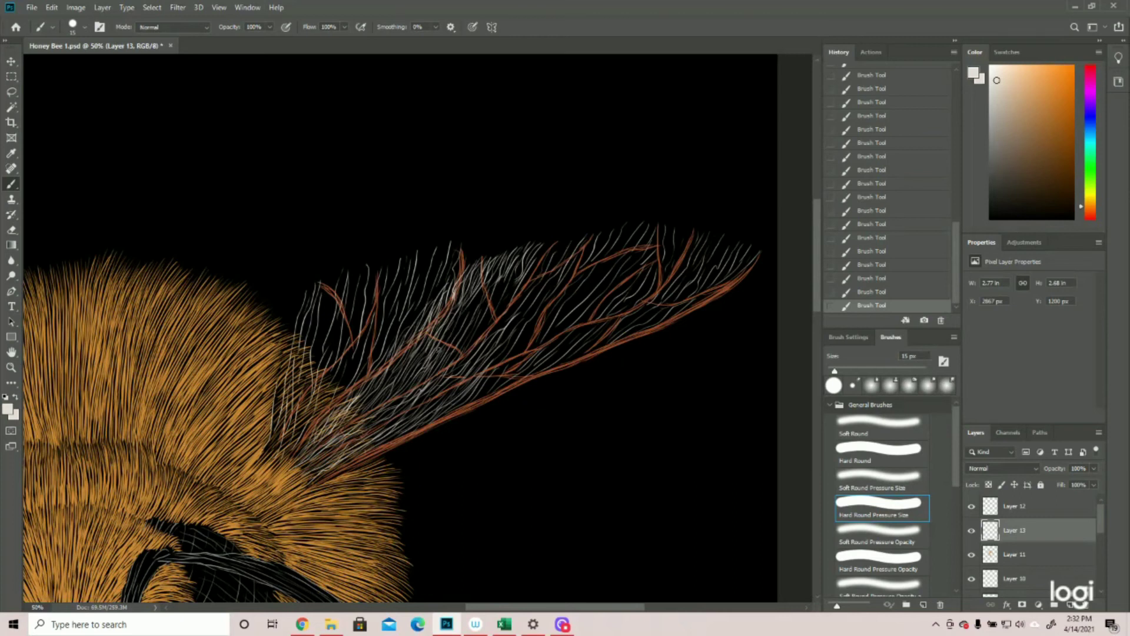
pyautogui.moveTo(449, 343); pyautogui.dragTo(495, 274)
pyautogui.moveTo(453, 362); pyautogui.dragTo(476, 319)
# Step: Fill the tip of the right-hand wing with dense off-white hairs, working inwards to the nearest veins
pyautogui.press('z')
pyautogui.moveTo(677, 376); pyautogui.dragTo(605, 376)
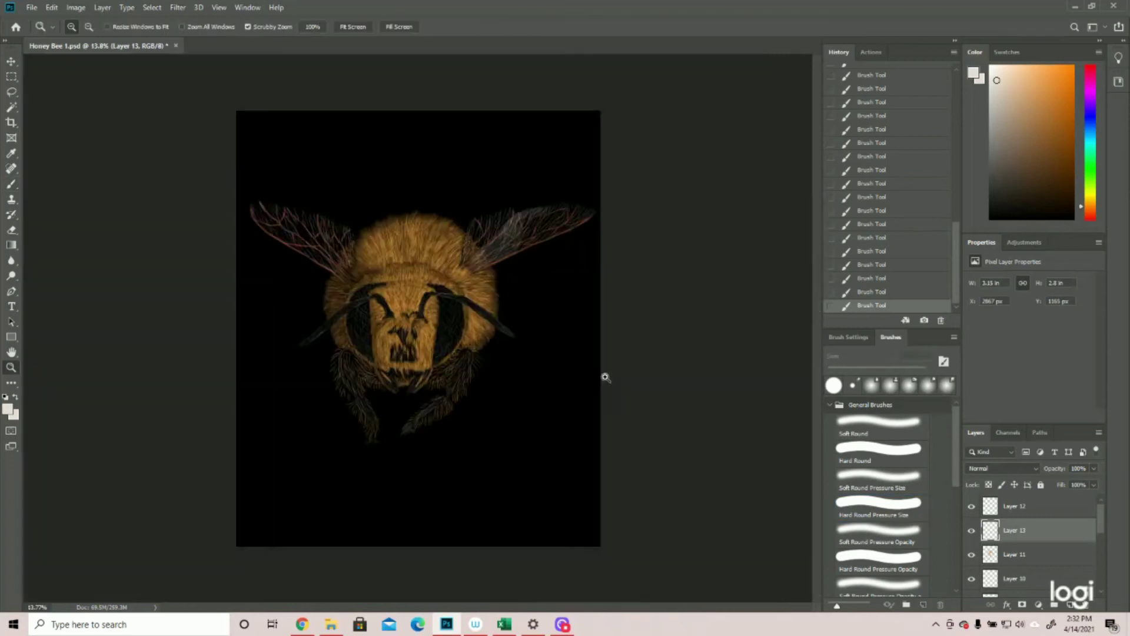
pyautogui.moveTo(528, 189); pyautogui.dragTo(594, 189)
pyautogui.press('b')
pyautogui.moveTo(742, 286); pyautogui.dragTo(768, 252)
pyautogui.moveTo(735, 288); pyautogui.dragTo(752, 264)
pyautogui.moveTo(729, 291)
pyautogui.mouseDown()
pyautogui.moveTo(749, 276)
pyautogui.moveTo(751, 259)
pyautogui.moveTo(735, 282)
pyautogui.moveTo(751, 247)
pyautogui.mouseUp()
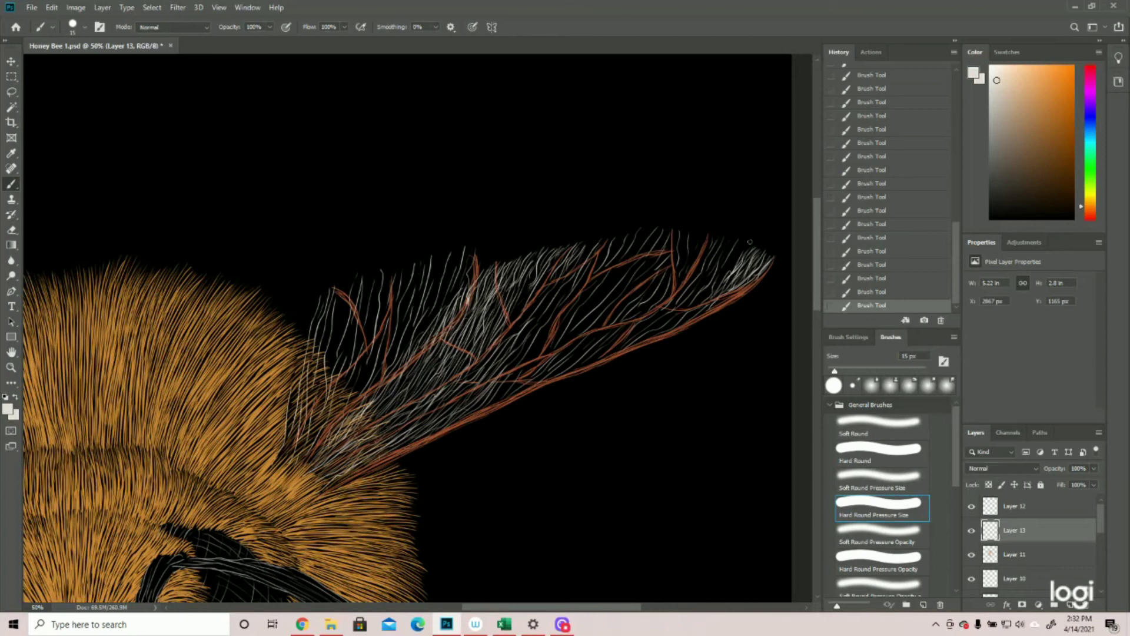
pyautogui.moveTo(731, 265); pyautogui.dragTo(743, 240)
pyautogui.moveTo(713, 285)
pyautogui.mouseDown()
pyautogui.moveTo(746, 243)
pyautogui.moveTo(738, 238)
pyautogui.moveTo(703, 283)
pyautogui.mouseUp()
pyautogui.moveTo(718, 239); pyautogui.dragTo(677, 302)
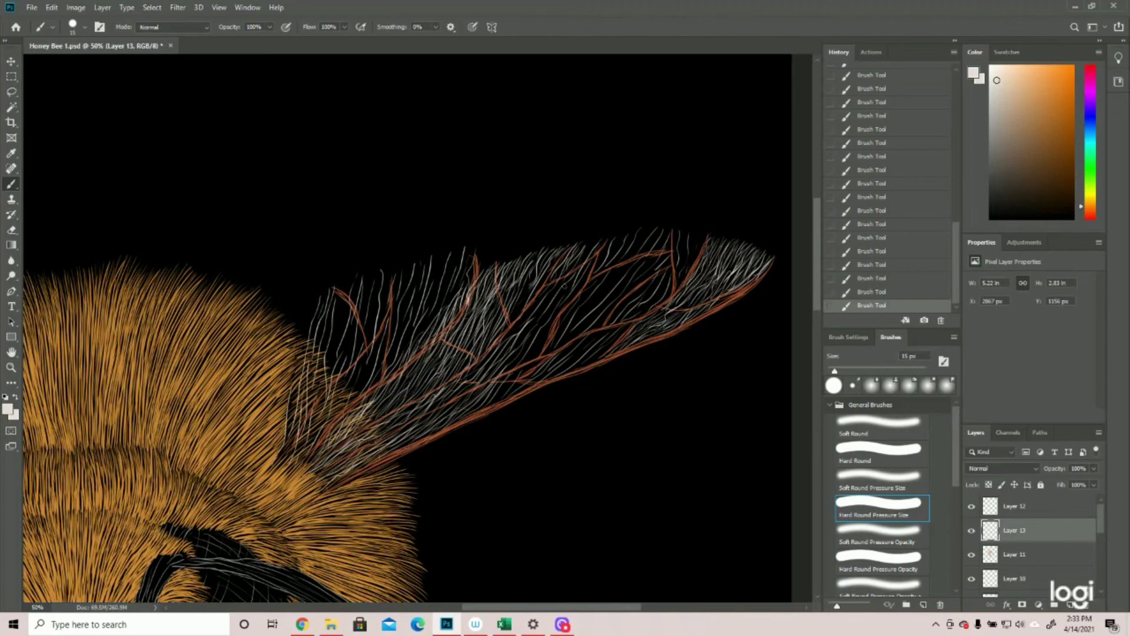
# Step: Thicken the off-white hairs in the right-hand wing's inner half and between the veins along its lower edge
pyautogui.moveTo(446, 349)
pyautogui.mouseDown()
pyautogui.moveTo(410, 398)
pyautogui.moveTo(411, 368)
pyautogui.mouseUp()
pyautogui.moveTo(374, 406); pyautogui.dragTo(385, 393)
pyautogui.moveTo(482, 336); pyautogui.dragTo(462, 377)
pyautogui.moveTo(413, 415); pyautogui.dragTo(392, 421)
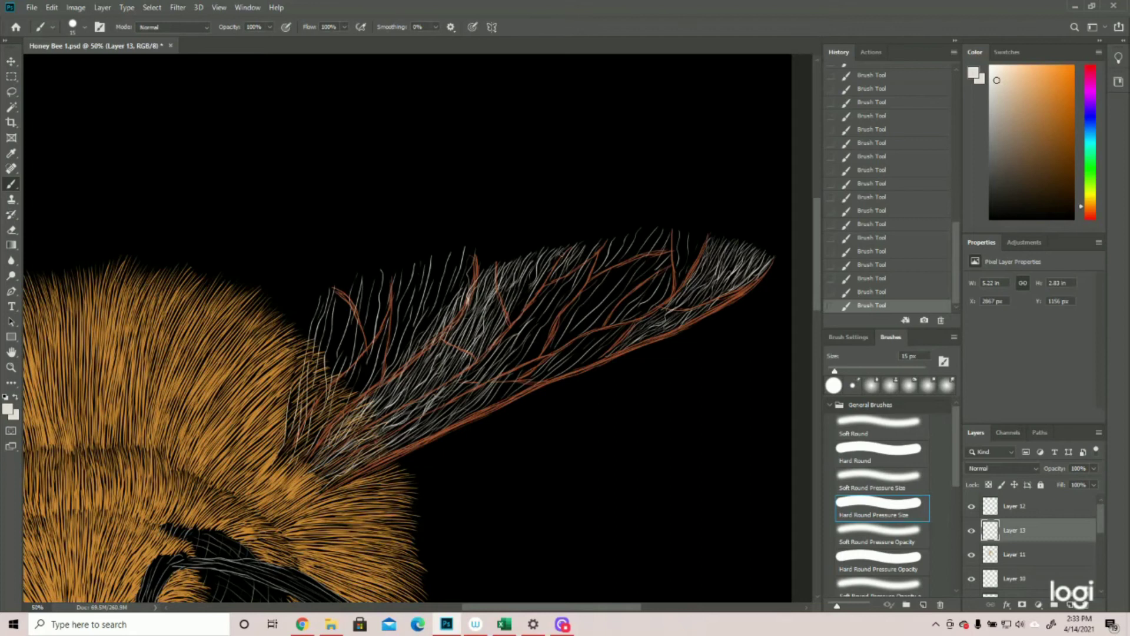
pyautogui.moveTo(521, 299)
pyautogui.mouseDown()
pyautogui.moveTo(534, 272)
pyautogui.moveTo(522, 300)
pyautogui.mouseUp()
pyautogui.moveTo(500, 393); pyautogui.dragTo(530, 353)
pyautogui.moveTo(565, 363); pyautogui.dragTo(657, 288)
pyautogui.moveTo(489, 401); pyautogui.dragTo(524, 359)
# Step: Paint off-white hairs along the right-hand wing's upper edge, from near the tip back to the middle
pyautogui.moveTo(686, 277); pyautogui.dragTo(697, 240)
pyautogui.moveTo(677, 259); pyautogui.dragTo(680, 233)
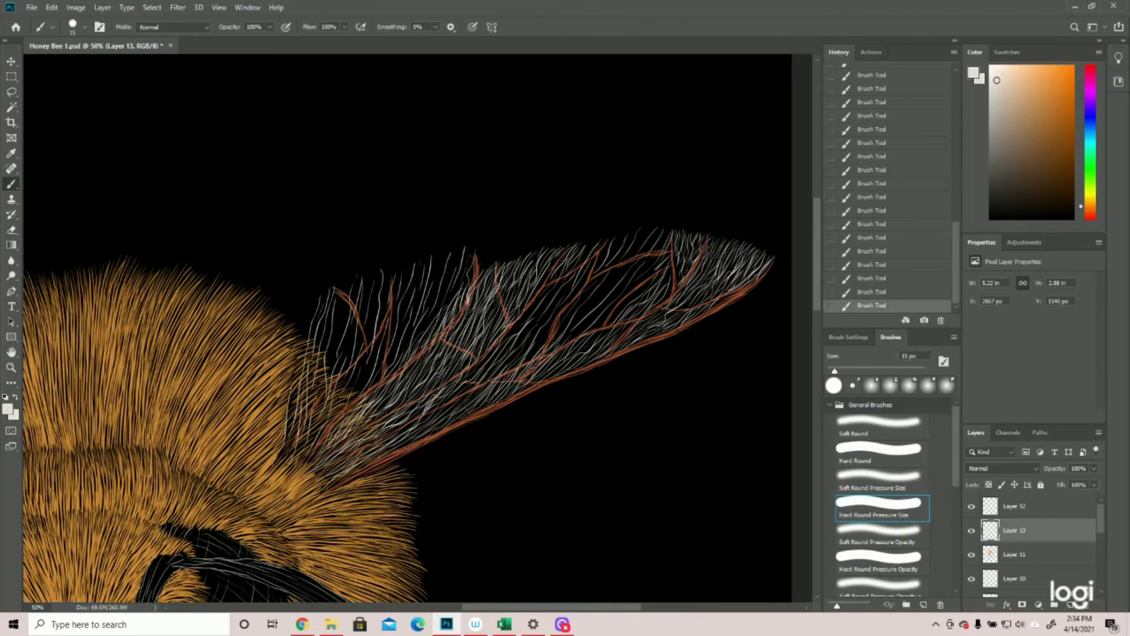
pyautogui.moveTo(665, 241)
pyautogui.mouseDown()
pyautogui.moveTo(673, 229)
pyautogui.moveTo(662, 227)
pyautogui.mouseUp()
pyautogui.moveTo(619, 269); pyautogui.dragTo(651, 229)
pyautogui.moveTo(582, 347)
pyautogui.mouseDown()
pyautogui.moveTo(615, 303)
pyautogui.moveTo(633, 233)
pyautogui.mouseUp()
pyautogui.moveTo(574, 275); pyautogui.dragTo(595, 242)
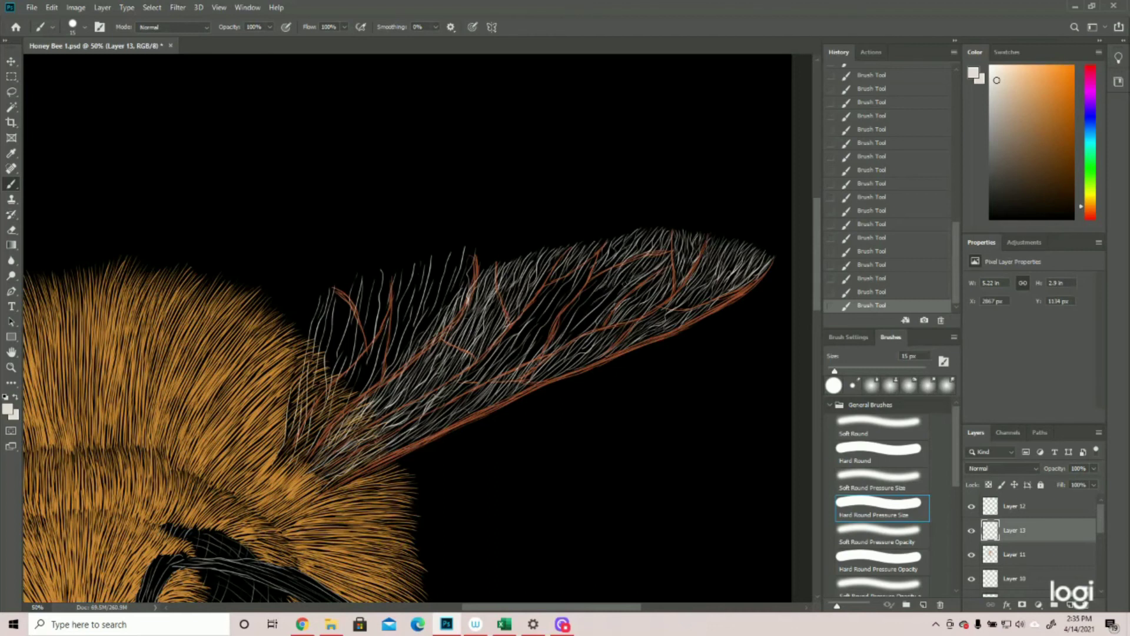
# Step: Fill the remaining dark gaps between the veins in the middle of the right-hand wing with off-white hairs
pyautogui.moveTo(565, 339); pyautogui.dragTo(606, 289)
pyautogui.scroll(1, 594, 306)
pyautogui.moveTo(536, 371); pyautogui.dragTo(568, 330)
pyautogui.moveTo(530, 323); pyautogui.dragTo(563, 282)
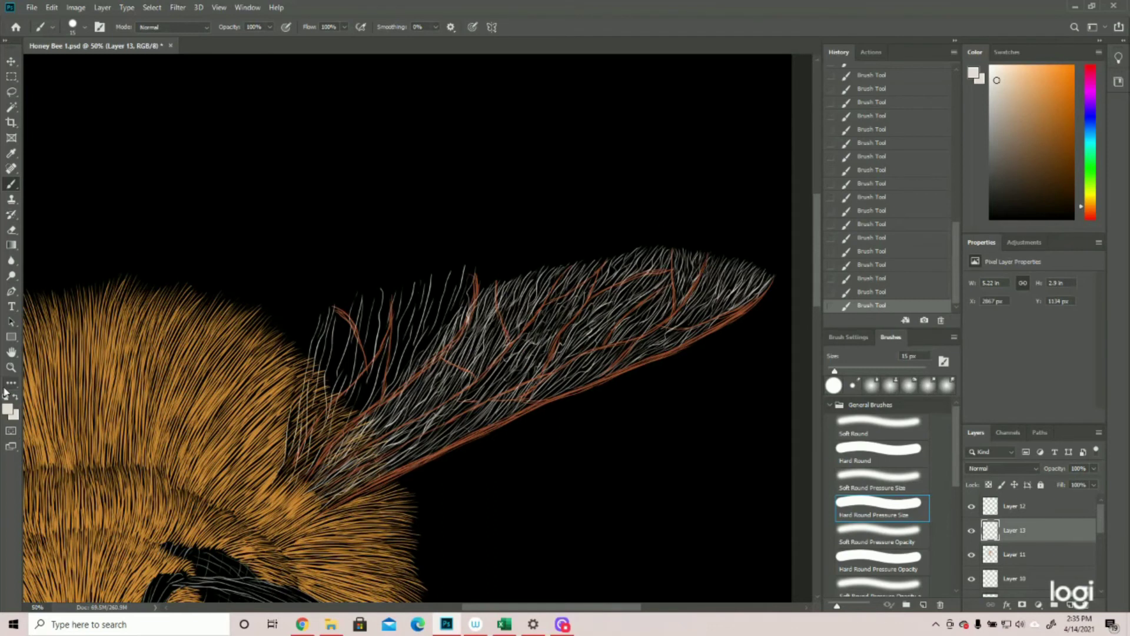
# Step: Thicken the off-white hairs on the right-hand wing's inner lobe, from its upper vein back towards the thorax
pyautogui.click(11, 366)
pyautogui.hotkey('ctrl', '0')
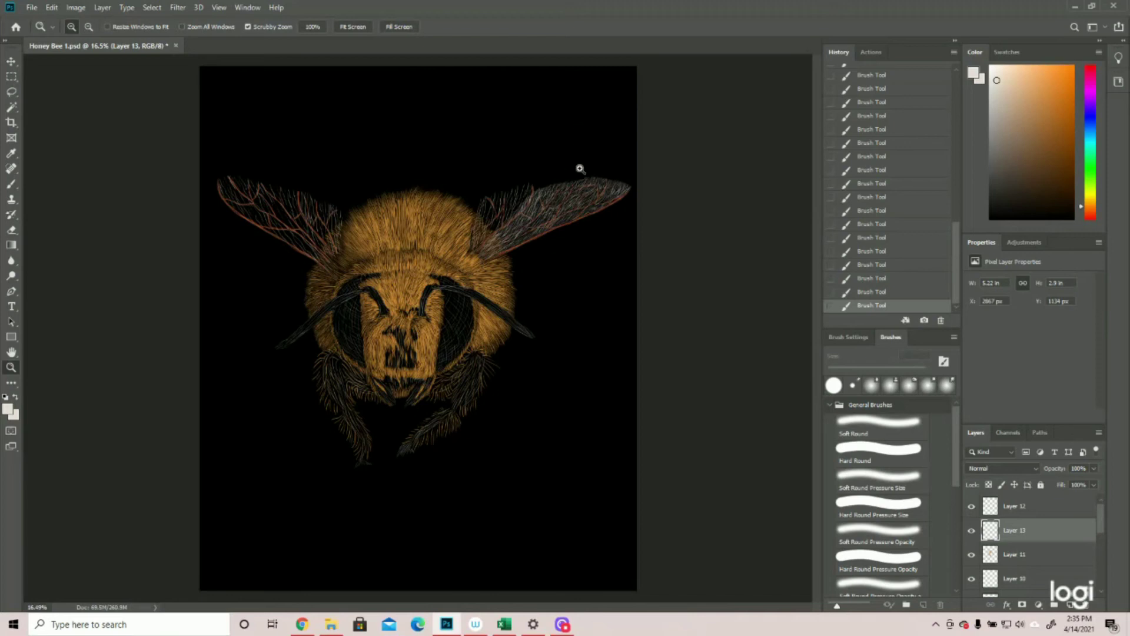
pyautogui.moveTo(570, 167)
pyautogui.mouseDown()
pyautogui.moveTo(553, 159)
pyautogui.moveTo(575, 177)
pyautogui.mouseUp()
pyautogui.click(11, 184)
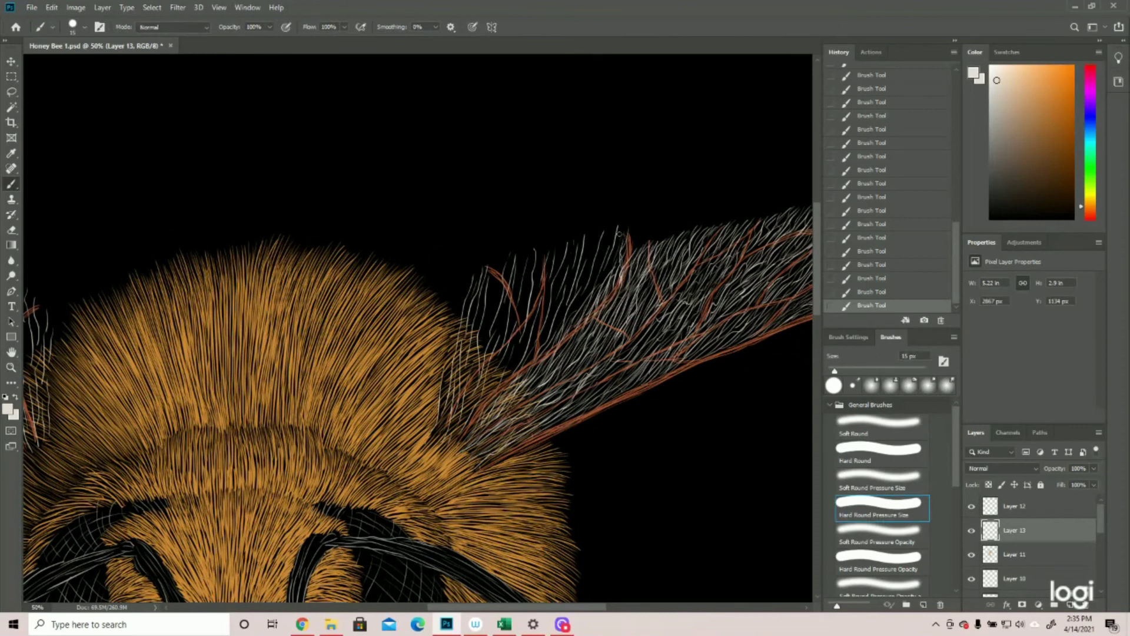
pyautogui.moveTo(622, 252); pyautogui.dragTo(616, 292)
pyautogui.moveTo(614, 228)
pyautogui.mouseDown()
pyautogui.moveTo(606, 298)
pyautogui.moveTo(606, 237)
pyautogui.moveTo(586, 318)
pyautogui.mouseUp()
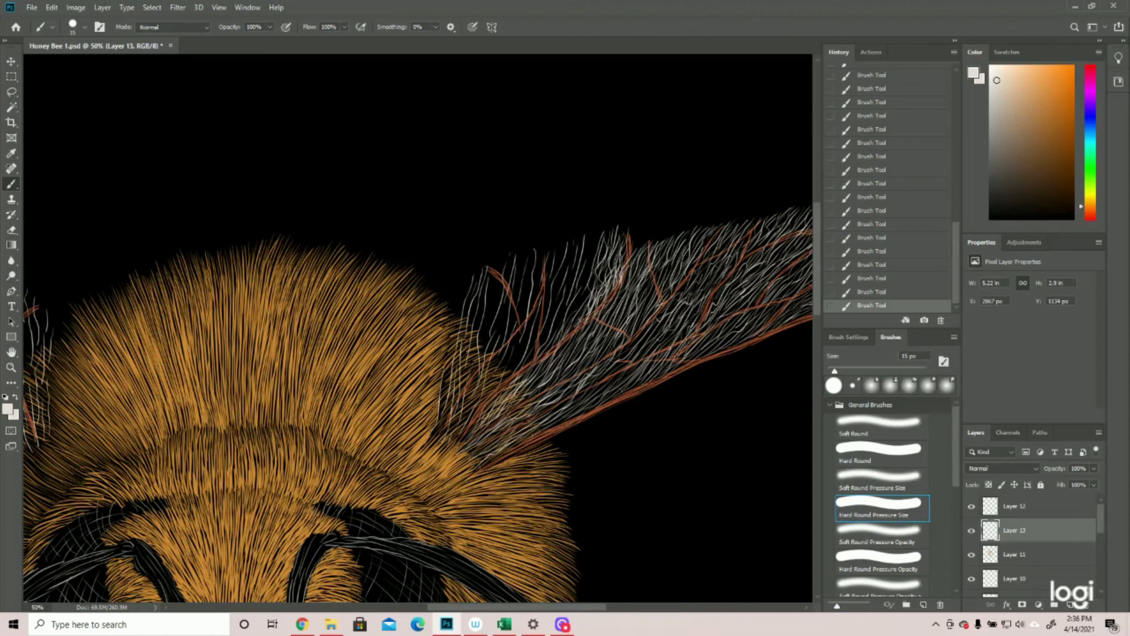
pyautogui.moveTo(598, 237); pyautogui.dragTo(577, 306)
pyautogui.moveTo(586, 300); pyautogui.dragTo(553, 344)
pyautogui.moveTo(572, 247); pyautogui.dragTo(558, 300)
pyautogui.moveTo(565, 256)
pyautogui.mouseDown()
pyautogui.moveTo(546, 330)
pyautogui.moveTo(546, 315)
pyautogui.mouseUp()
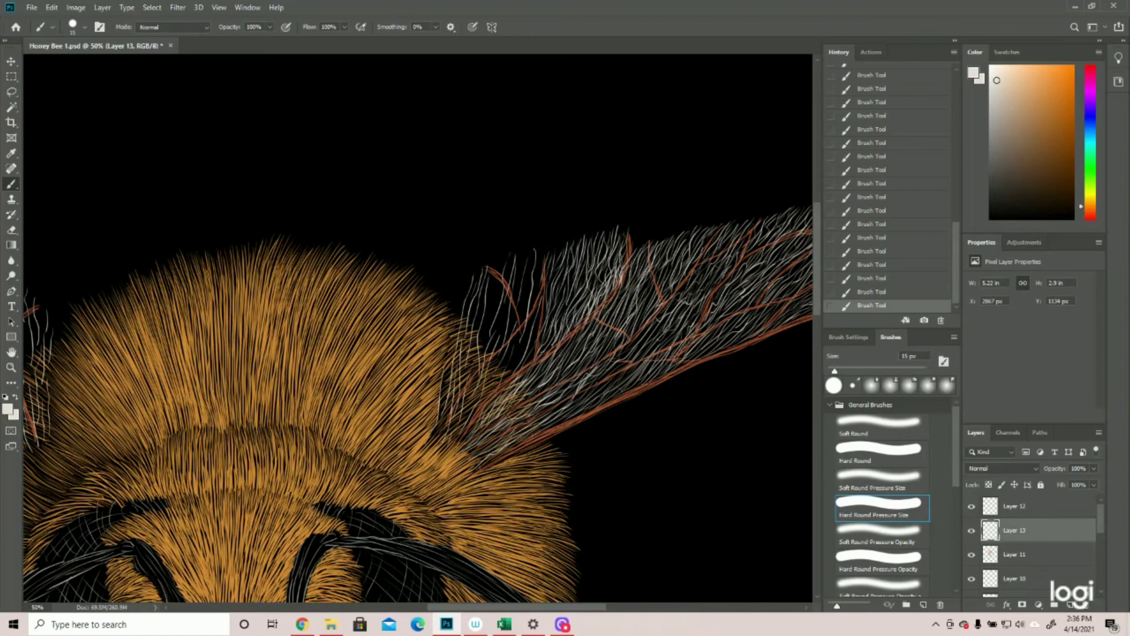
# Step: Paint dense off-white hairs over the base of the right-hand wing, where it overlaps the thorax fur
pyautogui.moveTo(374, 333); pyautogui.dragTo(319, 331)
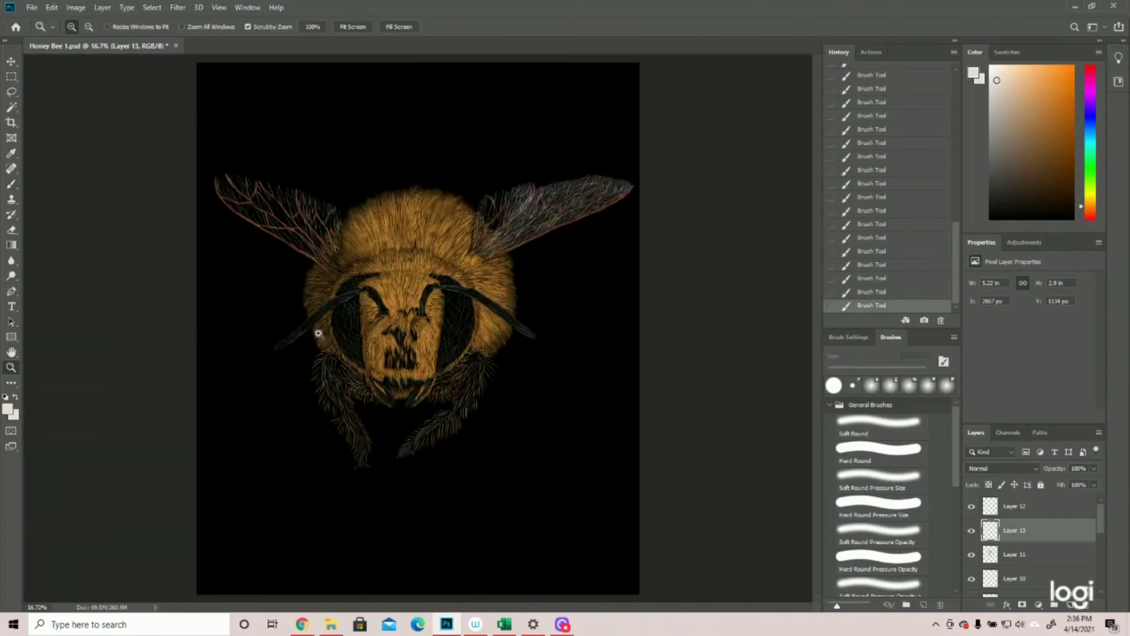
pyautogui.moveTo(583, 165); pyautogui.dragTo(631, 172)
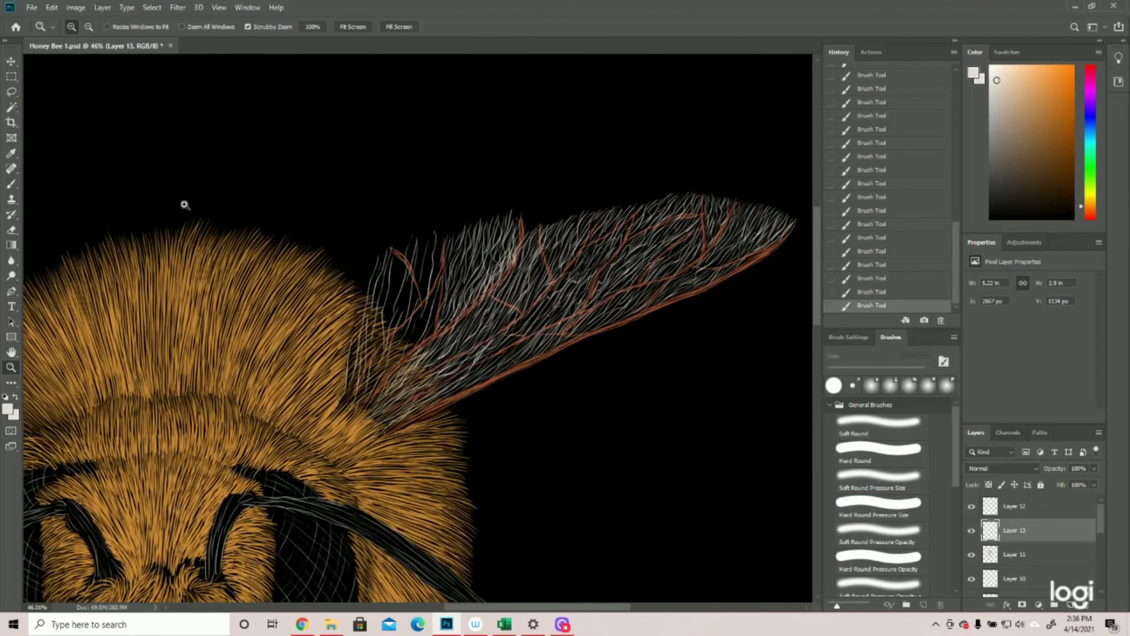
pyautogui.click(12, 184)
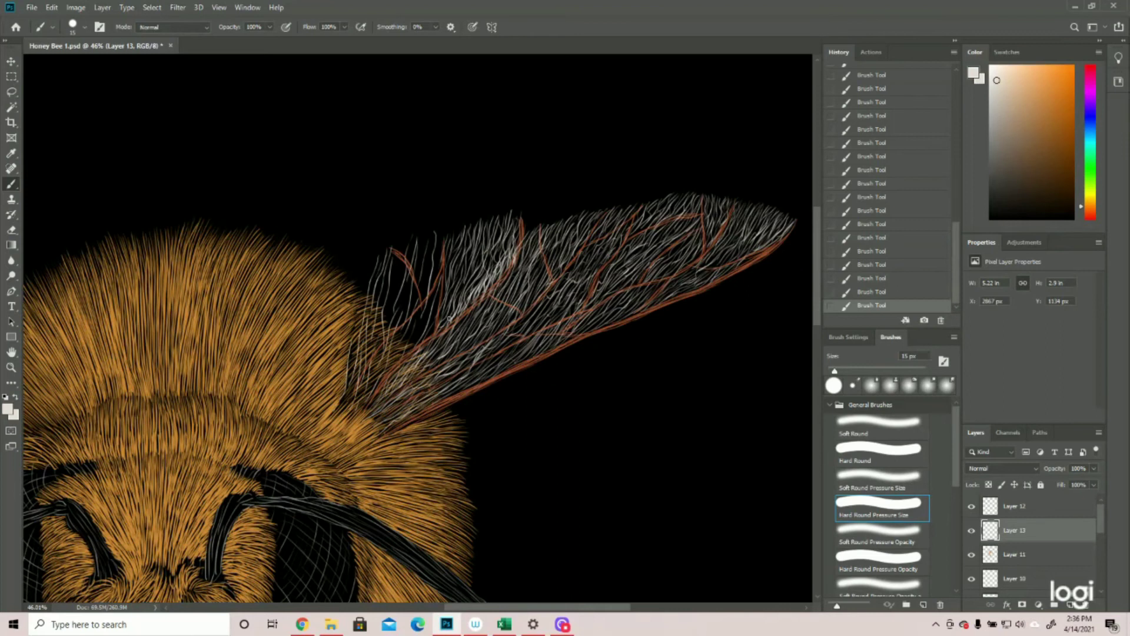
pyautogui.click(10, 367)
pyautogui.moveTo(551, 325); pyautogui.dragTo(459, 325)
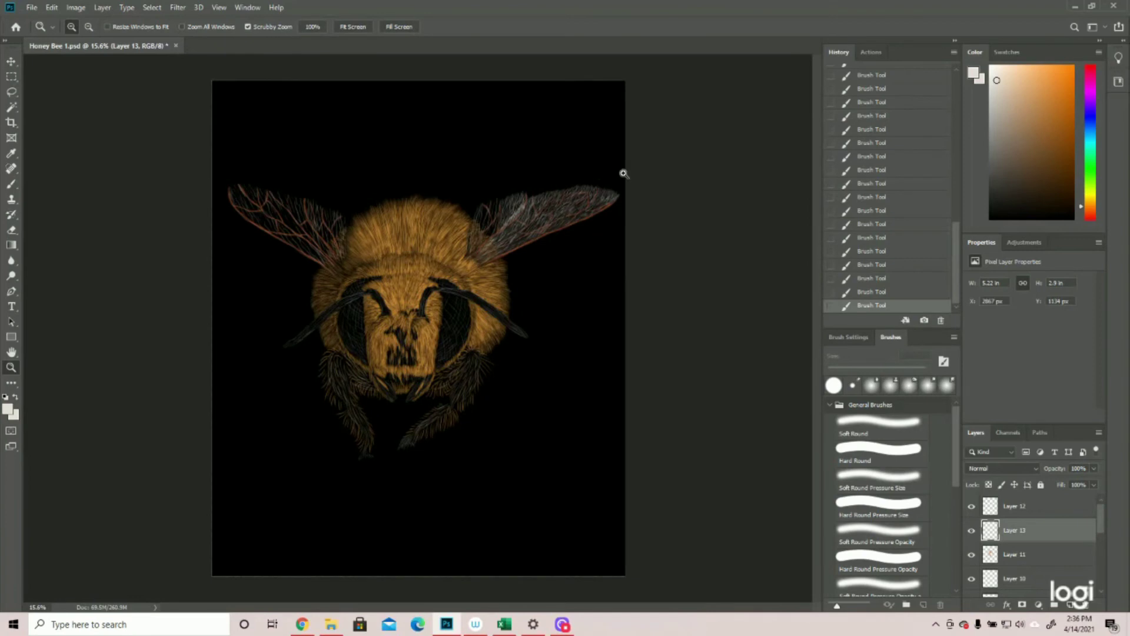
pyautogui.moveTo(595, 170); pyautogui.dragTo(665, 170)
pyautogui.press('b')
pyautogui.moveTo(441, 468); pyautogui.dragTo(462, 319)
pyautogui.moveTo(479, 396)
pyautogui.mouseDown()
pyautogui.moveTo(493, 311)
pyautogui.moveTo(484, 328)
pyautogui.mouseUp()
pyautogui.moveTo(530, 399); pyautogui.dragTo(553, 341)
pyautogui.moveTo(510, 415); pyautogui.dragTo(547, 348)
pyautogui.moveTo(478, 440); pyautogui.dragTo(523, 368)
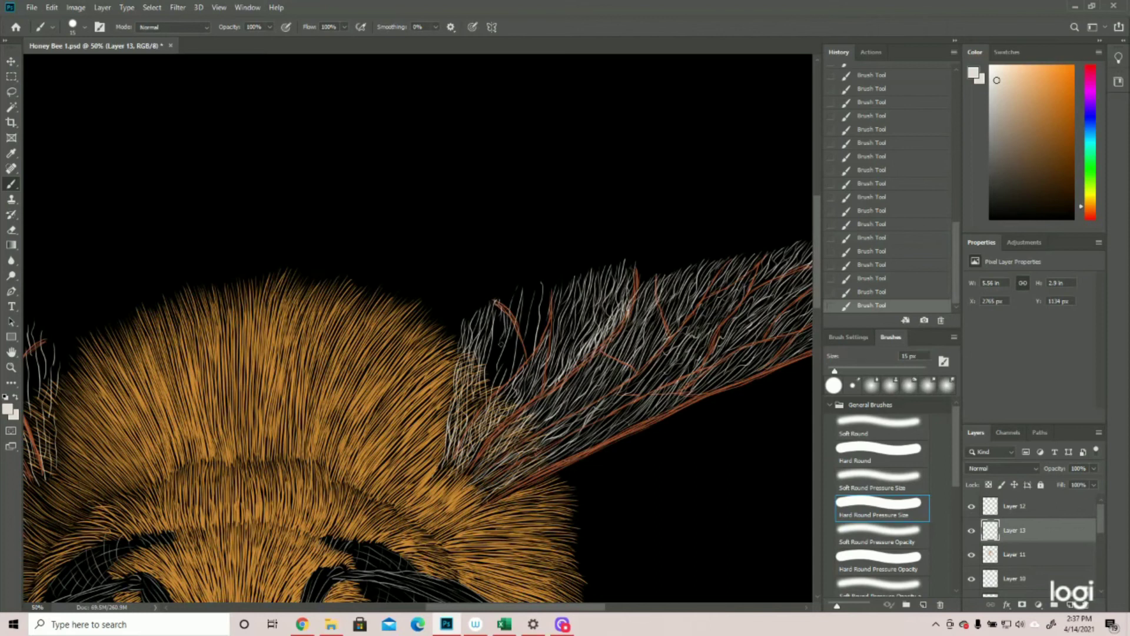
# Step: Fill the dark gaps around the short curved vein near the right-hand wing's base with off-white hairs and save the document
pyautogui.moveTo(494, 374)
pyautogui.mouseDown()
pyautogui.moveTo(505, 335)
pyautogui.moveTo(493, 347)
pyautogui.mouseUp()
pyautogui.moveTo(489, 408); pyautogui.dragTo(491, 365)
pyautogui.moveTo(483, 409)
pyautogui.mouseDown()
pyautogui.moveTo(485, 380)
pyautogui.moveTo(477, 392)
pyautogui.mouseUp()
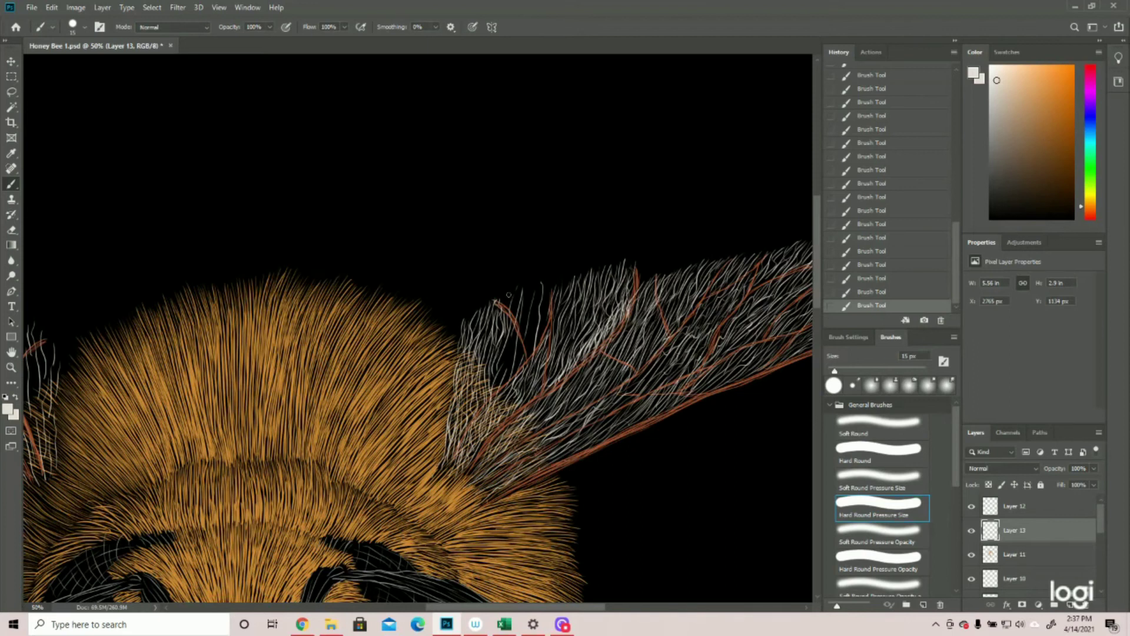
pyautogui.click(10, 367)
pyautogui.moveTo(440, 348); pyautogui.dragTo(384, 348)
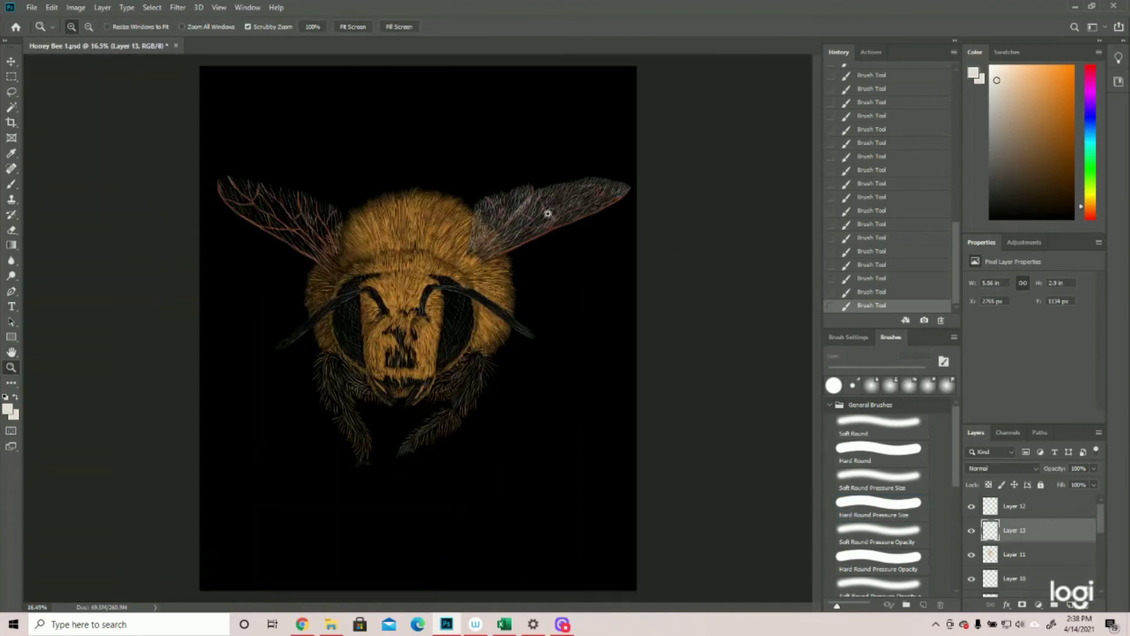
pyautogui.hotkey('ctrl', 's')
# Step: Fill the tip of the left-hand wing with dense off-white hairs, working inwards past the first veins
pyautogui.moveTo(220, 139); pyautogui.dragTo(242, 153)
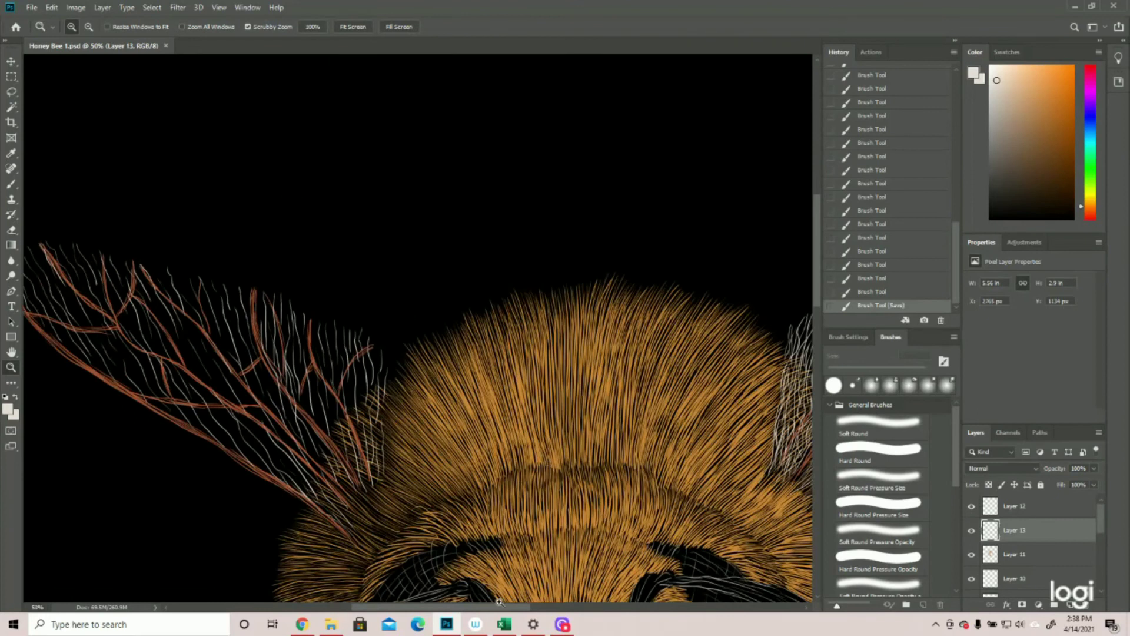
pyautogui.moveTo(499, 601); pyautogui.dragTo(469, 602)
pyautogui.click(10, 184)
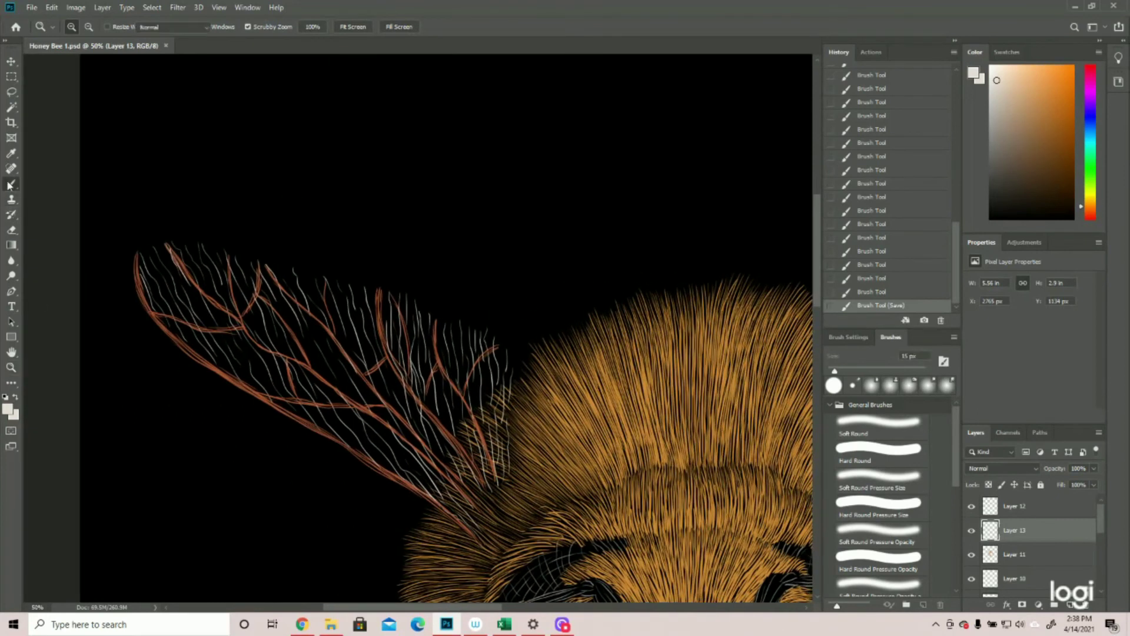
pyautogui.moveTo(137, 254); pyautogui.dragTo(168, 312)
pyautogui.moveTo(160, 298); pyautogui.dragTo(183, 337)
pyautogui.moveTo(150, 288)
pyautogui.mouseDown()
pyautogui.moveTo(171, 330)
pyautogui.moveTo(142, 277)
pyautogui.moveTo(152, 298)
pyautogui.mouseUp()
pyautogui.moveTo(142, 279); pyautogui.dragTo(153, 311)
pyautogui.moveTo(137, 255)
pyautogui.mouseDown()
pyautogui.moveTo(147, 288)
pyautogui.moveTo(168, 292)
pyautogui.mouseUp()
pyautogui.moveTo(144, 241)
pyautogui.mouseDown()
pyautogui.moveTo(171, 287)
pyautogui.moveTo(152, 249)
pyautogui.moveTo(166, 279)
pyautogui.moveTo(156, 246)
pyautogui.moveTo(176, 271)
pyautogui.moveTo(167, 251)
pyautogui.moveTo(200, 309)
pyautogui.mouseUp()
pyautogui.moveTo(176, 271); pyautogui.dragTo(221, 365)
pyautogui.moveTo(168, 241); pyautogui.dragTo(247, 327)
pyautogui.moveTo(197, 301); pyautogui.dragTo(289, 414)
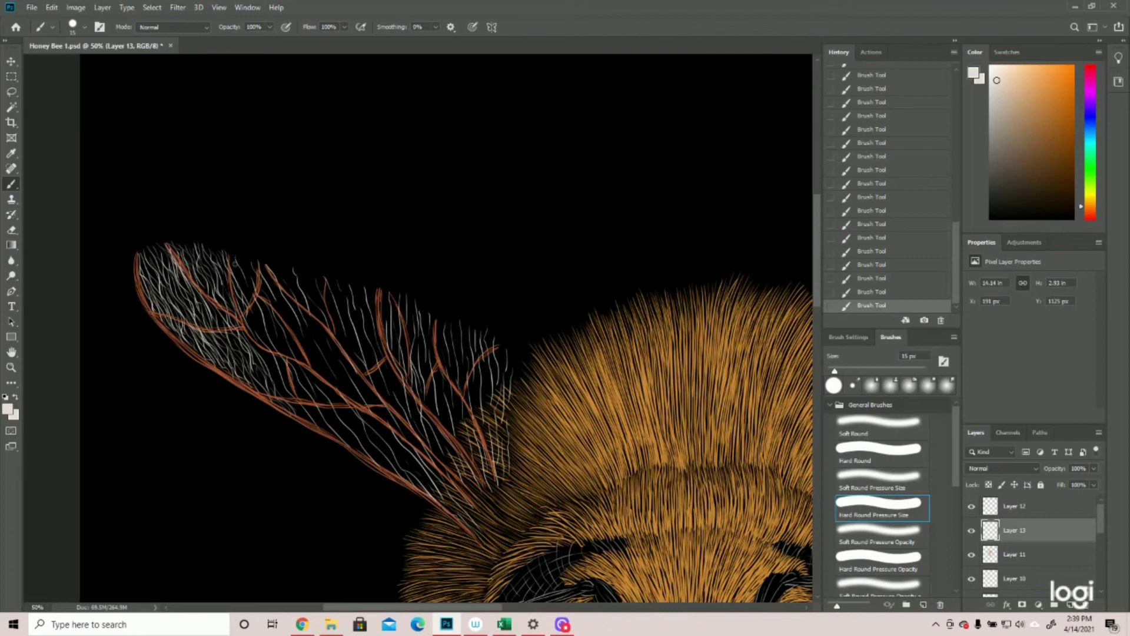
# Step: Add off-white hairs between the branching veins in the left-hand wing's outer half and along its upper edge
pyautogui.moveTo(254, 276)
pyautogui.mouseDown()
pyautogui.moveTo(241, 313)
pyautogui.moveTo(274, 351)
pyautogui.mouseUp()
pyautogui.moveTo(251, 312)
pyautogui.mouseDown()
pyautogui.moveTo(269, 345)
pyautogui.moveTo(257, 325)
pyautogui.mouseUp()
pyautogui.moveTo(279, 372)
pyautogui.mouseDown()
pyautogui.moveTo(269, 342)
pyautogui.moveTo(248, 329)
pyautogui.moveTo(275, 361)
pyautogui.mouseUp()
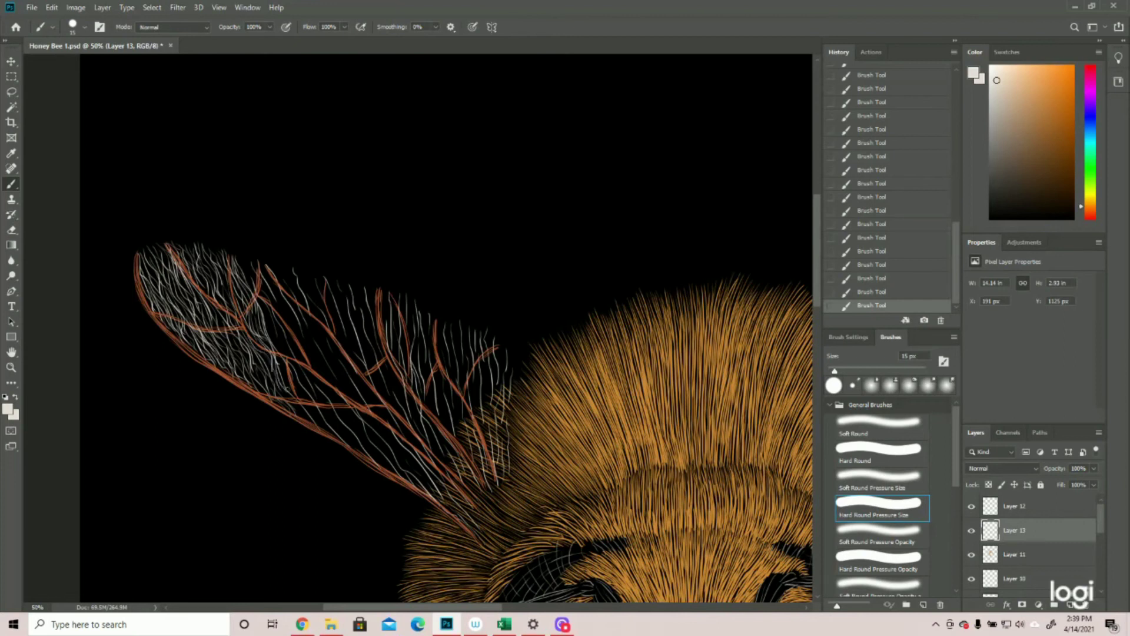
pyautogui.moveTo(305, 416)
pyautogui.mouseDown()
pyautogui.moveTo(284, 390)
pyautogui.moveTo(308, 423)
pyautogui.moveTo(307, 399)
pyautogui.mouseUp()
pyautogui.moveTo(294, 336)
pyautogui.mouseDown()
pyautogui.moveTo(265, 268)
pyautogui.moveTo(247, 255)
pyautogui.mouseUp()
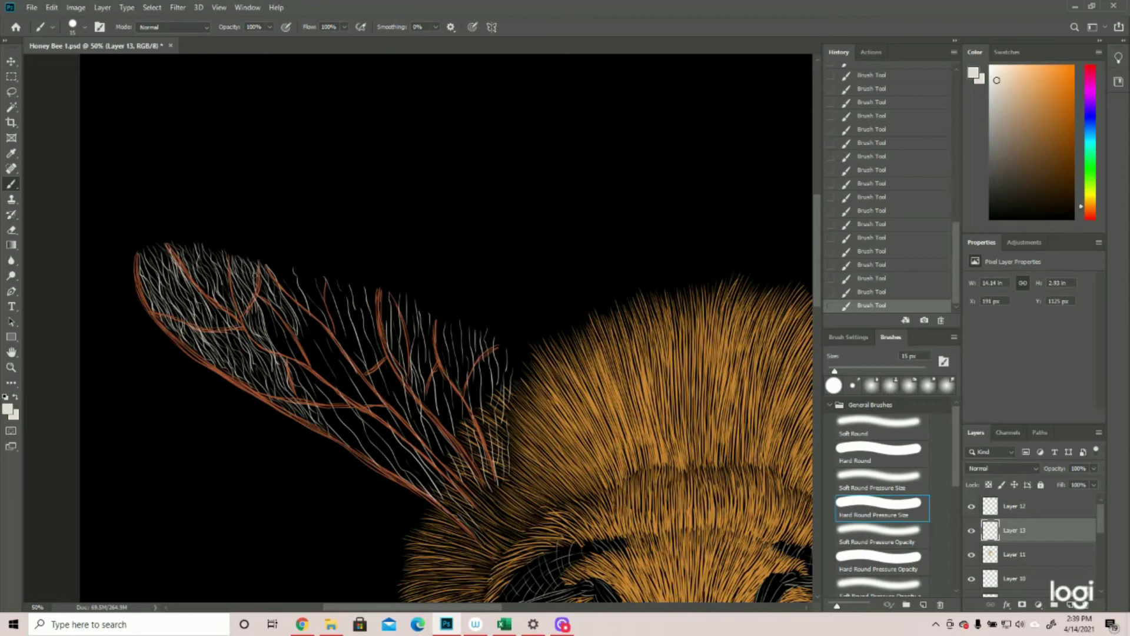
pyautogui.moveTo(293, 297)
pyautogui.mouseDown()
pyautogui.moveTo(278, 270)
pyautogui.moveTo(340, 318)
pyautogui.moveTo(328, 304)
pyautogui.moveTo(339, 334)
pyautogui.mouseUp()
pyautogui.moveTo(321, 279)
pyautogui.mouseDown()
pyautogui.moveTo(310, 308)
pyautogui.moveTo(309, 277)
pyautogui.moveTo(334, 330)
pyautogui.mouseUp()
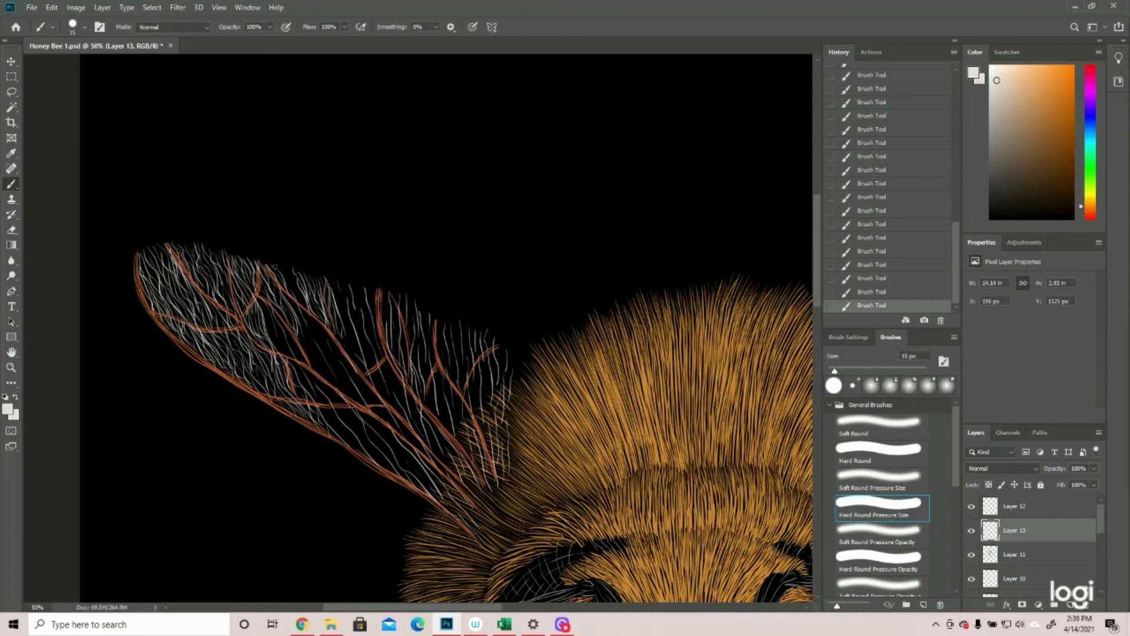
# Step: Paint off-white hairs through the middle of the left-hand wing, from its upper edge along the veins to its base
pyautogui.moveTo(283, 269)
pyautogui.mouseDown()
pyautogui.moveTo(336, 283)
pyautogui.moveTo(353, 322)
pyautogui.moveTo(339, 285)
pyautogui.moveTo(348, 299)
pyautogui.moveTo(348, 288)
pyautogui.moveTo(359, 368)
pyautogui.mouseUp()
pyautogui.moveTo(353, 330); pyautogui.dragTo(369, 382)
pyautogui.moveTo(360, 290); pyautogui.dragTo(380, 365)
pyautogui.moveTo(377, 303); pyautogui.dragTo(436, 417)
pyautogui.moveTo(374, 353); pyautogui.dragTo(407, 409)
pyautogui.moveTo(425, 405); pyautogui.dragTo(467, 479)
pyautogui.moveTo(436, 427); pyautogui.dragTo(454, 473)
pyautogui.moveTo(455, 452); pyautogui.dragTo(479, 498)
pyautogui.moveTo(289, 298)
pyautogui.mouseDown()
pyautogui.moveTo(348, 386)
pyautogui.moveTo(437, 466)
pyautogui.mouseUp()
# Step: Fill the dark gaps between the central veins and the lower edge of the left-hand wing with off-white hairs
pyautogui.scroll(-2, 474, 450)
pyautogui.moveTo(260, 243); pyautogui.dragTo(296, 313)
pyautogui.moveTo(286, 261); pyautogui.dragTo(342, 330)
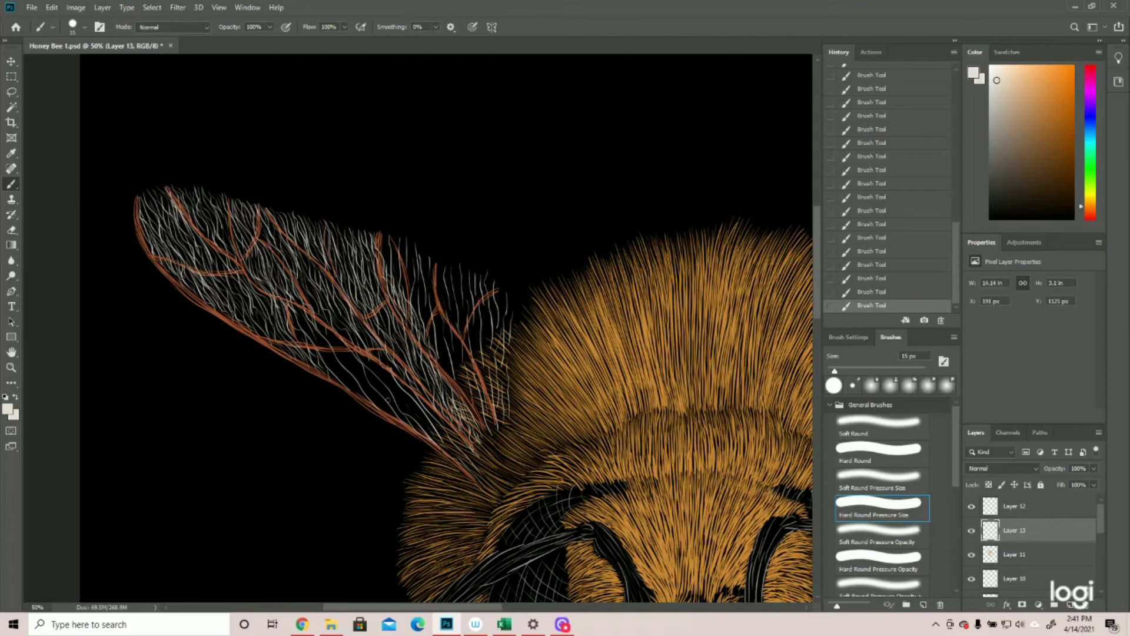
pyautogui.moveTo(296, 309); pyautogui.dragTo(334, 365)
pyautogui.moveTo(310, 328); pyautogui.dragTo(359, 393)
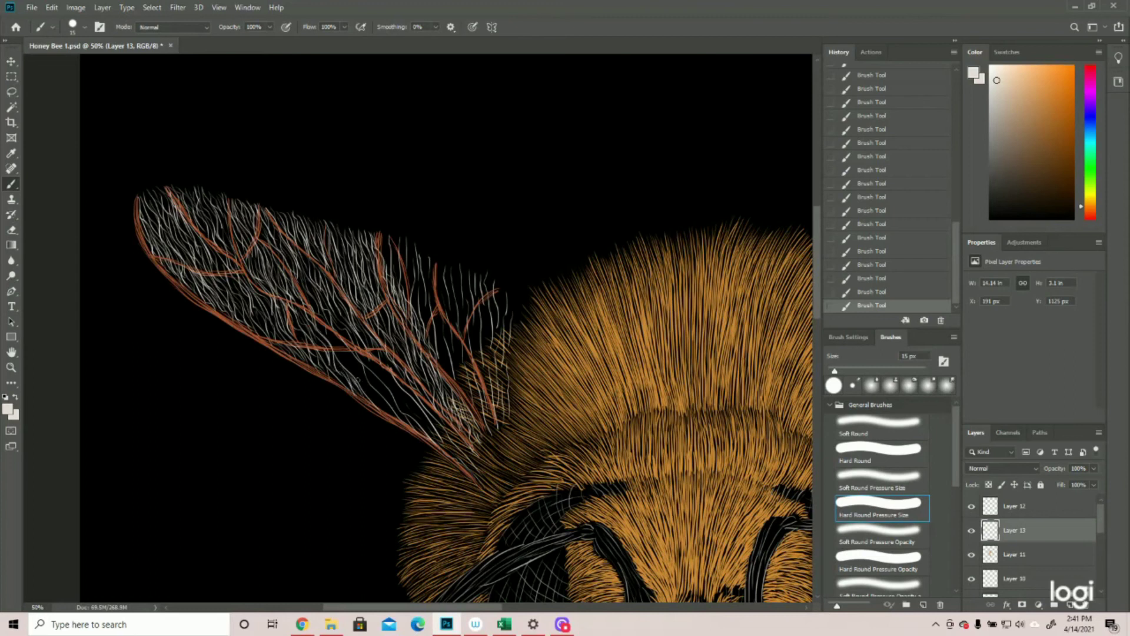
pyautogui.moveTo(317, 348); pyautogui.dragTo(333, 370)
pyautogui.moveTo(331, 335); pyautogui.dragTo(394, 415)
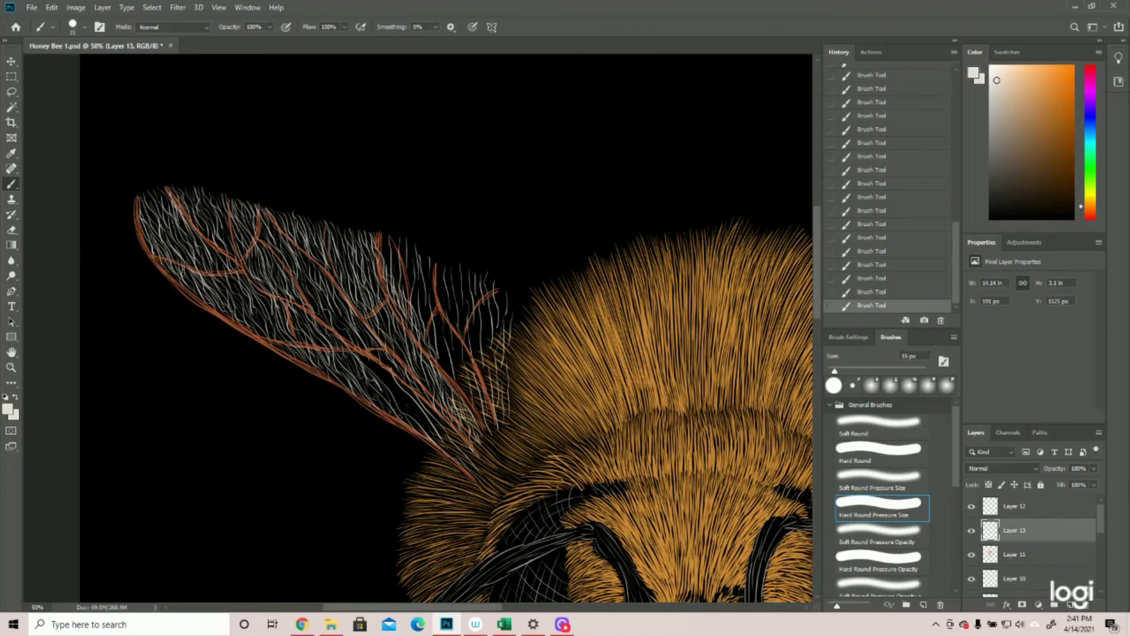
# Step: Extend the off-white hairs along the left-hand wing's lower edge down to the point where it joins the body
pyautogui.moveTo(375, 370)
pyautogui.mouseDown()
pyautogui.moveTo(357, 353)
pyautogui.moveTo(405, 407)
pyautogui.moveTo(411, 390)
pyautogui.mouseUp()
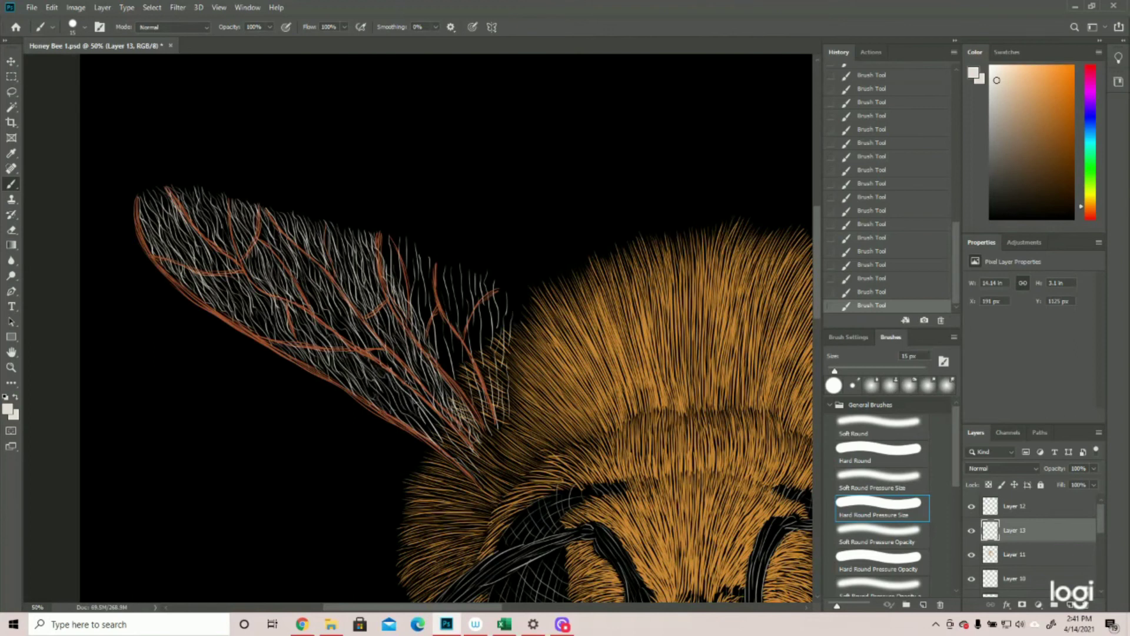
pyautogui.moveTo(443, 426); pyautogui.dragTo(432, 408)
pyautogui.moveTo(462, 443); pyautogui.dragTo(450, 425)
pyautogui.moveTo(475, 471); pyautogui.dragTo(391, 393)
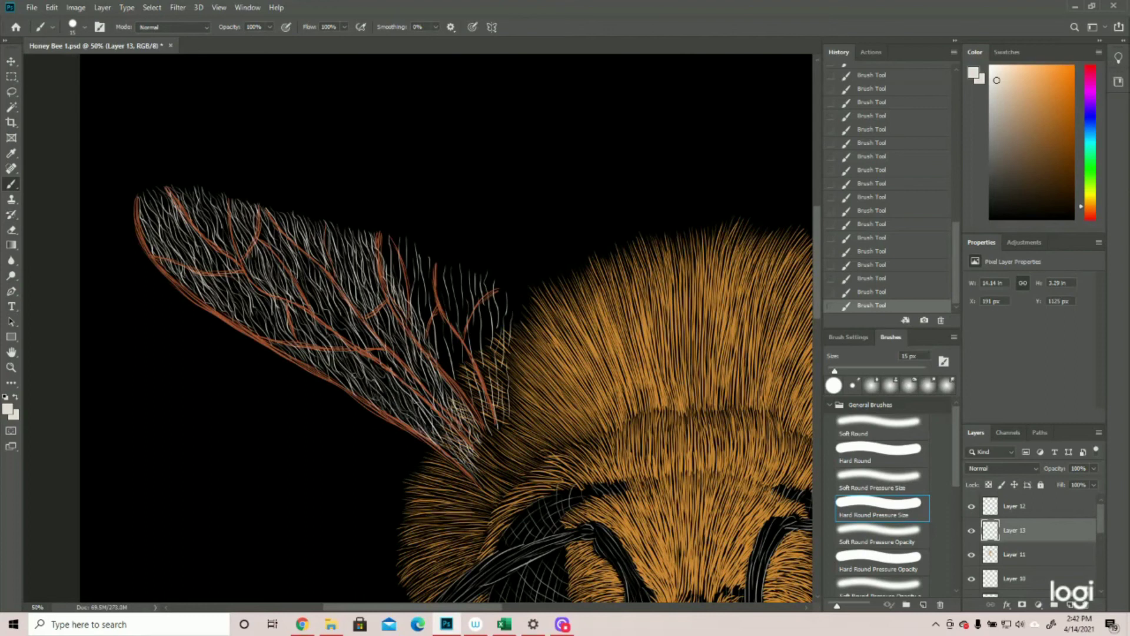
# Step: Paint a dense off-white highlight beside the left-hand wing's long upper vein, from the upper edge down to the base
pyautogui.click(11, 368)
pyautogui.moveTo(392, 337); pyautogui.dragTo(339, 348)
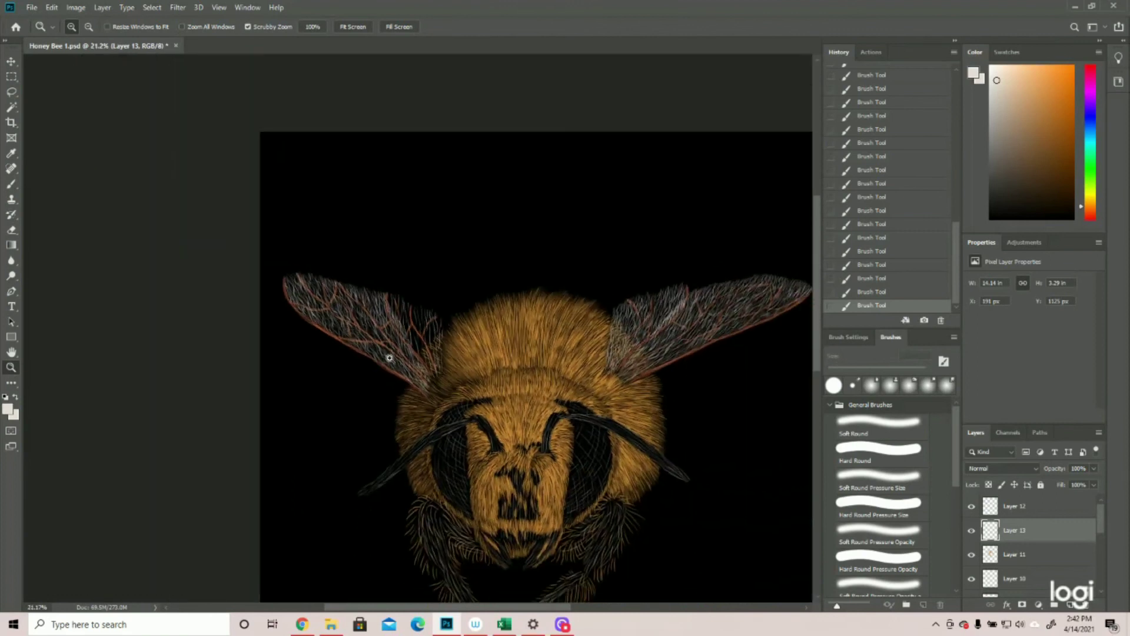
pyautogui.keyDown('alt'); pyautogui.click(437, 393); pyautogui.keyUp('alt')
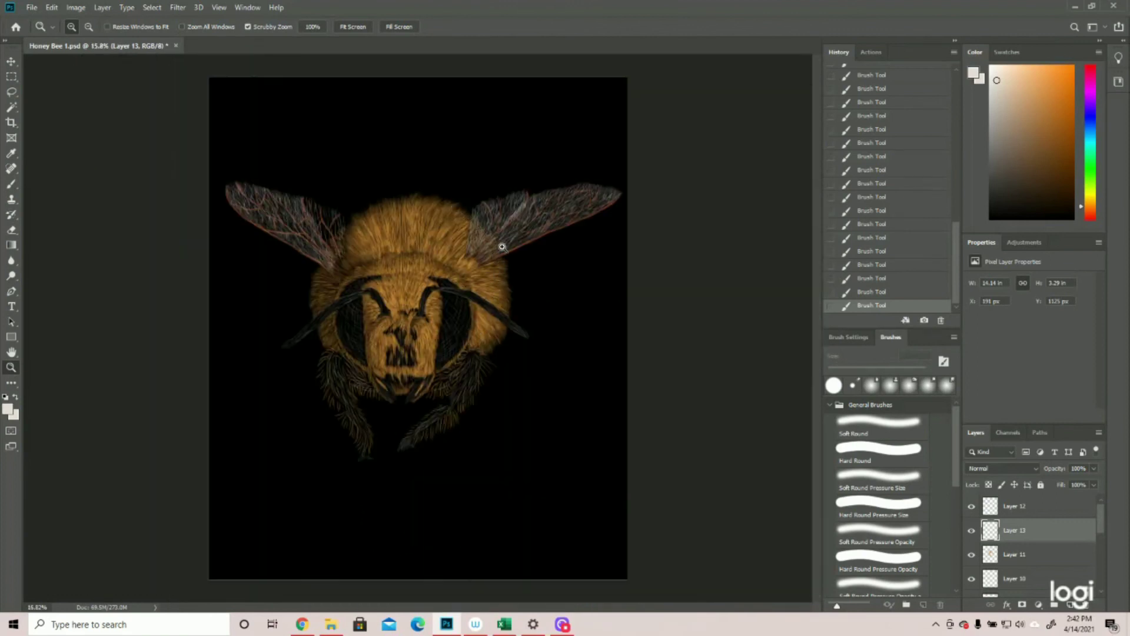
pyautogui.click(419, 160)
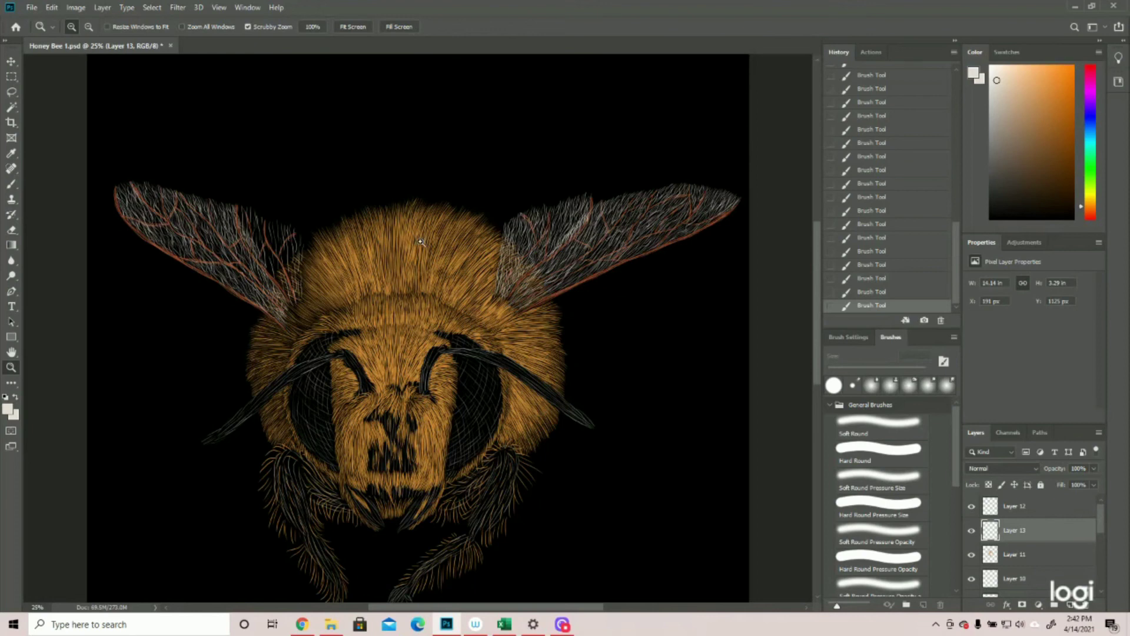
pyautogui.moveTo(421, 241); pyautogui.dragTo(401, 243)
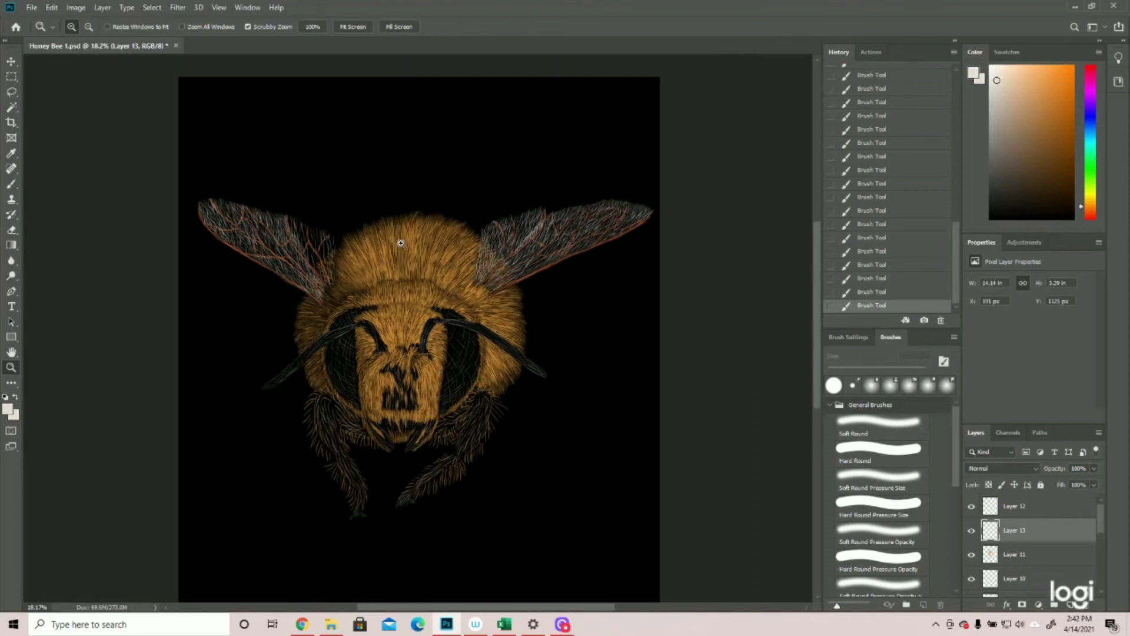
pyautogui.click(291, 183)
pyautogui.click(281, 177)
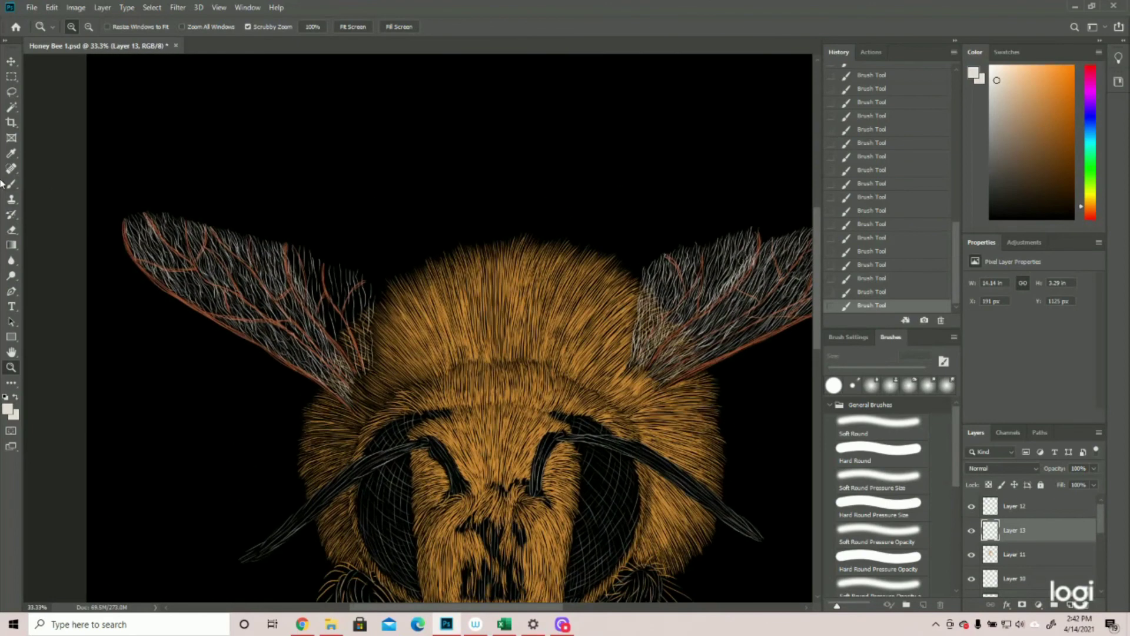
pyautogui.click(15, 185)
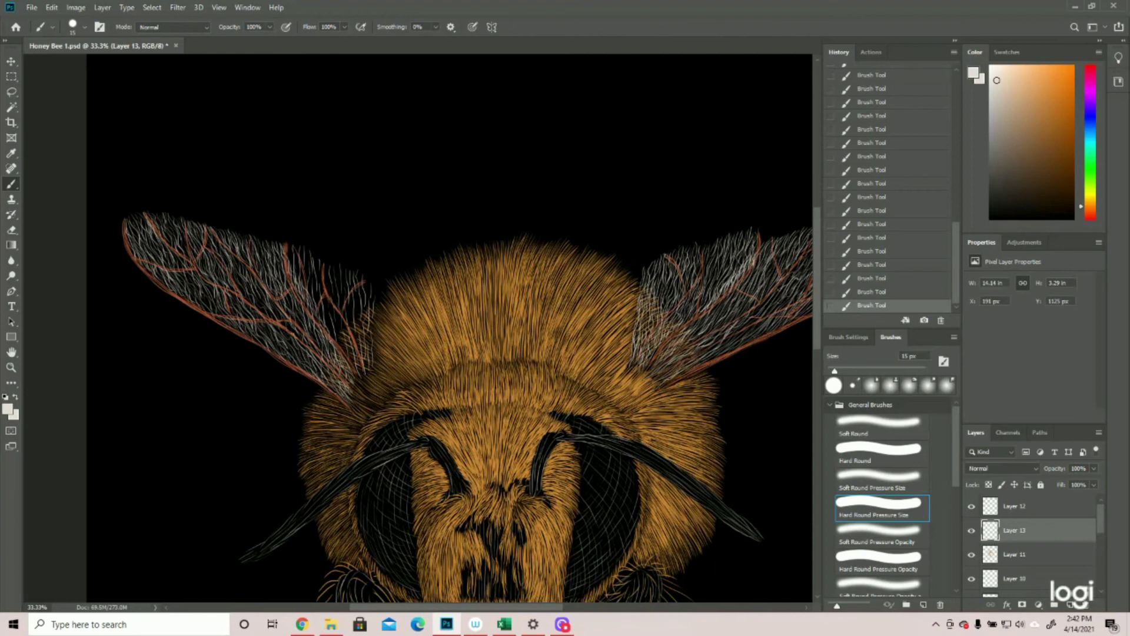
pyautogui.moveTo(291, 244)
pyautogui.mouseDown()
pyautogui.moveTo(291, 286)
pyautogui.moveTo(319, 320)
pyautogui.mouseUp()
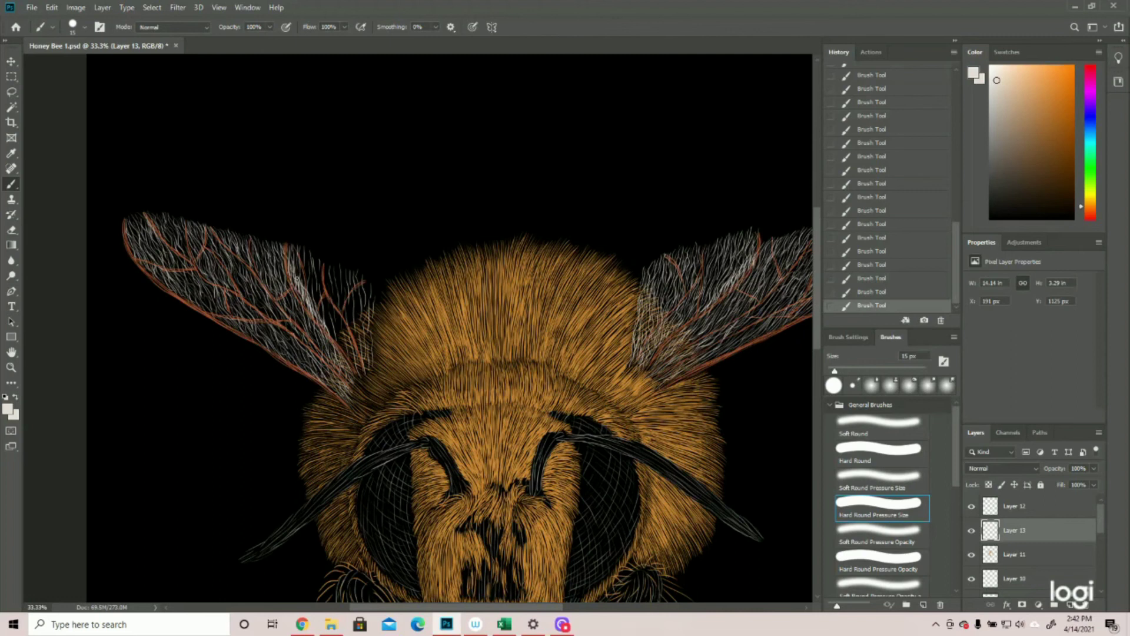
pyautogui.moveTo(301, 246); pyautogui.dragTo(308, 277)
pyautogui.moveTo(313, 276); pyautogui.dragTo(351, 392)
# Step: Fill the left-hand wing's inner lobe with off-white hairs, covering the area where it meets the thorax fur
pyautogui.scroll(1, 320, 294)
pyautogui.moveTo(365, 333); pyautogui.dragTo(374, 406)
pyautogui.moveTo(335, 354); pyautogui.dragTo(353, 403)
pyautogui.moveTo(359, 311)
pyautogui.mouseDown()
pyautogui.moveTo(372, 373)
pyautogui.moveTo(364, 390)
pyautogui.mouseUp()
pyautogui.moveTo(339, 309); pyautogui.dragTo(355, 365)
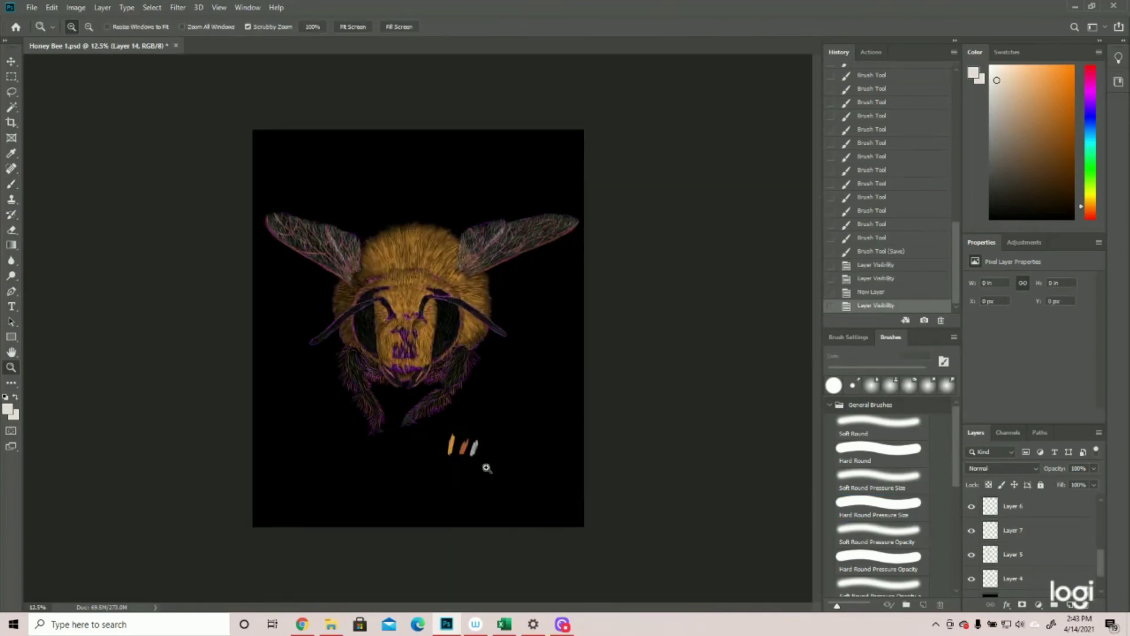
# Step: Sample the grey reference swatch below the bee as the foreground colour
pyautogui.click(488, 467)
pyautogui.click(8, 408)
pyautogui.click(479, 395)
pyautogui.click(462, 398)
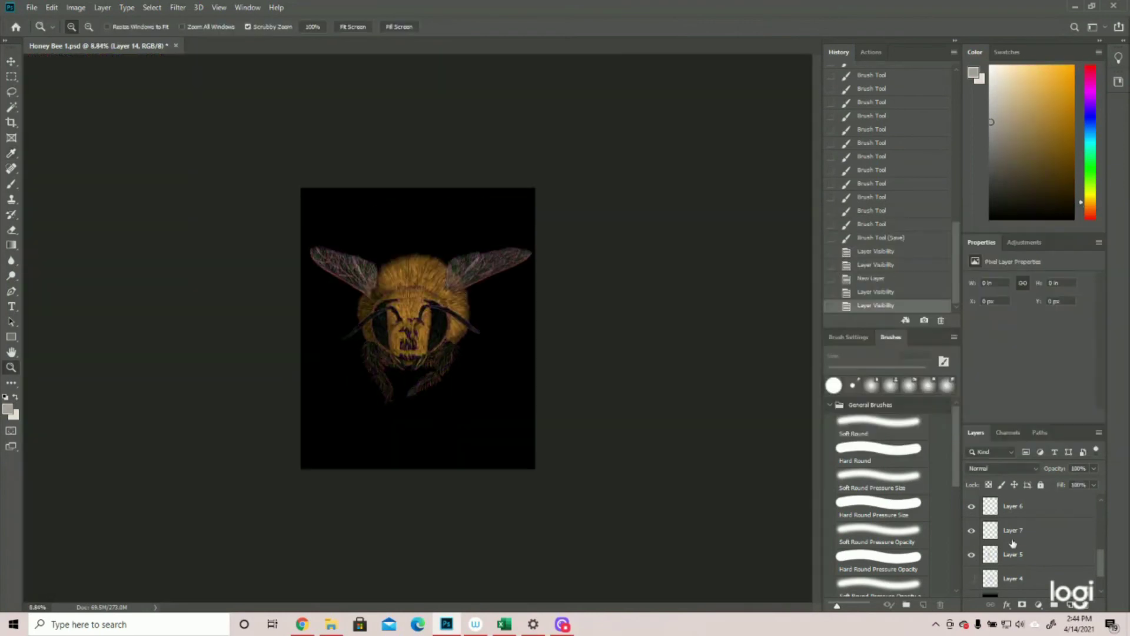
# Step: Paint grey hairs along the right-hand antenna on Layer 14, from its base above the face out to the tip
pyautogui.scroll(3, 1045, 553)
pyautogui.moveTo(429, 263); pyautogui.dragTo(474, 259)
pyautogui.scroll(-2, 555, 377)
pyautogui.scroll(-1, 556, 377)
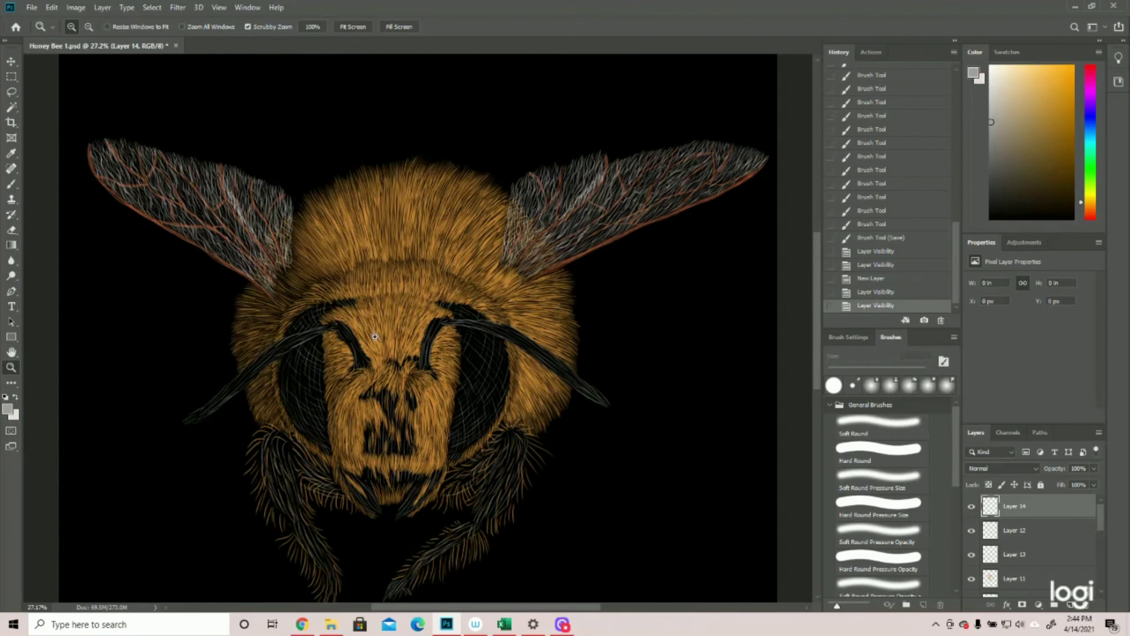
pyautogui.scroll(-3, 659, 412)
pyautogui.moveTo(595, 237); pyautogui.dragTo(616, 237)
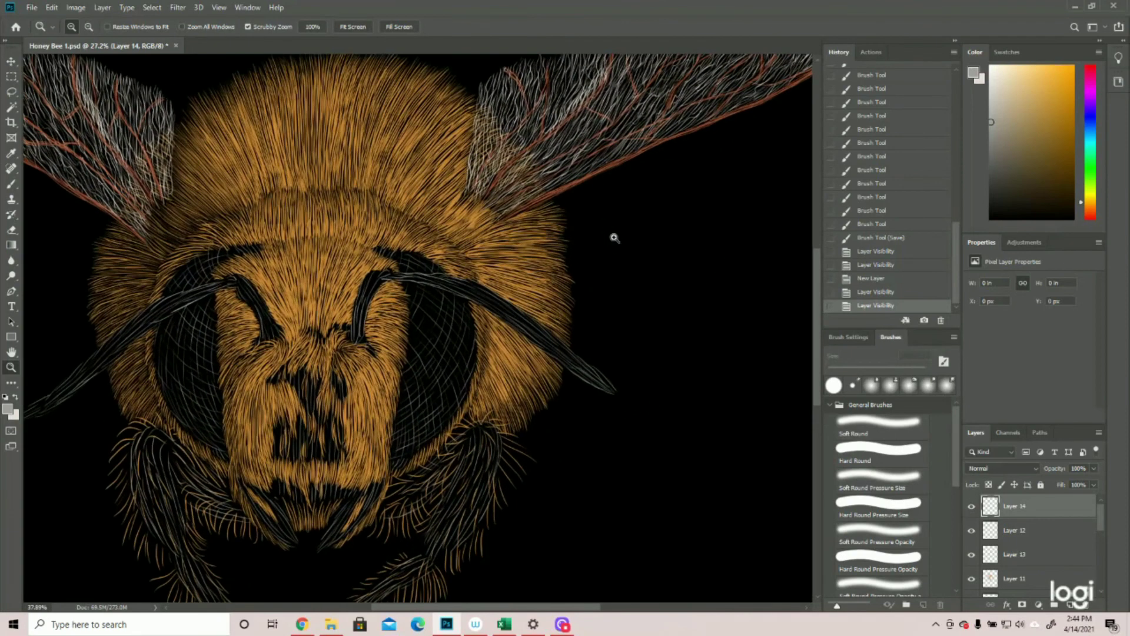
pyautogui.click(11, 185)
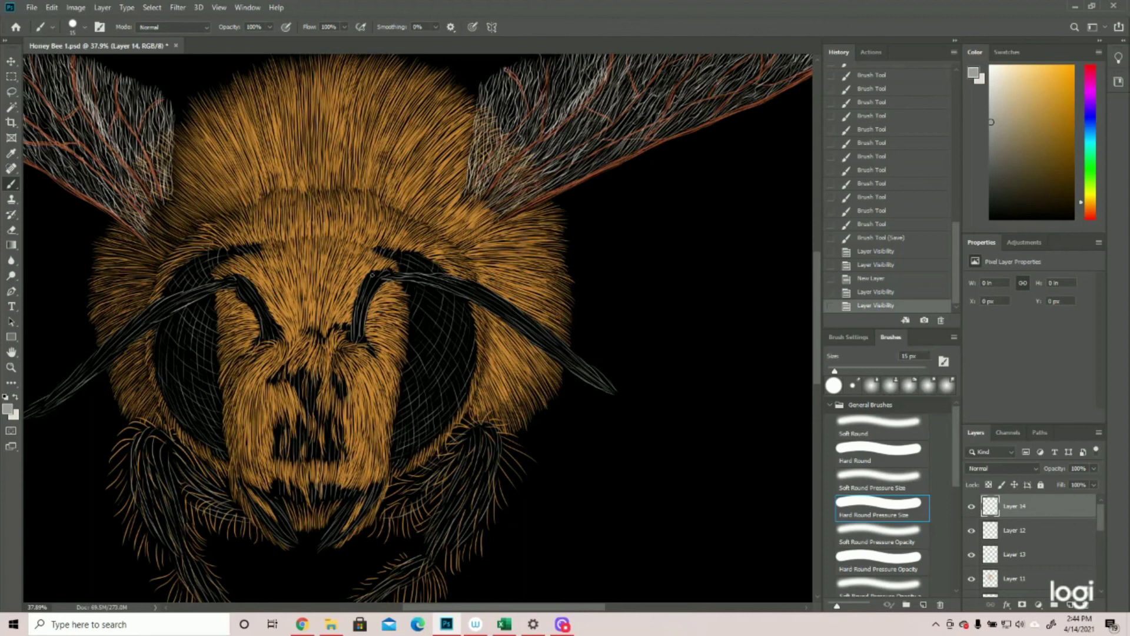
pyautogui.moveTo(372, 274)
pyautogui.mouseDown()
pyautogui.moveTo(356, 327)
pyautogui.moveTo(355, 318)
pyautogui.mouseUp()
pyautogui.moveTo(384, 279)
pyautogui.mouseDown()
pyautogui.moveTo(366, 294)
pyautogui.moveTo(359, 341)
pyautogui.mouseUp()
pyautogui.moveTo(361, 325); pyautogui.dragTo(368, 345)
pyautogui.moveTo(366, 276)
pyautogui.mouseDown()
pyautogui.moveTo(376, 302)
pyautogui.moveTo(459, 293)
pyautogui.moveTo(488, 305)
pyautogui.mouseUp()
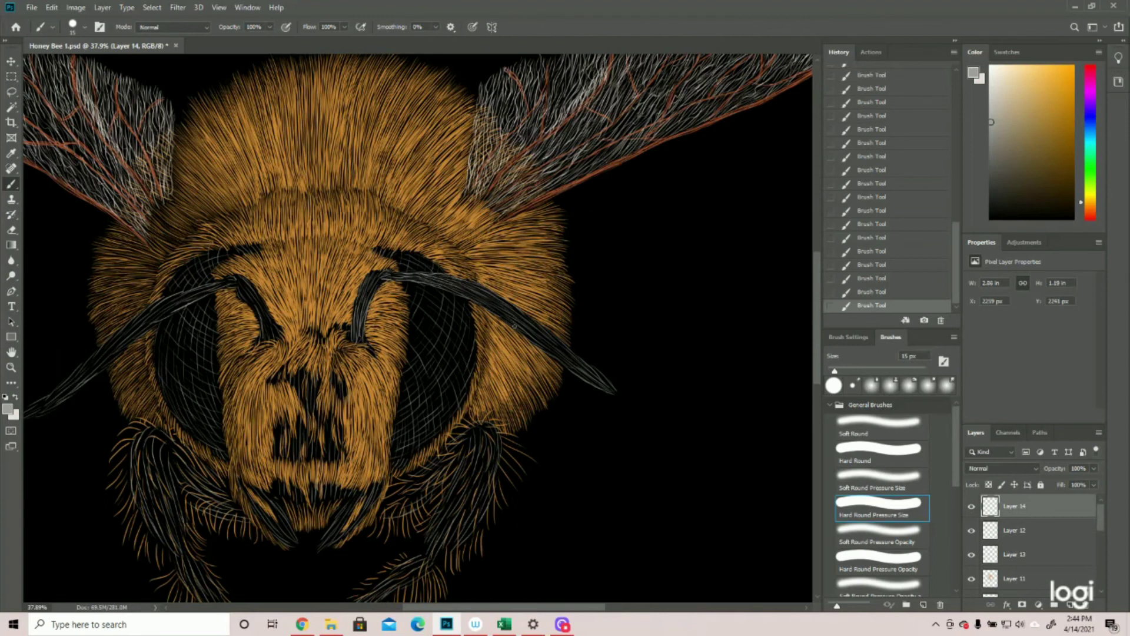
pyautogui.moveTo(544, 345); pyautogui.dragTo(555, 346)
pyautogui.moveTo(578, 374); pyautogui.dragTo(613, 392)
# Step: Paint grey hairs along the left-hand antenna, from the base segment out to the tip
pyautogui.moveTo(470, 607); pyautogui.dragTo(457, 607)
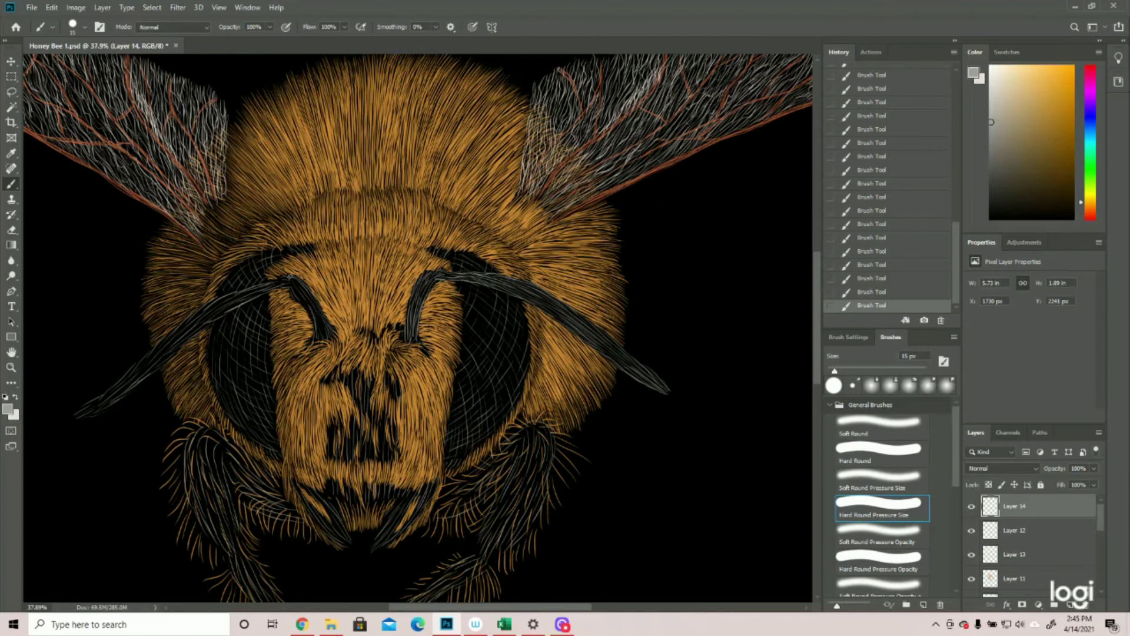
pyautogui.moveTo(306, 297); pyautogui.dragTo(317, 328)
pyautogui.moveTo(309, 313); pyautogui.dragTo(313, 323)
pyautogui.moveTo(284, 278); pyautogui.dragTo(290, 283)
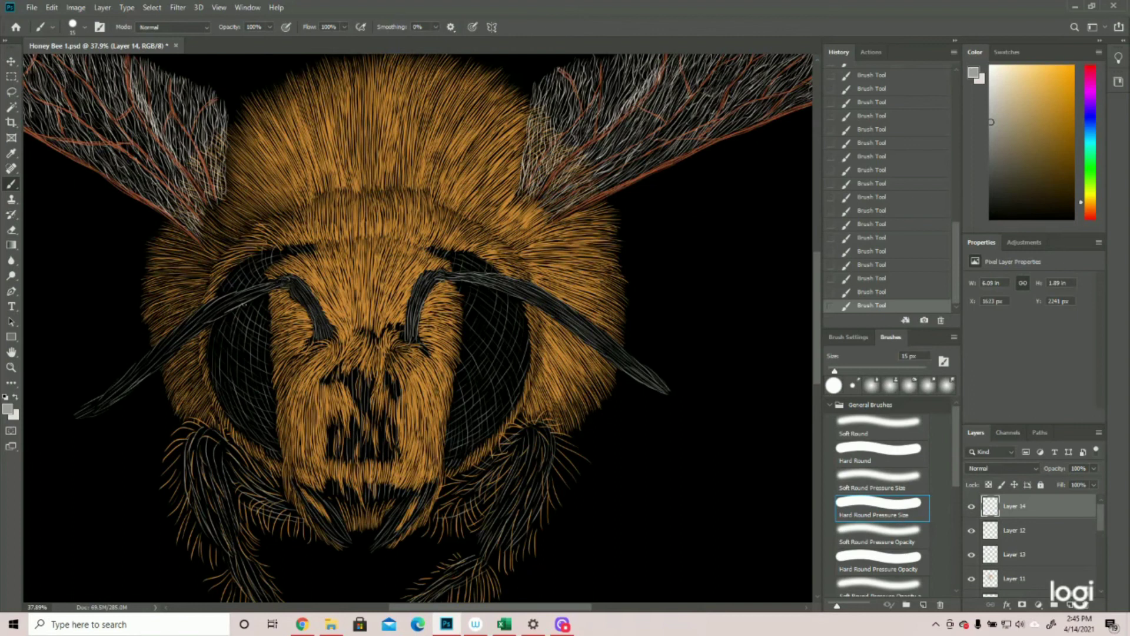
pyautogui.moveTo(246, 302); pyautogui.dragTo(195, 328)
pyautogui.moveTo(219, 303)
pyautogui.mouseDown()
pyautogui.moveTo(173, 334)
pyautogui.moveTo(211, 308)
pyautogui.moveTo(143, 372)
pyautogui.moveTo(169, 346)
pyautogui.moveTo(155, 365)
pyautogui.mouseUp()
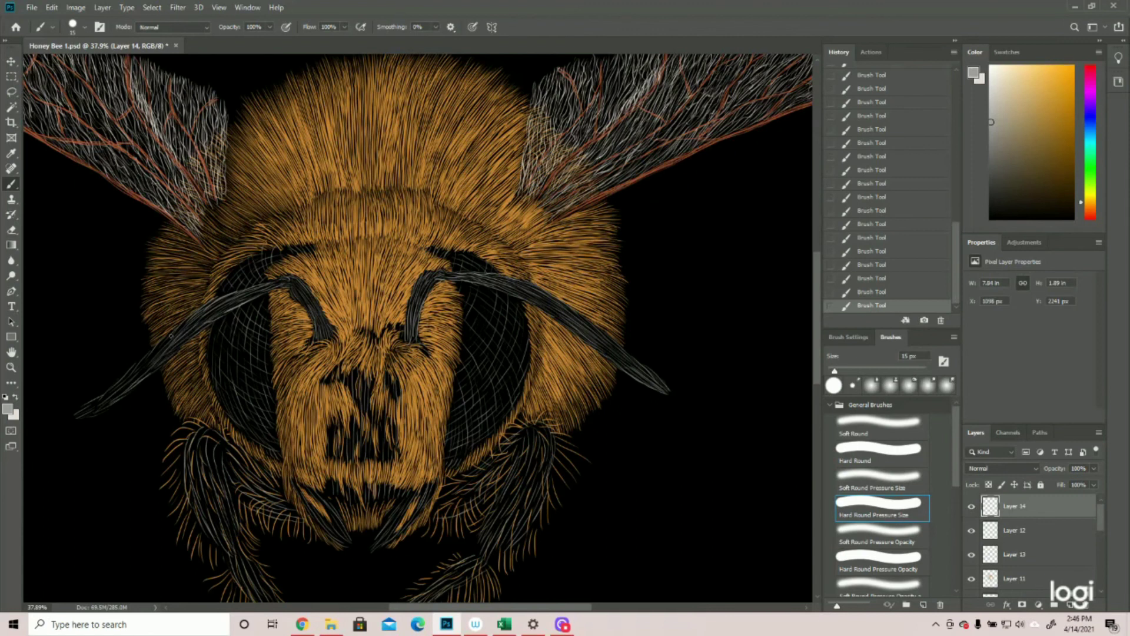
pyautogui.moveTo(186, 324); pyautogui.dragTo(79, 411)
# Step: Duplicate Layer 9 and hide the original layer
pyautogui.scroll(-3, 975, 530)
pyautogui.click(973, 513)
pyautogui.click(973, 513)
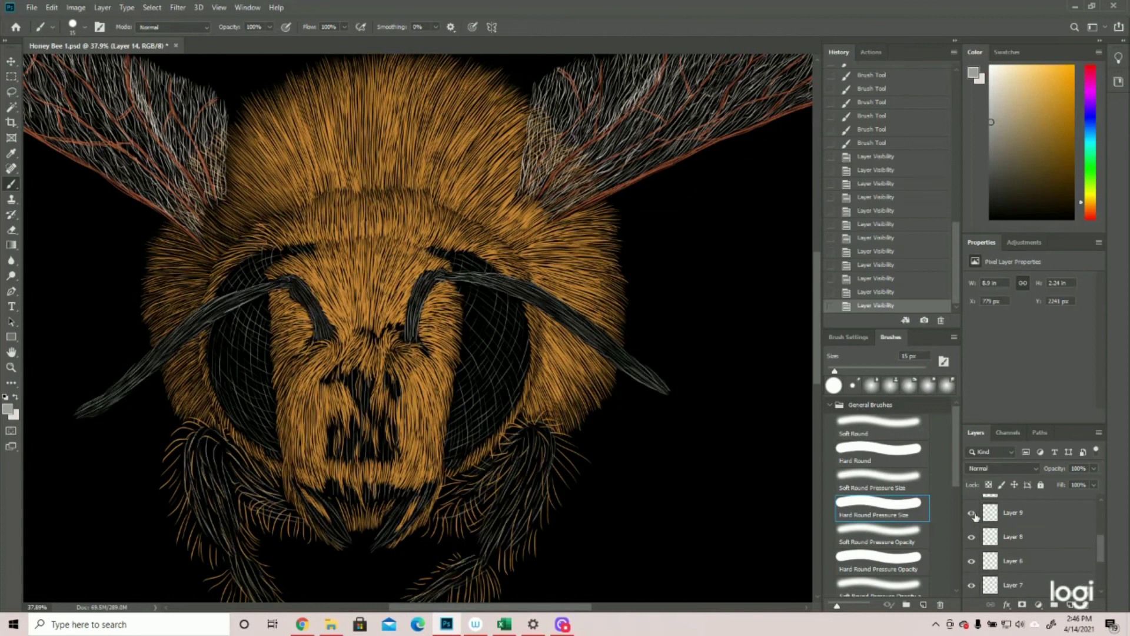
pyautogui.click(1010, 518)
pyautogui.moveTo(1034, 514); pyautogui.dragTo(1069, 605)
pyautogui.click(972, 537)
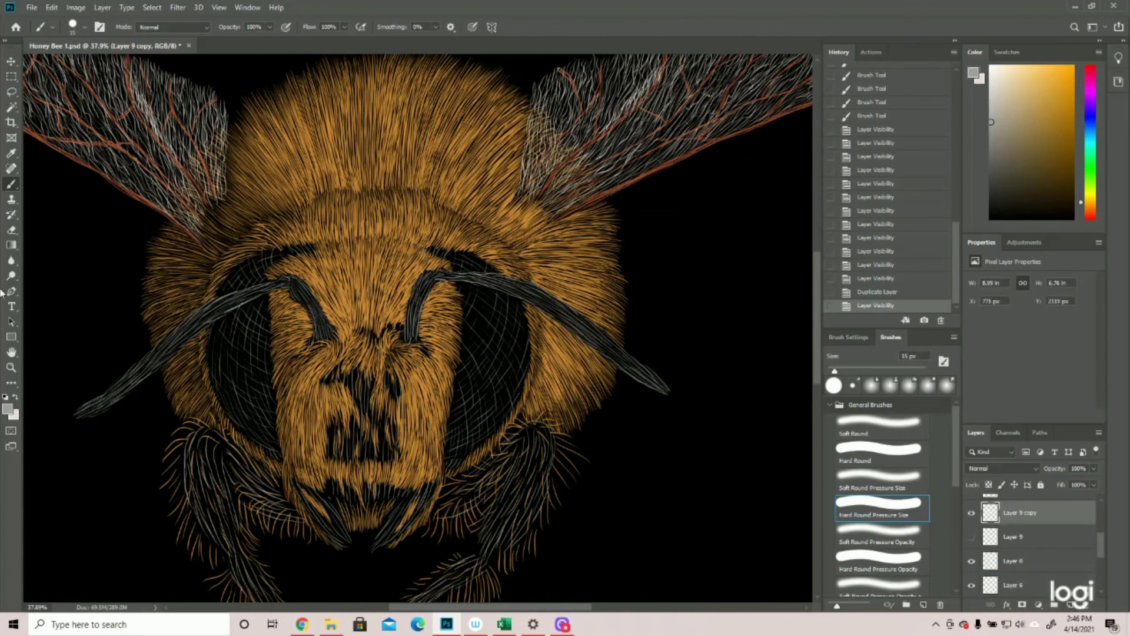
# Step: Lasso the old strokes on each antenna in the Layer 9 copy, delete them and deselect
pyautogui.click(10, 91)
pyautogui.moveTo(423, 271)
pyautogui.mouseDown()
pyautogui.moveTo(474, 263)
pyautogui.moveTo(591, 294)
pyautogui.moveTo(685, 361)
pyautogui.moveTo(710, 443)
pyautogui.moveTo(492, 325)
pyautogui.moveTo(434, 315)
pyautogui.moveTo(411, 348)
pyautogui.moveTo(399, 274)
pyautogui.mouseUp()
pyautogui.press('Delete')
pyautogui.hotkey('ctrl', 'd')
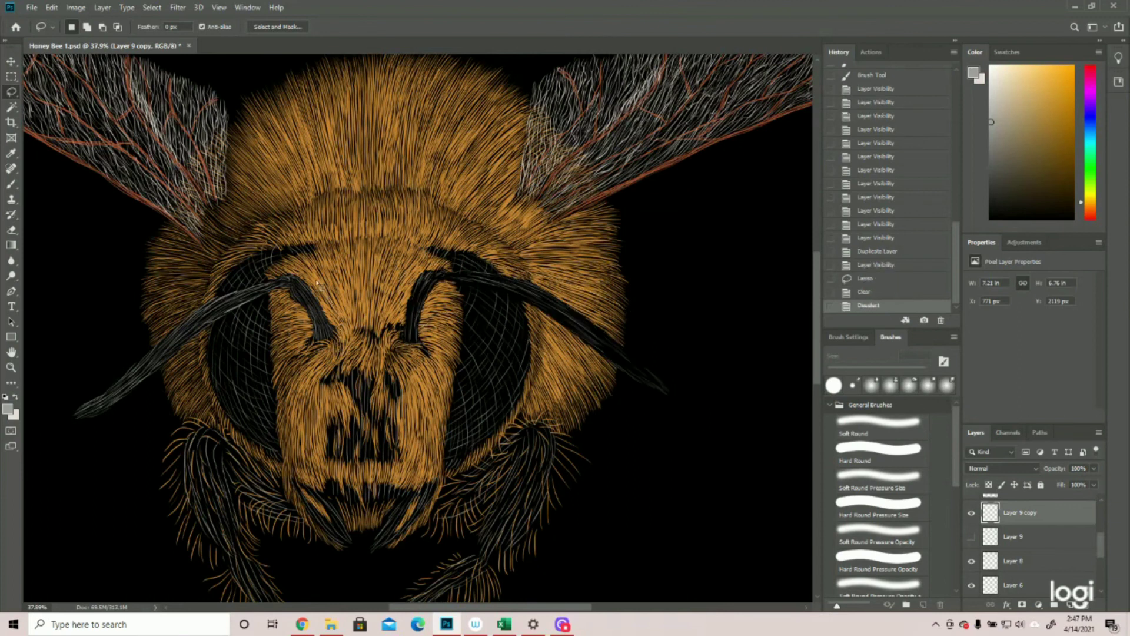
pyautogui.moveTo(287, 269)
pyautogui.mouseDown()
pyautogui.moveTo(159, 309)
pyautogui.moveTo(74, 369)
pyautogui.moveTo(176, 386)
pyautogui.mouseUp()
pyautogui.press('Delete')
pyautogui.hotkey('ctrl', 'd')
# Step: Add more grey hairs along the left-hand antenna and its base segment on Layer 14
pyautogui.scroll(5, 1065, 540)
pyautogui.click(1037, 507)
pyautogui.press('b')
pyautogui.moveTo(277, 288)
pyautogui.mouseDown()
pyautogui.moveTo(209, 314)
pyautogui.moveTo(252, 287)
pyautogui.moveTo(261, 296)
pyautogui.moveTo(200, 321)
pyautogui.mouseUp()
pyautogui.moveTo(203, 319); pyautogui.dragTo(109, 407)
pyautogui.moveTo(298, 288)
pyautogui.mouseDown()
pyautogui.moveTo(318, 309)
pyautogui.moveTo(315, 328)
pyautogui.mouseUp()
# Step: Thicken the grey hairs on the right-hand antenna's base segment and along its full length to the tip
pyautogui.moveTo(436, 275); pyautogui.dragTo(406, 344)
pyautogui.moveTo(415, 318); pyautogui.dragTo(402, 347)
pyautogui.moveTo(446, 276); pyautogui.dragTo(493, 290)
pyautogui.moveTo(447, 275); pyautogui.dragTo(565, 309)
pyautogui.moveTo(547, 307); pyautogui.dragTo(636, 362)
pyautogui.moveTo(585, 334); pyautogui.dragTo(658, 385)
pyautogui.press('z')
pyautogui.hotkey('ctrl', '-')
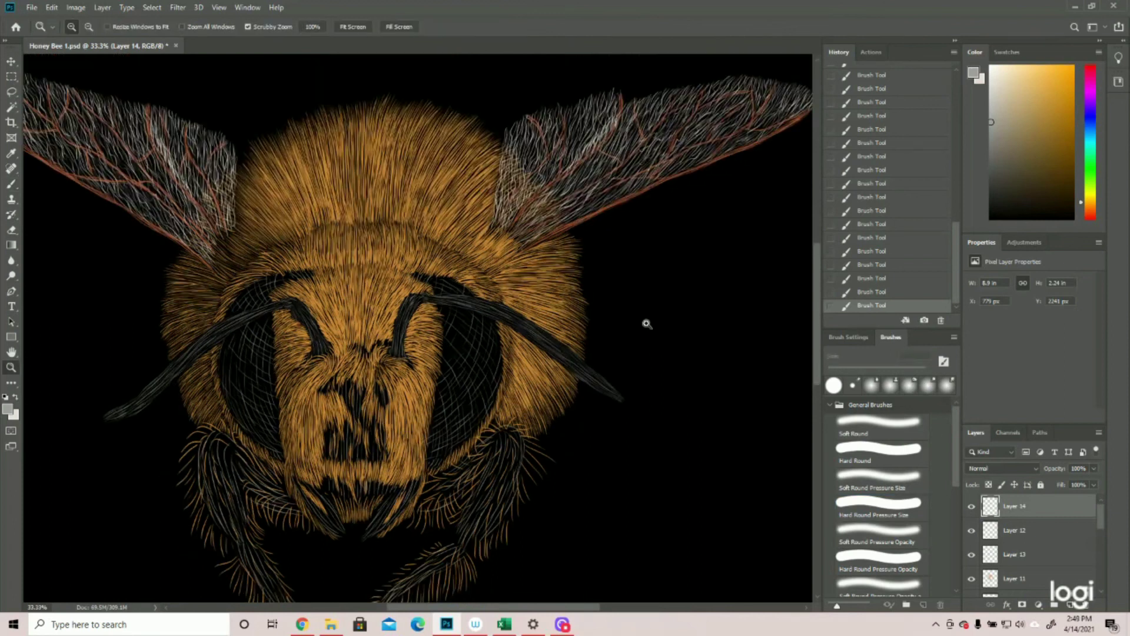
# Step: Create a new layer above Layer 14 and paint a second pass of grey hairs on the right-hand antenna
pyautogui.click(1069, 605)
pyautogui.click(7, 190)
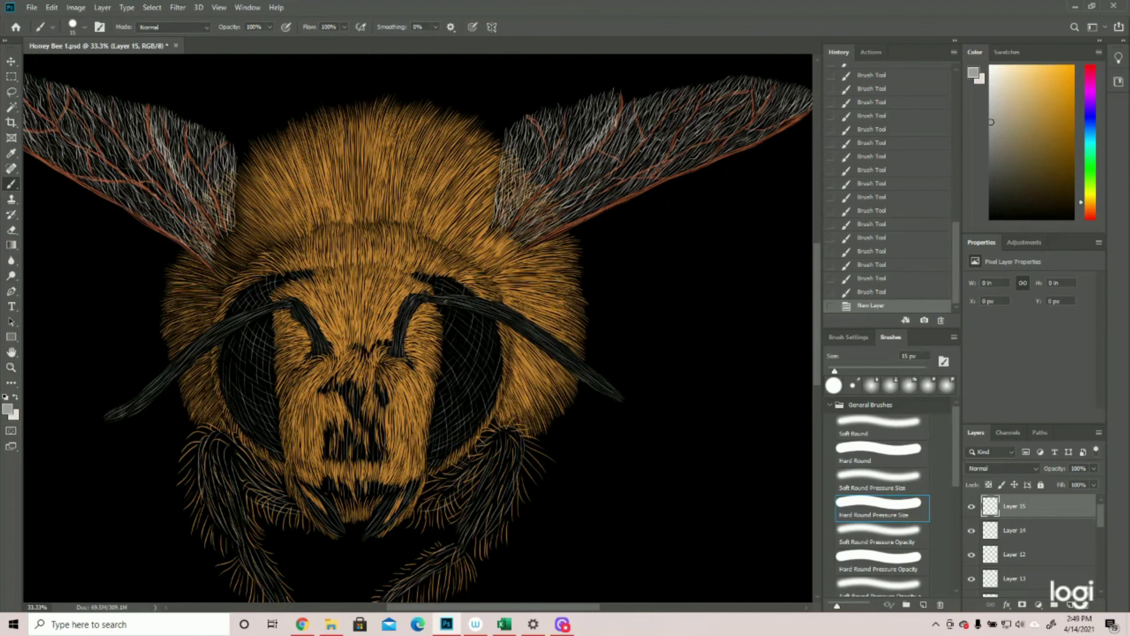
pyautogui.moveTo(442, 299); pyautogui.dragTo(510, 309)
pyautogui.moveTo(503, 303); pyautogui.dragTo(547, 346)
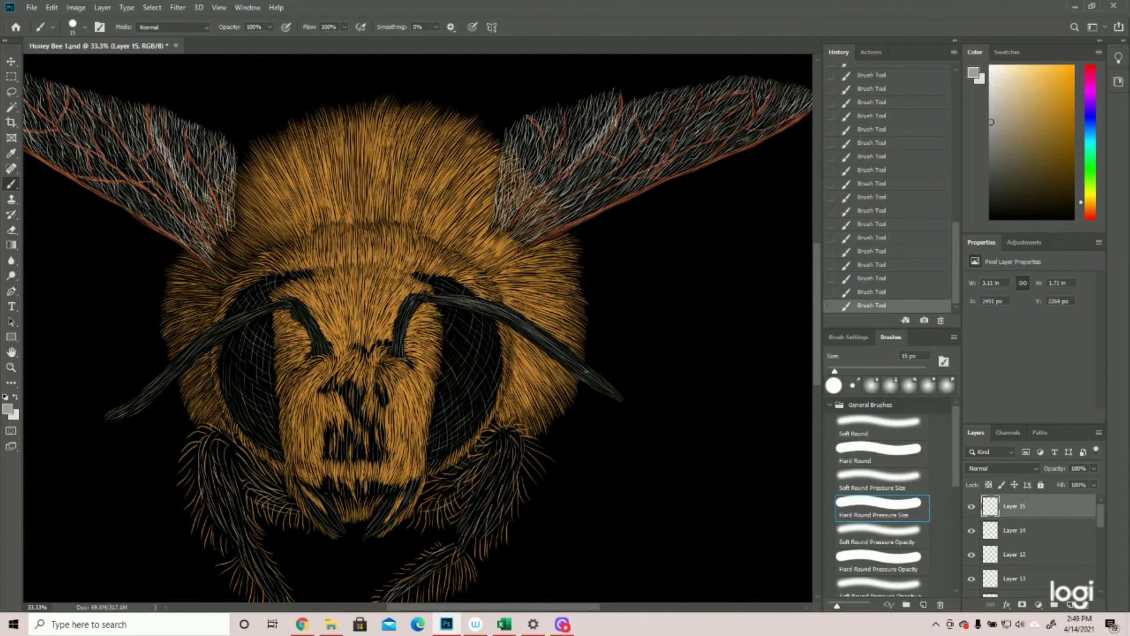
pyautogui.moveTo(557, 343); pyautogui.dragTo(539, 330)
pyautogui.moveTo(425, 296); pyautogui.dragTo(400, 347)
# Step: Paint a second pass of grey hairs on the left-hand antenna, covering its base segment and outer length
pyautogui.moveTo(310, 305); pyautogui.dragTo(302, 322)
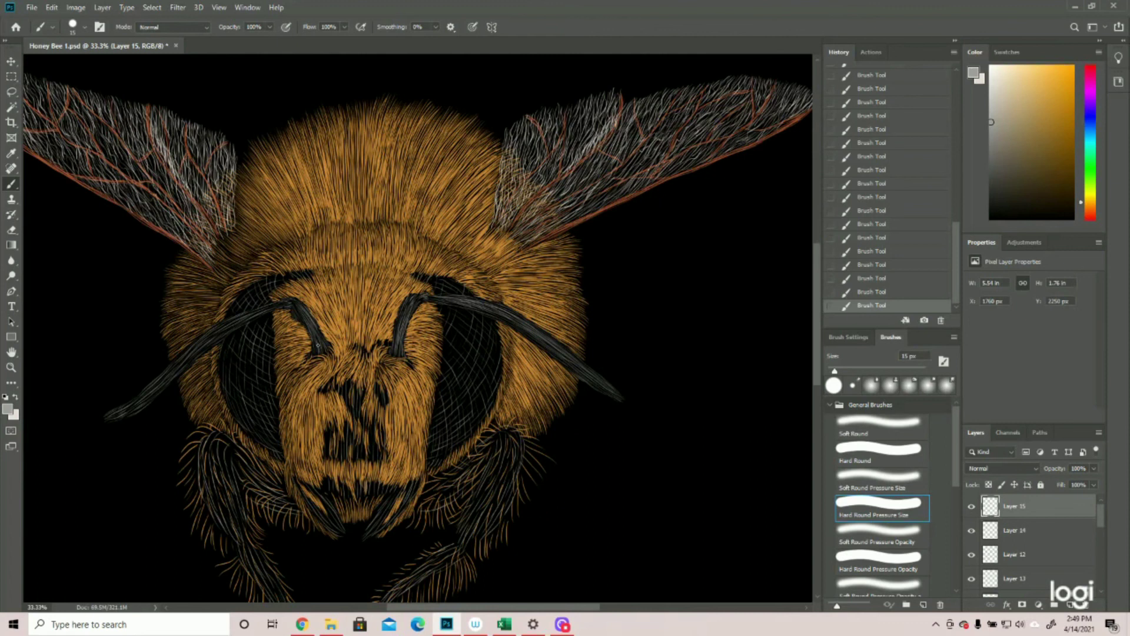
pyautogui.moveTo(314, 324); pyautogui.dragTo(287, 302)
pyautogui.moveTo(247, 316)
pyautogui.mouseDown()
pyautogui.moveTo(207, 341)
pyautogui.moveTo(242, 316)
pyautogui.moveTo(216, 329)
pyautogui.moveTo(236, 325)
pyautogui.moveTo(114, 415)
pyautogui.mouseUp()
pyautogui.moveTo(189, 356); pyautogui.dragTo(130, 412)
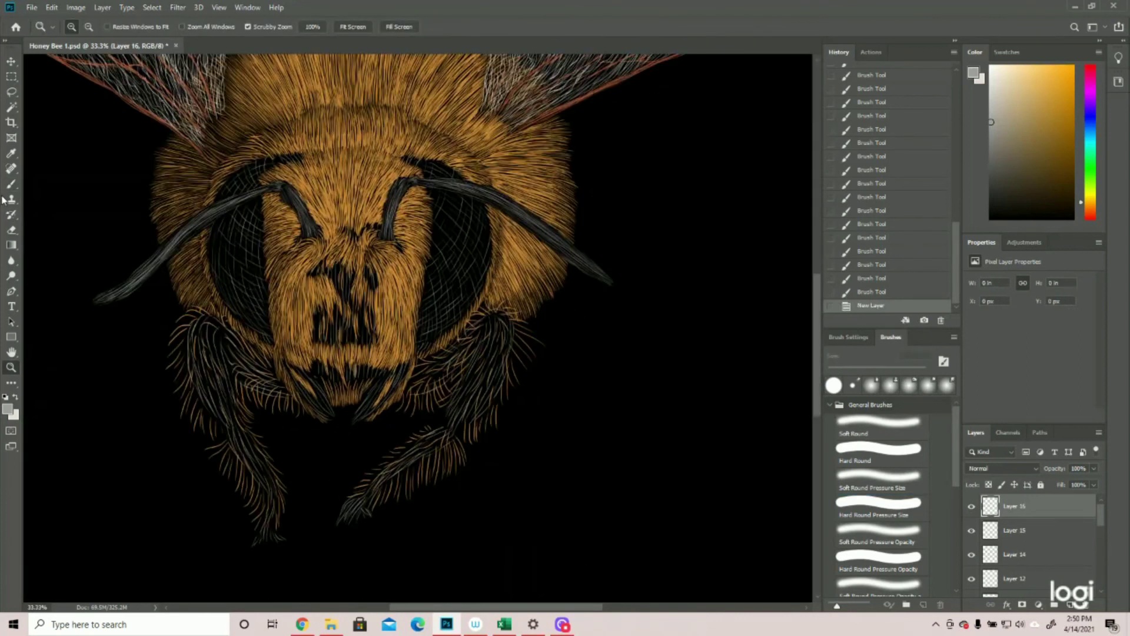
# Step: Paint dense grey hairs on Layer 16 over the right-hand leg's inner segment and upper section
pyautogui.click(11, 184)
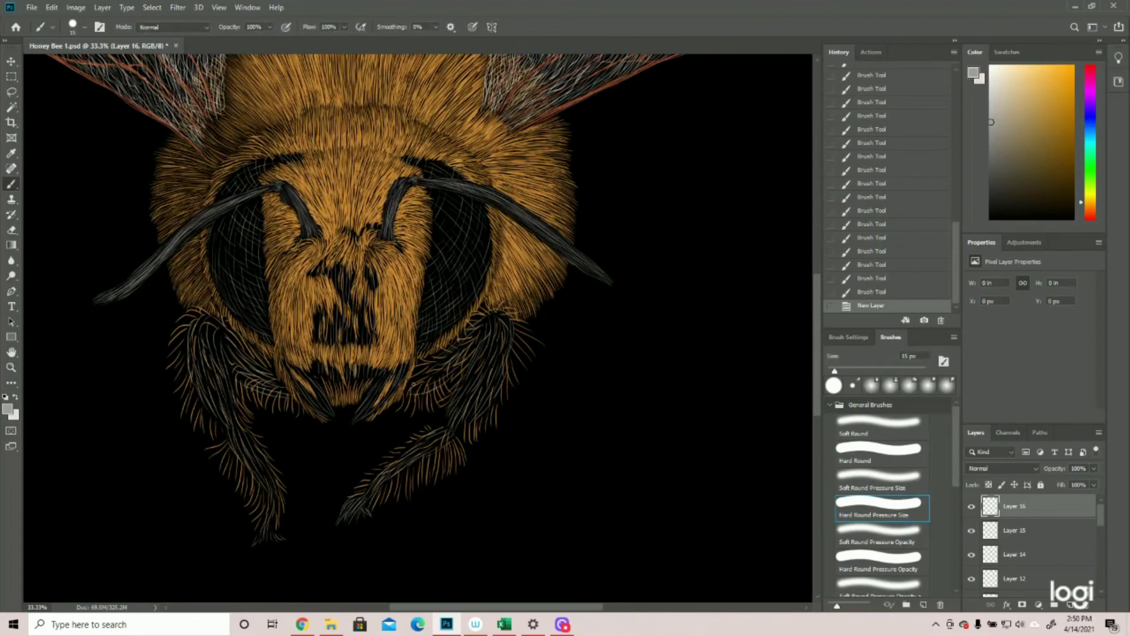
pyautogui.moveTo(405, 392)
pyautogui.mouseDown()
pyautogui.moveTo(435, 390)
pyautogui.moveTo(466, 364)
pyautogui.moveTo(441, 379)
pyautogui.mouseUp()
pyautogui.moveTo(431, 382)
pyautogui.mouseDown()
pyautogui.moveTo(465, 356)
pyautogui.moveTo(444, 376)
pyautogui.moveTo(434, 360)
pyautogui.moveTo(494, 312)
pyautogui.mouseUp()
pyautogui.moveTo(478, 374); pyautogui.dragTo(488, 327)
pyautogui.moveTo(451, 430); pyautogui.dragTo(463, 402)
pyautogui.moveTo(492, 368); pyautogui.dragTo(497, 327)
pyautogui.moveTo(478, 400)
pyautogui.mouseDown()
pyautogui.moveTo(470, 377)
pyautogui.moveTo(508, 325)
pyautogui.mouseUp()
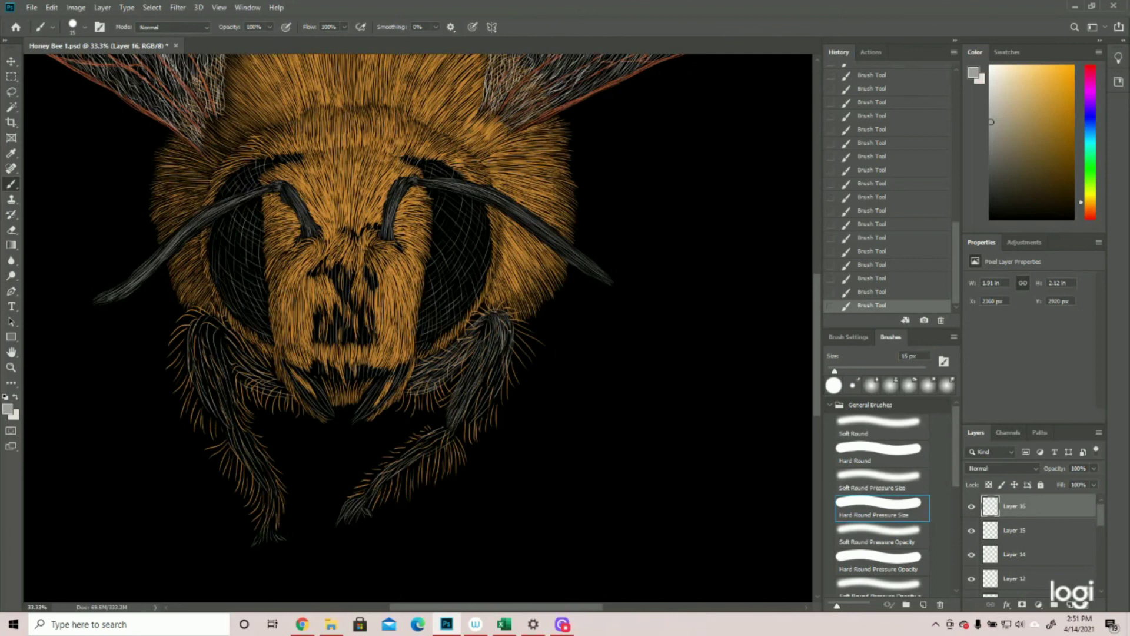
pyautogui.moveTo(499, 396); pyautogui.dragTo(505, 367)
pyautogui.moveTo(474, 433)
pyautogui.mouseDown()
pyautogui.moveTo(459, 382)
pyautogui.moveTo(499, 358)
pyautogui.moveTo(494, 383)
pyautogui.mouseUp()
pyautogui.moveTo(487, 344); pyautogui.dragTo(485, 318)
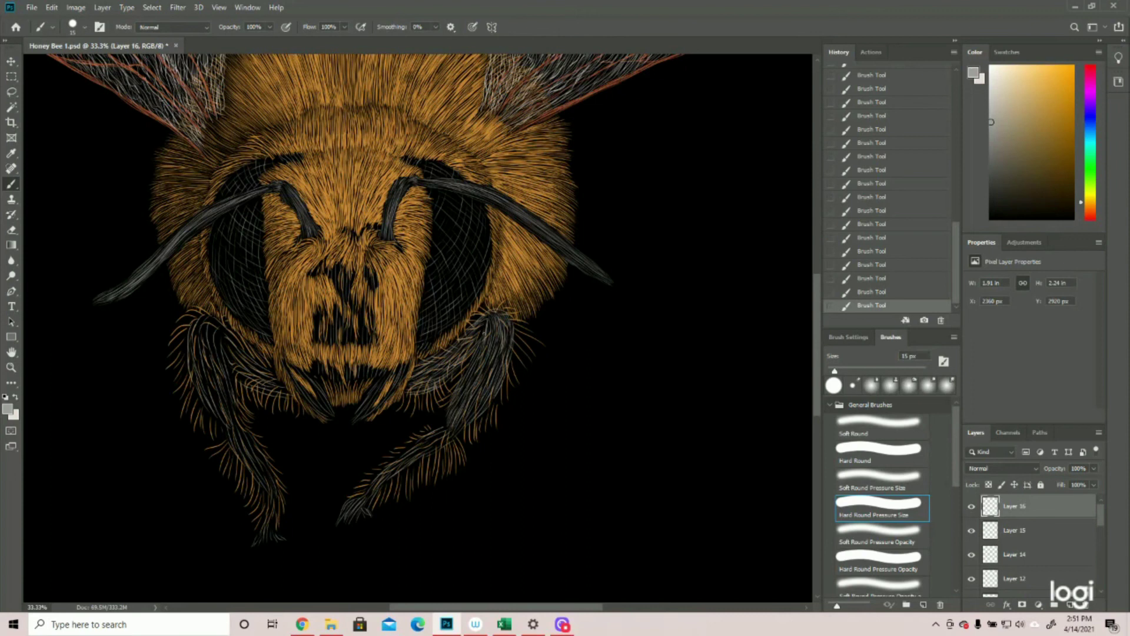
pyautogui.click(876, 280)
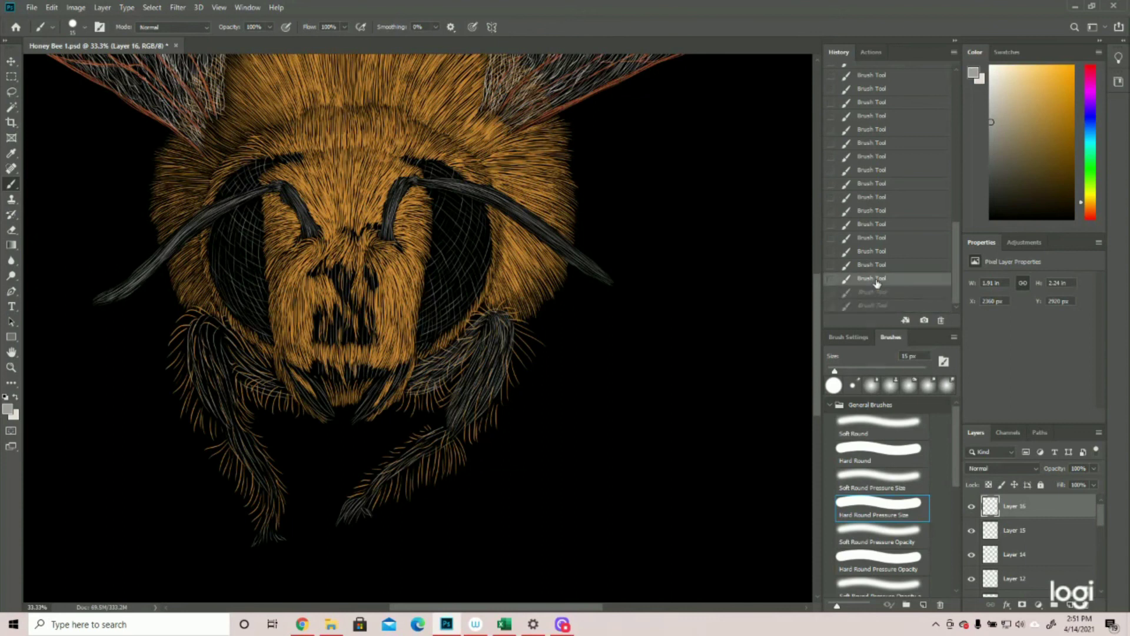
pyautogui.click(876, 305)
# Step: Extend the grey hairs down the right-hand leg's lower section to the foot
pyautogui.scroll(-2, 418, 328)
pyautogui.moveTo(448, 371); pyautogui.dragTo(410, 393)
pyautogui.moveTo(384, 412); pyautogui.dragTo(356, 454)
# Step: Paint grey hairs over the whole left-hand leg, from the inner segment and upper section down to the foot
pyautogui.moveTo(224, 265); pyautogui.dragTo(282, 327)
pyautogui.moveTo(230, 277); pyautogui.dragTo(268, 318)
pyautogui.moveTo(200, 312); pyautogui.dragTo(195, 250)
pyautogui.moveTo(227, 330); pyautogui.dragTo(211, 264)
pyautogui.moveTo(215, 353); pyautogui.dragTo(209, 256)
pyautogui.moveTo(242, 356); pyautogui.dragTo(259, 389)
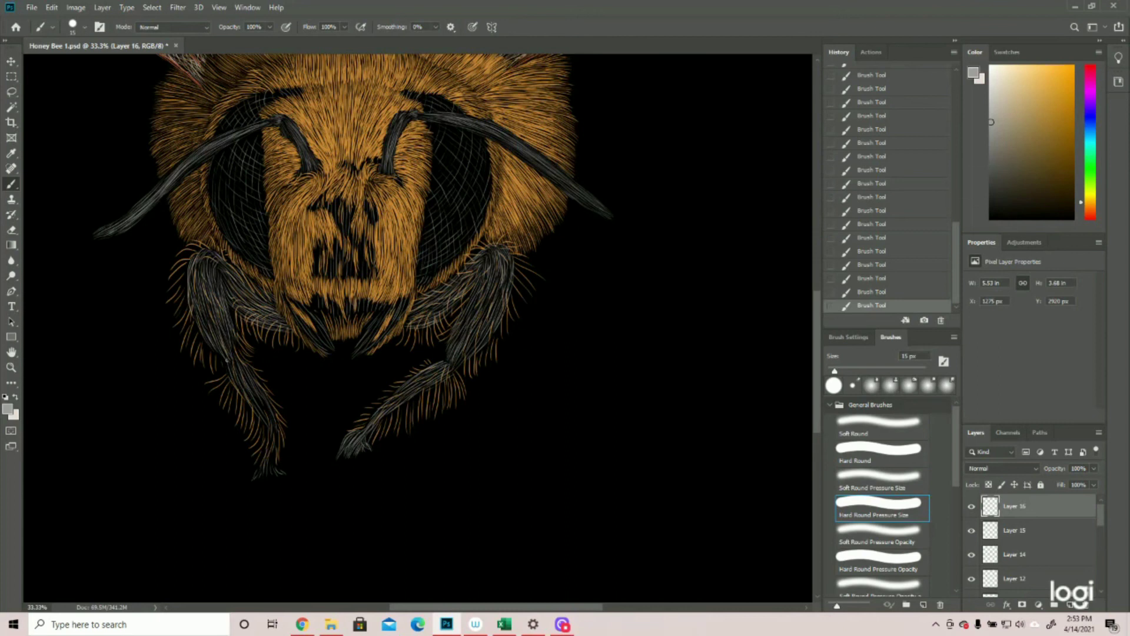
pyautogui.moveTo(266, 418); pyautogui.dragTo(257, 394)
pyautogui.moveTo(272, 449); pyautogui.dragTo(262, 396)
pyautogui.moveTo(281, 474); pyautogui.dragTo(269, 451)
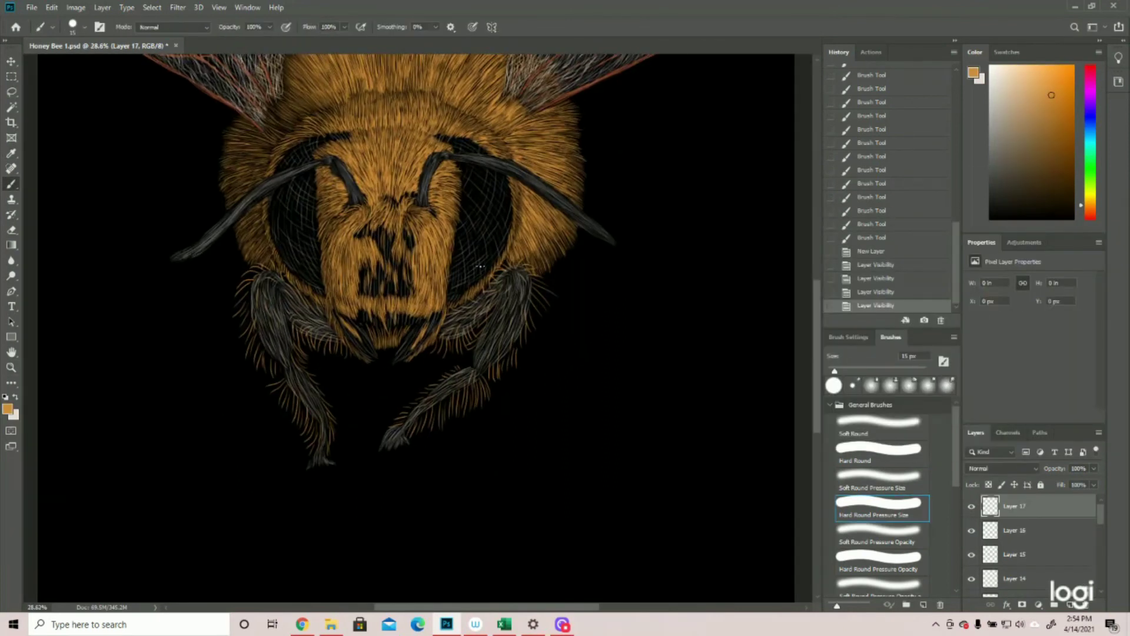
# Step: Paint orange hairs on Layer 17 over the right-hand leg's inner segment, starting beside the mouth
pyautogui.moveTo(452, 332); pyautogui.dragTo(435, 351)
pyautogui.moveTo(441, 337)
pyautogui.mouseDown()
pyautogui.moveTo(434, 352)
pyautogui.moveTo(438, 343)
pyautogui.mouseUp()
pyautogui.moveTo(446, 325); pyautogui.dragTo(449, 356)
pyautogui.moveTo(461, 341); pyautogui.dragTo(454, 347)
pyautogui.moveTo(459, 330); pyautogui.dragTo(442, 337)
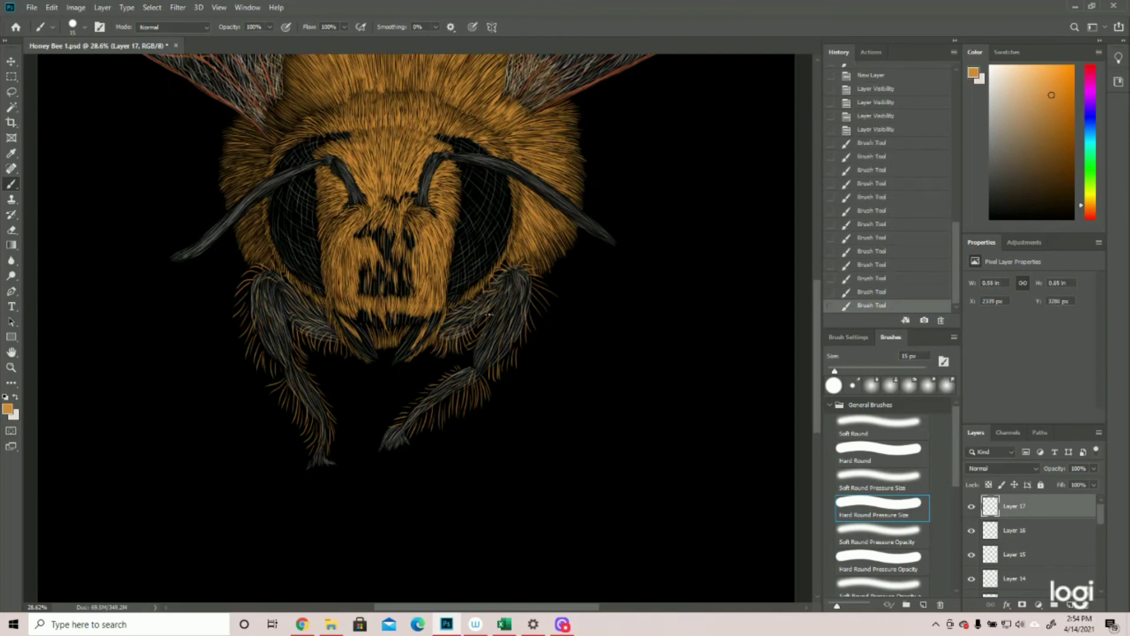
pyautogui.moveTo(490, 298); pyautogui.dragTo(482, 333)
pyautogui.moveTo(487, 315); pyautogui.dragTo(478, 334)
pyautogui.moveTo(482, 310); pyautogui.dragTo(477, 338)
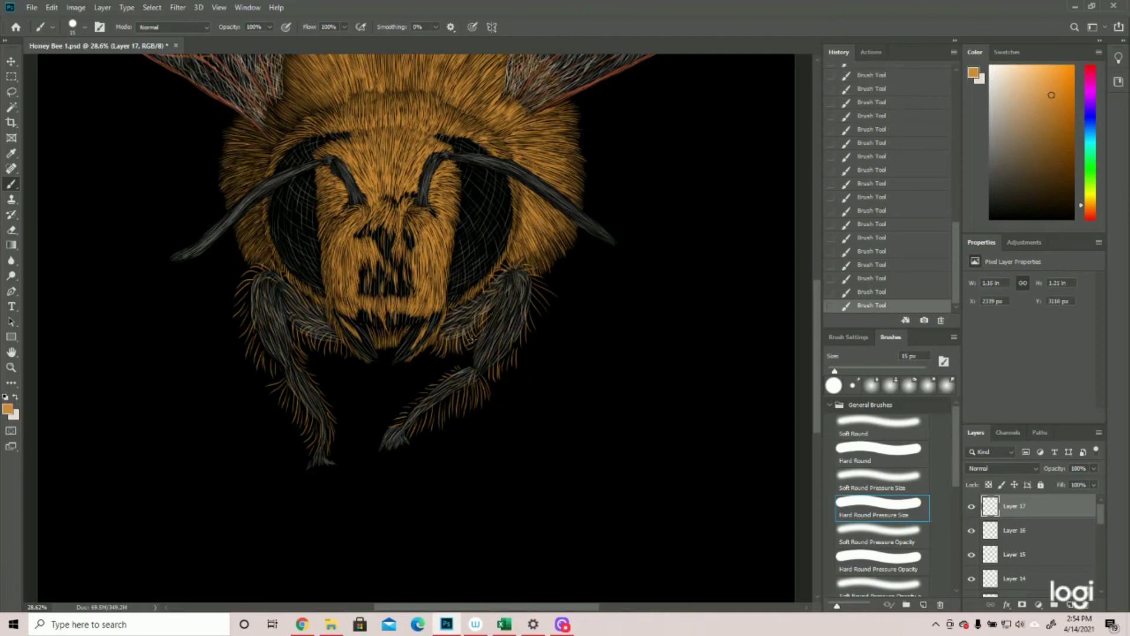
# Step: Add orange hairs around the top of the right-hand leg and down its outer edge
pyautogui.moveTo(497, 298)
pyautogui.mouseDown()
pyautogui.moveTo(490, 319)
pyautogui.moveTo(461, 302)
pyautogui.moveTo(488, 295)
pyautogui.mouseUp()
pyautogui.moveTo(494, 282); pyautogui.dragTo(501, 272)
pyautogui.moveTo(510, 269)
pyautogui.mouseDown()
pyautogui.moveTo(501, 262)
pyautogui.moveTo(526, 263)
pyautogui.mouseUp()
pyautogui.moveTo(529, 277)
pyautogui.mouseDown()
pyautogui.moveTo(547, 297)
pyautogui.moveTo(489, 380)
pyautogui.moveTo(493, 393)
pyautogui.mouseUp()
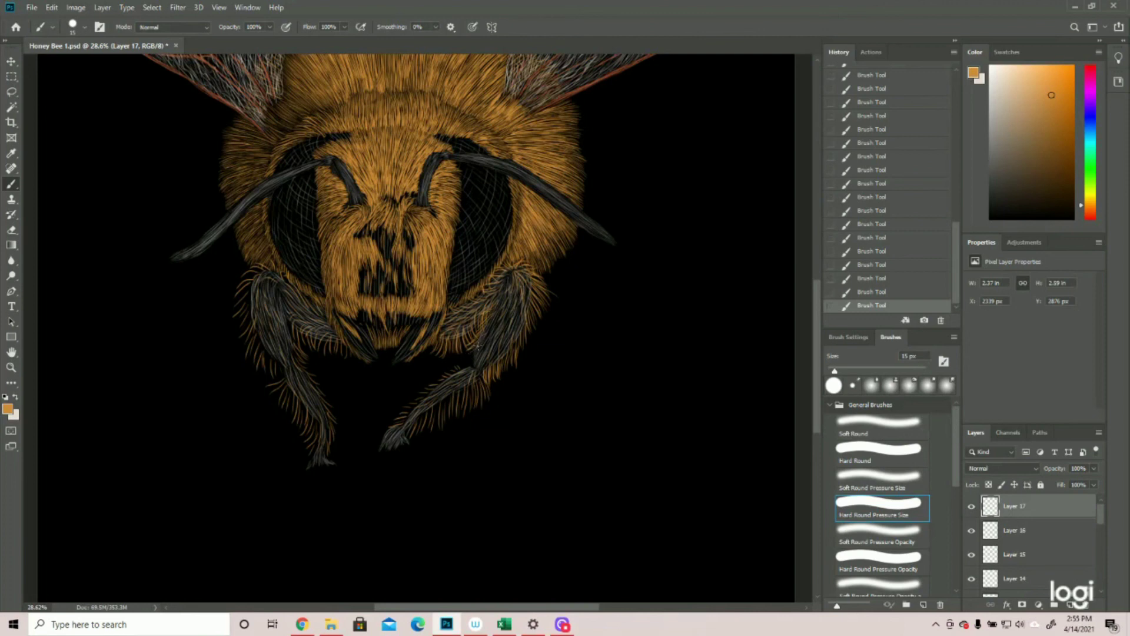
# Step: Paint orange hairs along the left-hand leg's edges down to the foot, and save the document
pyautogui.hotkey('ctrl', '-')
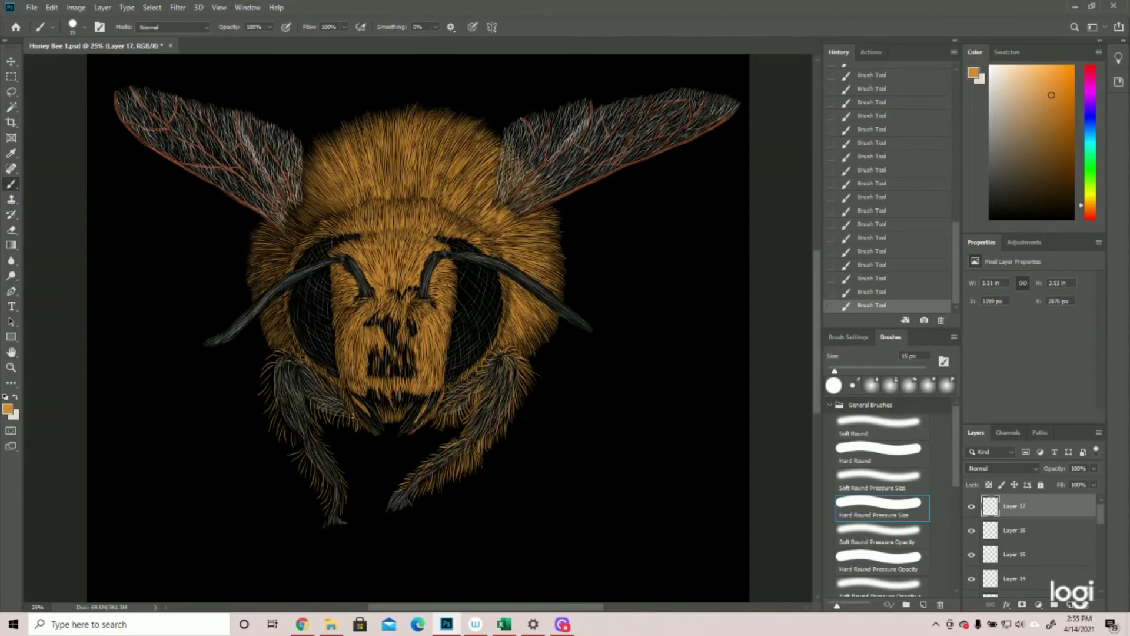
pyautogui.moveTo(276, 357); pyautogui.dragTo(295, 439)
pyautogui.moveTo(303, 380)
pyautogui.mouseDown()
pyautogui.moveTo(306, 448)
pyautogui.moveTo(332, 512)
pyautogui.mouseUp()
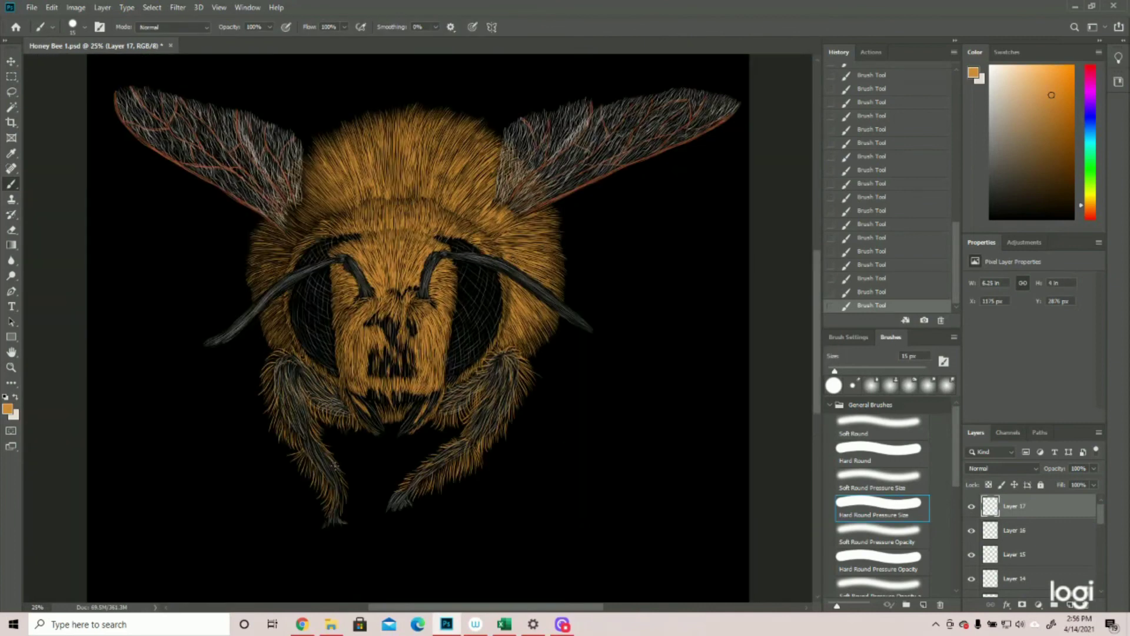
pyautogui.moveTo(315, 444); pyautogui.dragTo(341, 506)
pyautogui.press('z')
pyautogui.keyDown('alt'); pyautogui.click(667, 381); pyautogui.keyUp('alt')
pyautogui.hotkey('ctrl', 's')
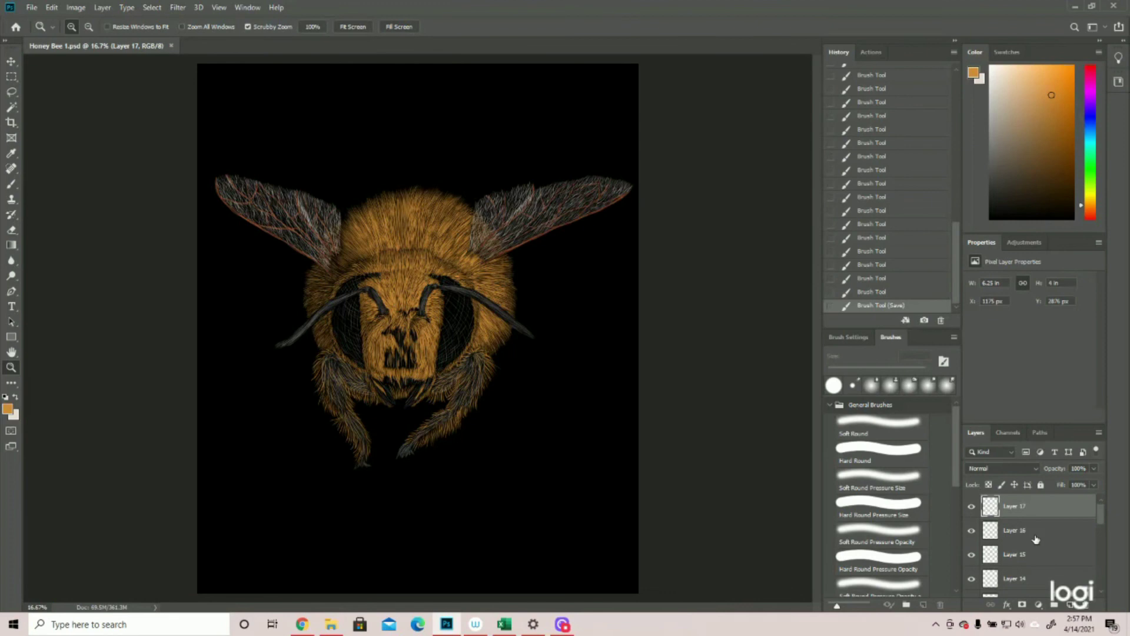
# Step: Create a new layer above Layer 17 and set the foreground colour to a light off-white near #e6dcd2
pyautogui.click(1071, 605)
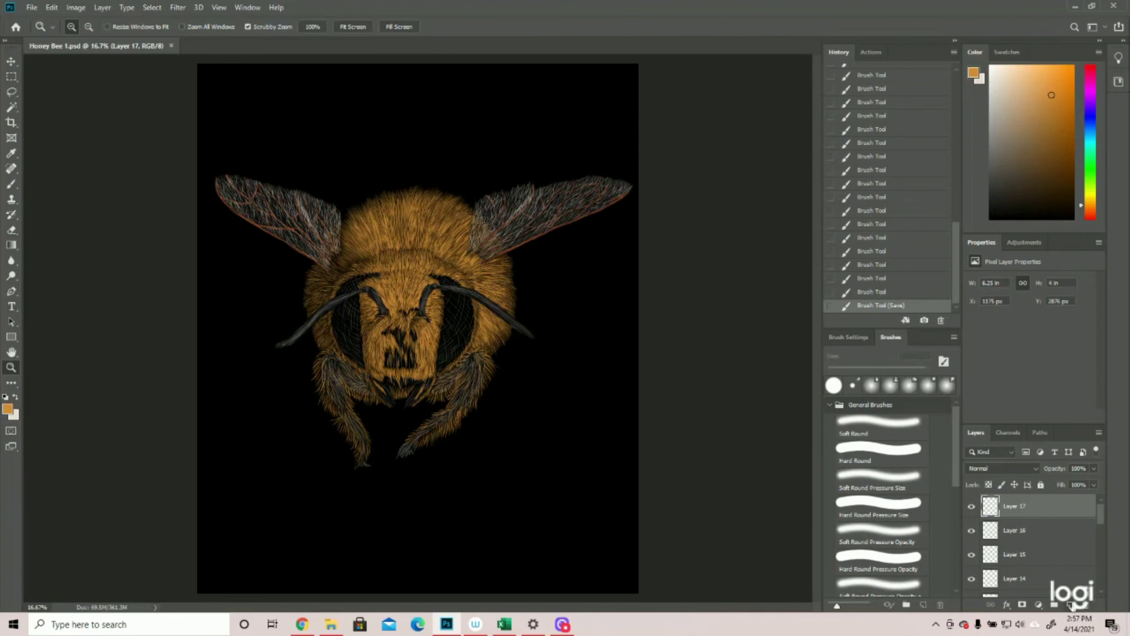
pyautogui.click(8, 409)
pyautogui.click(829, 268)
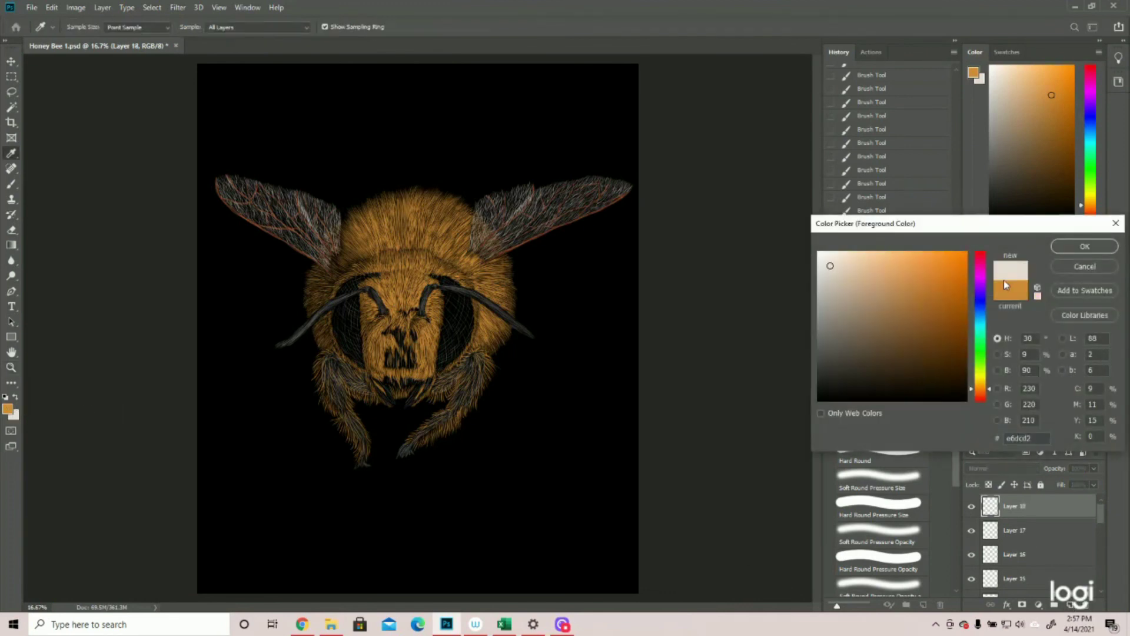
pyautogui.click(1096, 248)
# Step: Paint an off-white highlight of fine curved hairs in the upper part of the right-hand eye
pyautogui.click(457, 321)
pyautogui.click(11, 184)
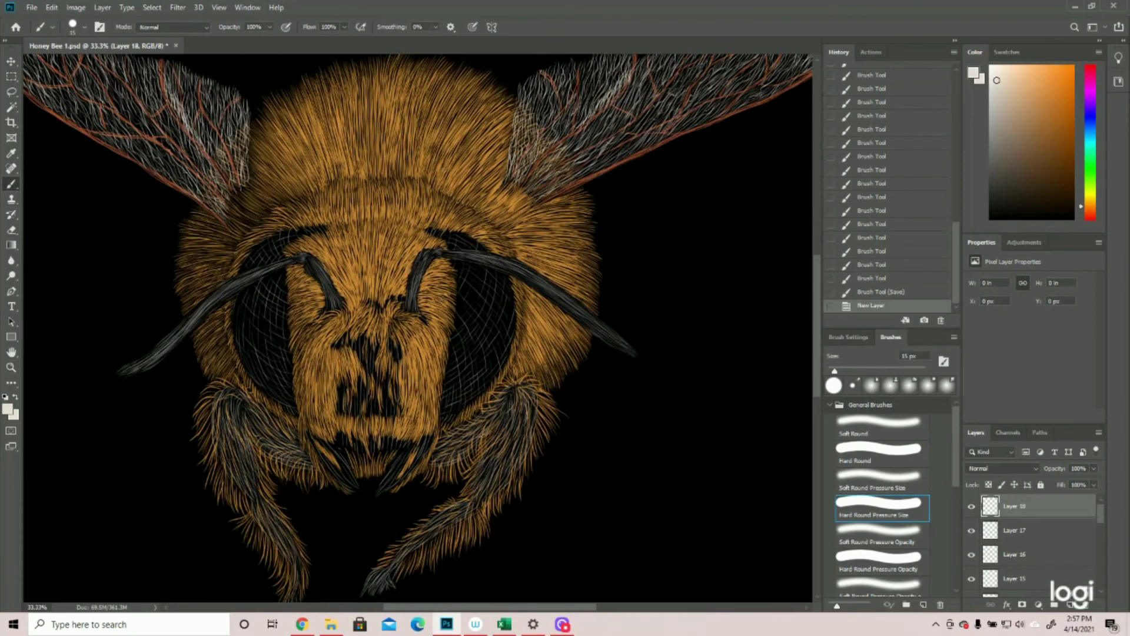
pyautogui.moveTo(466, 269)
pyautogui.mouseDown()
pyautogui.moveTo(496, 288)
pyautogui.moveTo(464, 268)
pyautogui.moveTo(495, 290)
pyautogui.moveTo(466, 274)
pyautogui.moveTo(498, 303)
pyautogui.moveTo(461, 276)
pyautogui.moveTo(491, 305)
pyautogui.moveTo(472, 264)
pyautogui.moveTo(499, 285)
pyautogui.moveTo(476, 256)
pyautogui.moveTo(459, 262)
pyautogui.moveTo(484, 268)
pyautogui.moveTo(465, 244)
pyautogui.moveTo(499, 279)
pyautogui.moveTo(472, 309)
pyautogui.moveTo(470, 288)
pyautogui.moveTo(492, 309)
pyautogui.moveTo(481, 281)
pyautogui.moveTo(498, 306)
pyautogui.moveTo(469, 289)
pyautogui.moveTo(481, 309)
pyautogui.moveTo(463, 297)
pyautogui.moveTo(491, 314)
pyautogui.moveTo(475, 315)
pyautogui.moveTo(484, 324)
pyautogui.moveTo(465, 306)
pyautogui.moveTo(471, 297)
pyautogui.moveTo(494, 331)
pyautogui.moveTo(479, 333)
pyautogui.moveTo(464, 308)
pyautogui.moveTo(483, 345)
pyautogui.mouseUp()
pyautogui.moveTo(481, 288); pyautogui.dragTo(499, 308)
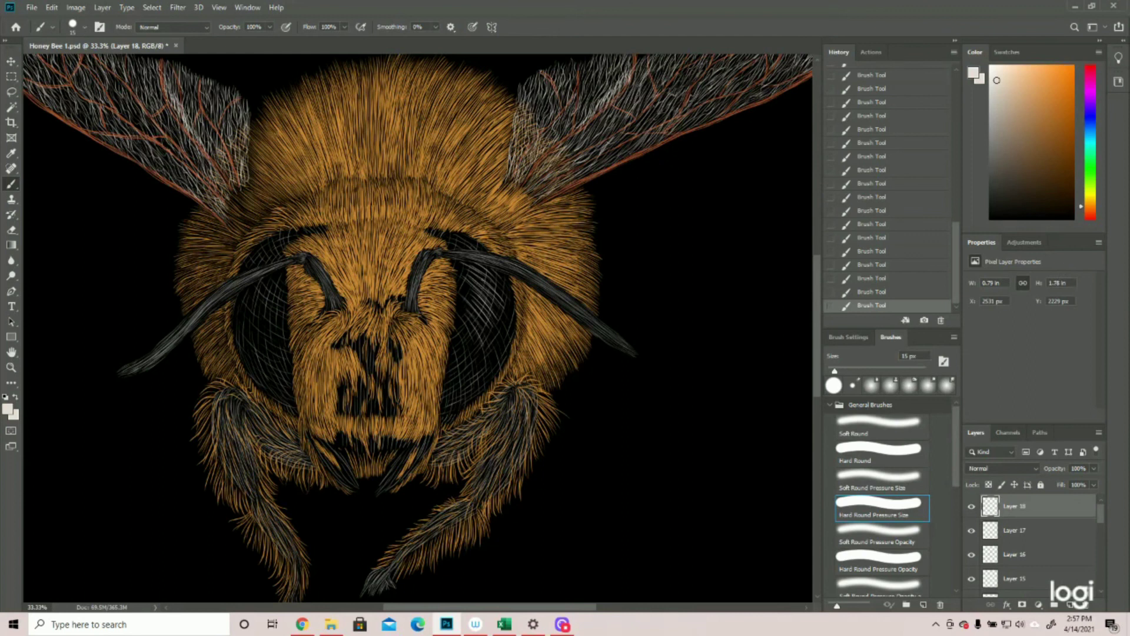
pyautogui.moveTo(463, 271)
pyautogui.mouseDown()
pyautogui.moveTo(497, 291)
pyautogui.moveTo(501, 281)
pyautogui.moveTo(507, 304)
pyautogui.mouseUp()
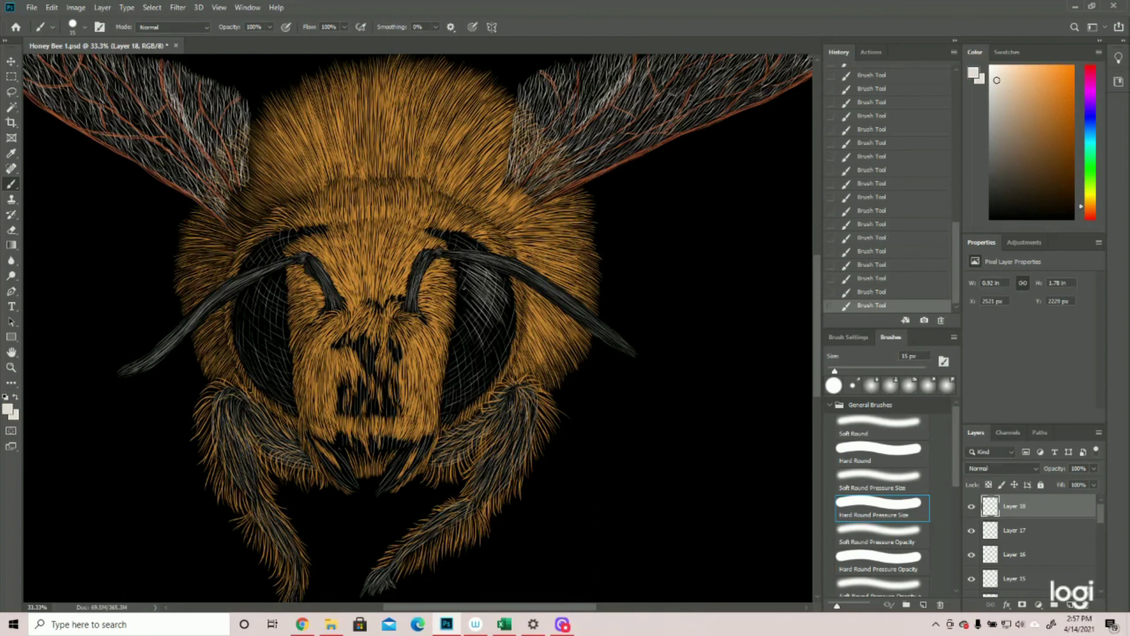
pyautogui.moveTo(463, 294)
pyautogui.mouseDown()
pyautogui.moveTo(495, 336)
pyautogui.moveTo(463, 299)
pyautogui.moveTo(491, 346)
pyautogui.moveTo(461, 303)
pyautogui.moveTo(490, 347)
pyautogui.moveTo(462, 310)
pyautogui.moveTo(486, 345)
pyautogui.moveTo(460, 315)
pyautogui.moveTo(474, 347)
pyautogui.mouseUp()
pyautogui.moveTo(472, 261)
pyautogui.mouseDown()
pyautogui.moveTo(460, 291)
pyautogui.moveTo(473, 281)
pyautogui.moveTo(475, 295)
pyautogui.moveTo(491, 296)
pyautogui.moveTo(476, 310)
pyautogui.mouseUp()
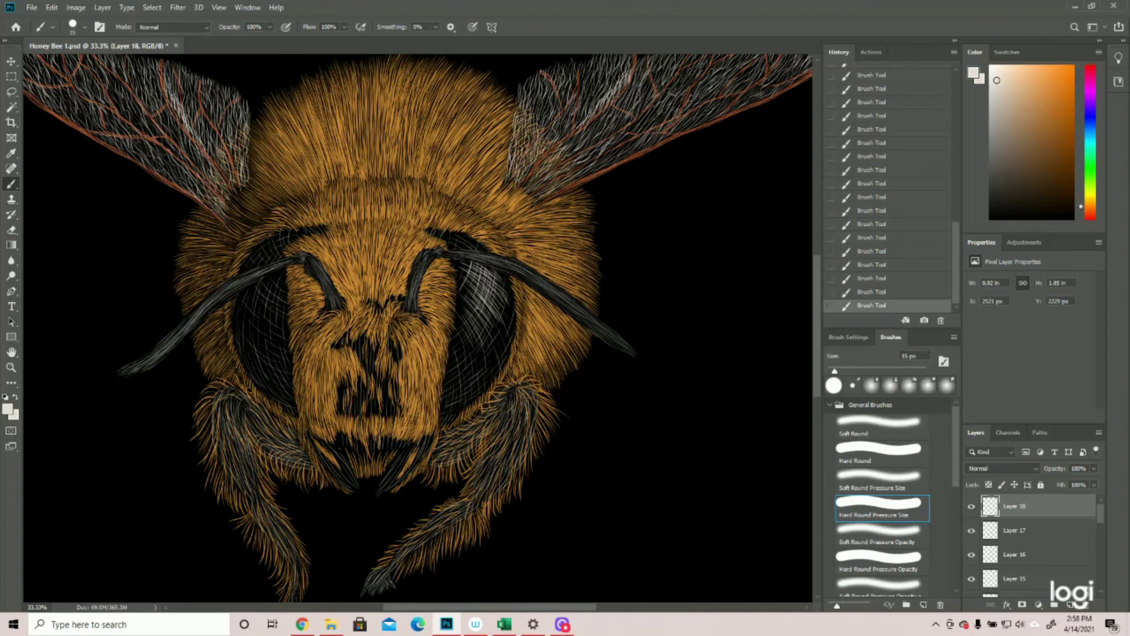
# Step: Finish the right-hand eye's highlight with crossing off-white strokes and upper-edge touches, and save the document
pyautogui.moveTo(501, 272)
pyautogui.mouseDown()
pyautogui.moveTo(502, 321)
pyautogui.moveTo(493, 310)
pyautogui.moveTo(482, 322)
pyautogui.moveTo(464, 303)
pyautogui.mouseUp()
pyautogui.moveTo(466, 258); pyautogui.dragTo(458, 279)
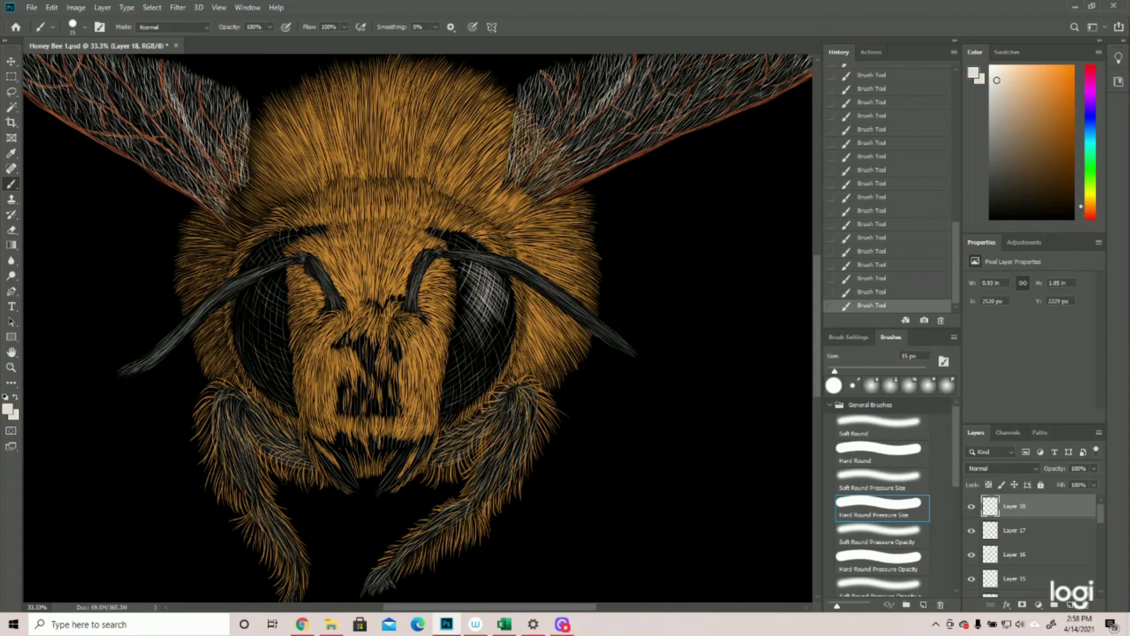
pyautogui.moveTo(486, 303)
pyautogui.mouseDown()
pyautogui.moveTo(474, 330)
pyautogui.moveTo(475, 311)
pyautogui.moveTo(492, 322)
pyautogui.mouseUp()
pyautogui.moveTo(474, 242); pyautogui.dragTo(484, 254)
pyautogui.click(11, 368)
pyautogui.moveTo(612, 383); pyautogui.dragTo(553, 384)
pyautogui.hotkey('ctrl', 's')
pyautogui.moveTo(354, 288); pyautogui.dragTo(412, 289)
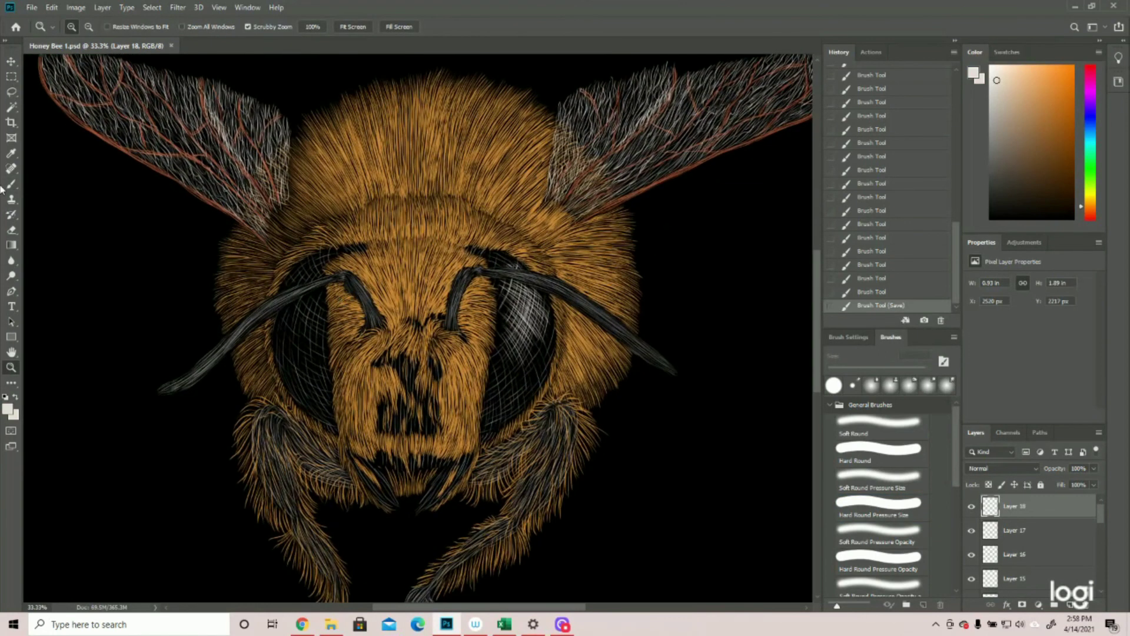
# Step: Paint an off-white highlight of fine crossing hairs in the upper part of the left-hand eye
pyautogui.click(10, 183)
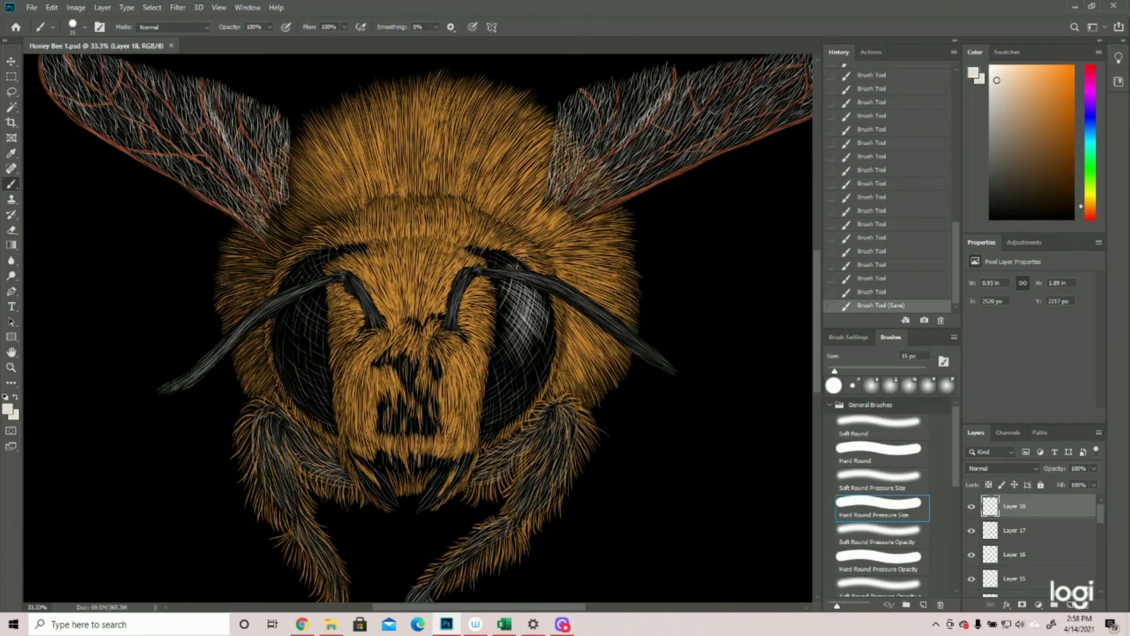
pyautogui.moveTo(313, 296)
pyautogui.mouseDown()
pyautogui.moveTo(296, 321)
pyautogui.moveTo(321, 315)
pyautogui.moveTo(307, 336)
pyautogui.mouseUp()
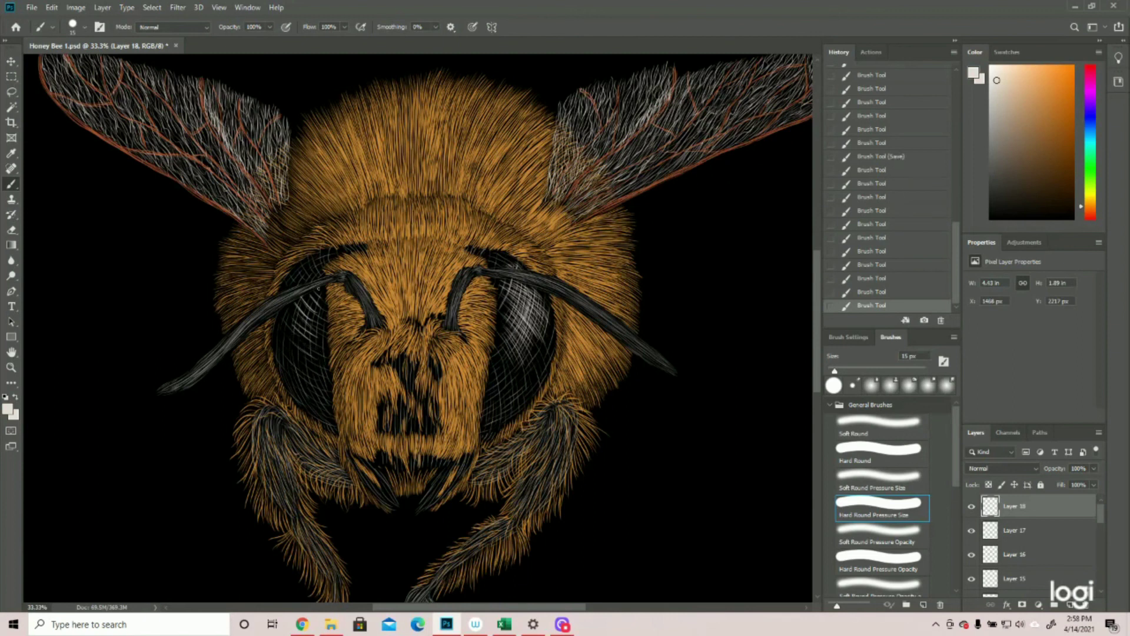
pyautogui.moveTo(295, 266)
pyautogui.mouseDown()
pyautogui.moveTo(324, 313)
pyautogui.moveTo(314, 330)
pyautogui.moveTo(324, 370)
pyautogui.mouseUp()
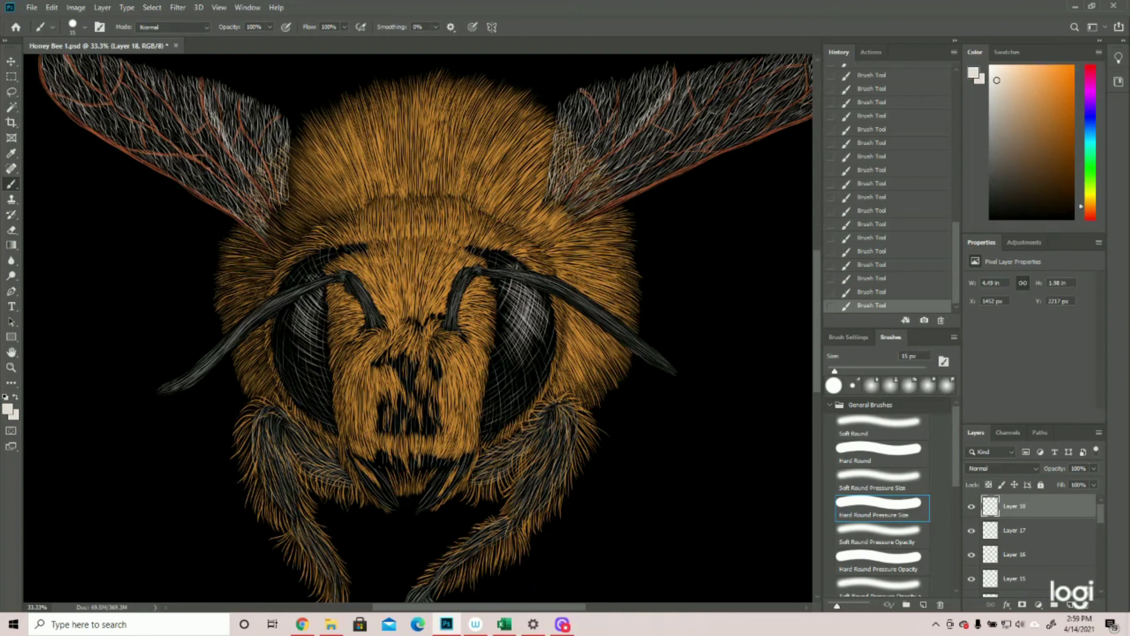
pyautogui.moveTo(323, 289)
pyautogui.mouseDown()
pyautogui.moveTo(312, 324)
pyautogui.moveTo(299, 325)
pyautogui.moveTo(316, 341)
pyautogui.moveTo(301, 356)
pyautogui.mouseUp()
pyautogui.moveTo(316, 330)
pyautogui.mouseDown()
pyautogui.moveTo(311, 353)
pyautogui.moveTo(285, 355)
pyautogui.mouseUp()
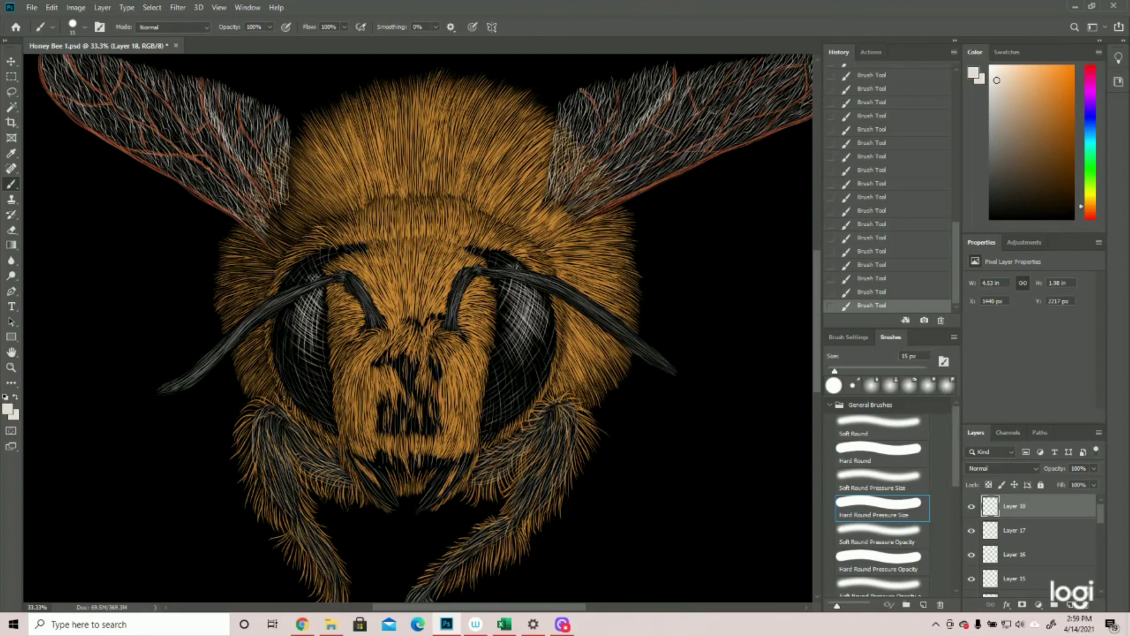
# Step: Paint short off-white highlight strokes in the two upper black patches in the middle of the face
pyautogui.click(15, 368)
pyautogui.moveTo(519, 373); pyautogui.dragTo(512, 389)
pyautogui.hotkey('ctrl', '+')
pyautogui.hotkey('ctrl', '+')
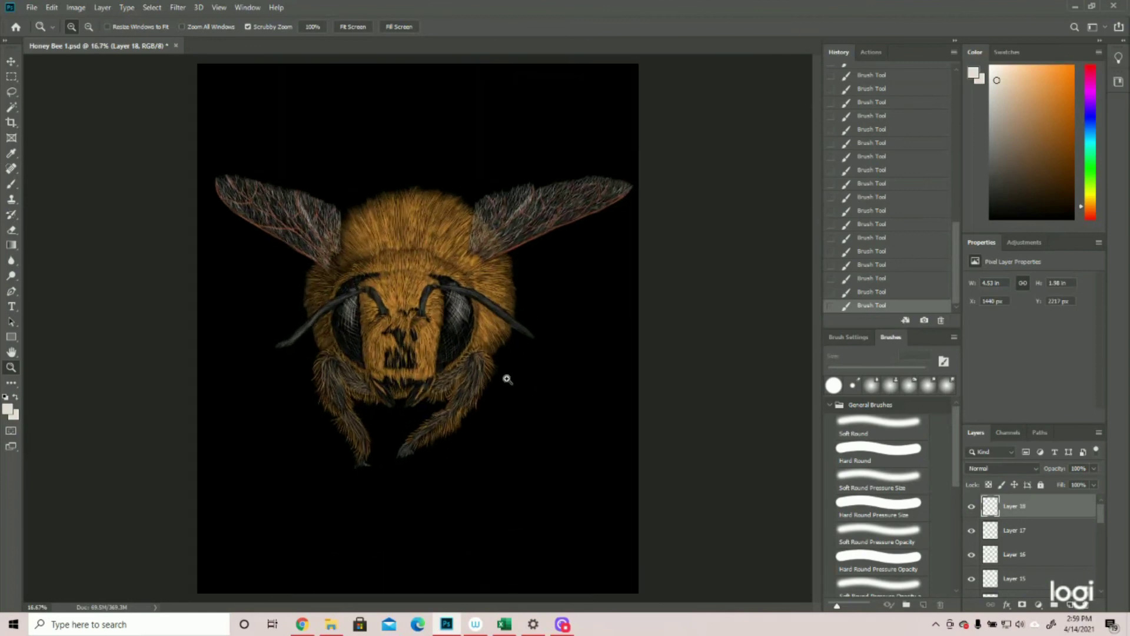
pyautogui.hotkey('ctrl', '+')
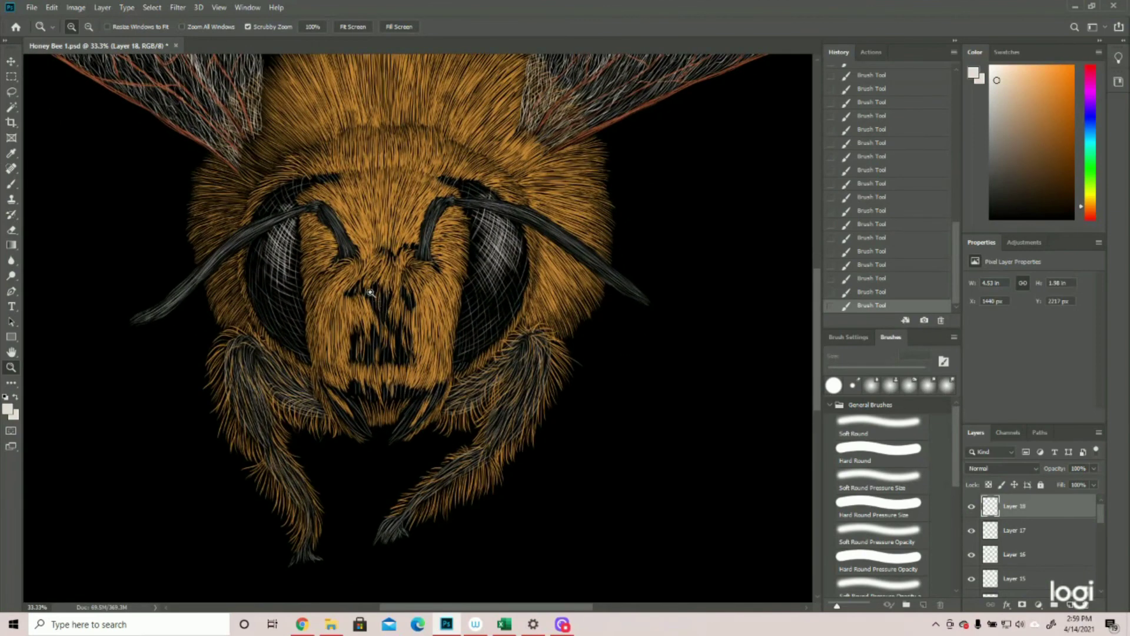
pyautogui.hotkey('ctrl', '+')
pyautogui.click(11, 184)
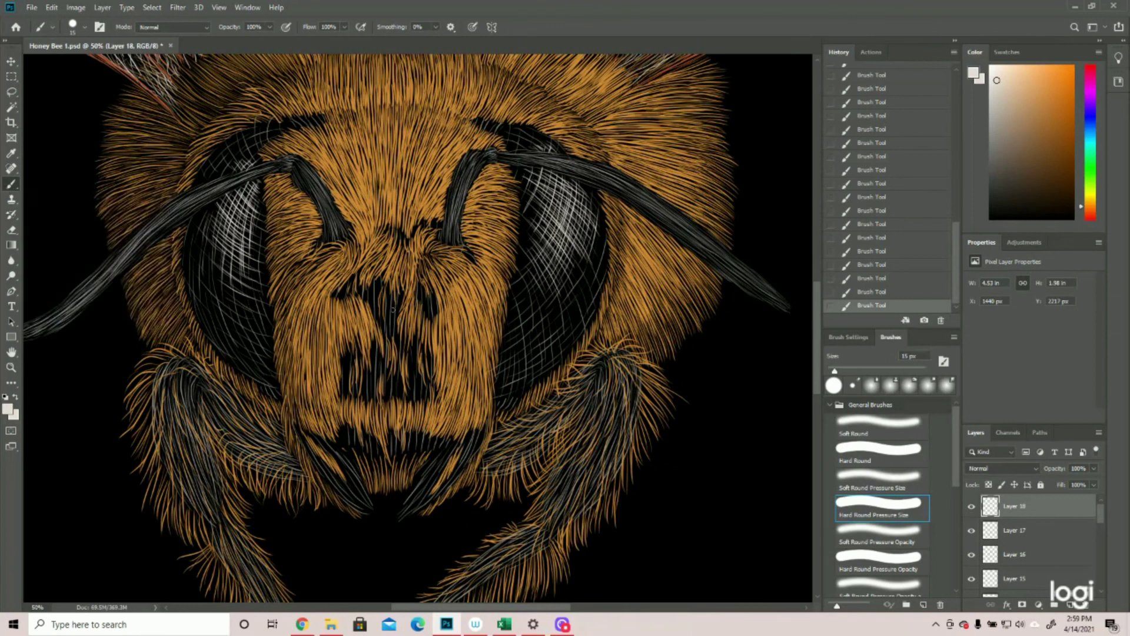
pyautogui.moveTo(396, 303); pyautogui.dragTo(395, 323)
pyautogui.moveTo(394, 306); pyautogui.dragTo(389, 326)
pyautogui.moveTo(391, 307)
pyautogui.mouseDown()
pyautogui.moveTo(394, 333)
pyautogui.moveTo(428, 313)
pyautogui.mouseUp()
pyautogui.moveTo(430, 296); pyautogui.dragTo(431, 312)
pyautogui.moveTo(433, 295); pyautogui.dragTo(432, 312)
# Step: Paint off-white highlight strokes along the short inner segments of both antennae
pyautogui.moveTo(468, 175); pyautogui.dragTo(457, 206)
pyautogui.moveTo(464, 249); pyautogui.dragTo(472, 258)
pyautogui.moveTo(305, 170); pyautogui.dragTo(330, 212)
pyautogui.moveTo(315, 183); pyautogui.dragTo(331, 210)
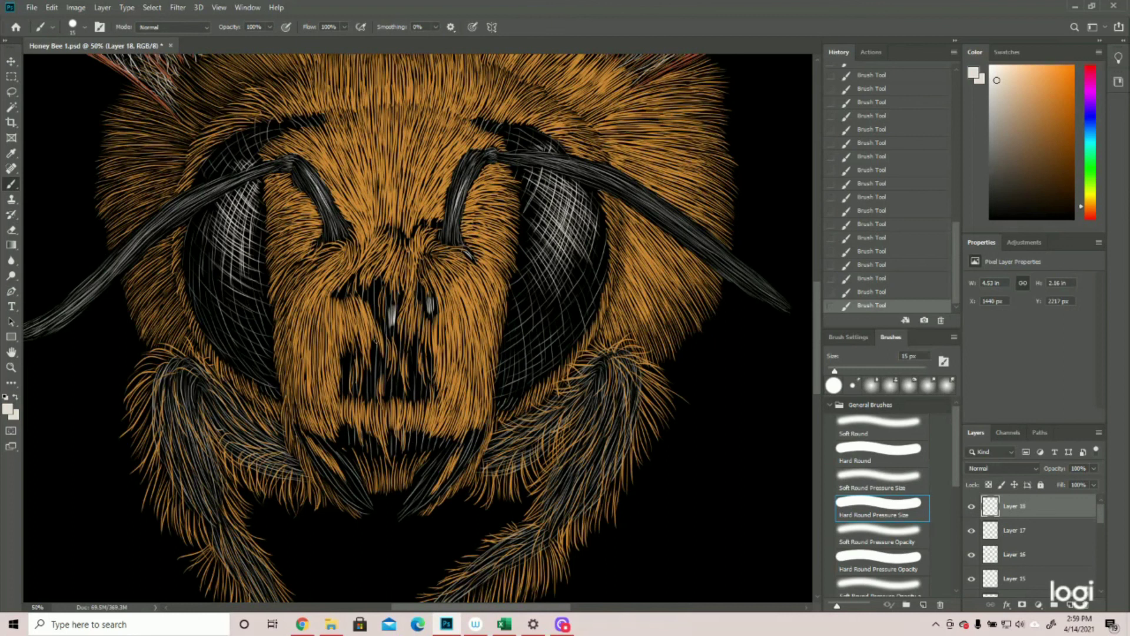
# Step: Paint off-white highlight strokes along the long outer segments of the right-hand and left-hand antennae
pyautogui.hotkey('ctrl', '-')
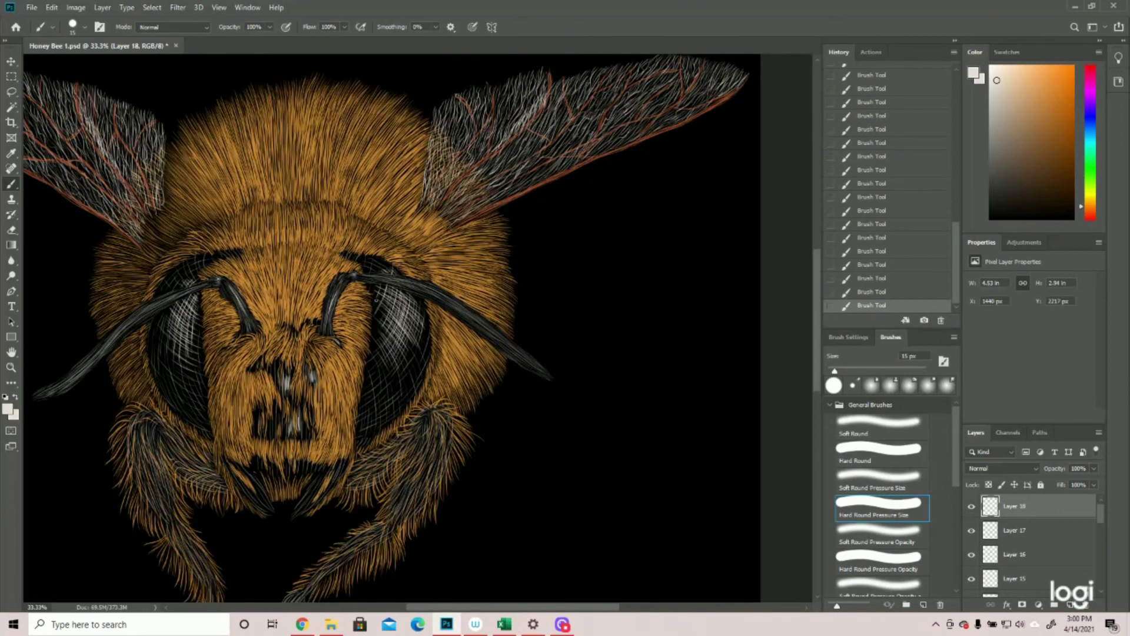
pyautogui.moveTo(372, 277)
pyautogui.mouseDown()
pyautogui.moveTo(428, 291)
pyautogui.moveTo(507, 341)
pyautogui.mouseUp()
pyautogui.scroll(-2, 521, 355)
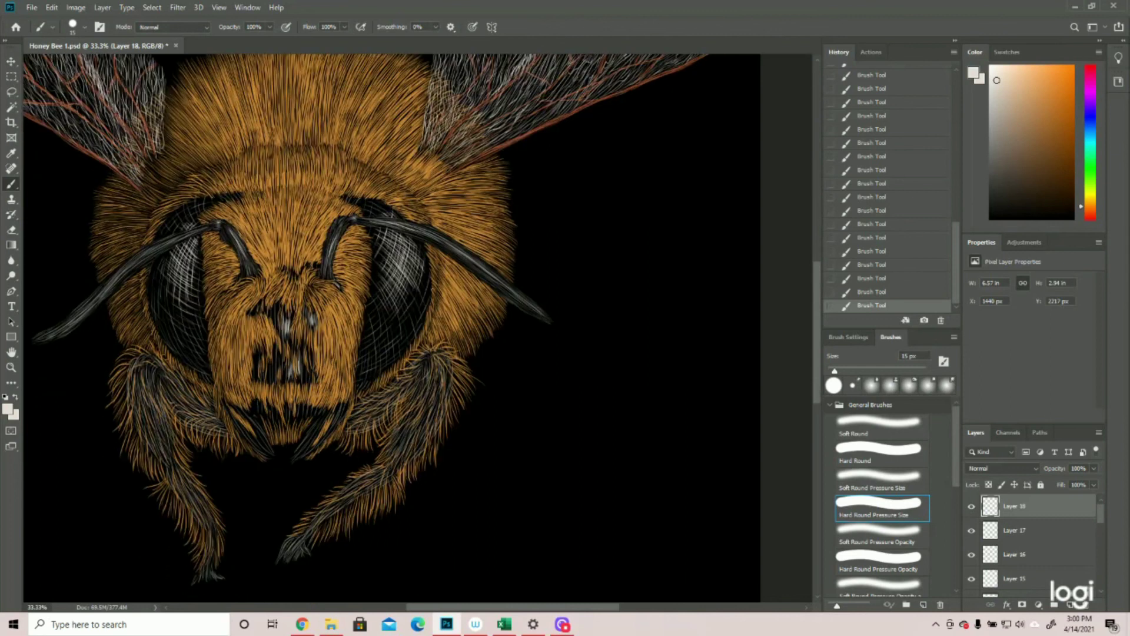
pyautogui.moveTo(442, 607); pyautogui.dragTo(423, 613)
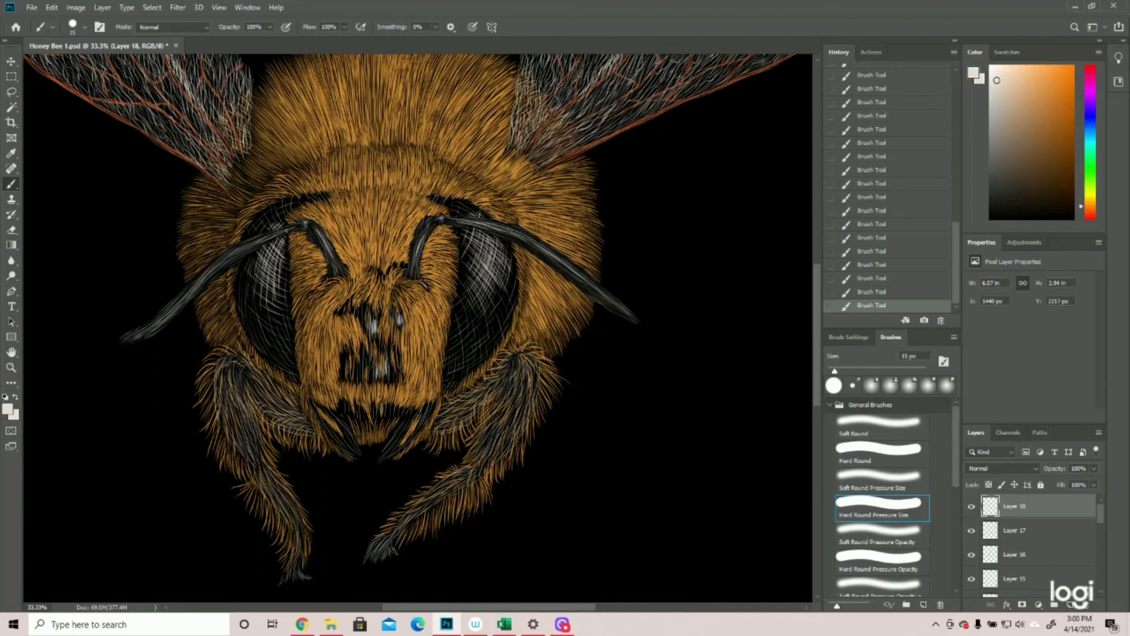
pyautogui.moveTo(250, 246); pyautogui.dragTo(142, 335)
# Step: Toggle Layer 17's visibility to check its contents, and create a new layer directly above it
pyautogui.click(986, 532)
pyautogui.click(972, 531)
pyautogui.click(971, 531)
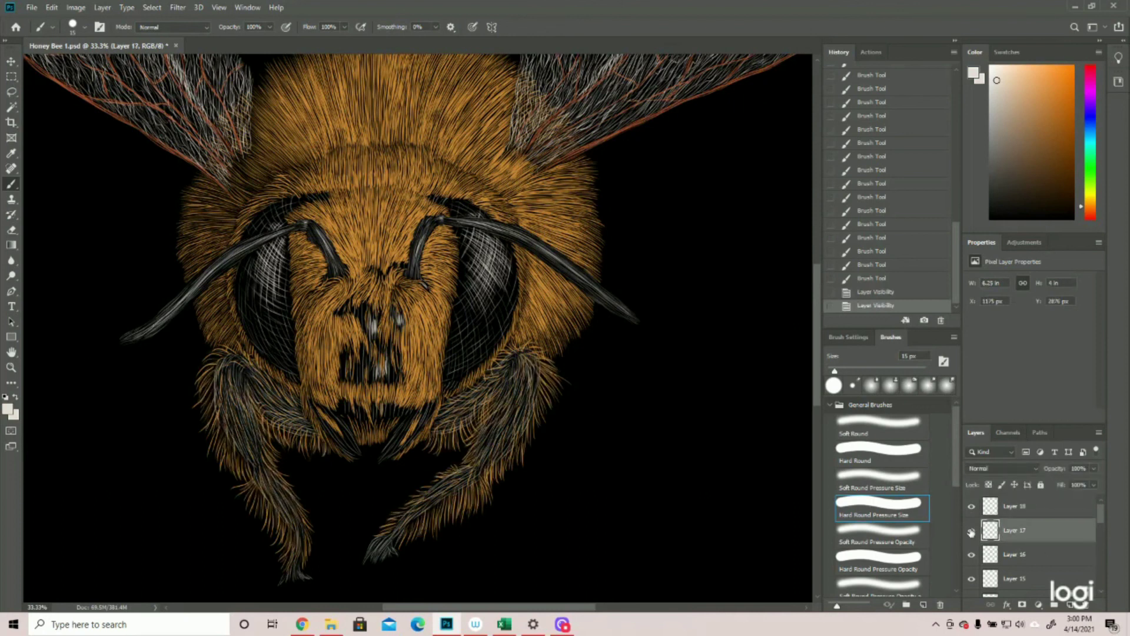
# Step: Show Layer 4 with the colour swatches, set the foreground colour to its sampled grey, and hide Layer 4 again
pyautogui.scroll(-5, 1011, 523)
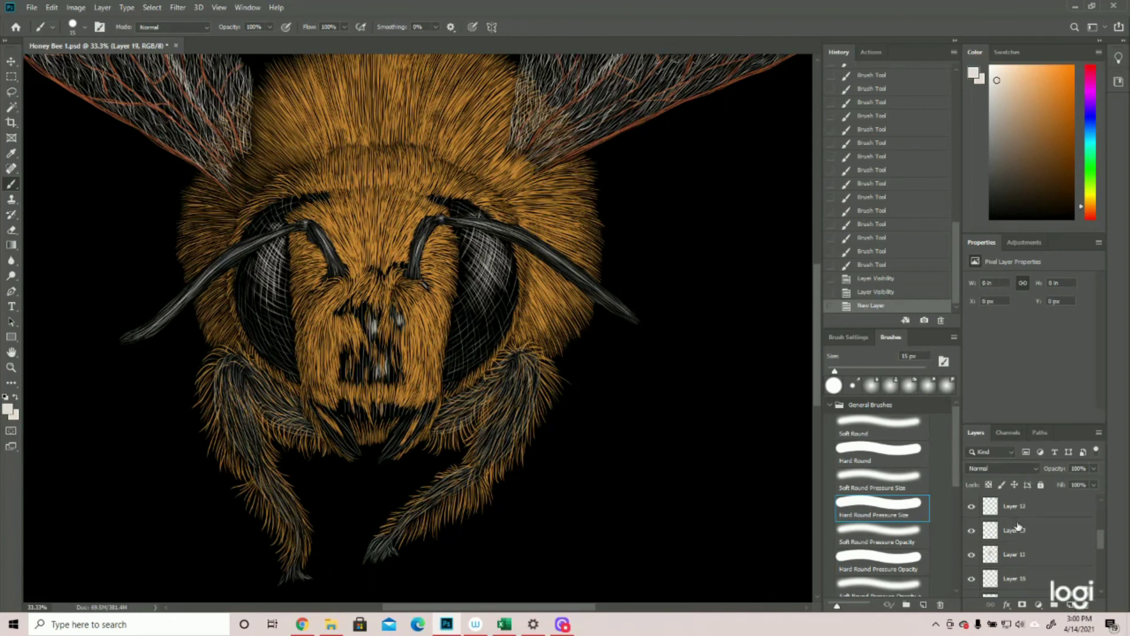
pyautogui.click(972, 537)
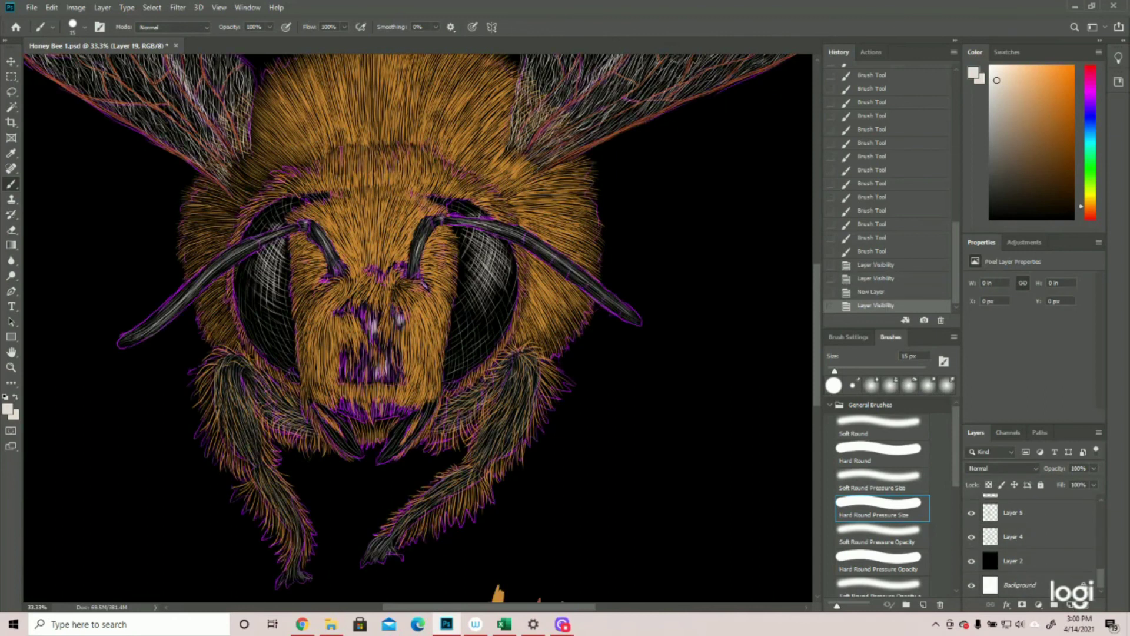
pyautogui.scroll(-2, 418, 327)
pyautogui.click(7, 408)
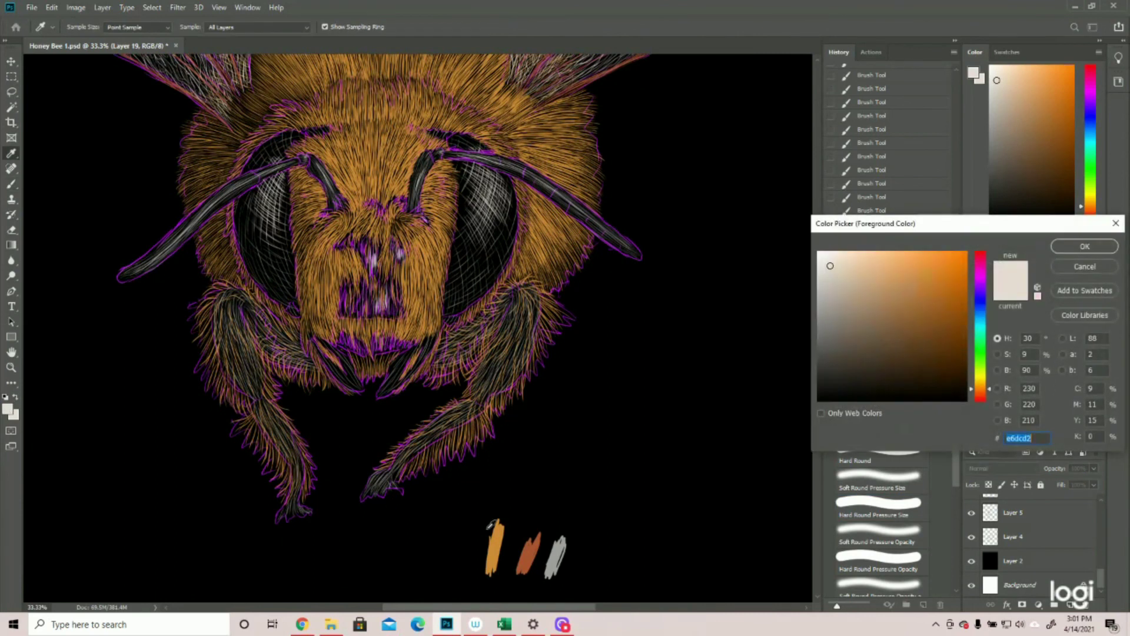
pyautogui.click(556, 551)
pyautogui.click(1069, 247)
pyautogui.click(972, 537)
pyautogui.scroll(5, 971, 541)
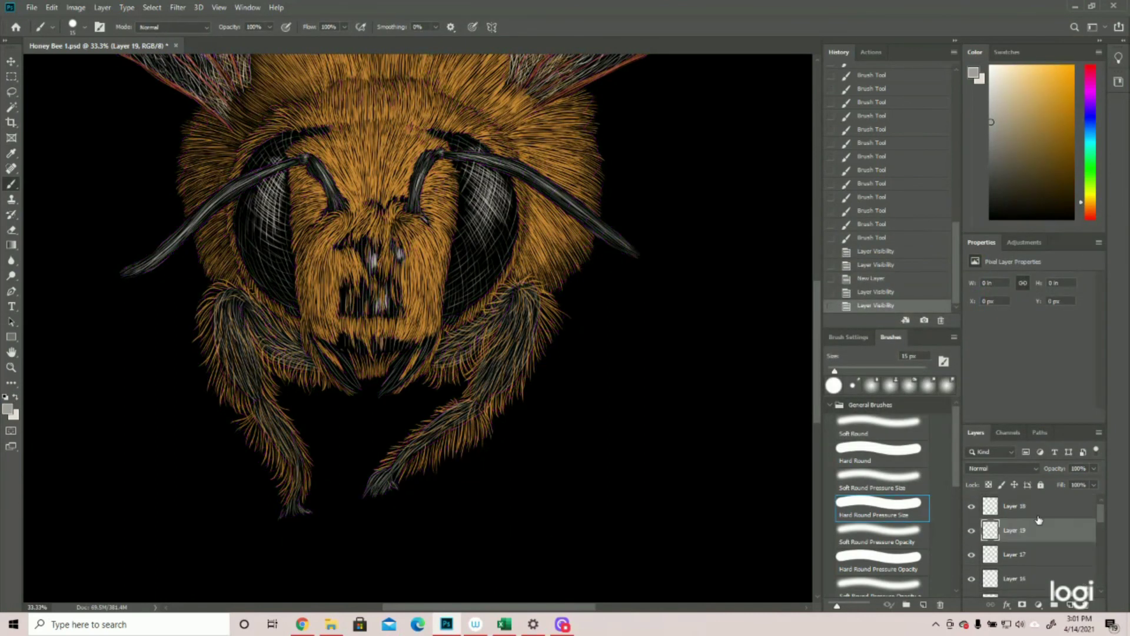
pyautogui.click(972, 532)
# Step: Paint fine grey hairs along both pointed mandibles on Layer 19, following their length down to the tips
pyautogui.click(11, 366)
pyautogui.click(353, 326)
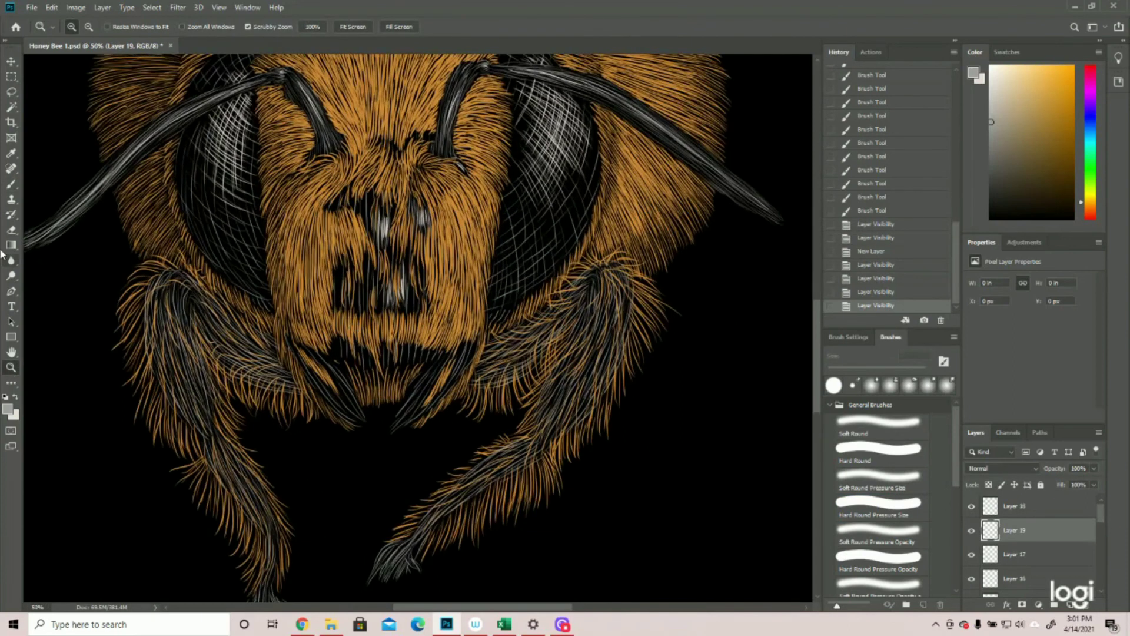
pyautogui.click(11, 184)
pyautogui.moveTo(290, 341)
pyautogui.mouseDown()
pyautogui.moveTo(334, 369)
pyautogui.moveTo(325, 369)
pyautogui.moveTo(365, 428)
pyautogui.mouseUp()
pyautogui.moveTo(327, 384); pyautogui.dragTo(362, 425)
pyautogui.moveTo(326, 382); pyautogui.dragTo(363, 425)
pyautogui.moveTo(324, 381); pyautogui.dragTo(362, 419)
pyautogui.moveTo(325, 383); pyautogui.dragTo(360, 422)
pyautogui.moveTo(339, 390); pyautogui.dragTo(353, 415)
pyautogui.moveTo(307, 363)
pyautogui.mouseDown()
pyautogui.moveTo(352, 419)
pyautogui.moveTo(344, 390)
pyautogui.mouseUp()
pyautogui.moveTo(475, 343); pyautogui.dragTo(406, 419)
pyautogui.moveTo(448, 356); pyautogui.dragTo(393, 426)
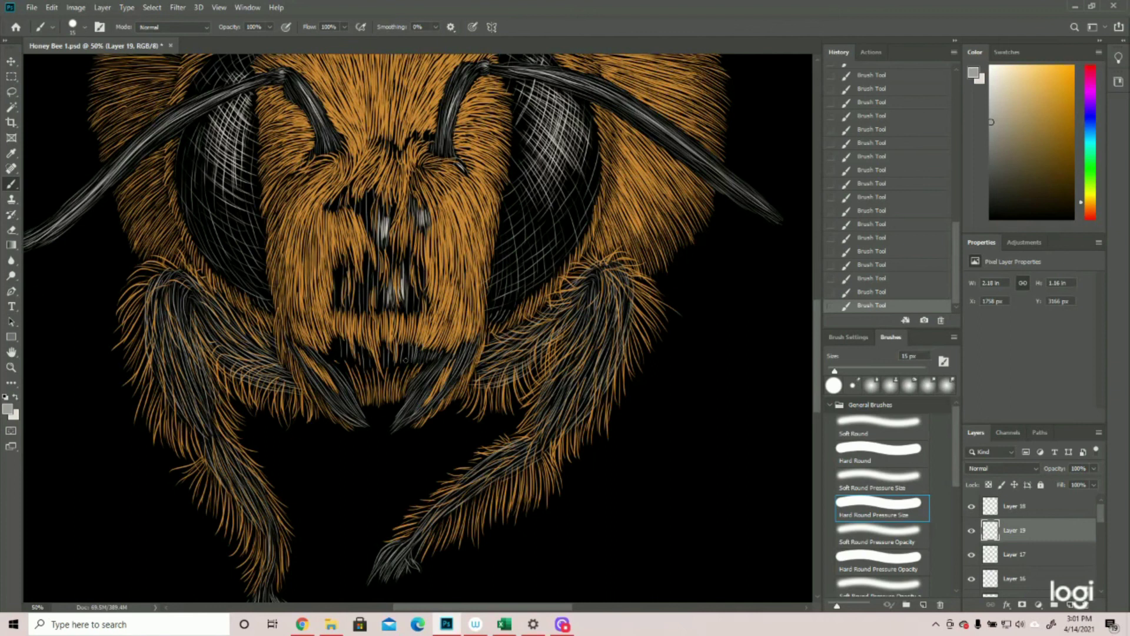
# Step: Add fine grey hairs to the black band above the mandibles and to the black patches on the face
pyautogui.moveTo(400, 345)
pyautogui.mouseDown()
pyautogui.moveTo(397, 366)
pyautogui.moveTo(337, 360)
pyautogui.mouseUp()
pyautogui.moveTo(358, 344); pyautogui.dragTo(358, 366)
pyautogui.moveTo(338, 270); pyautogui.dragTo(337, 306)
pyautogui.moveTo(419, 257); pyautogui.dragTo(418, 310)
pyautogui.moveTo(370, 192); pyautogui.dragTo(370, 234)
pyautogui.moveTo(397, 146); pyautogui.dragTo(397, 158)
# Step: Select Layer 18, set the foreground colour back to off-white, and paint highlight strokes on both mandibles
pyautogui.press('z')
pyautogui.moveTo(510, 349)
pyautogui.mouseDown()
pyautogui.moveTo(441, 350)
pyautogui.moveTo(475, 349)
pyautogui.mouseUp()
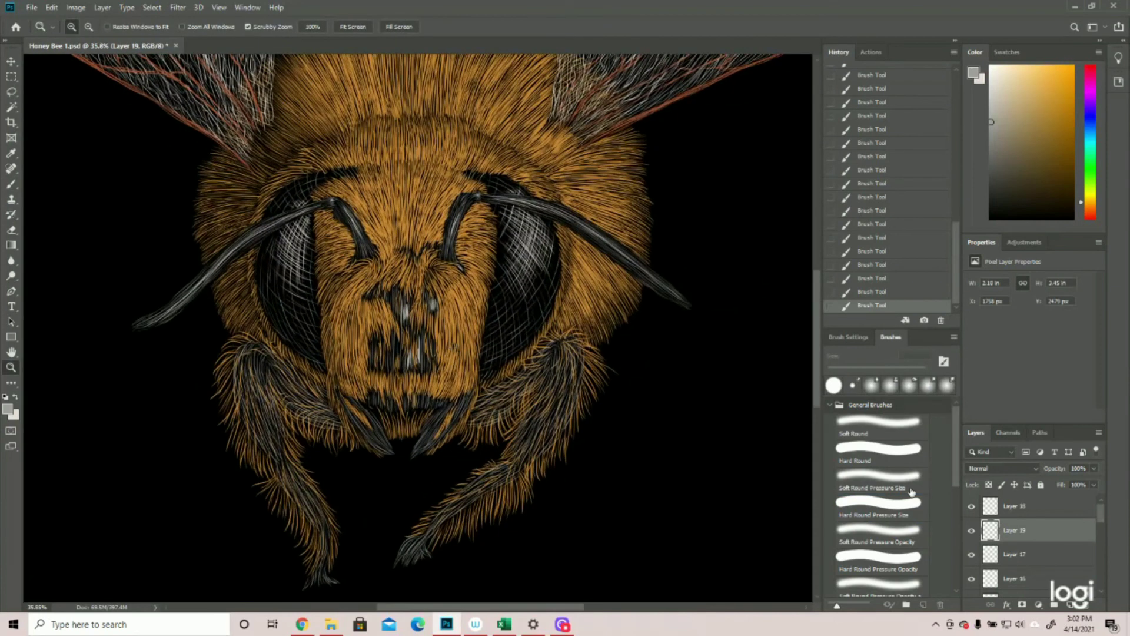
pyautogui.click(1028, 505)
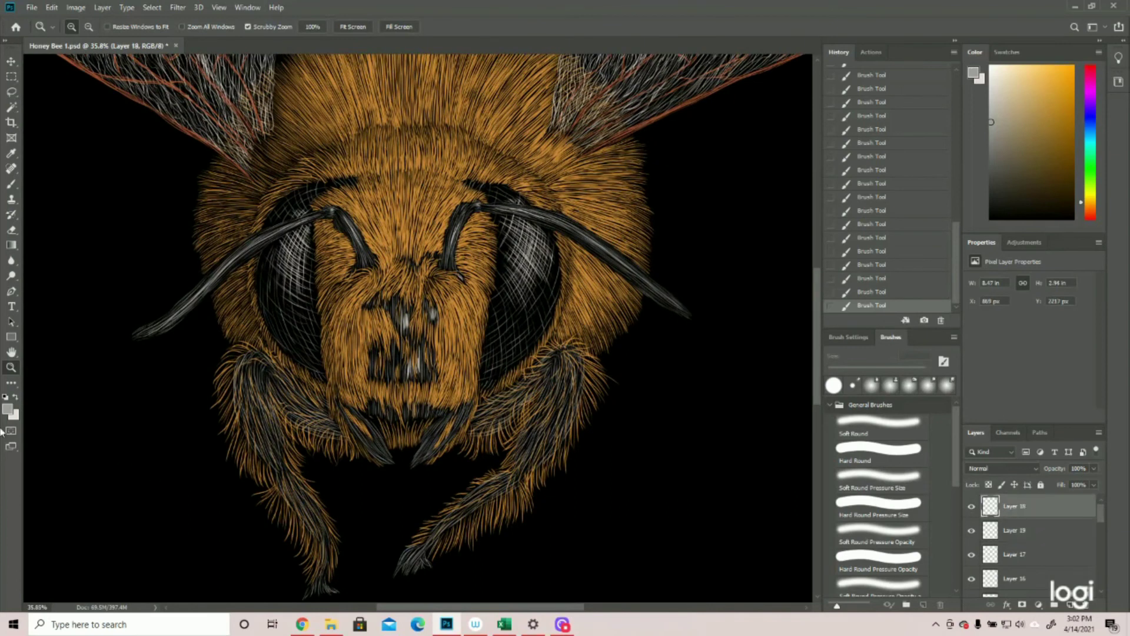
pyautogui.click(8, 408)
pyautogui.click(1075, 249)
pyautogui.press('z')
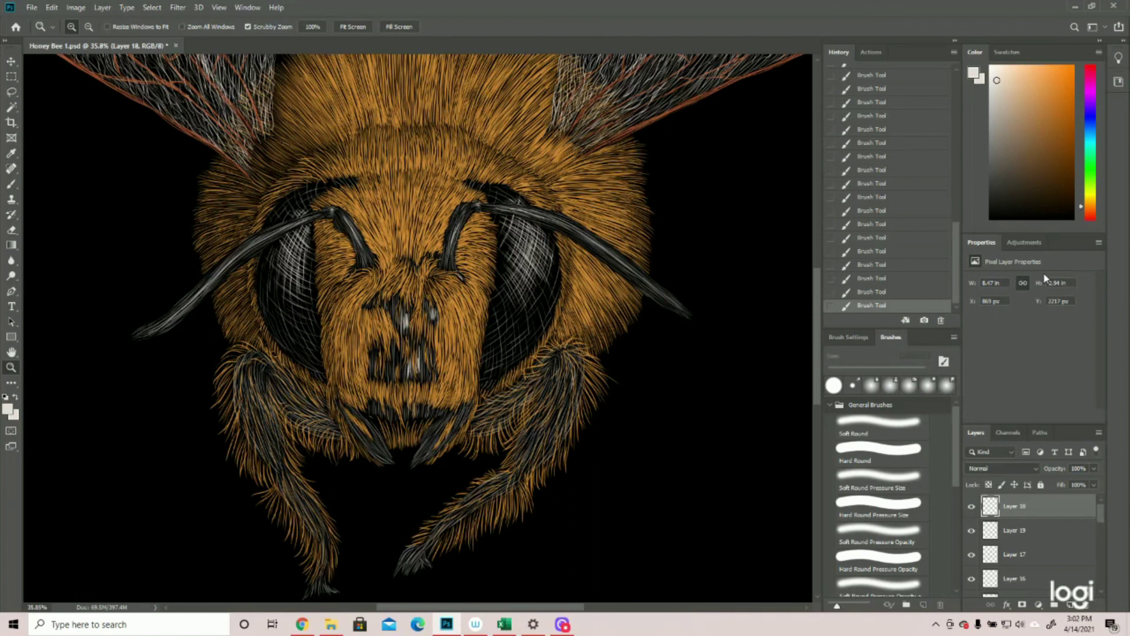
pyautogui.click(13, 185)
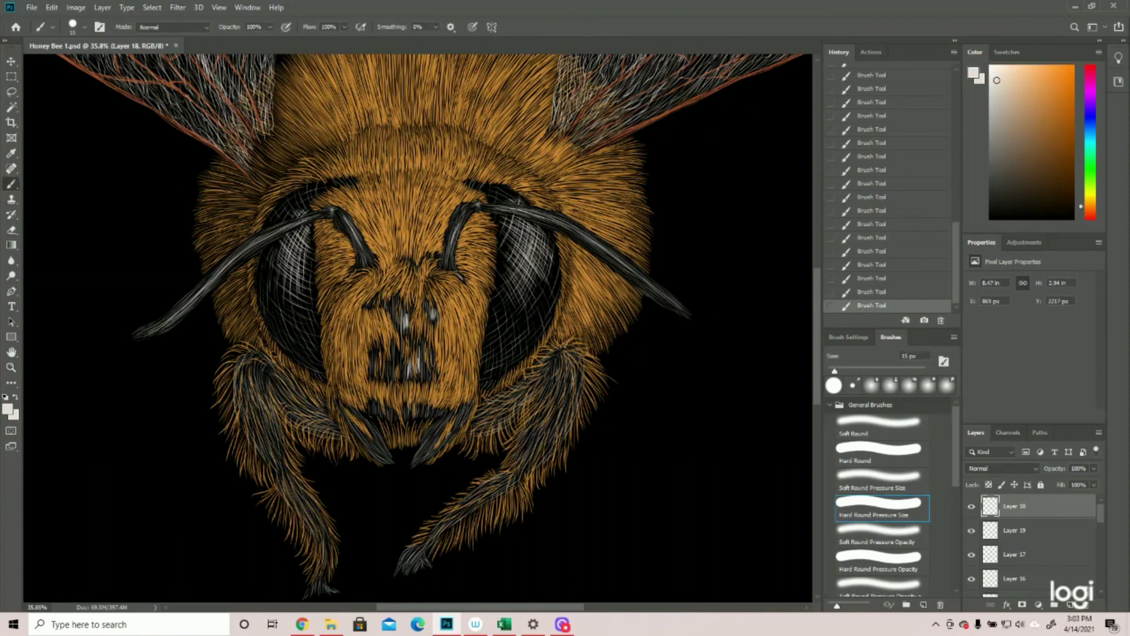
pyautogui.moveTo(464, 416); pyautogui.dragTo(451, 435)
pyautogui.moveTo(367, 422); pyautogui.dragTo(387, 455)
pyautogui.moveTo(418, 461); pyautogui.dragTo(463, 412)
pyautogui.press('z')
pyautogui.moveTo(695, 475); pyautogui.dragTo(646, 462)
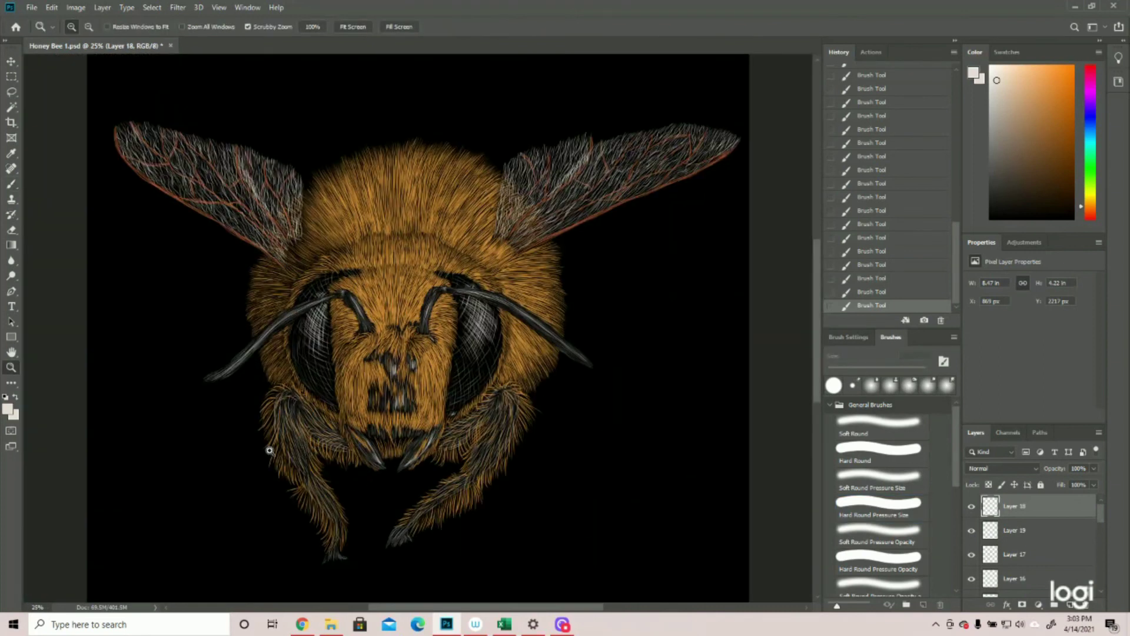